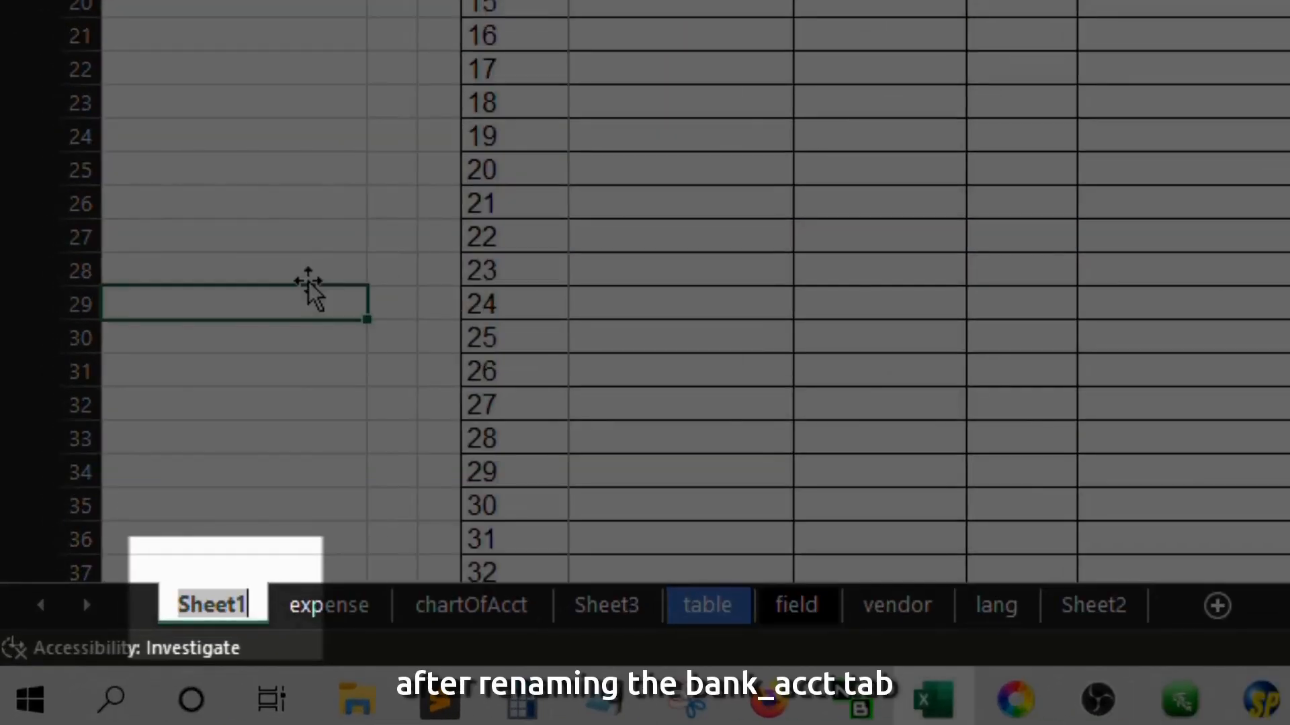
- Rename the Sheet1 worksheet as bank_acct
type("bank_ac")
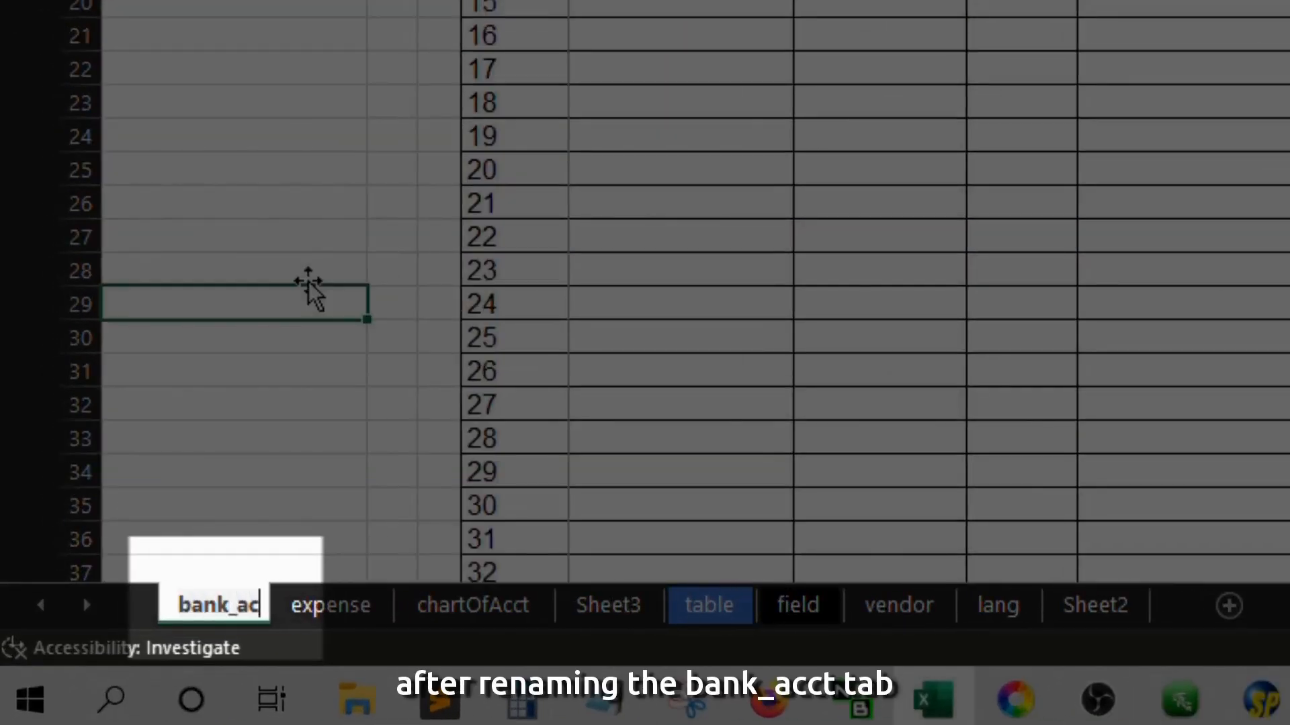
type("ct")
key("Return")
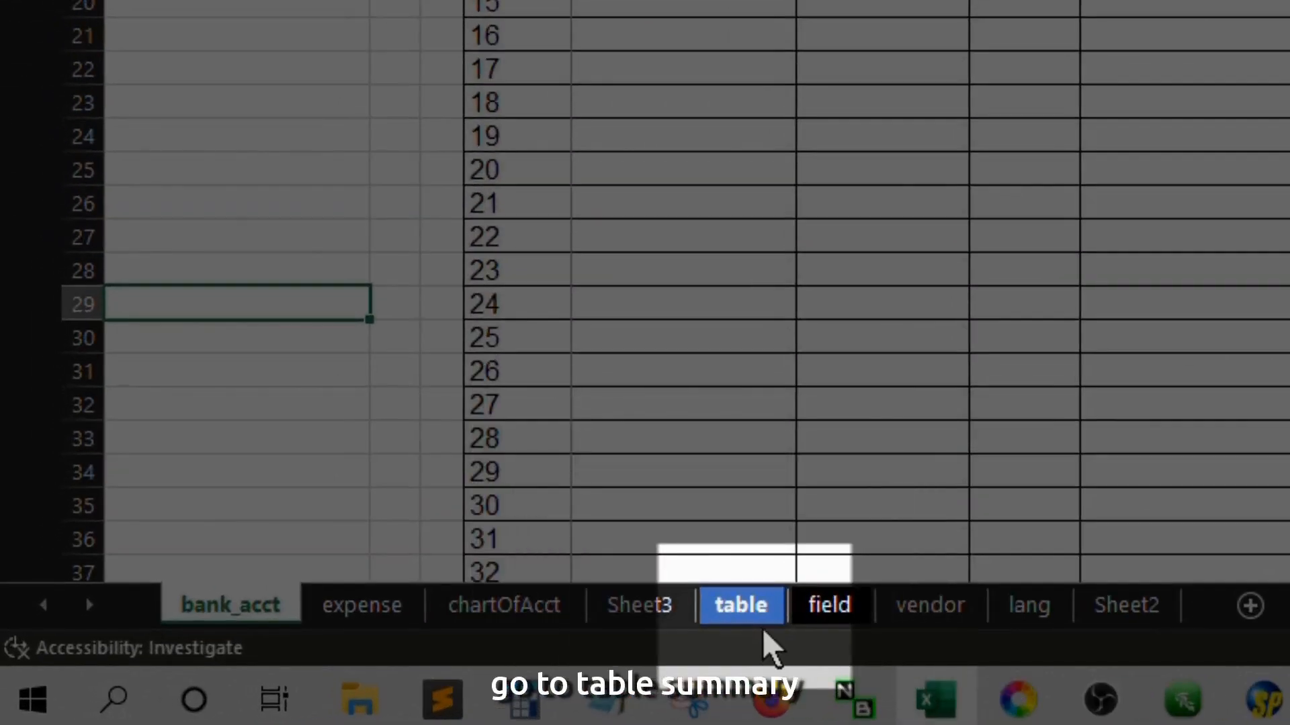
- In the table sheet, add bank_acct as the ninth table name with the English description Bank Account List
left_click(739, 604)
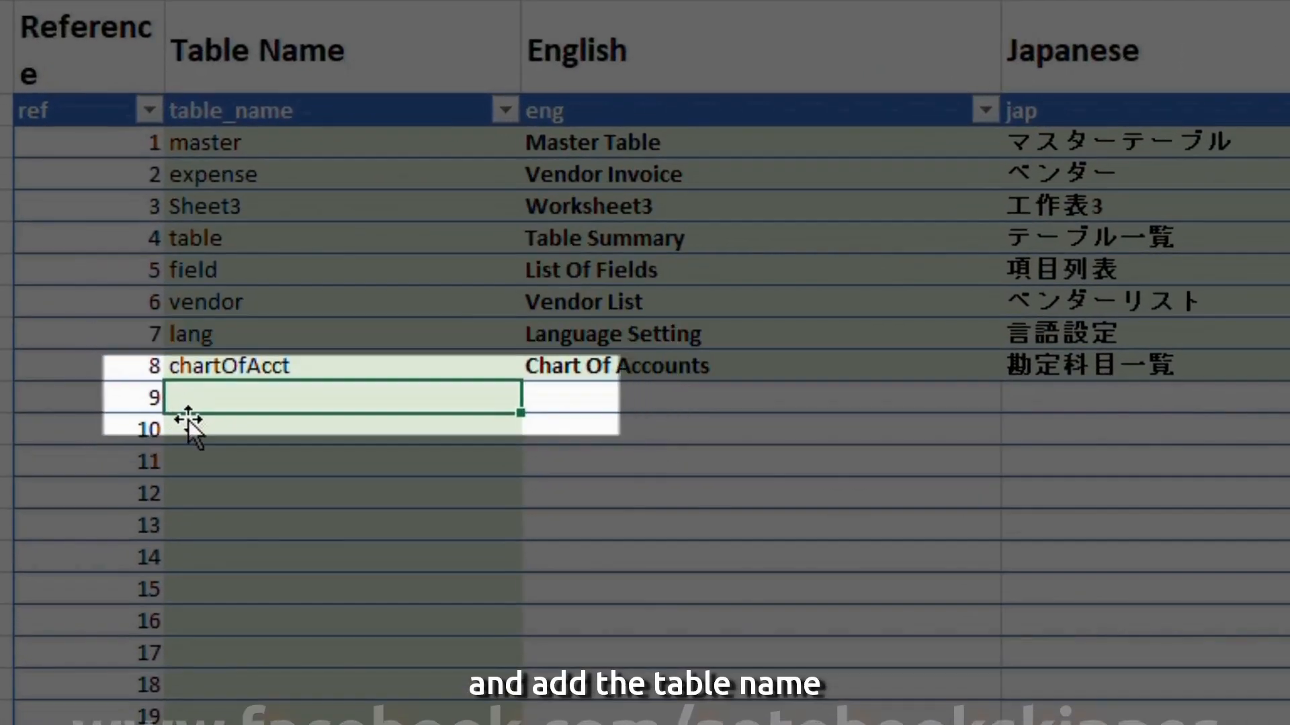
type("bank_acct")
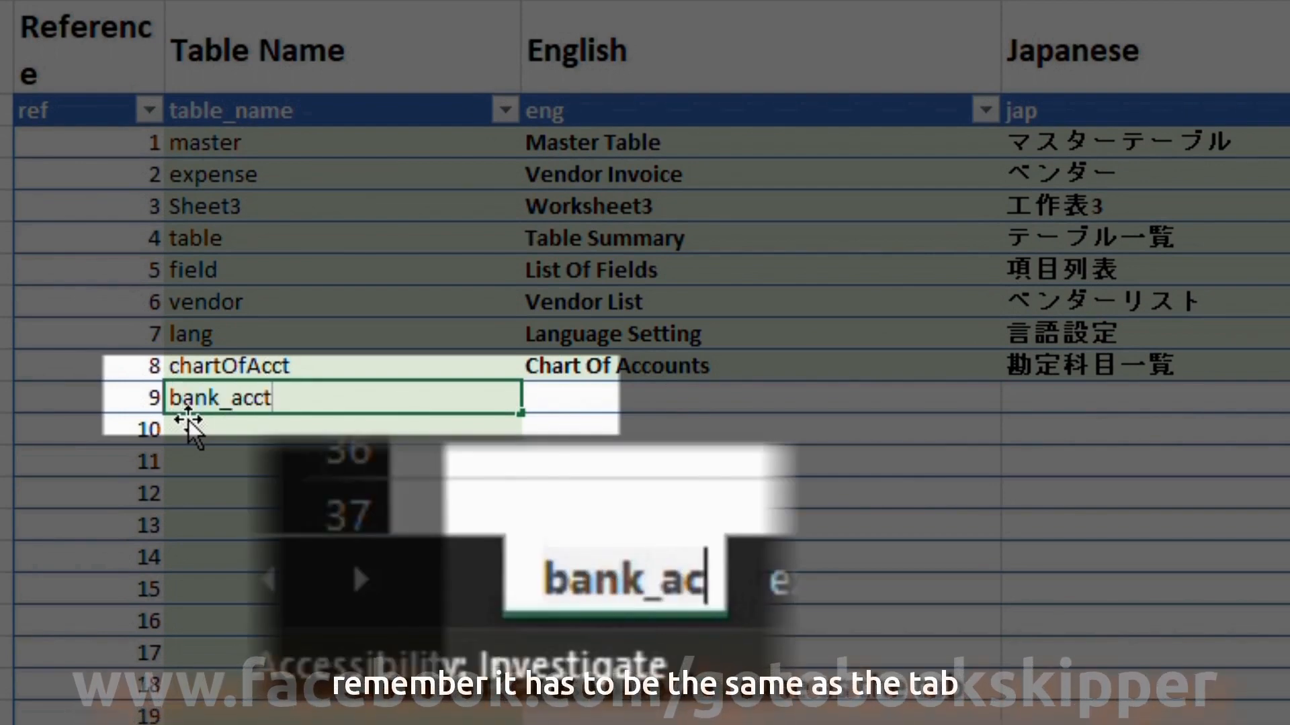
key("Tab")
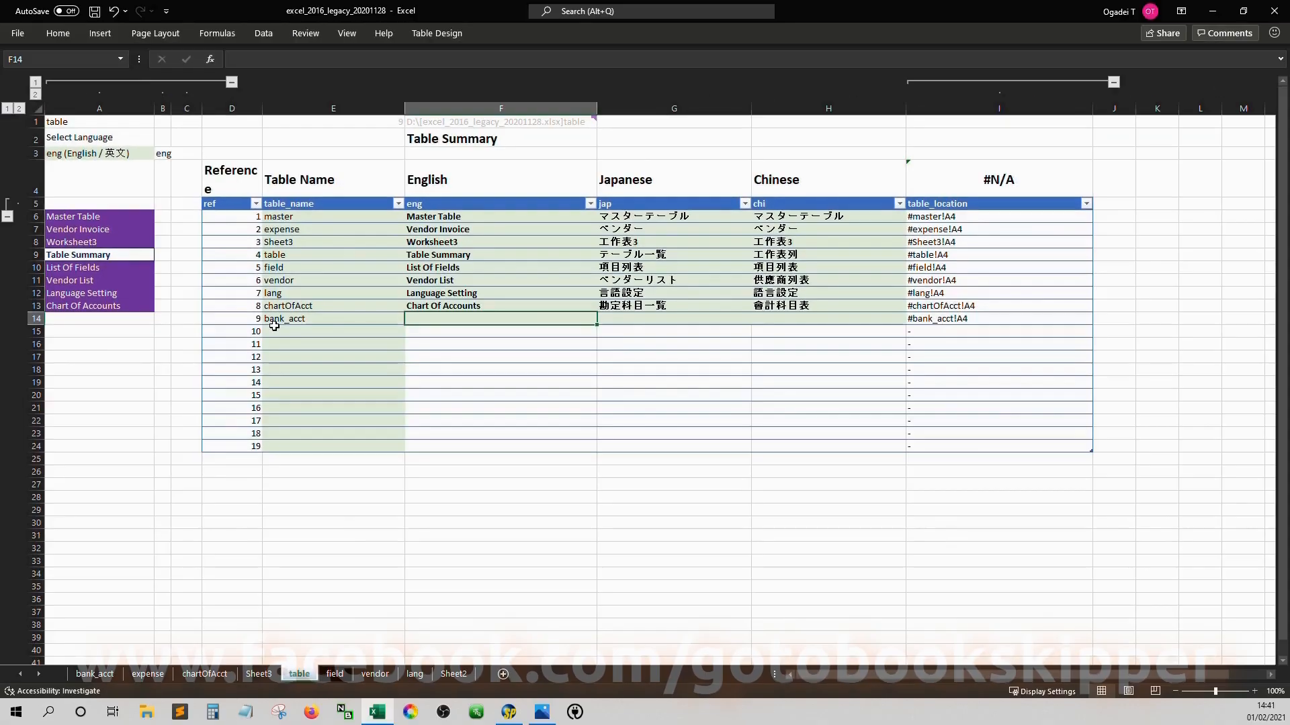
type("Bank Account List")
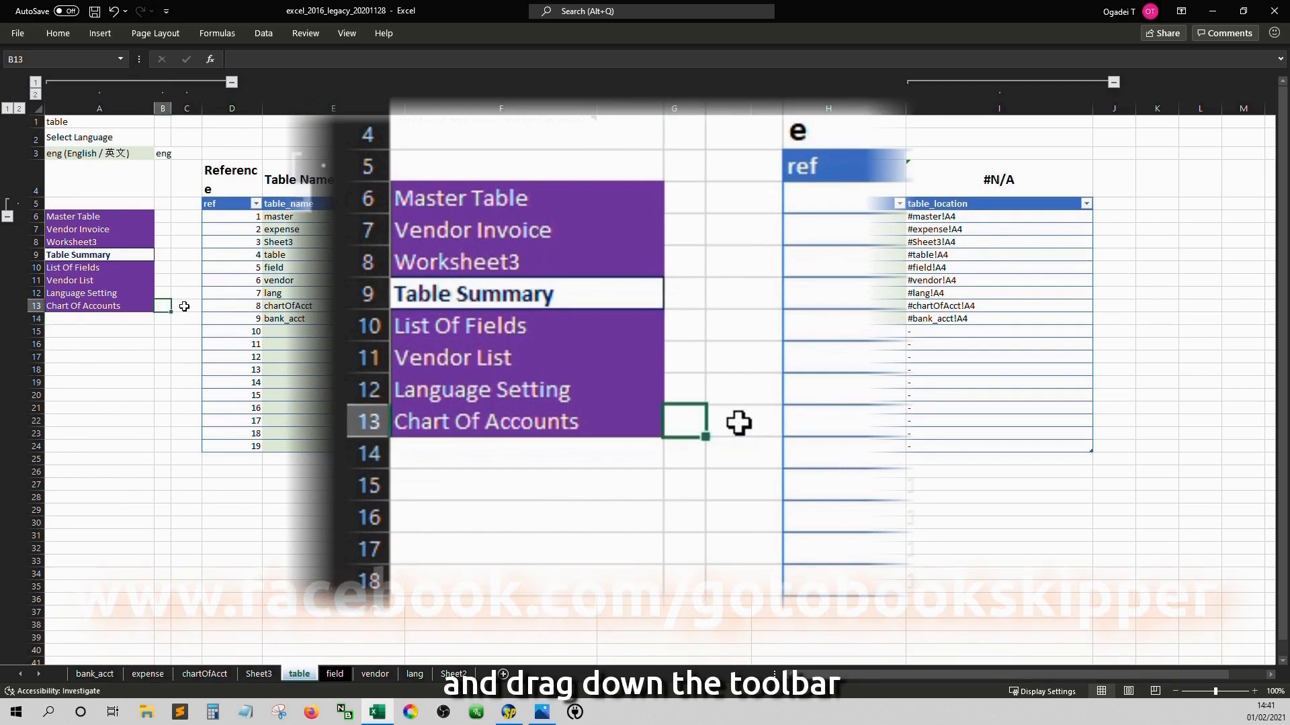
- Extend the purple navigation link list in column A down to A14, below Chart Of Accounts
left_click(145, 306)
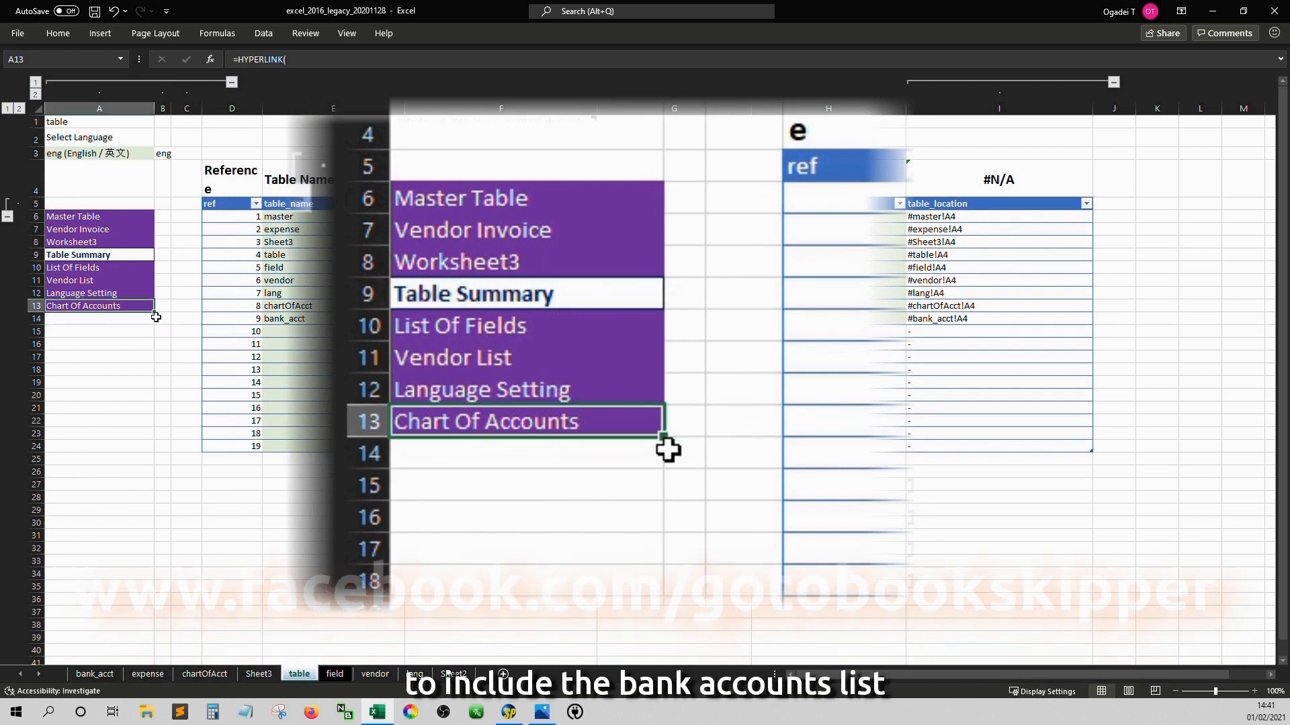
left_click_drag(156, 314, 149, 334)
left_click(148, 343)
key("Up")
key("Right")
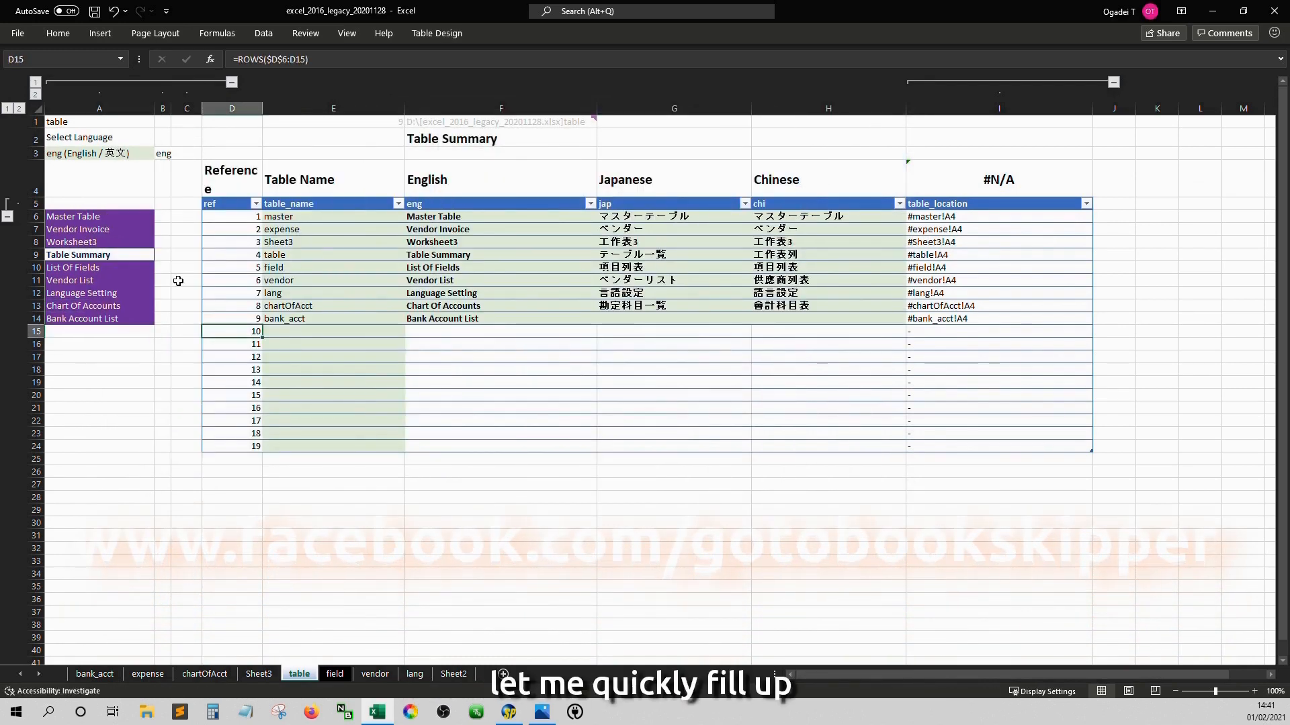
- Enter the bank_acct row's Japanese description 銀行口座 リスト and Chinese description 銀行賬戶列表
left_click(682, 318)
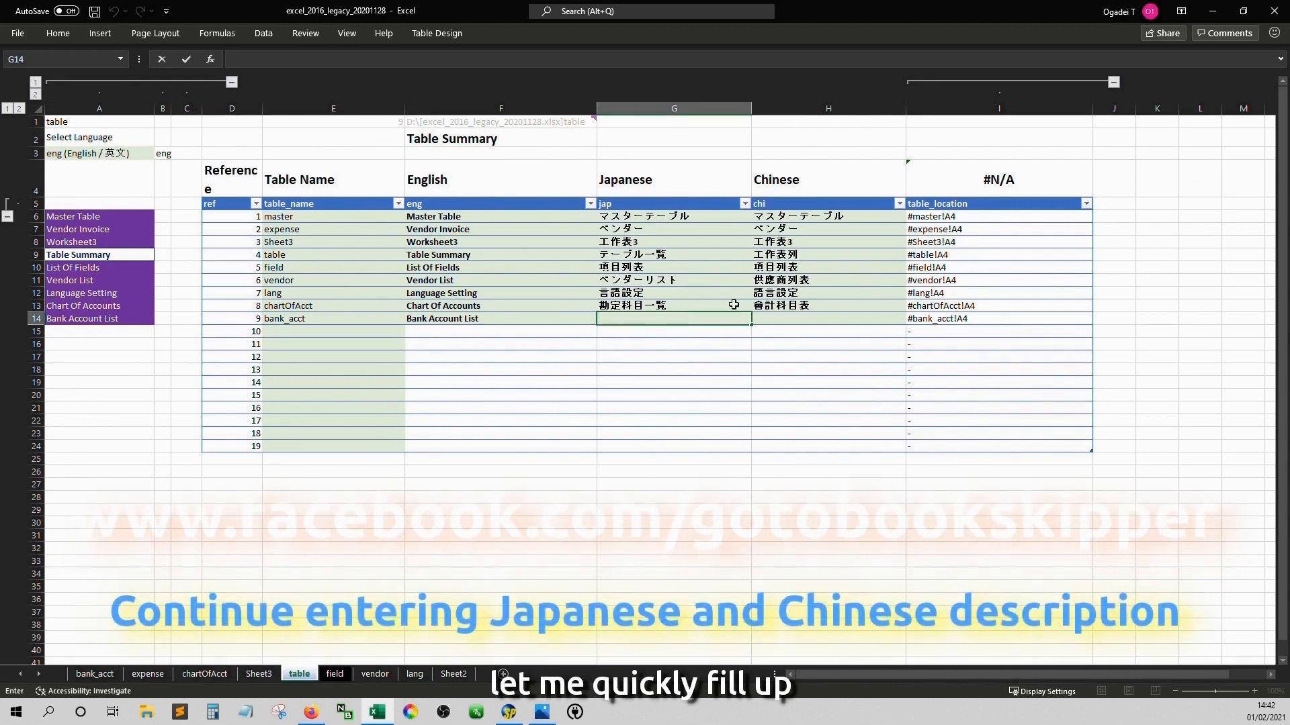
type("ぎんこう")
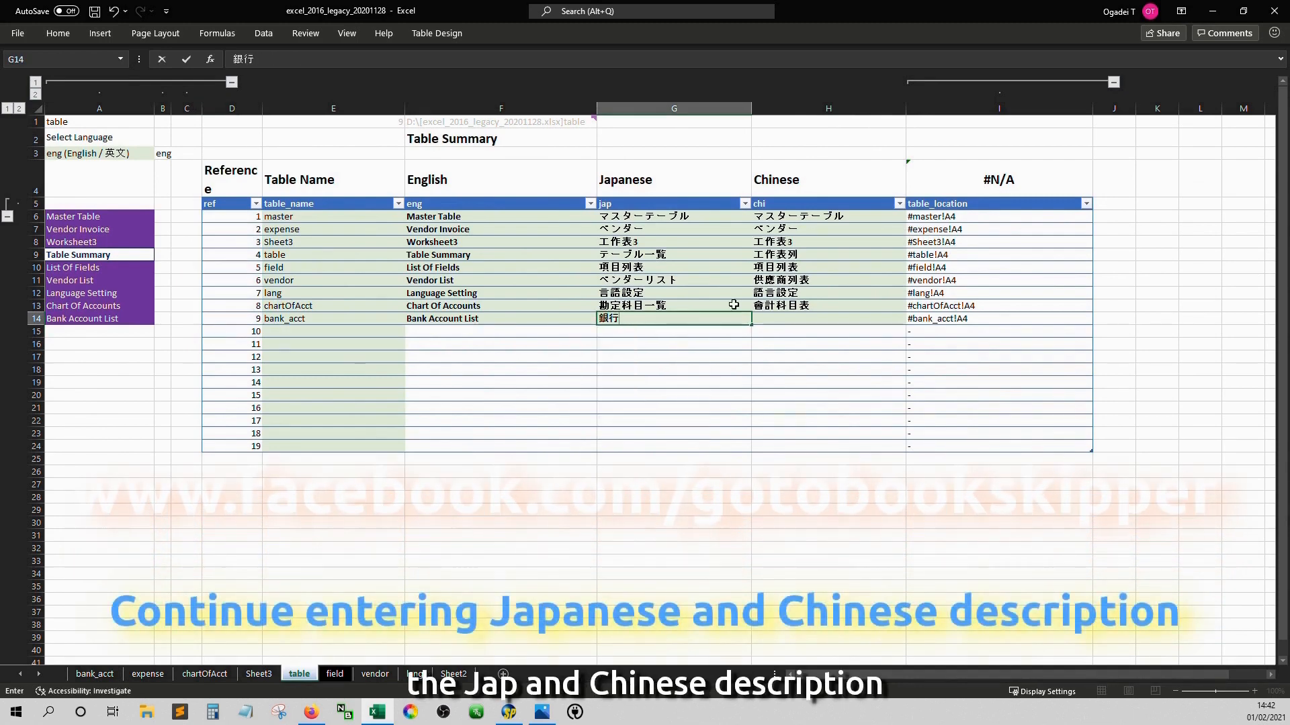
type(" リスト")
key("Tab")
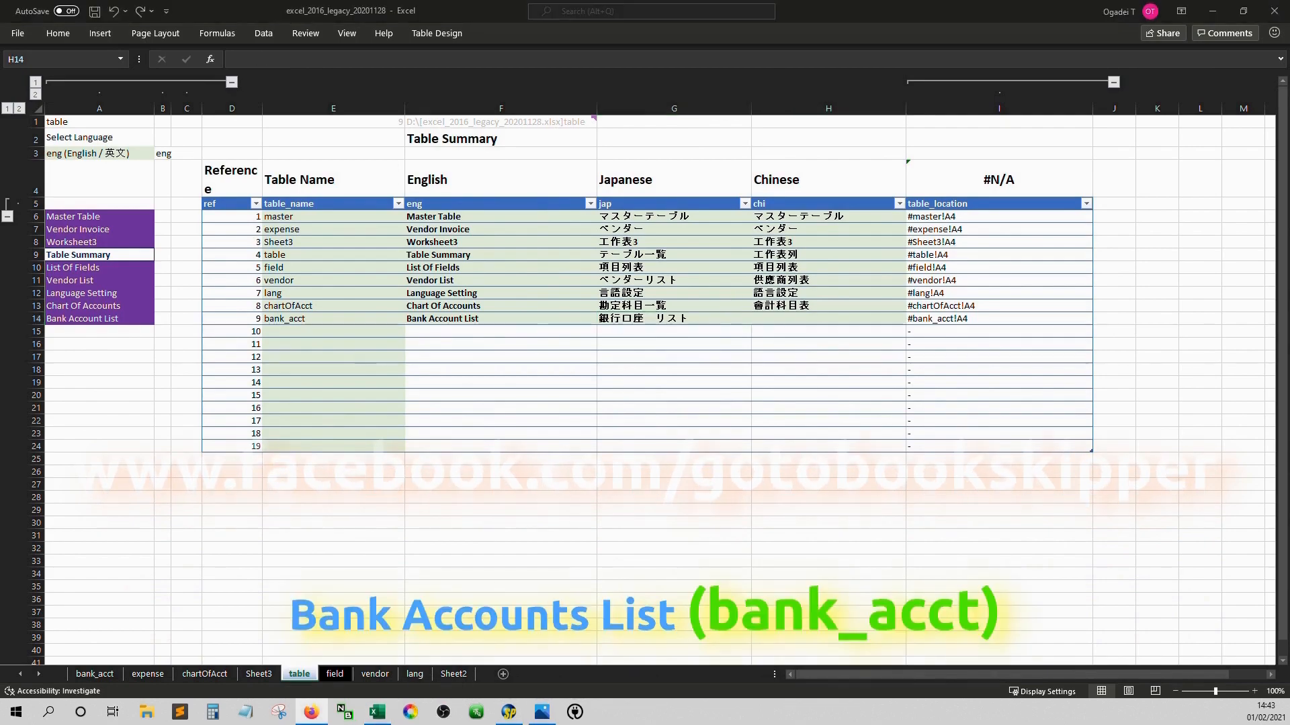
double_click(806, 318)
type("銀行賬戶列表")
key("Return")
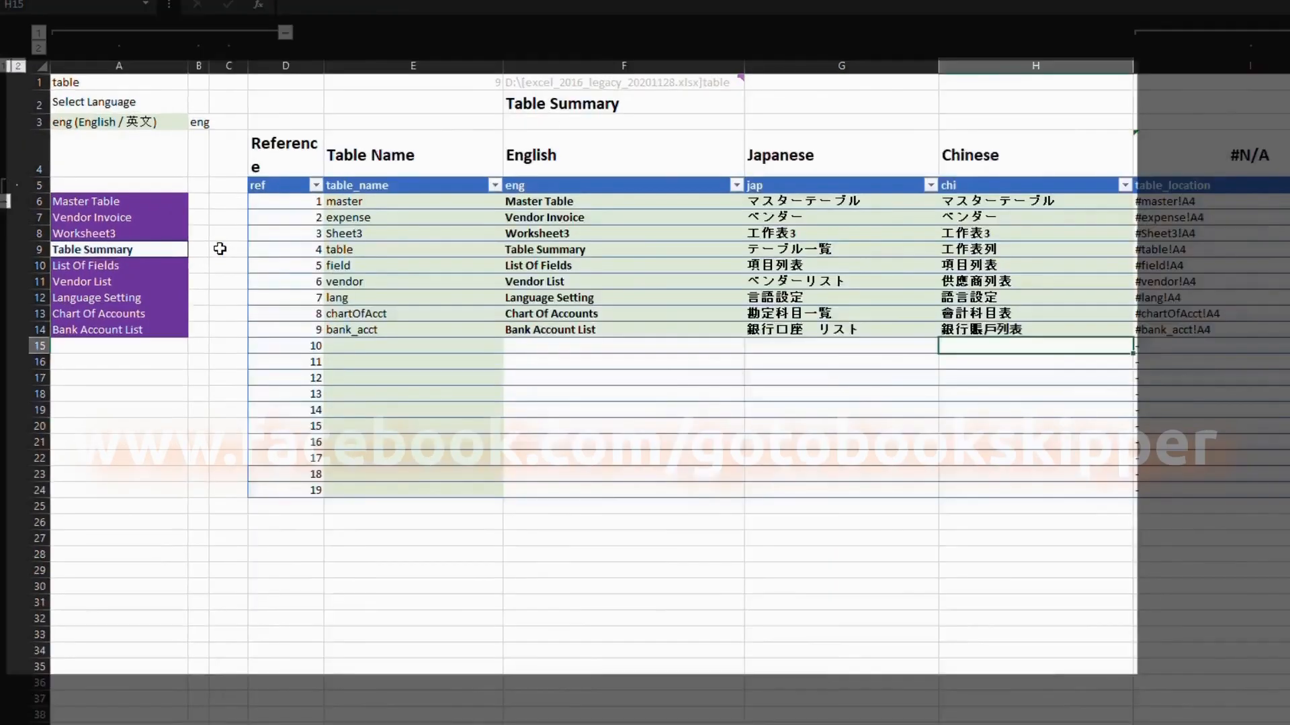
- Follow the Bank Account List link to its sheet and set the language there to eng (English / 英文)
left_click(166, 176)
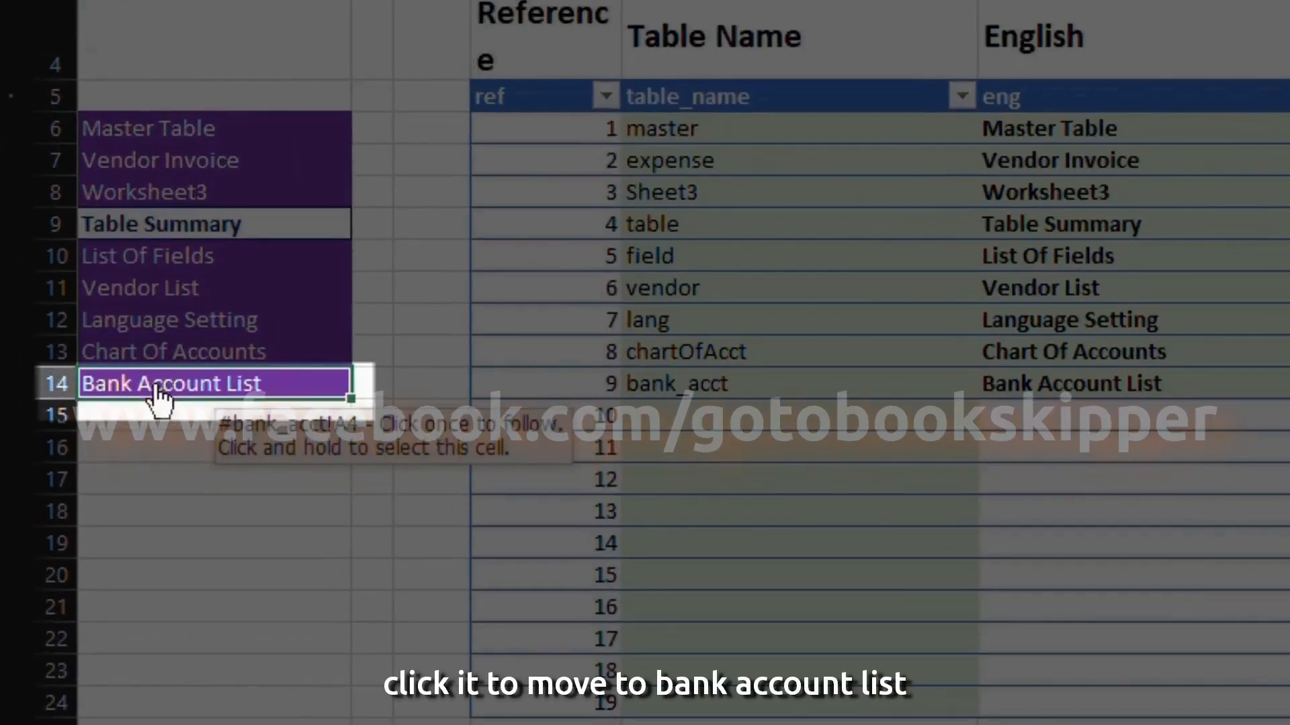
left_click(158, 393)
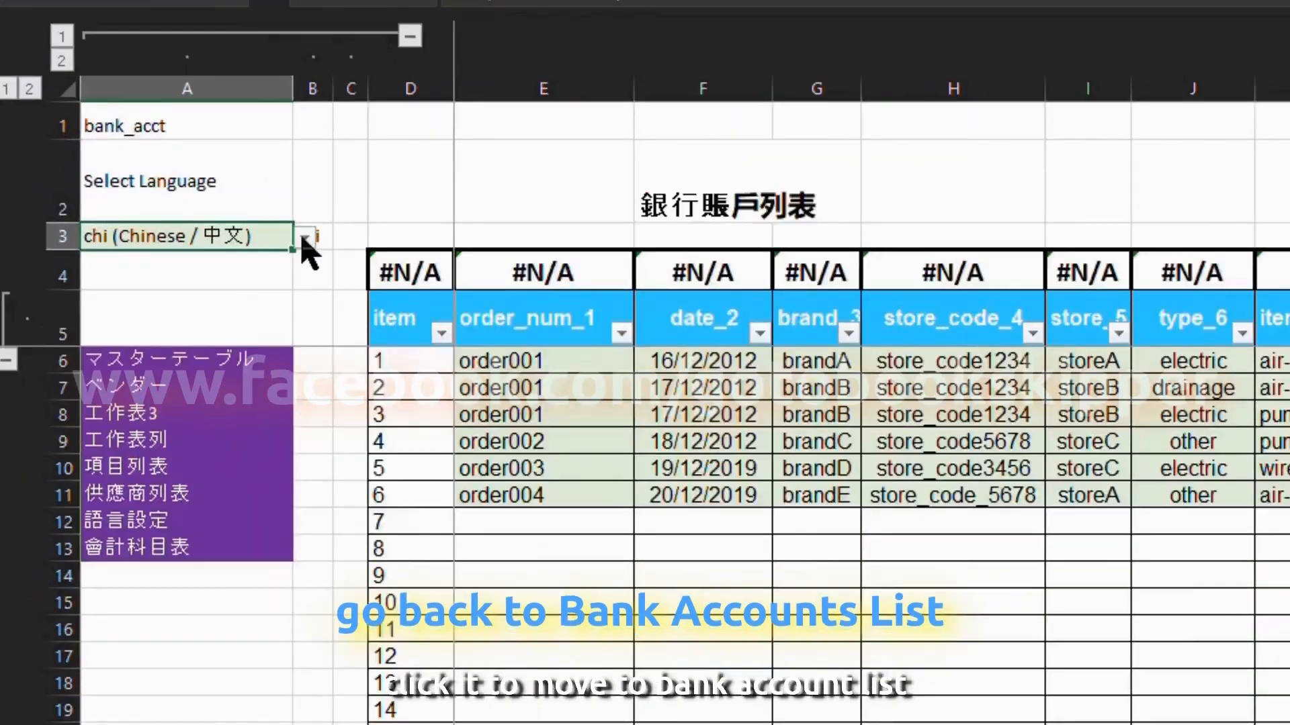
left_click(157, 183)
left_click(101, 190)
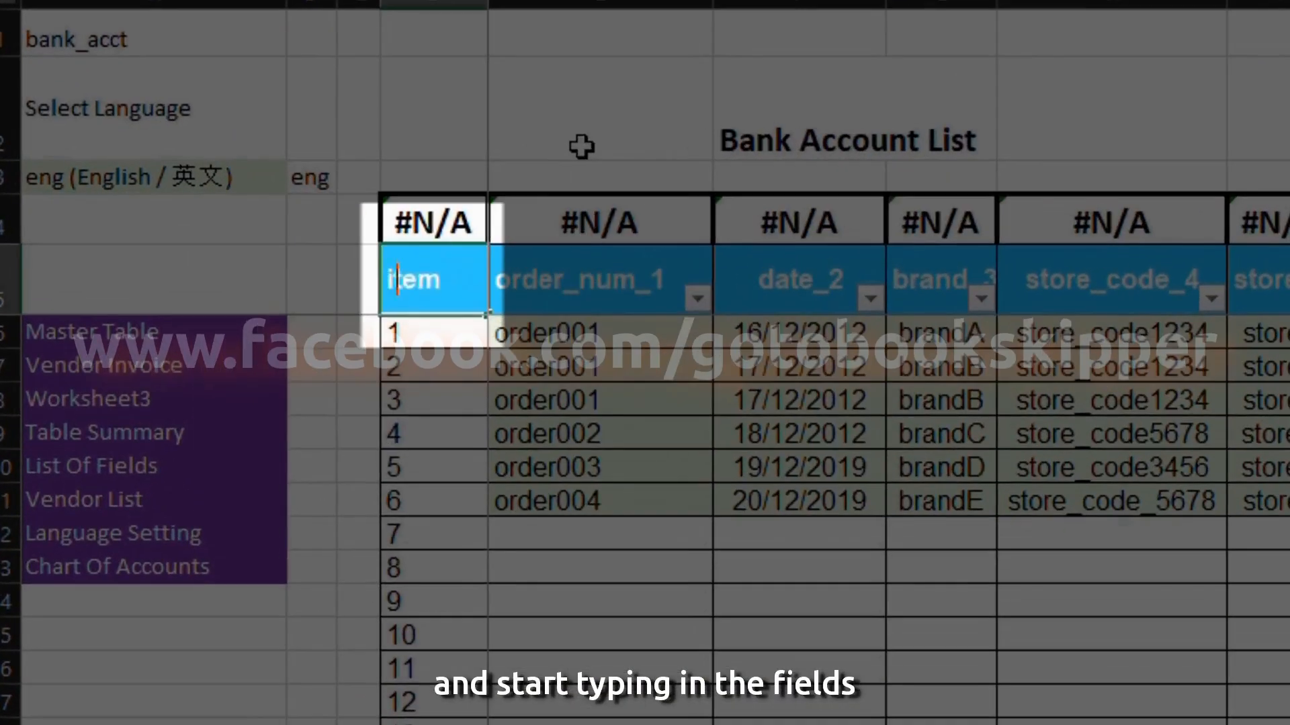
- Change the item column header to ref and make row 4 tall enough for its wrapped title
type("ref")
key("Tab")
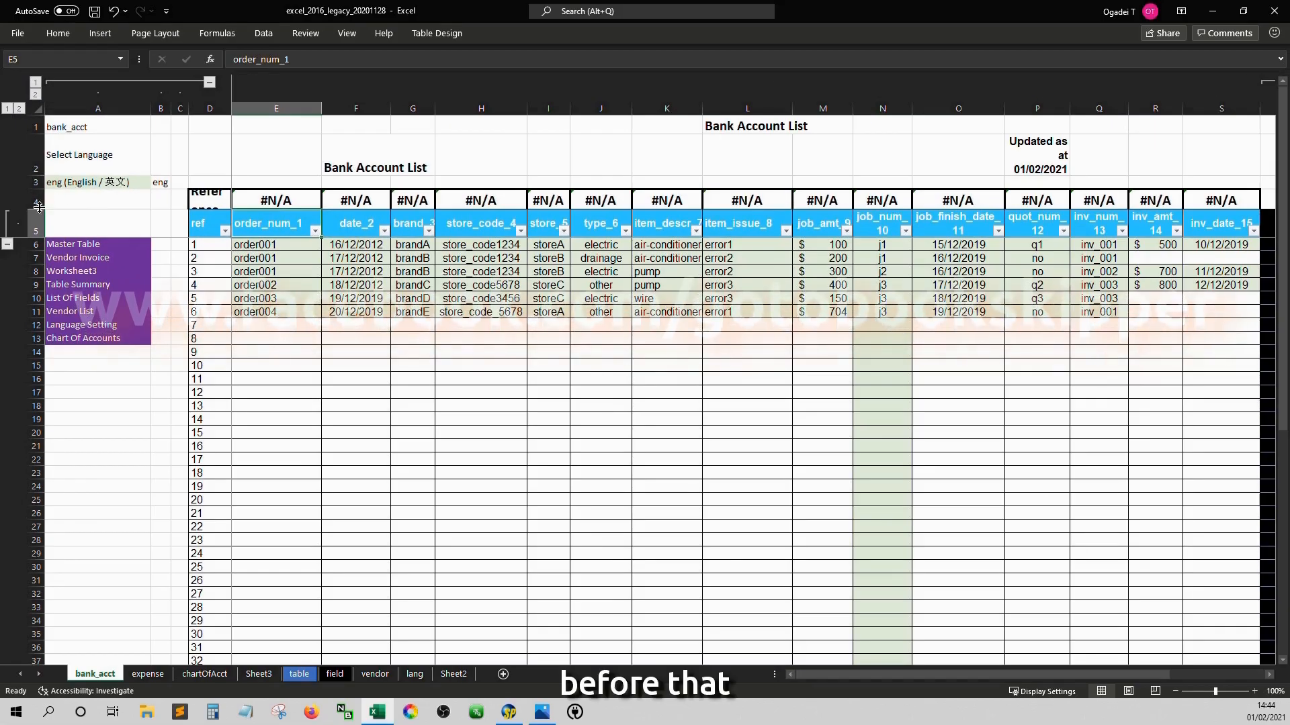
left_click_drag(38, 208, 38, 227)
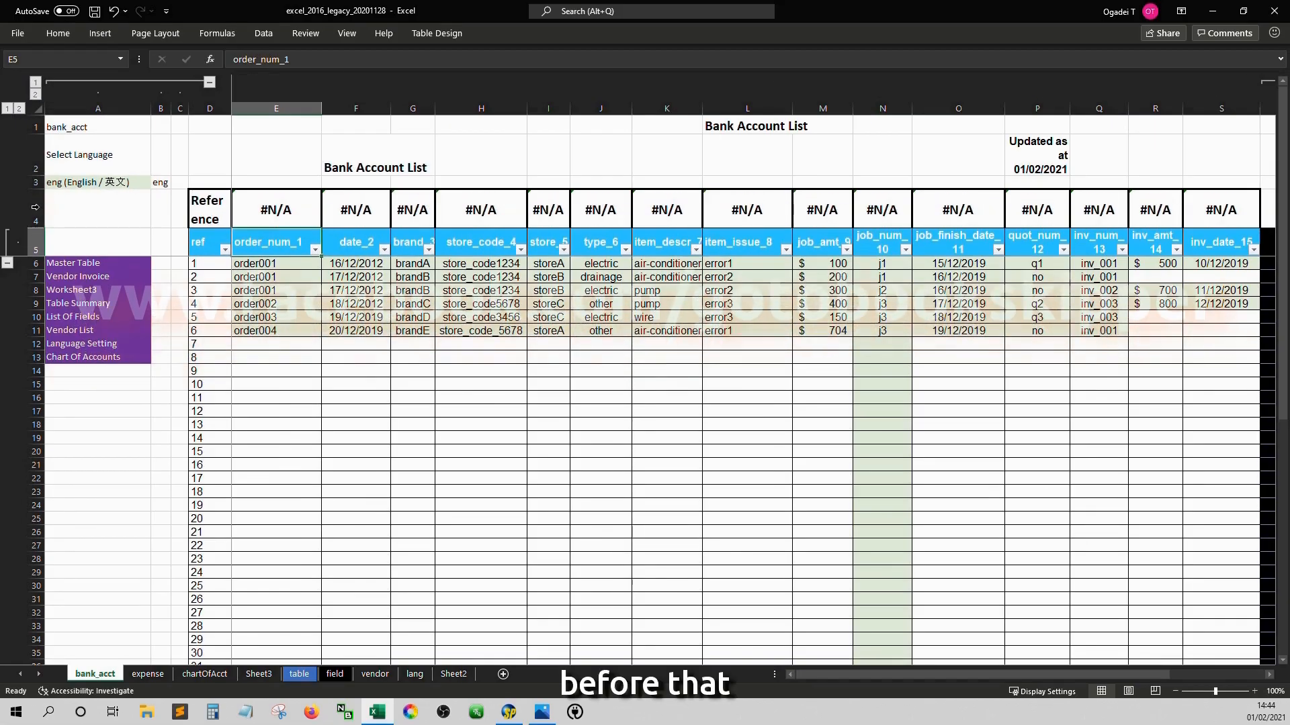
- Format the table's whole header row in row 5 with a black fill
left_click(437, 33)
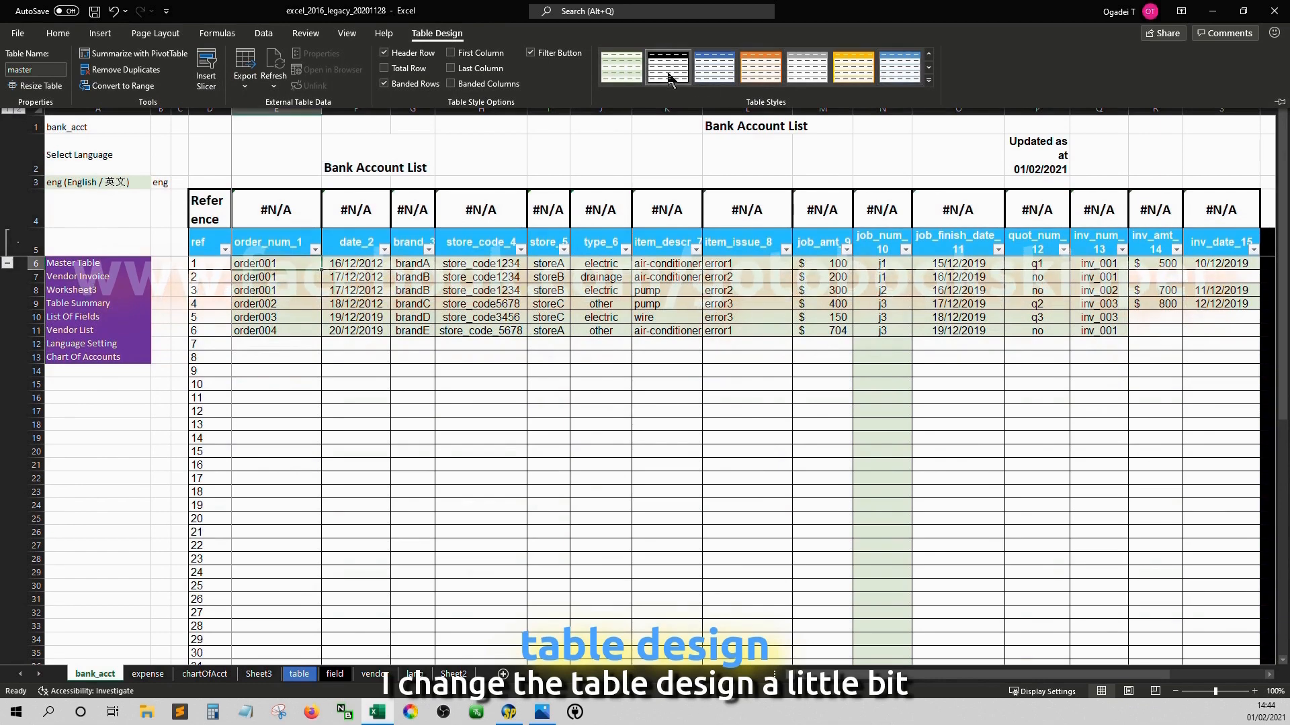
left_click(251, 200)
key("Right")
key("Left")
key("Left")
key("Up")
key("ctrl+shift+Right")
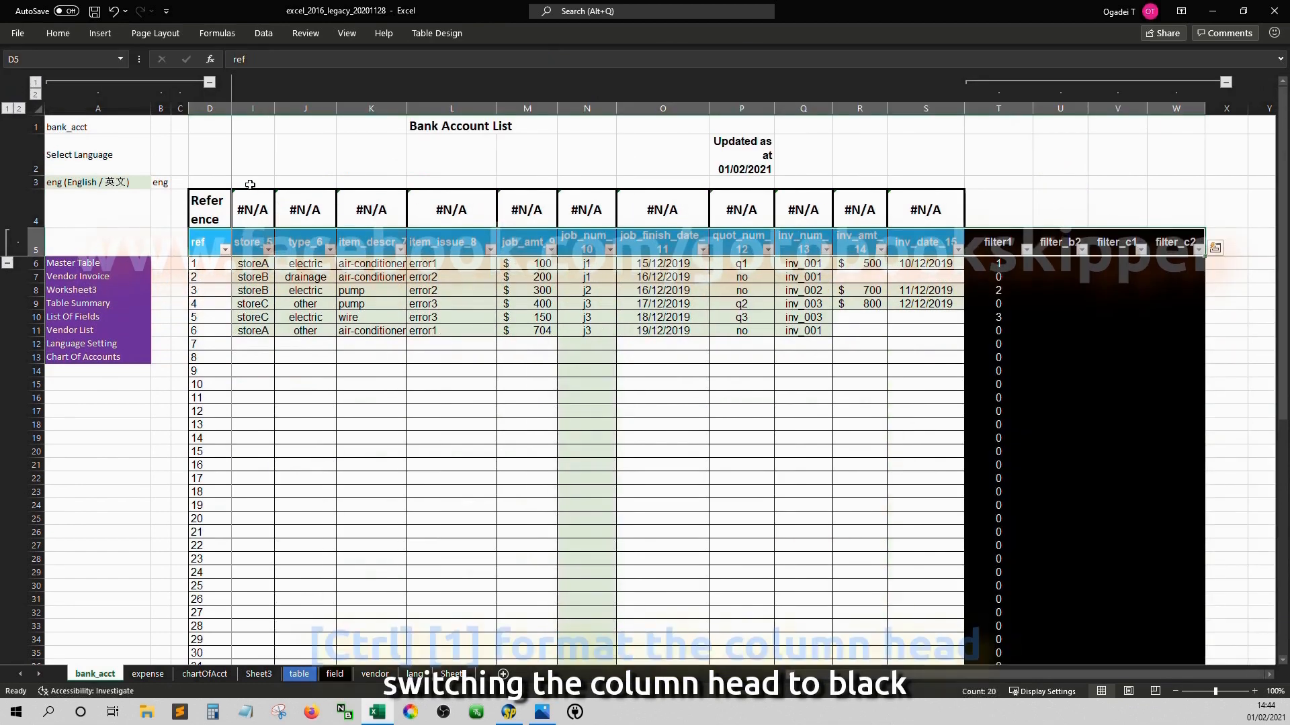
key("ctrl+1")
left_click(429, 129)
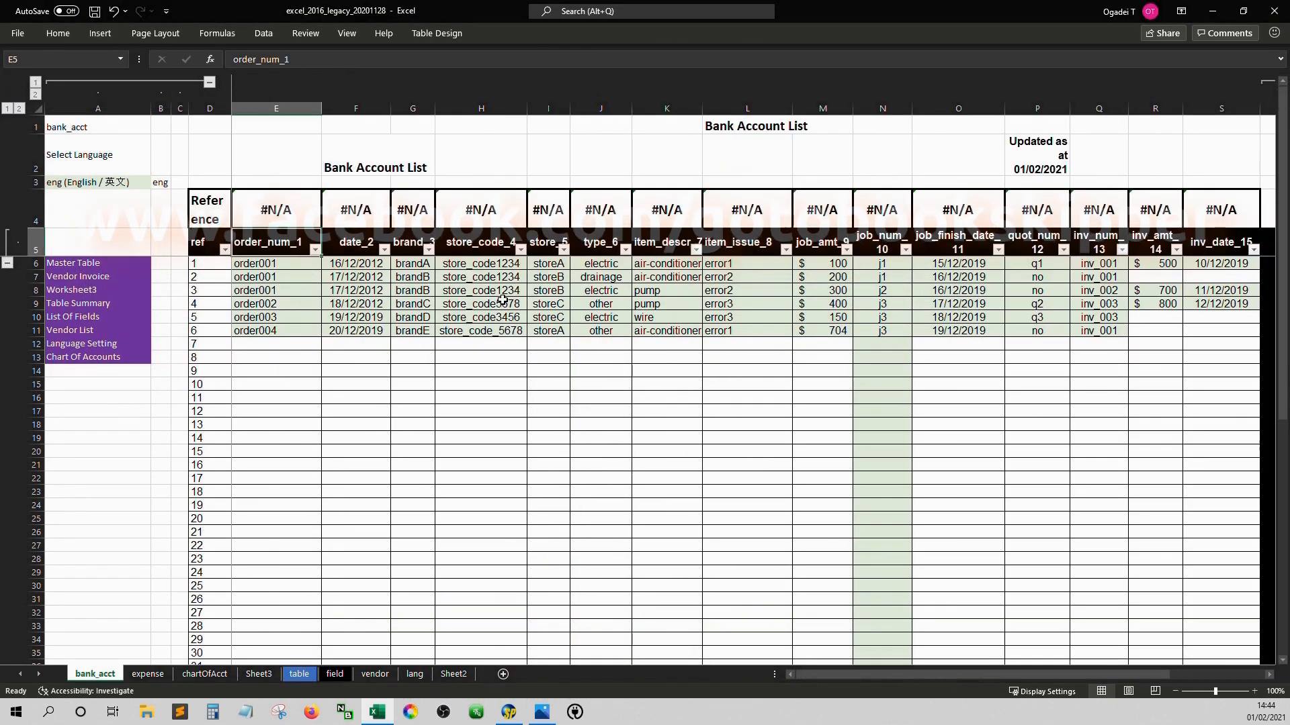
- Change the order_num_1 header to bank_num and fit row 4's height to its title text
type("bank")
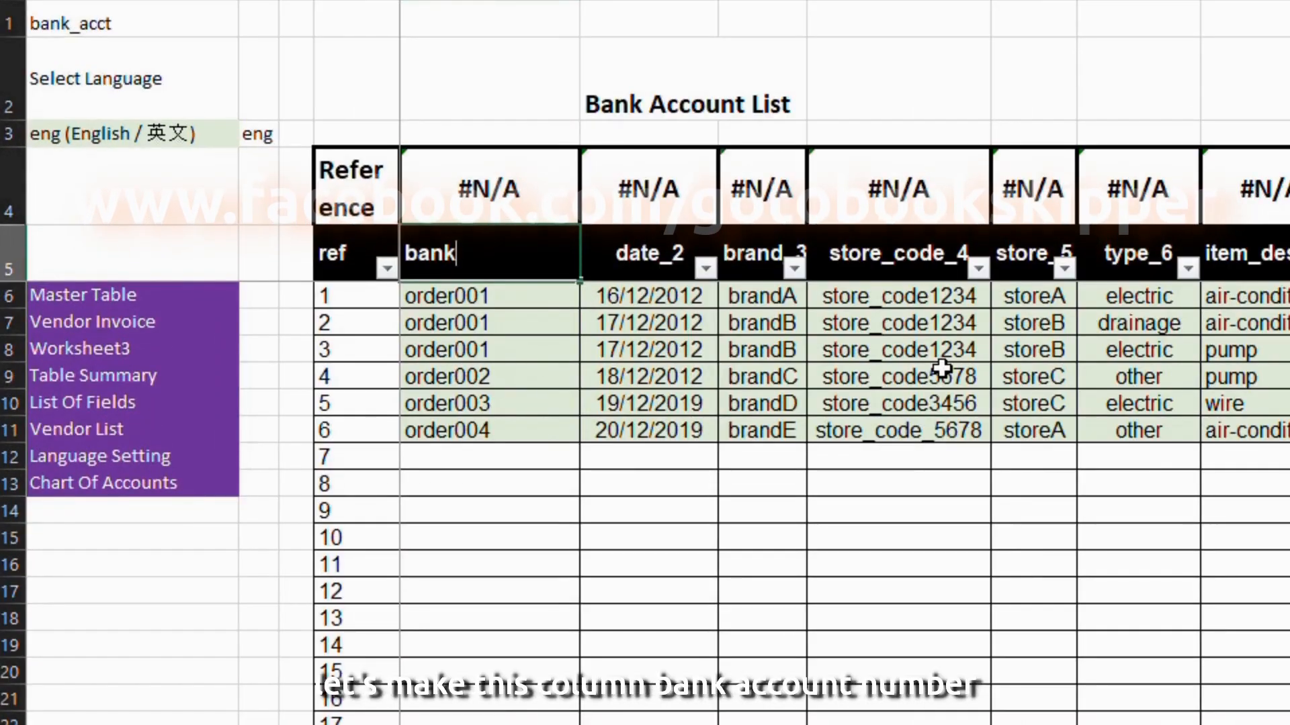
type("_")
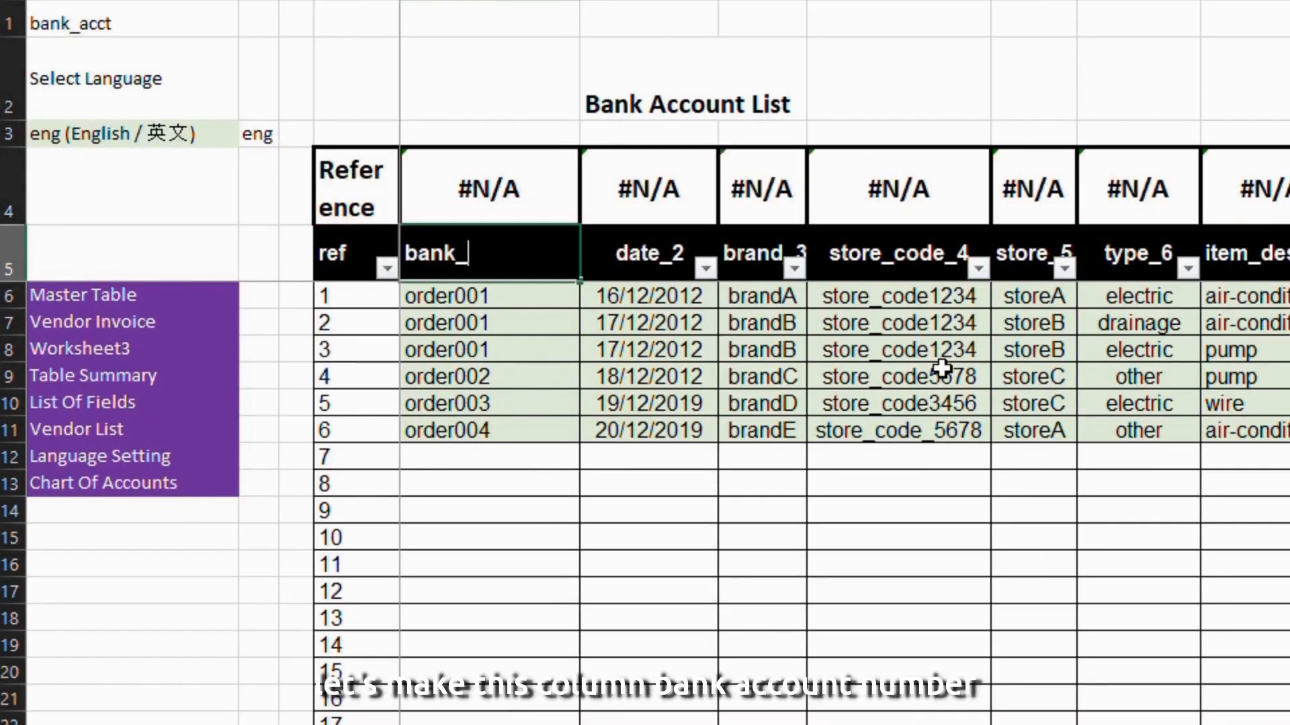
type("num")
key("Tab")
key("Up")
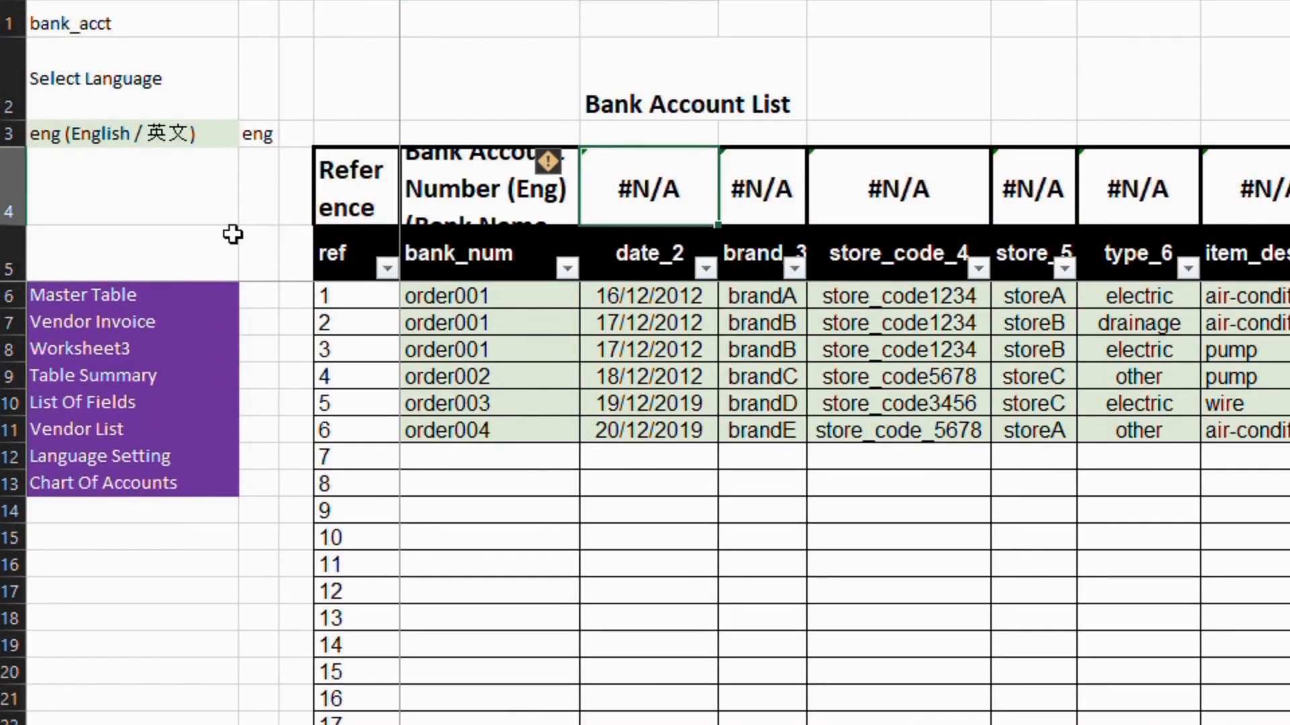
double_click(15, 225)
key("Down")
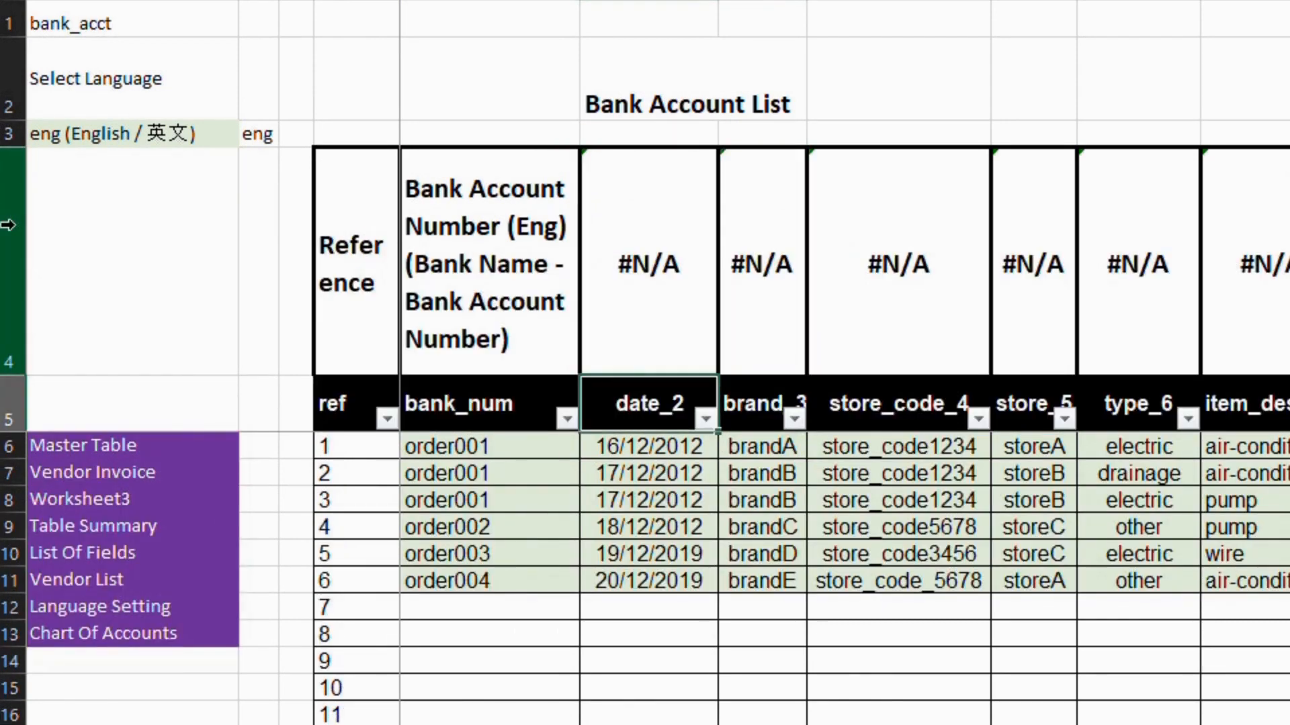
- Change the date_2 header to gl_acct_num
type("gl")
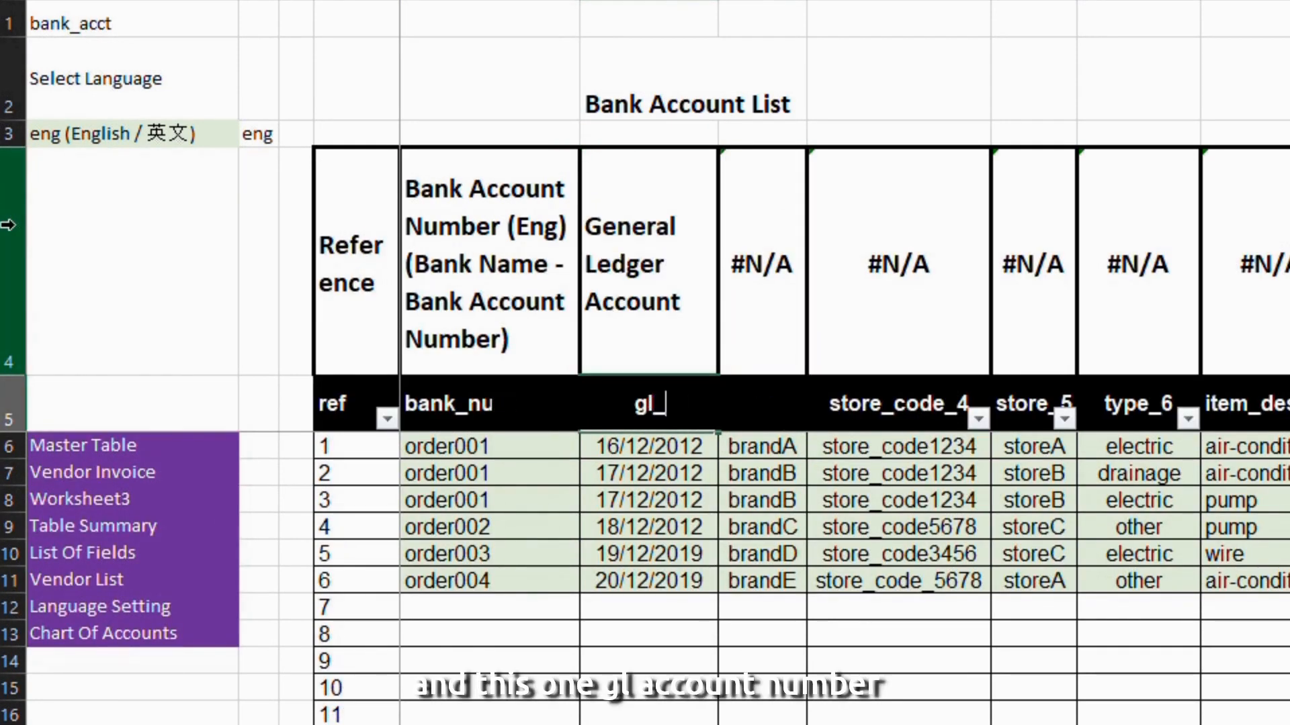
type("_acct_num")
key("Tab")
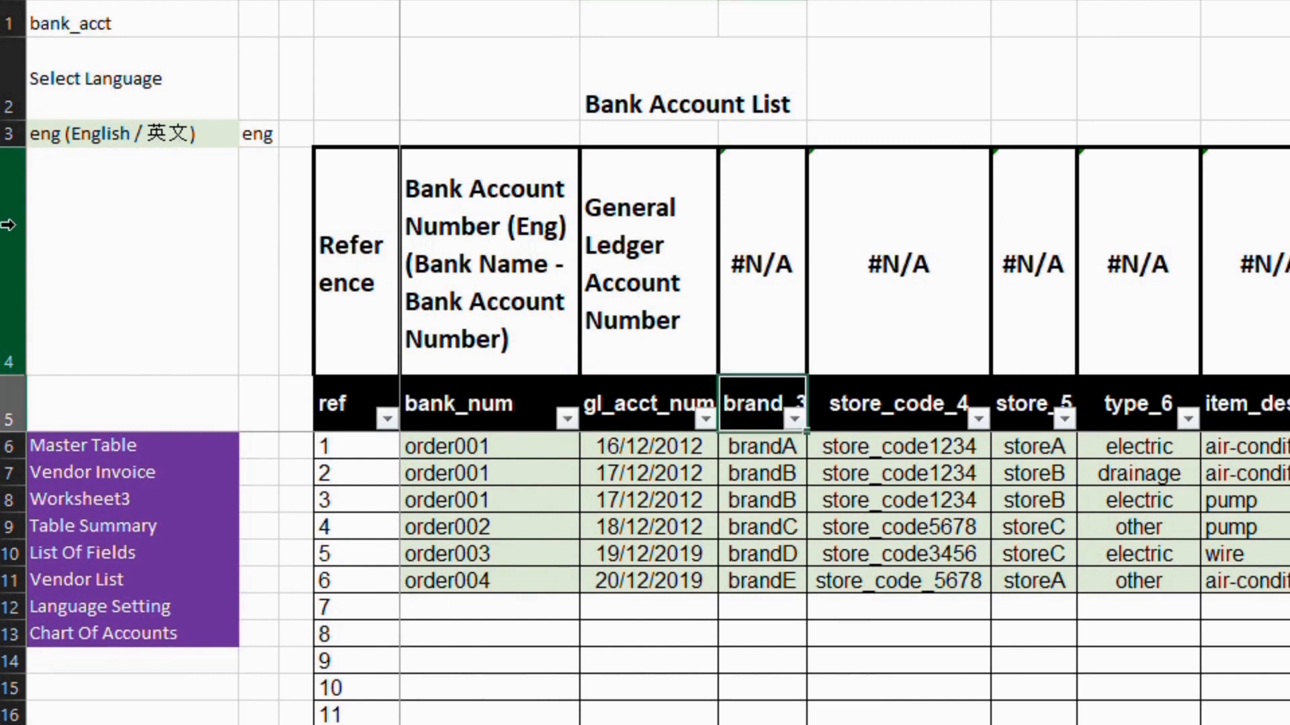
- Change the brand_3 header to gl_acct_name and fit the widths of columns G and F to their contents
type("gl_acct")
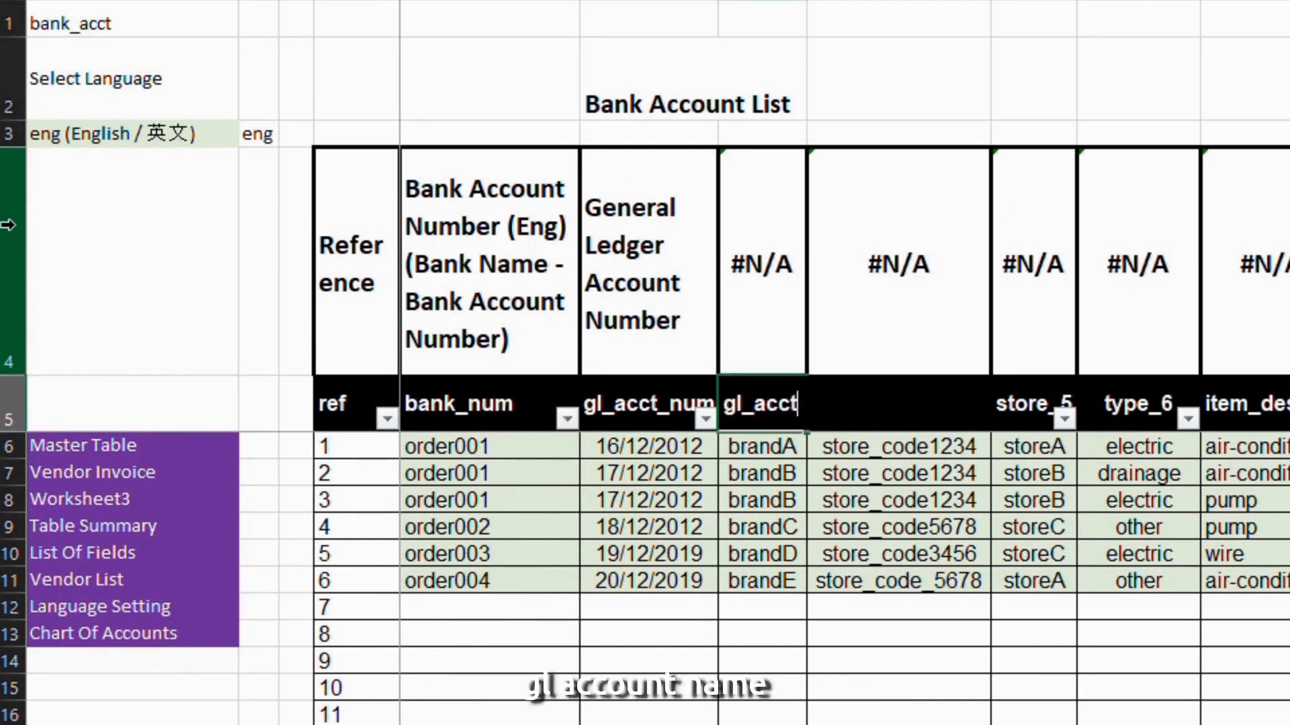
type("_name")
key("Return")
key("alt+h")
key("o")
key("i")
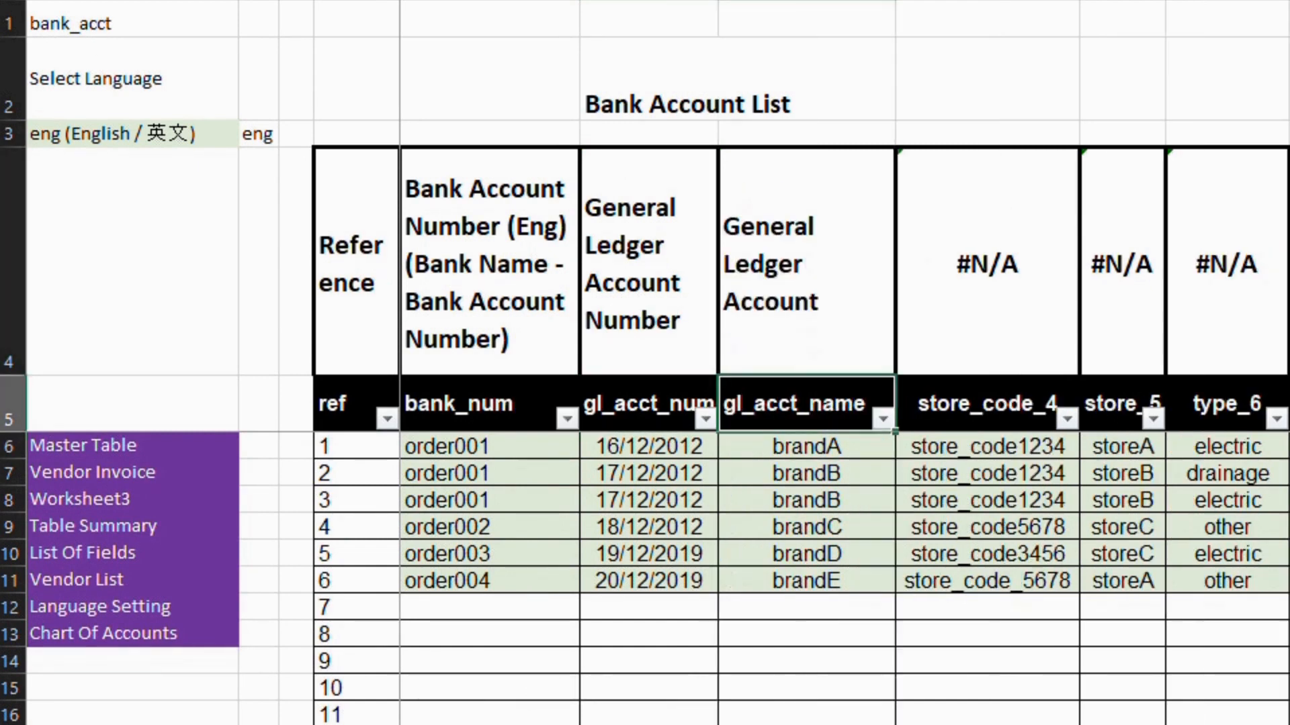
double_click(722, 0)
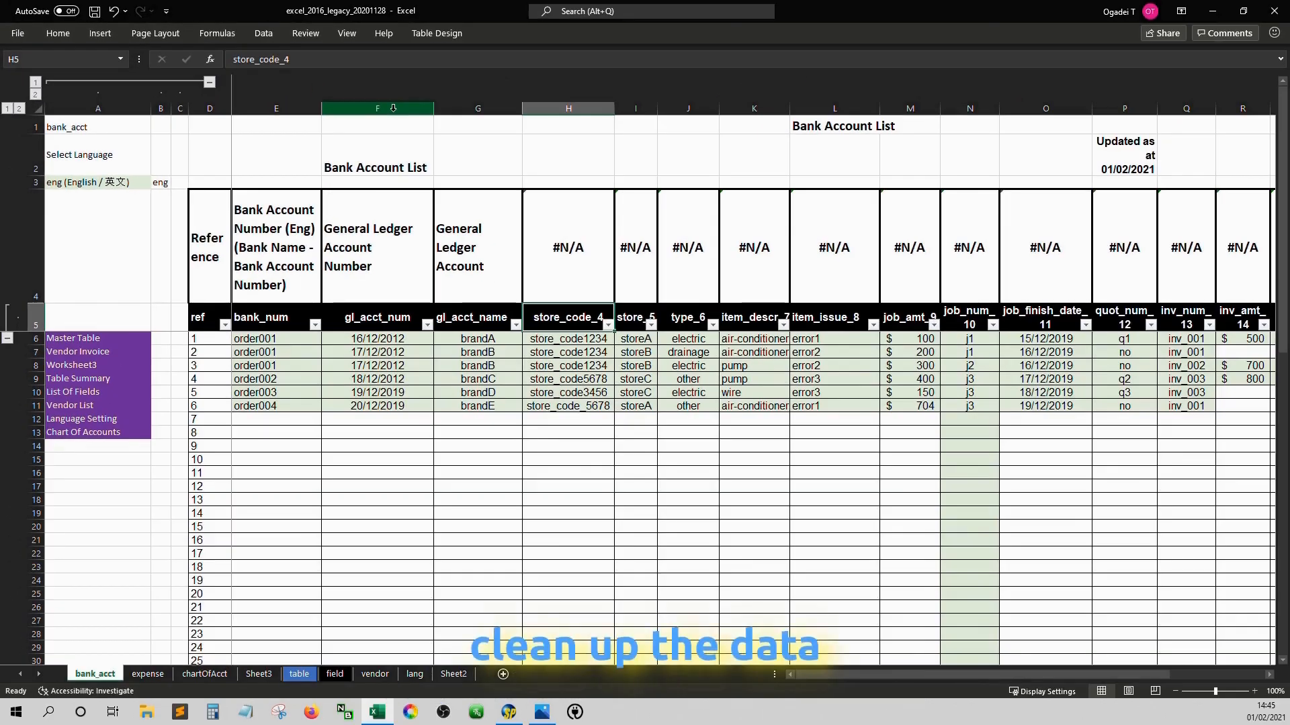
- Try to apply a green fill to the gl_acct_name column's data cells from G6 down
key("Down")
key("ctrl+shift+Down")
key("ctrl+shift+Down")
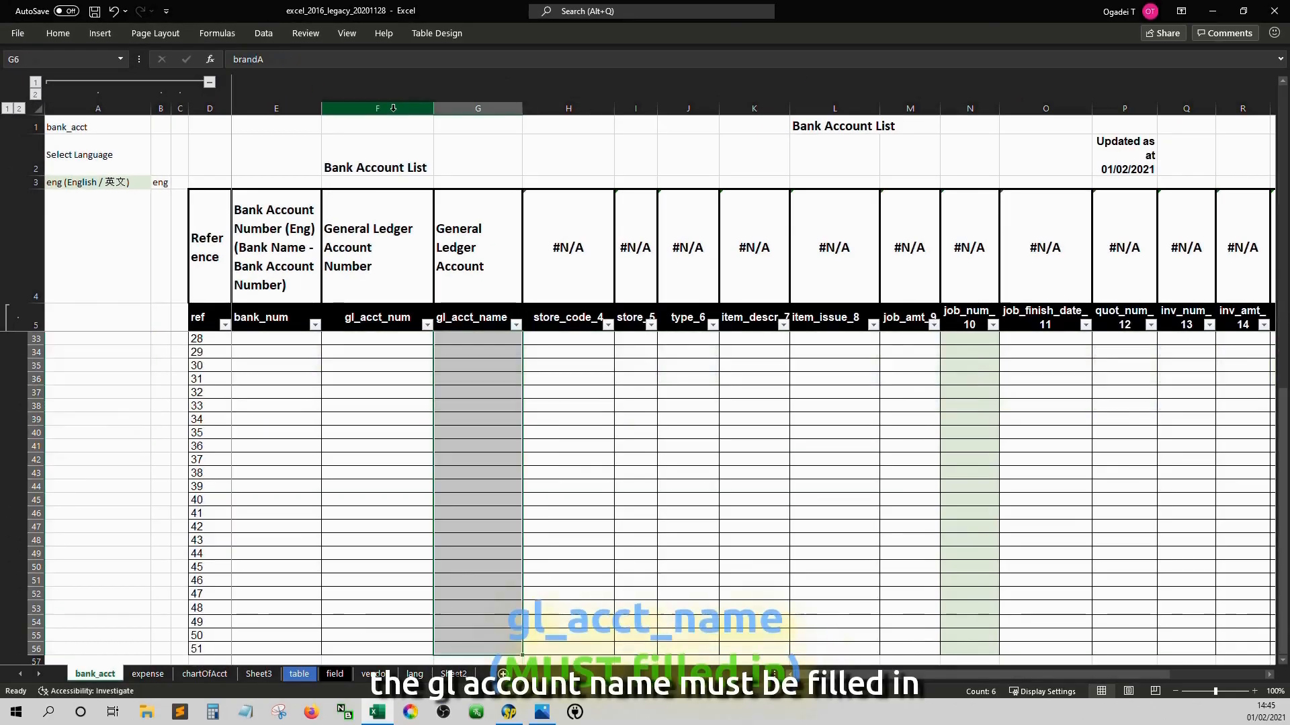
key("ctrl+1")
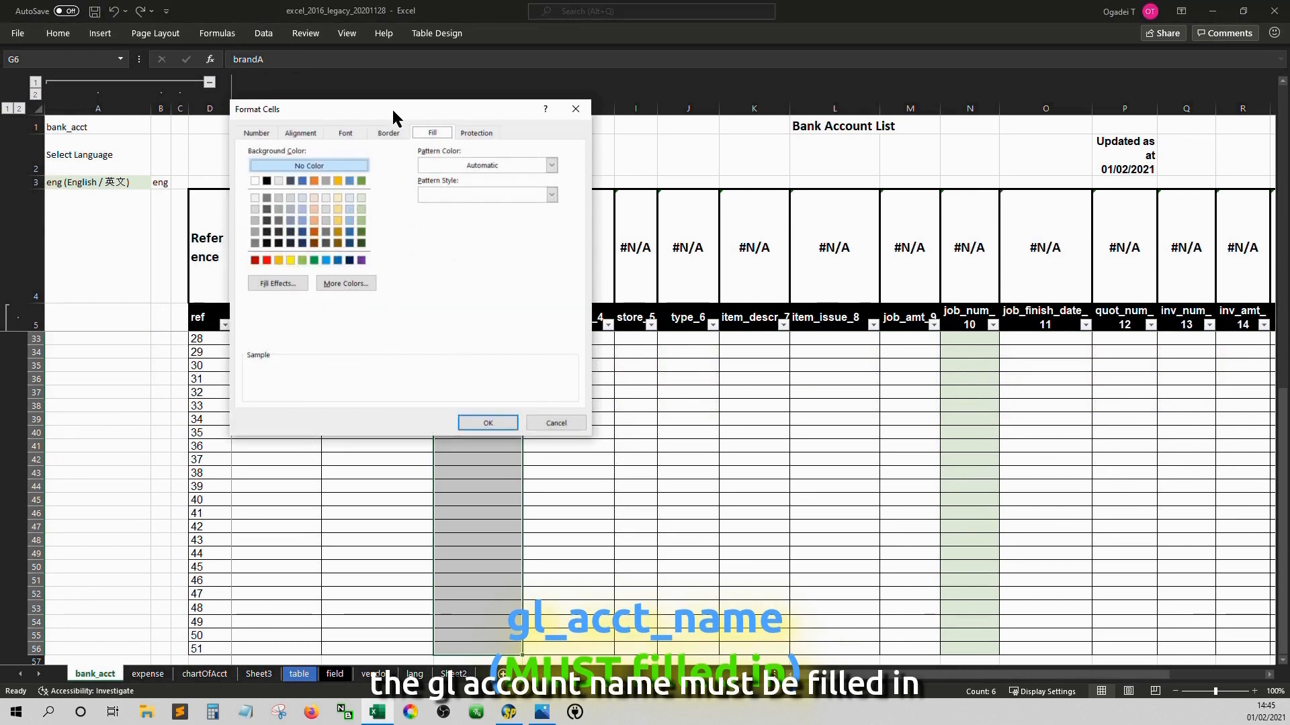
key("Escape")
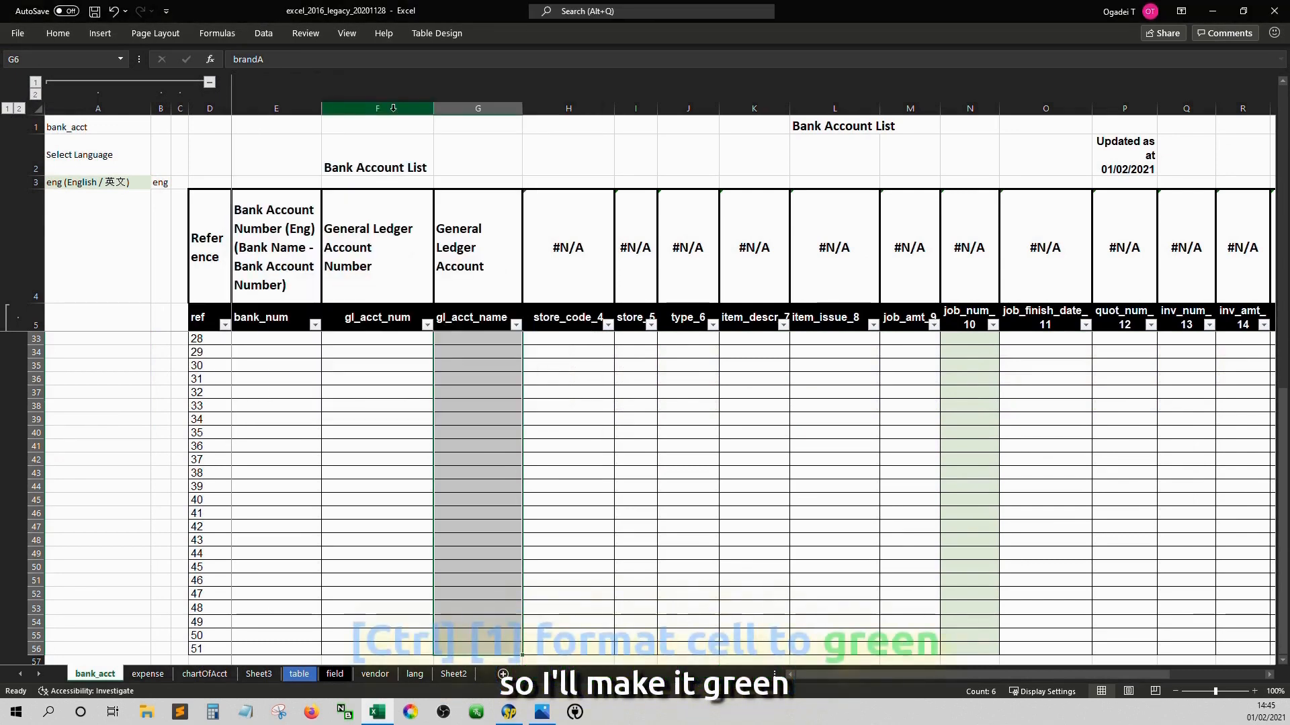
key("ctrl+1")
left_click(495, 420)
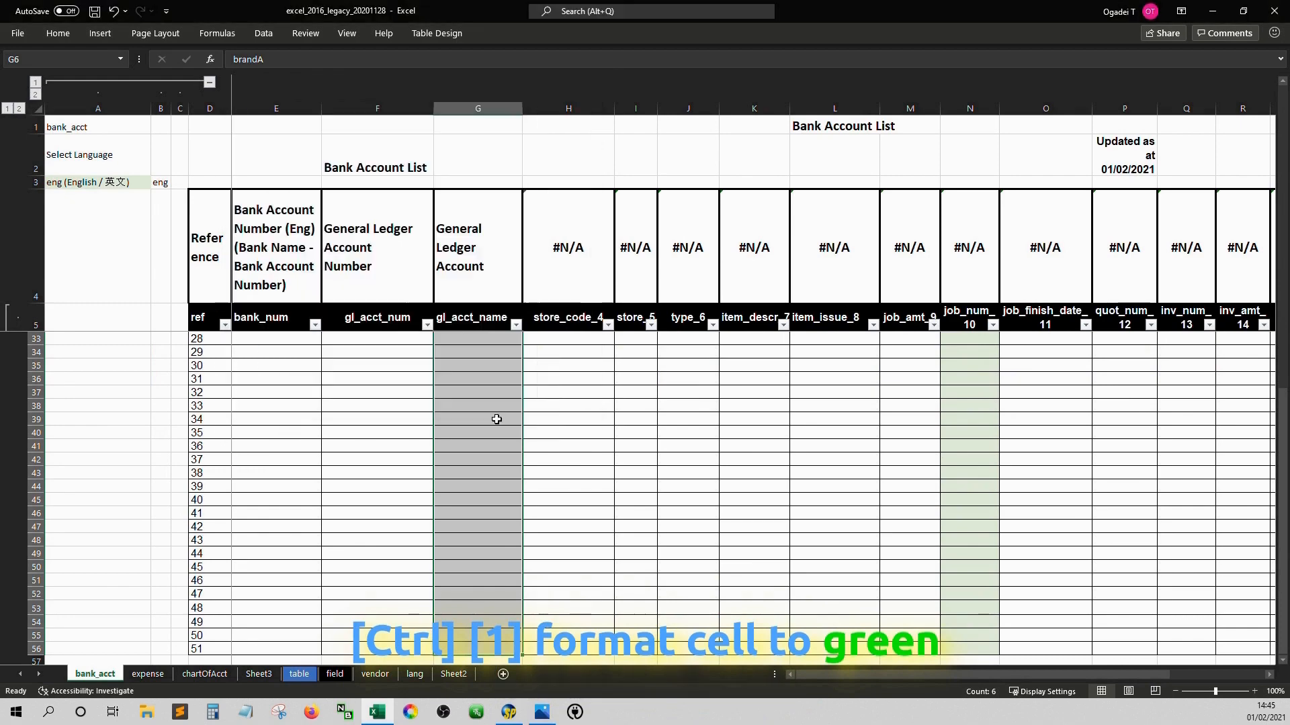
key("Up")
key("Down")
key("Down")
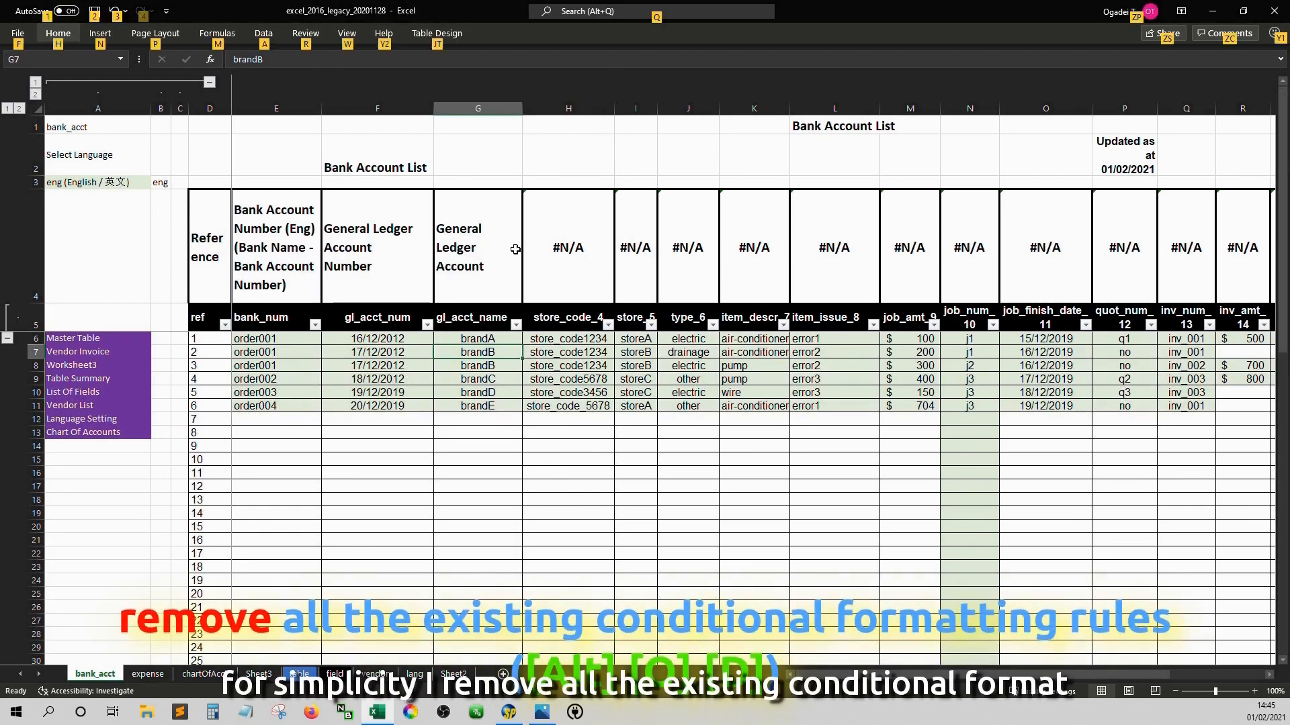
- Delete all three conditional formatting rules from the table
key("o")
key("d")
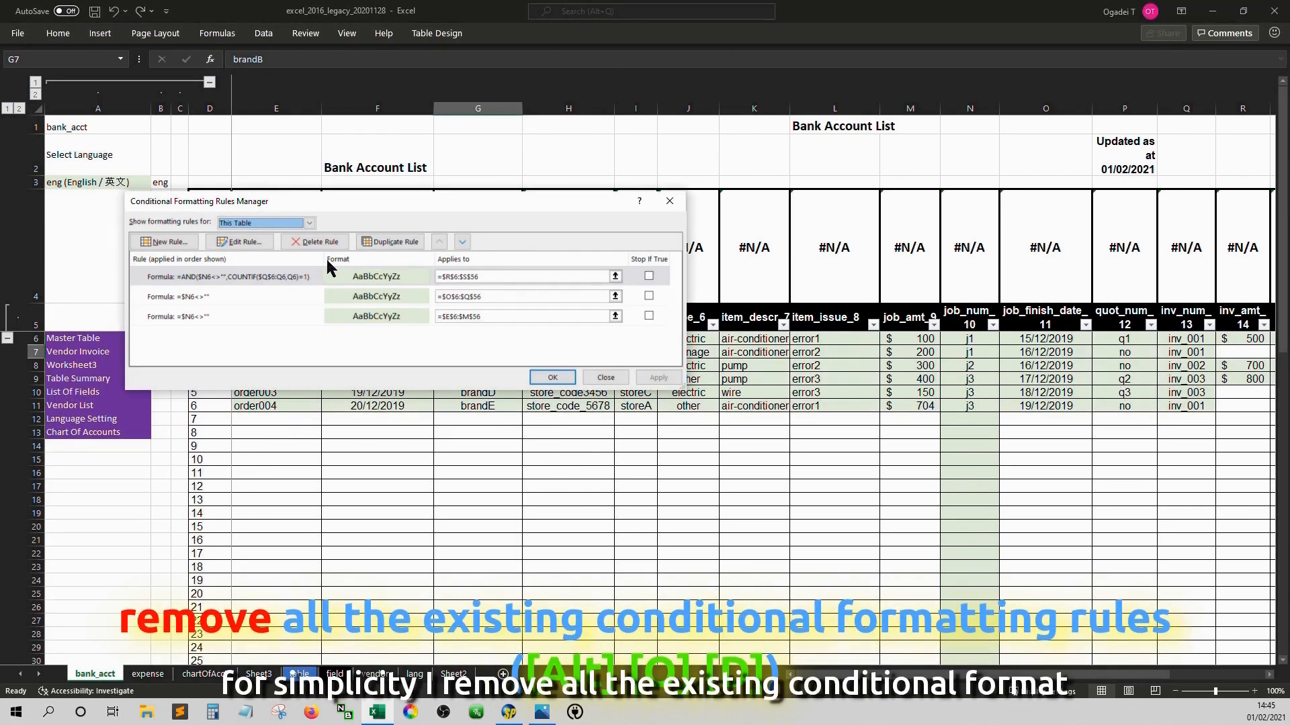
left_click(330, 276)
left_click(315, 242)
left_click(315, 242)
left_click(314, 242)
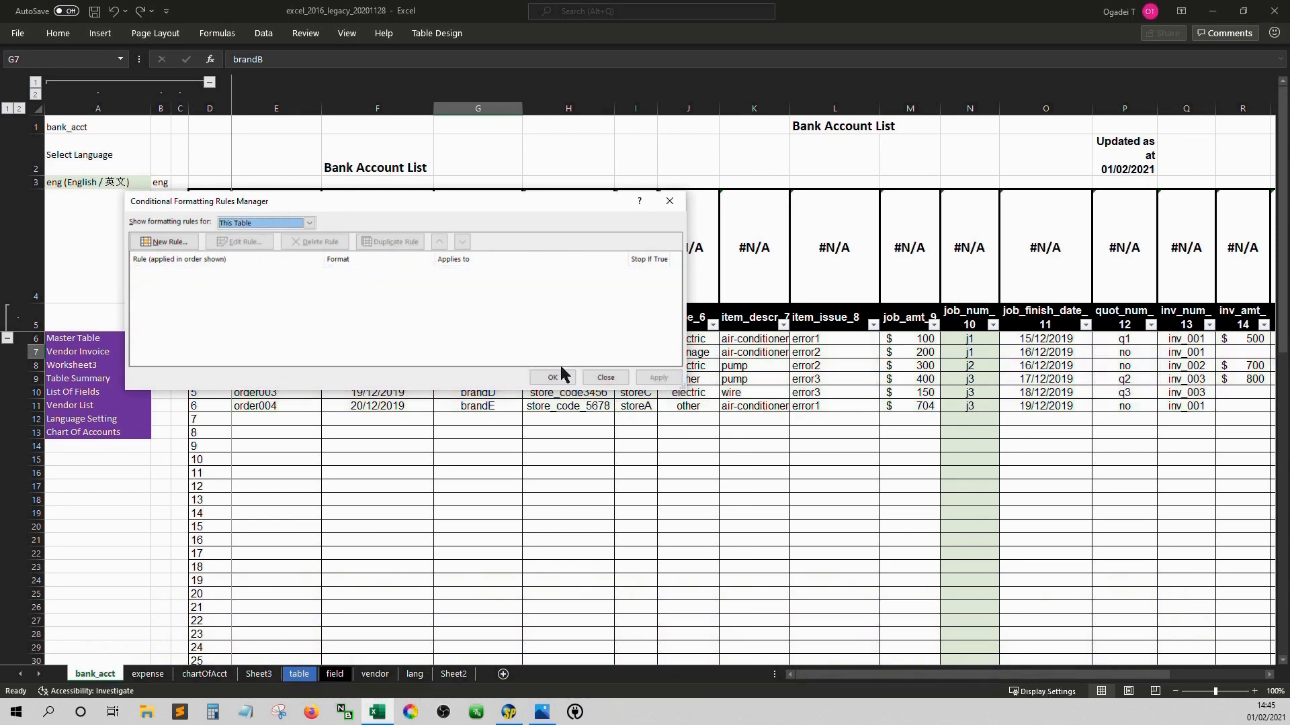
left_click(562, 375)
- Fill the bank_num column's data cells from E6 down with light green
key("ctrl+Home")
key("shift+Down")
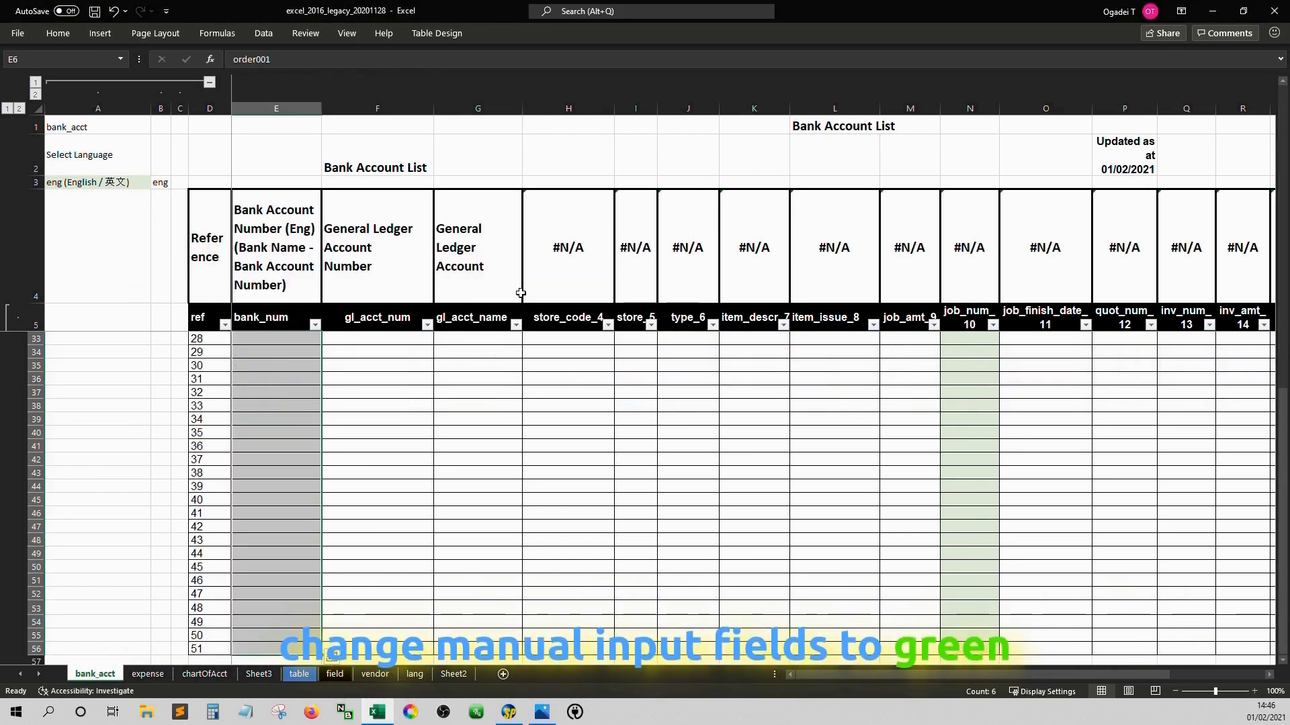
key("ctrl+1")
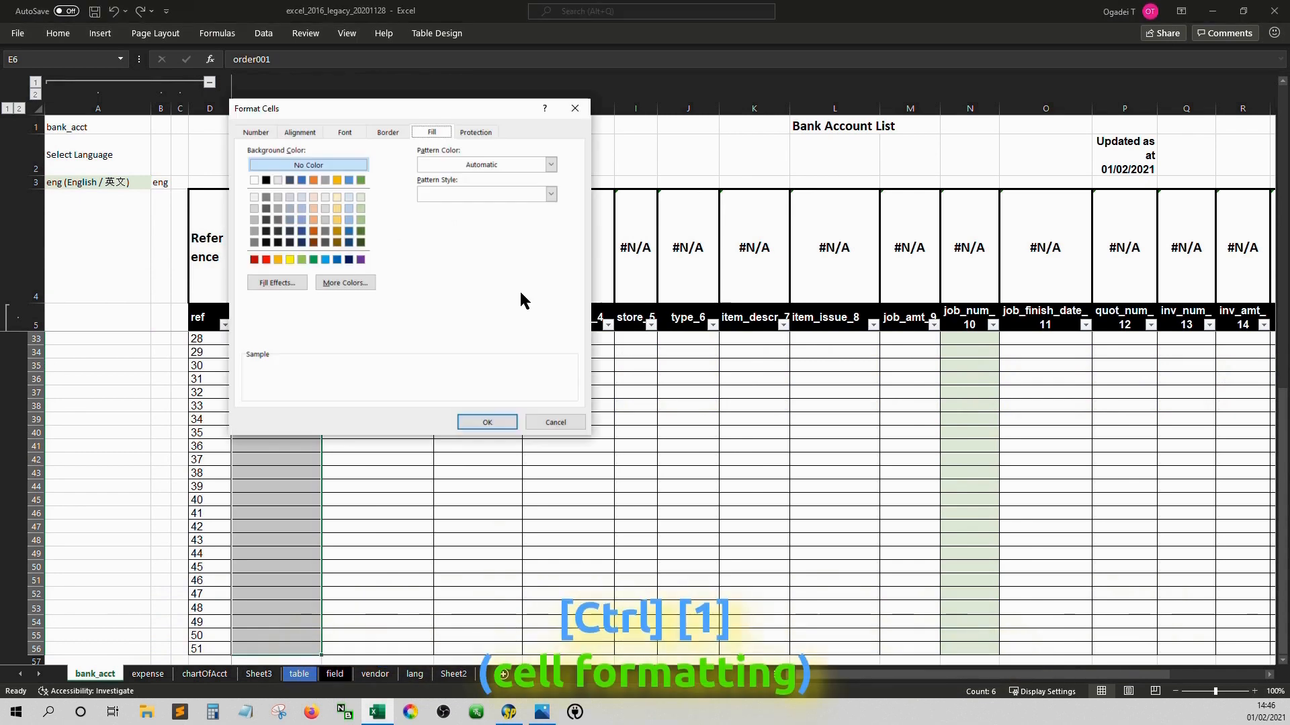
left_click(361, 197)
left_click(489, 421)
- Clear the sample entries from the table's data rows, from bank_num through inv_date_15
key("ctrl+Home")
key("Down")
key("Right")
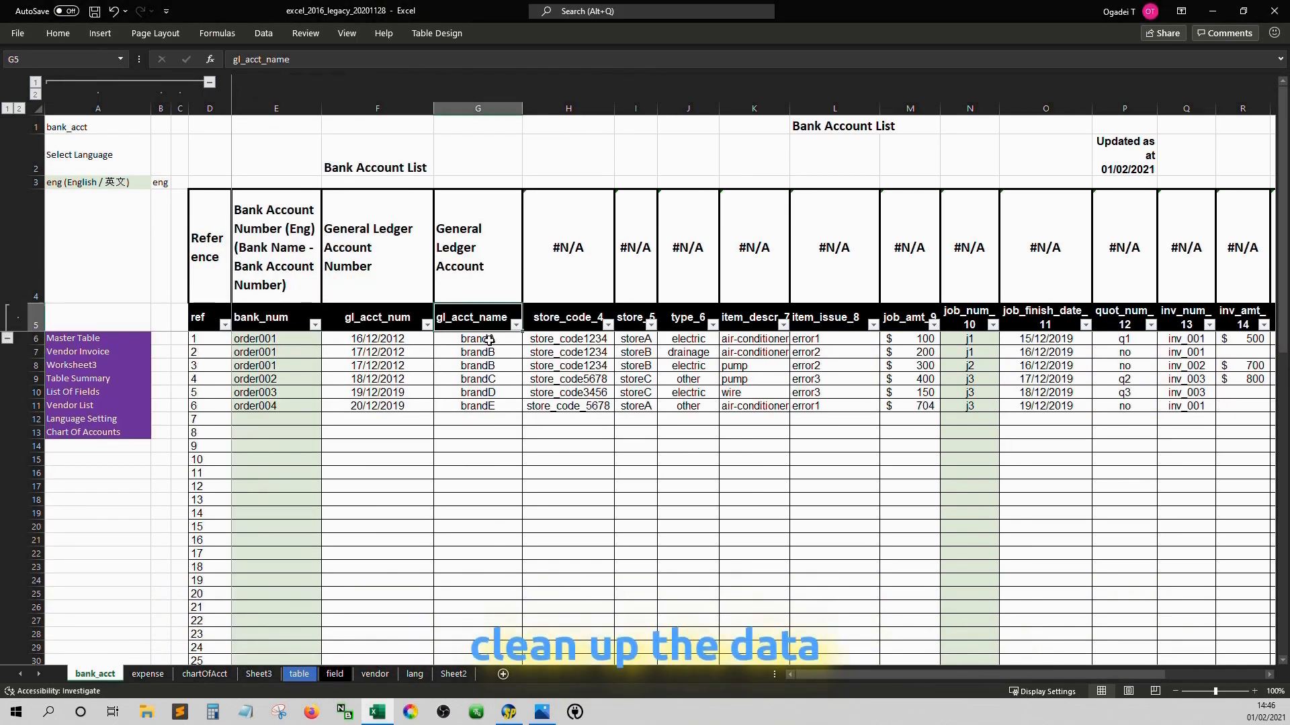
key("ctrl+Home")
key("ctrl+shift+Right")
key("shift+Left")
key("shift+Left")
key("shift+Left")
key("shift+Left")
key("shift+Right")
key("shift+Right")
key("ctrl+shift+Down")
key("Delete")
key("Up")
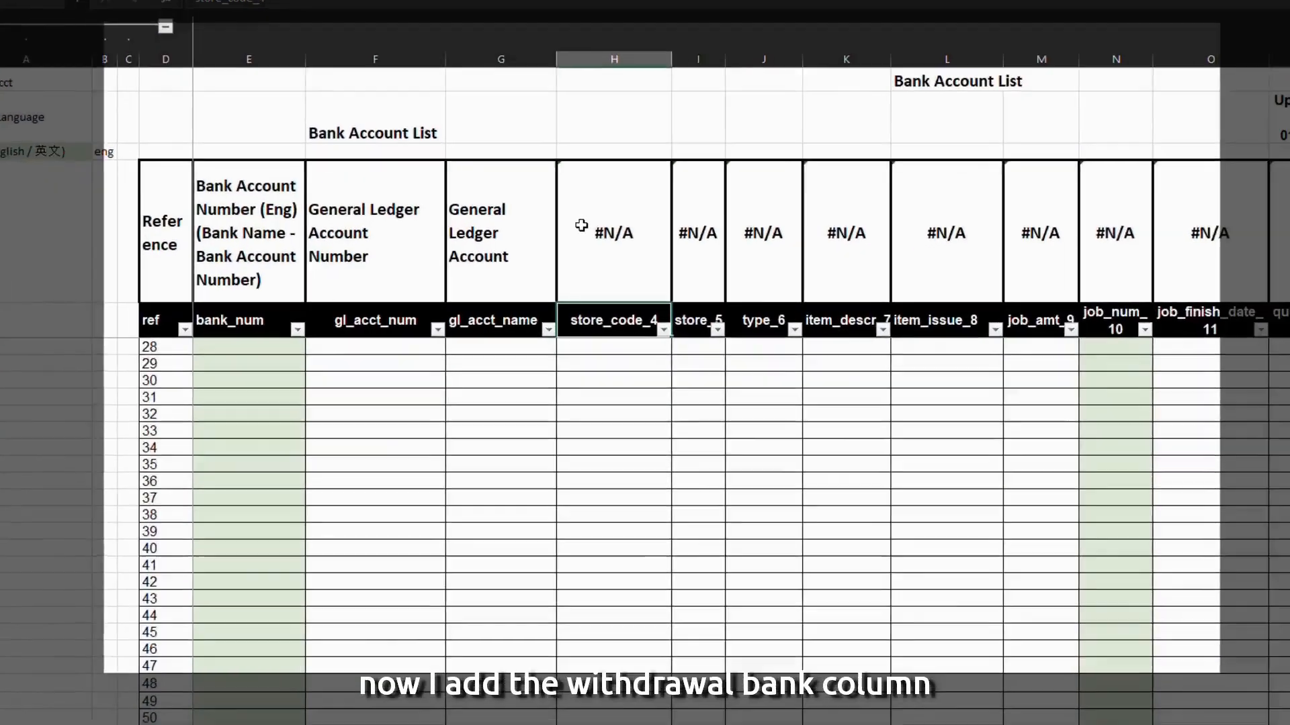
- Change the store_code_4 header to withdrawal_bank
type("withdrawa")
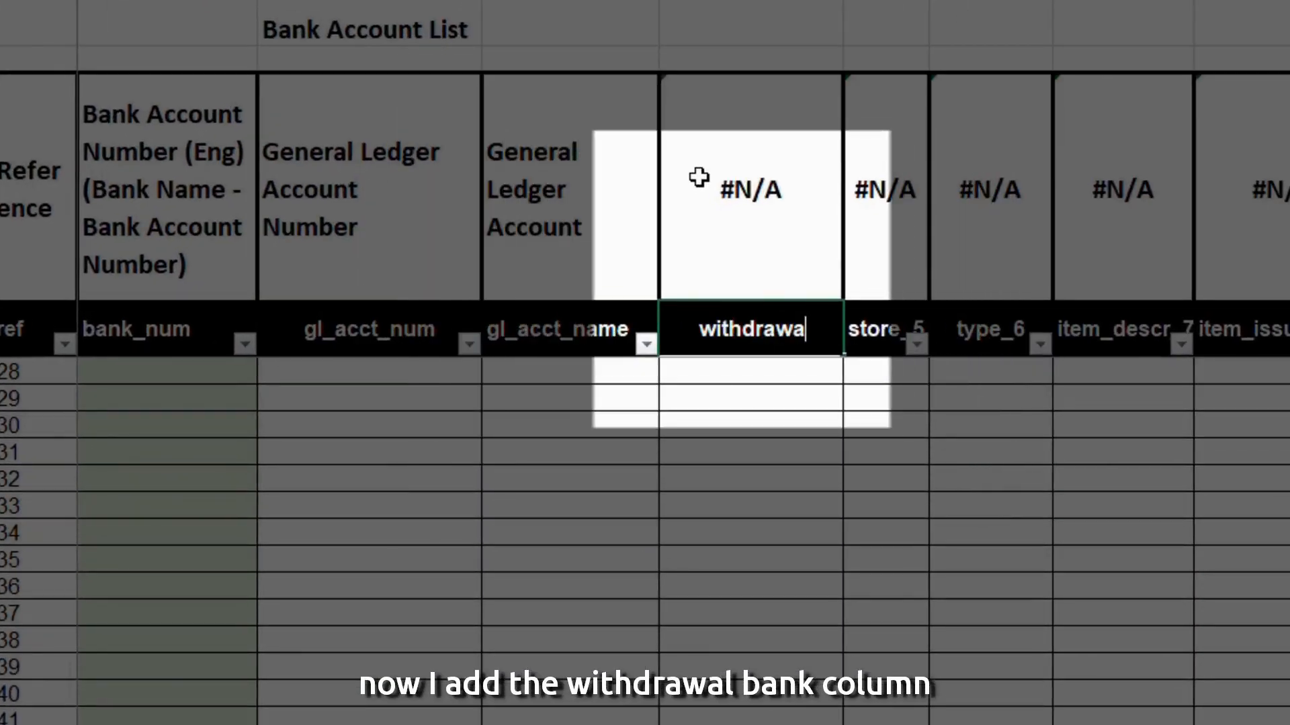
type("l_")
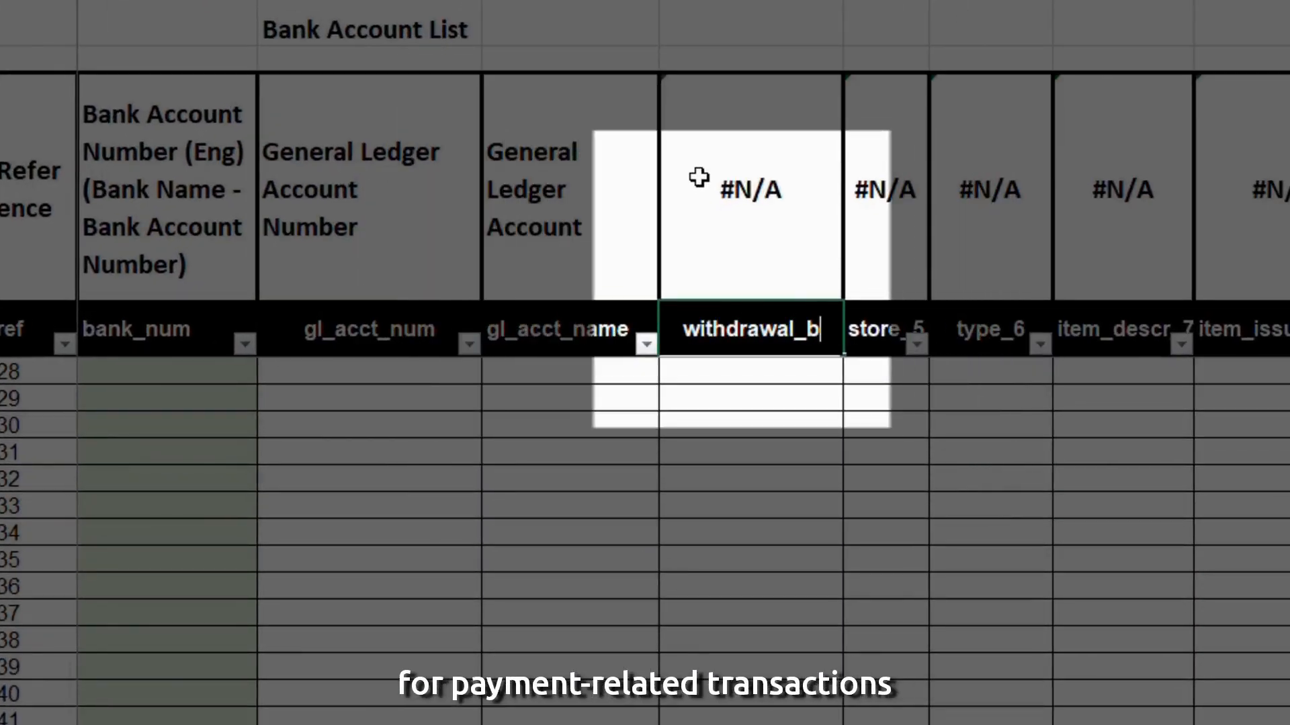
type("bank")
key("Tab")
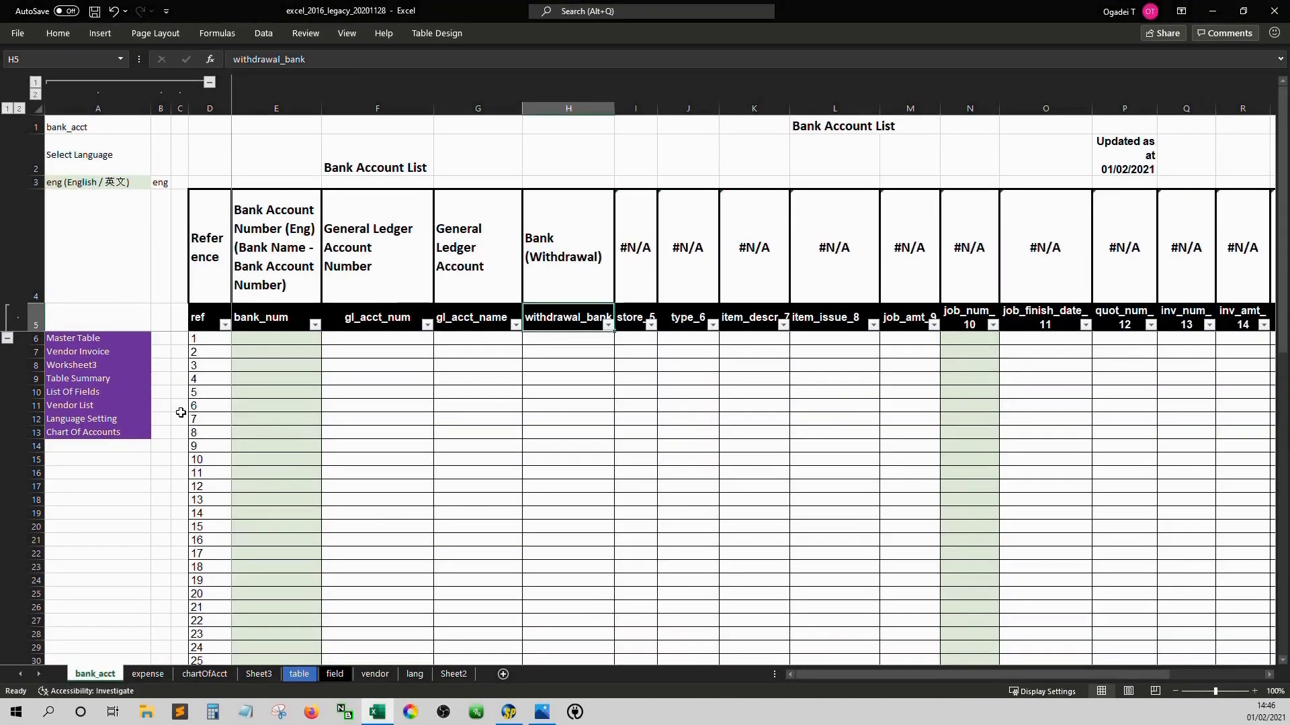
- Extend the purple navigation link list in column A by filling the Chart Of Accounts cell A13 down to A15
left_click(101, 316)
key("Down")
key("Down")
key("Down")
key("Down")
key("Down")
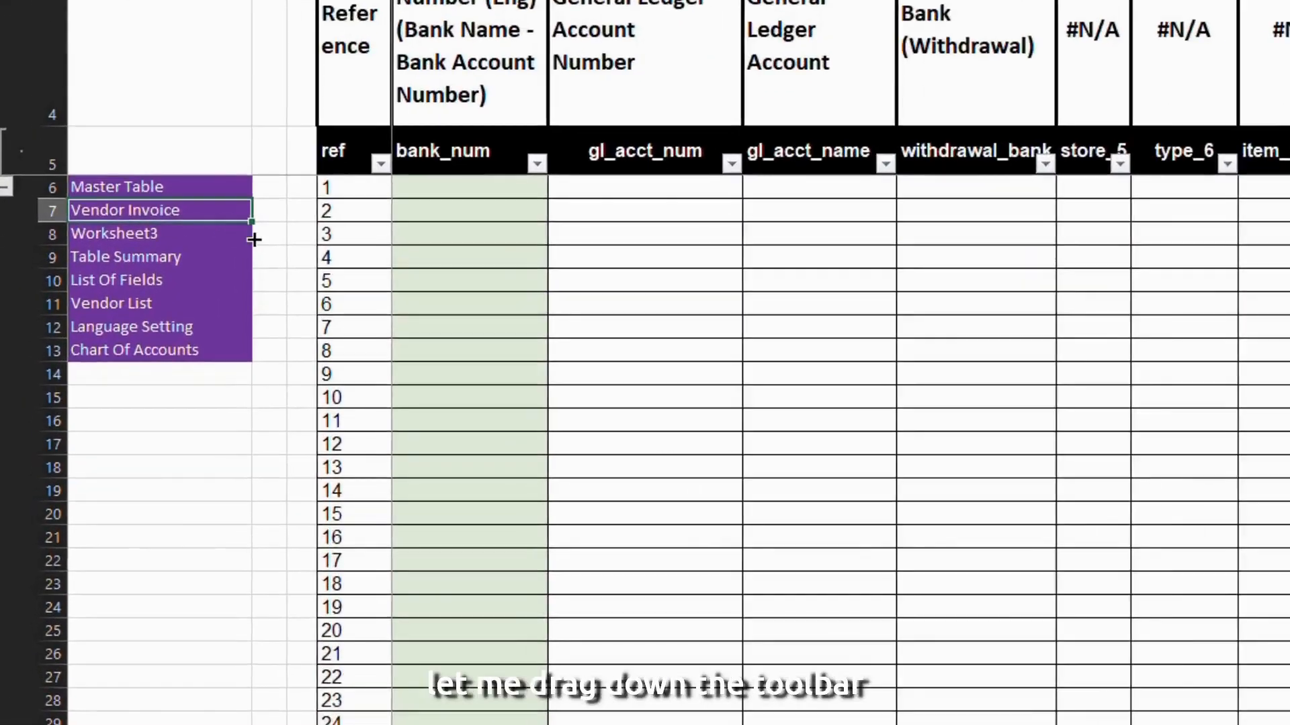
key("Down")
key("Down")
key("Down")
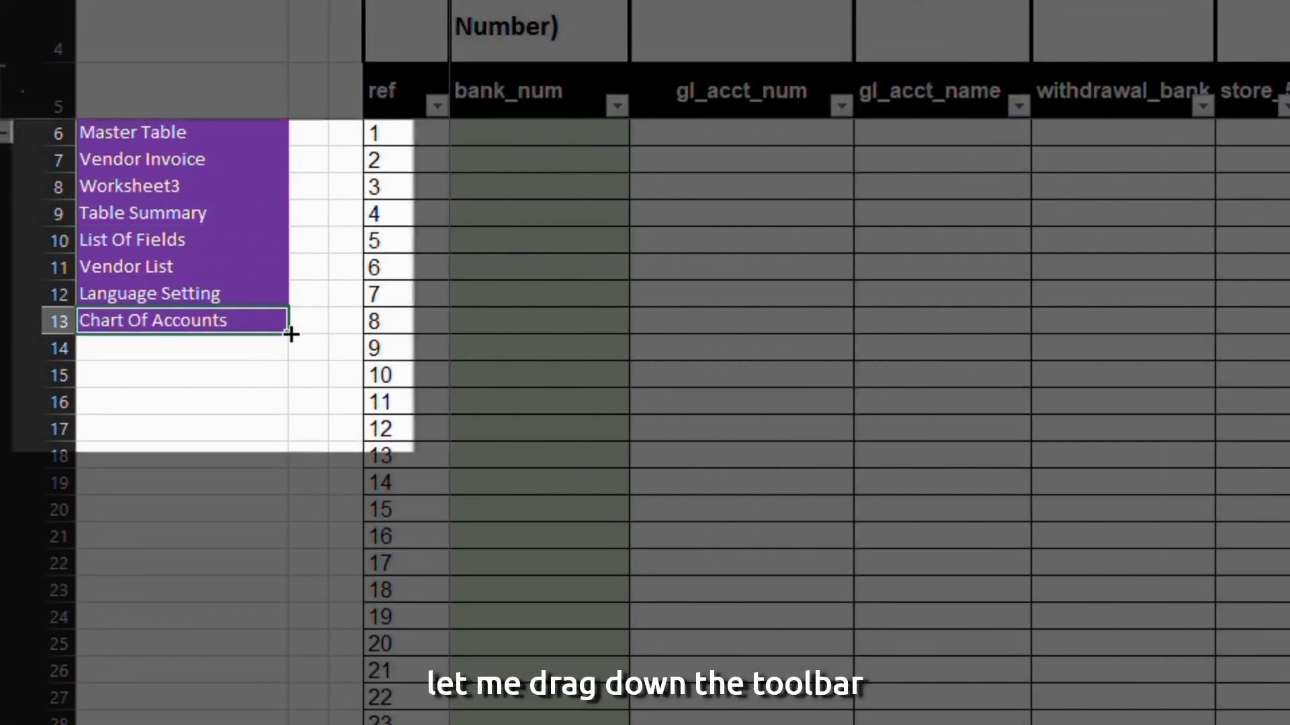
left_click_drag(288, 333, 283, 361)
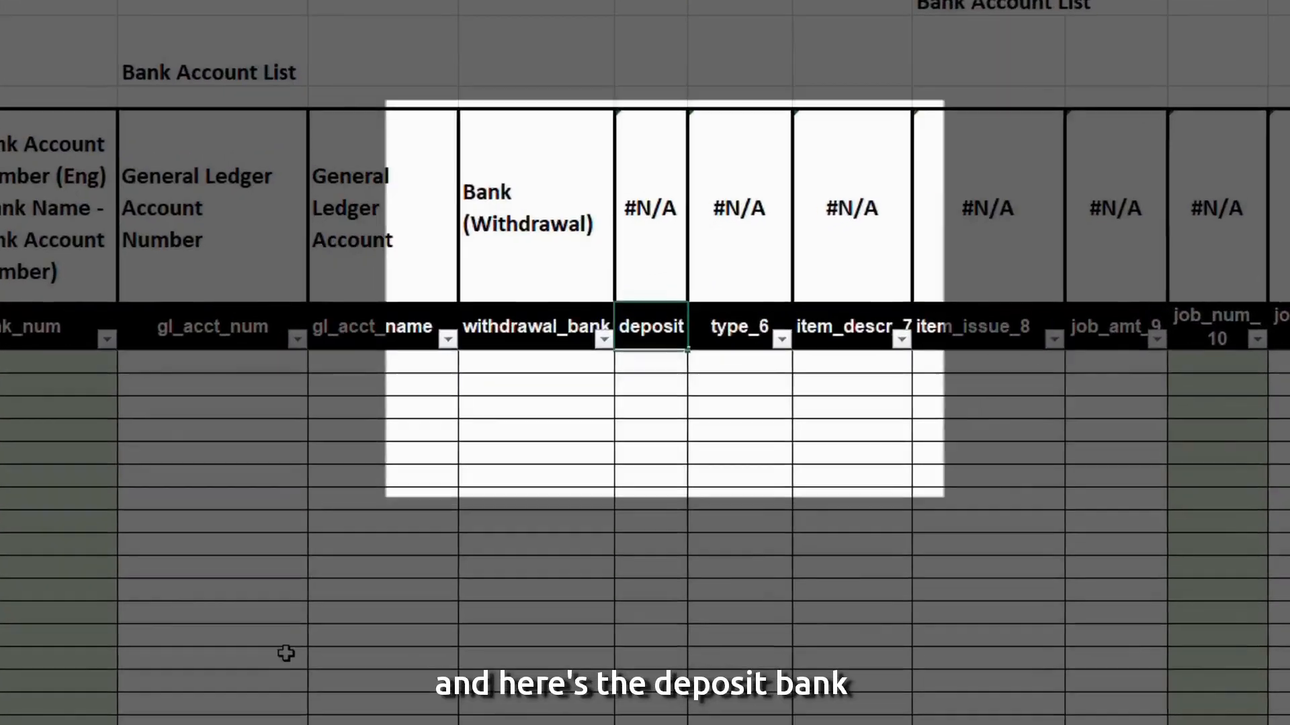
- Change the store_5 header to deposit_bank and the type_6 header to interbank
type("_b")
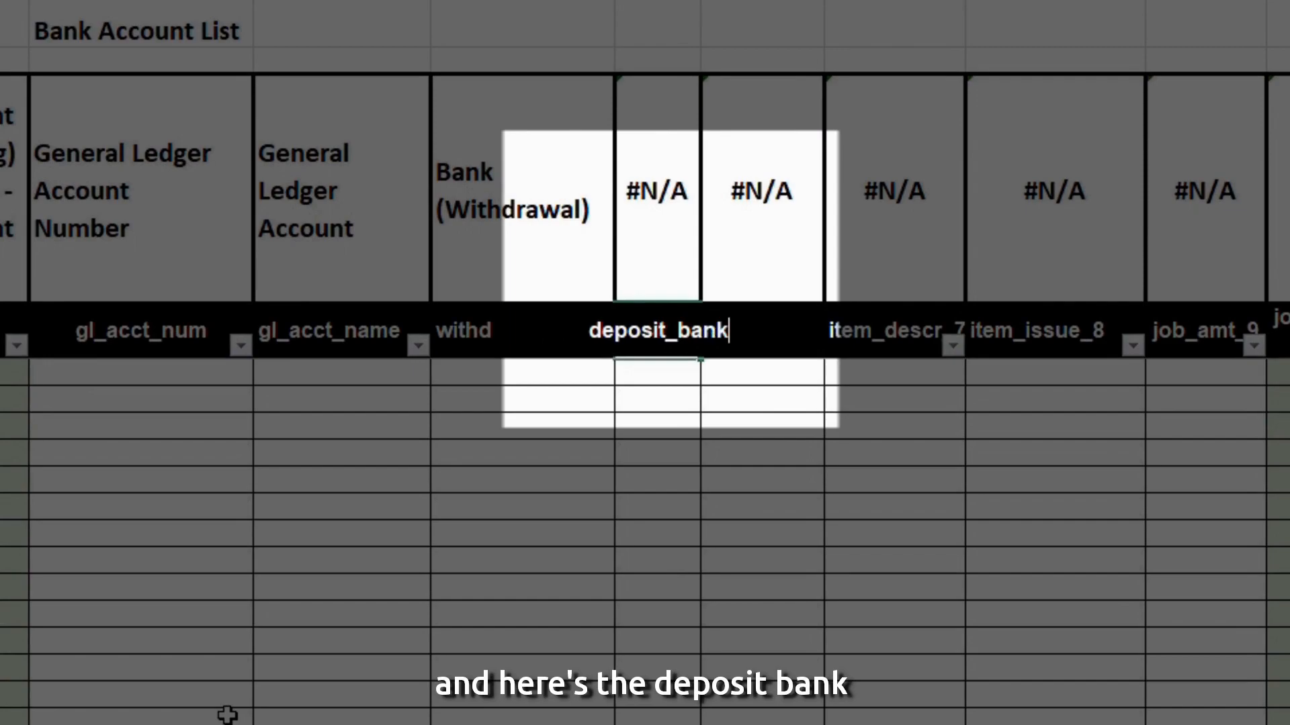
type("ank")
key("Tab")
type("interbank")
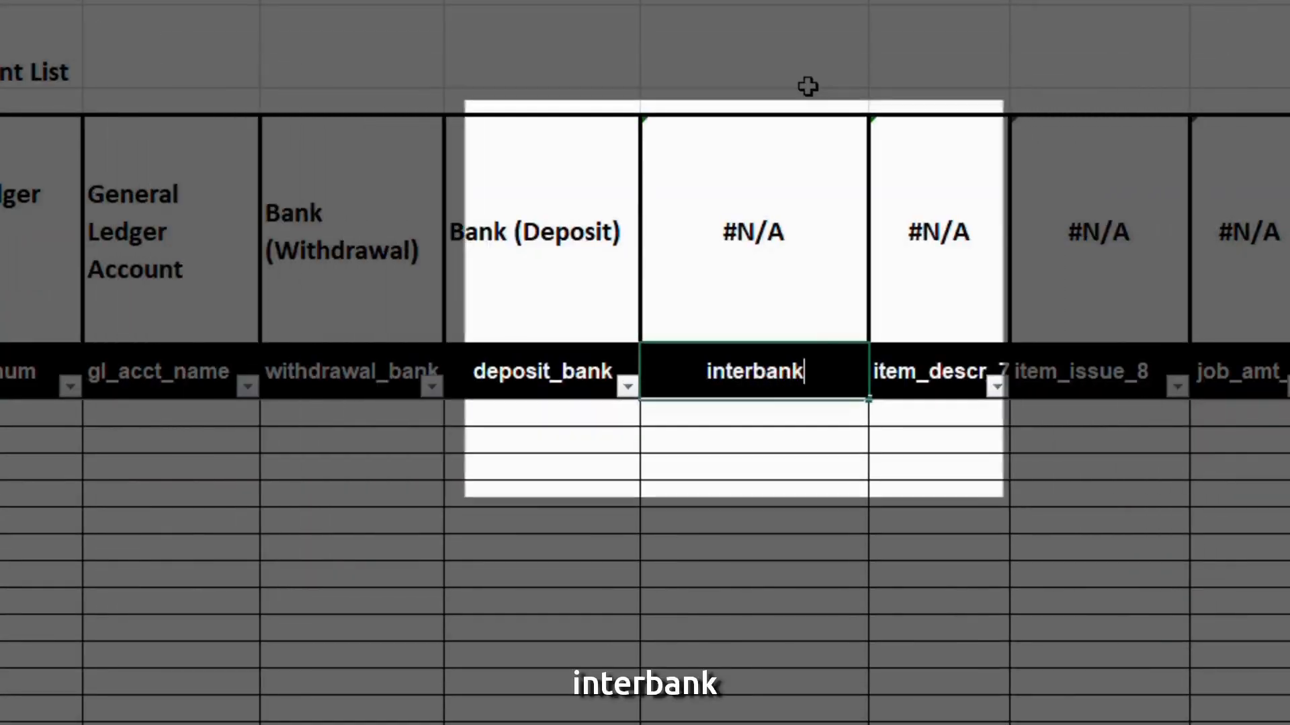
key("Return")
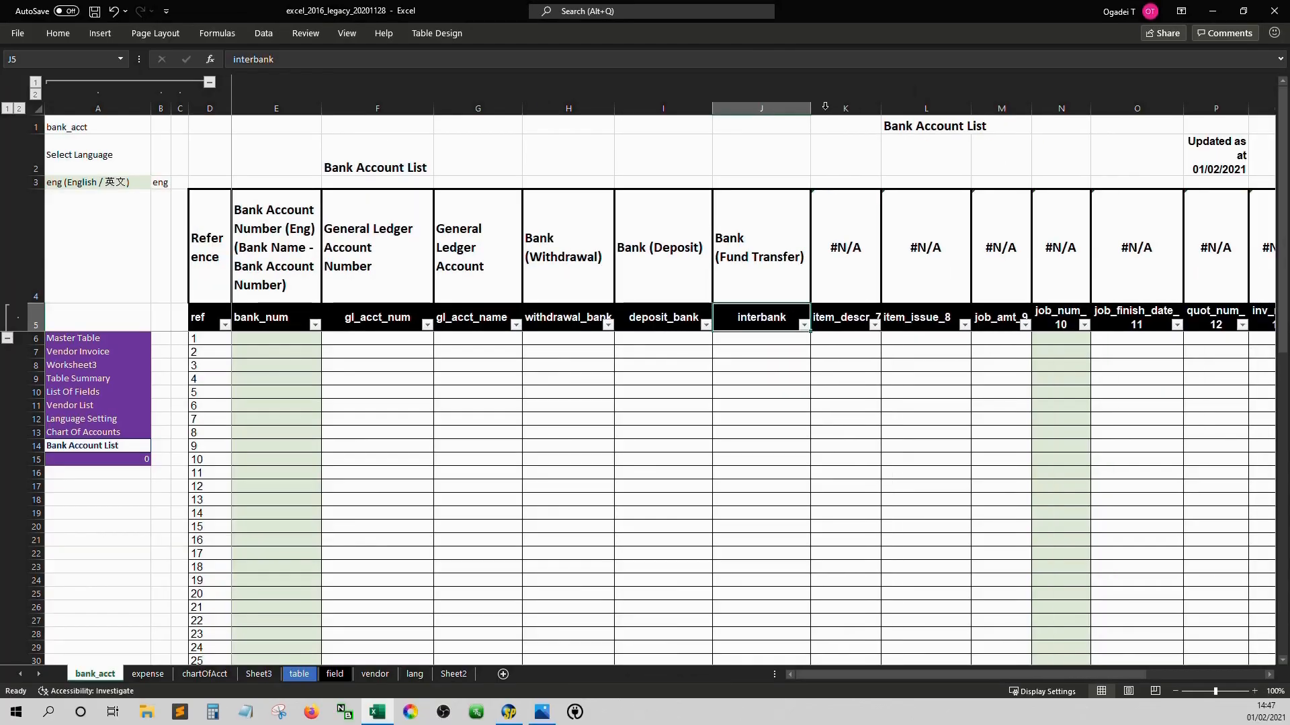
- Rename the item_descr_7, item_issue_8 and job_amt_9 headers to eng, jap and chi
double_click(885, 372)
type("eng")
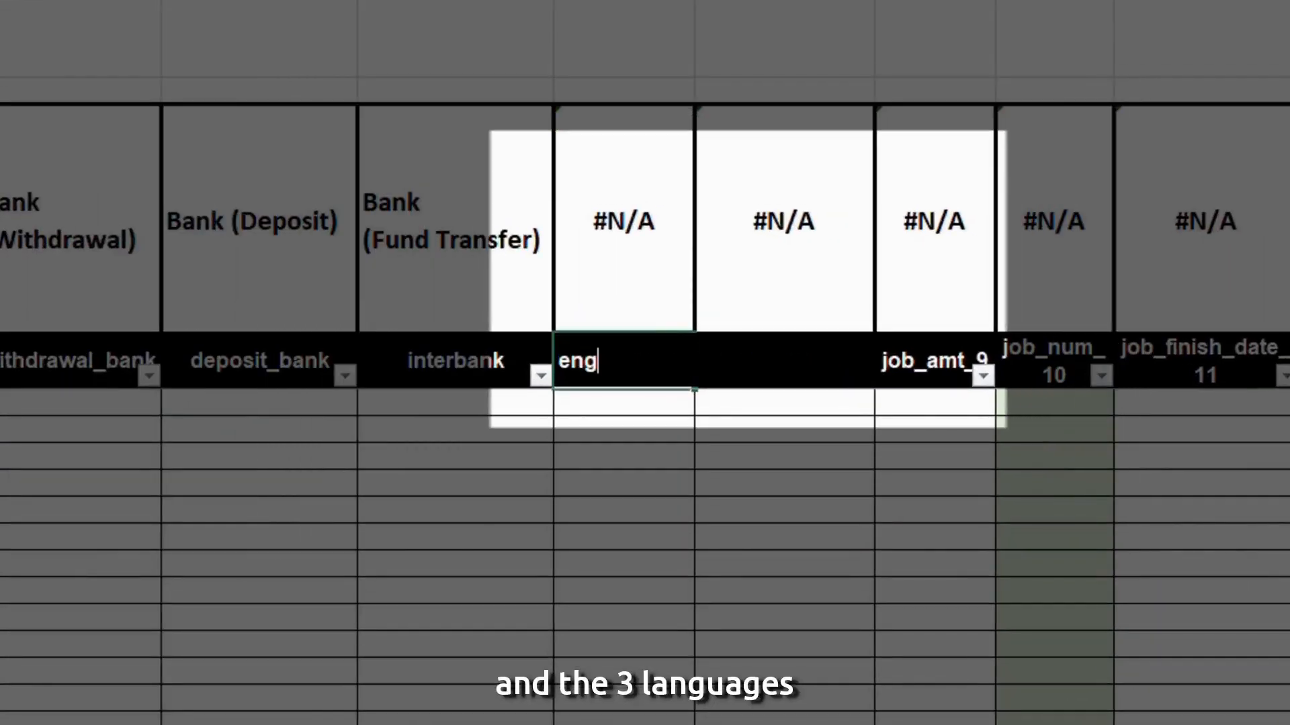
key("Tab")
type("jap")
key("Tab")
type("chi")
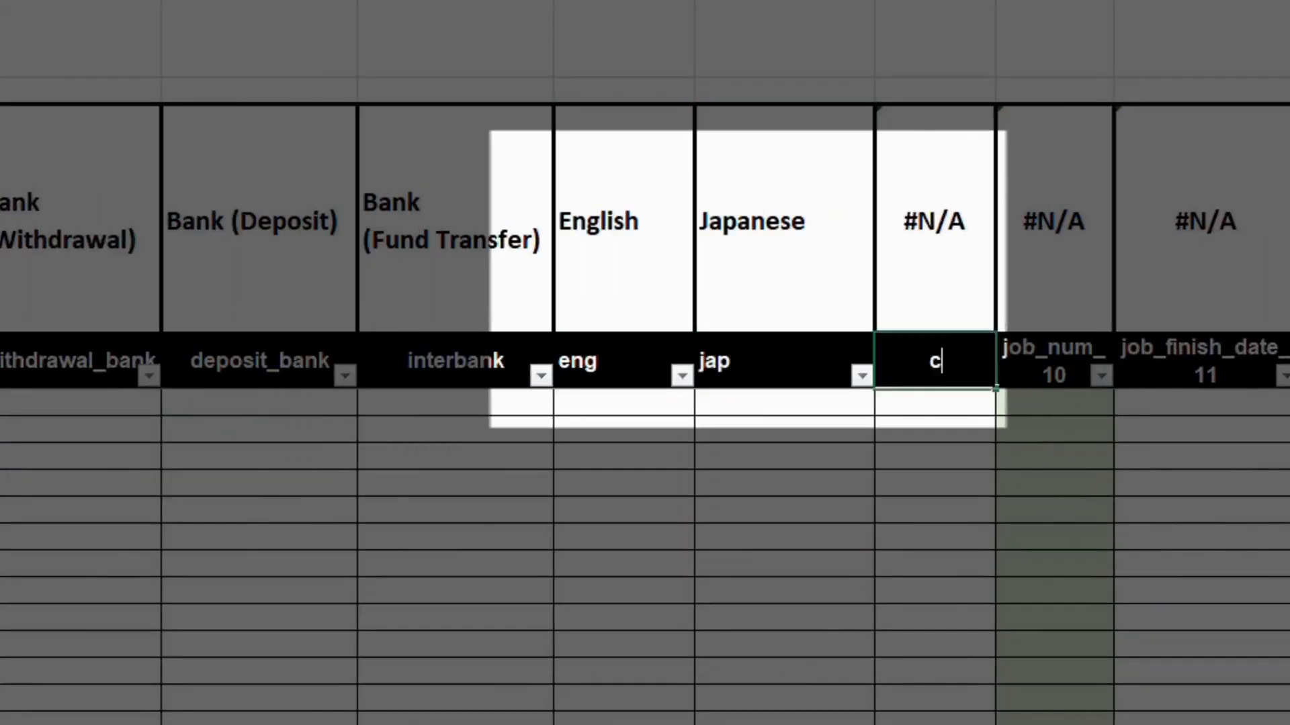
key("Tab")
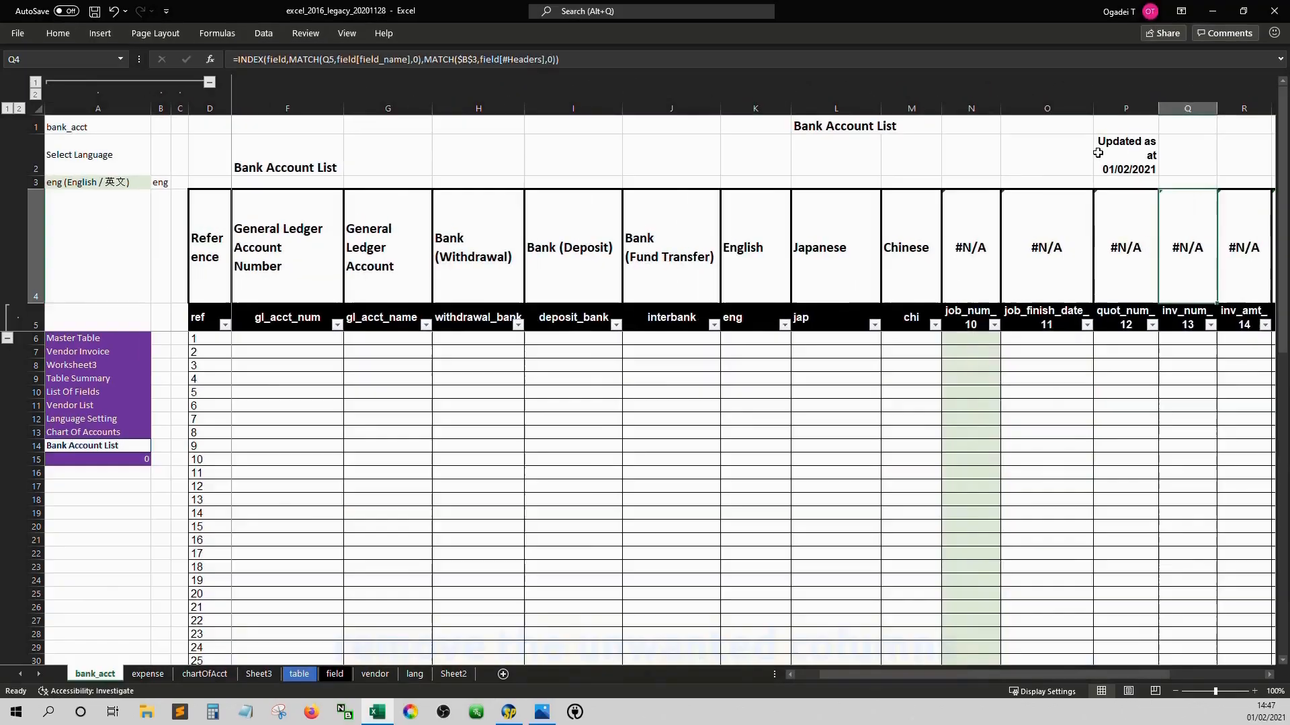
- Delete the unwanted columns N through W, from job_num_10 to filter_c2
key("Right")
key("Right")
key("Right")
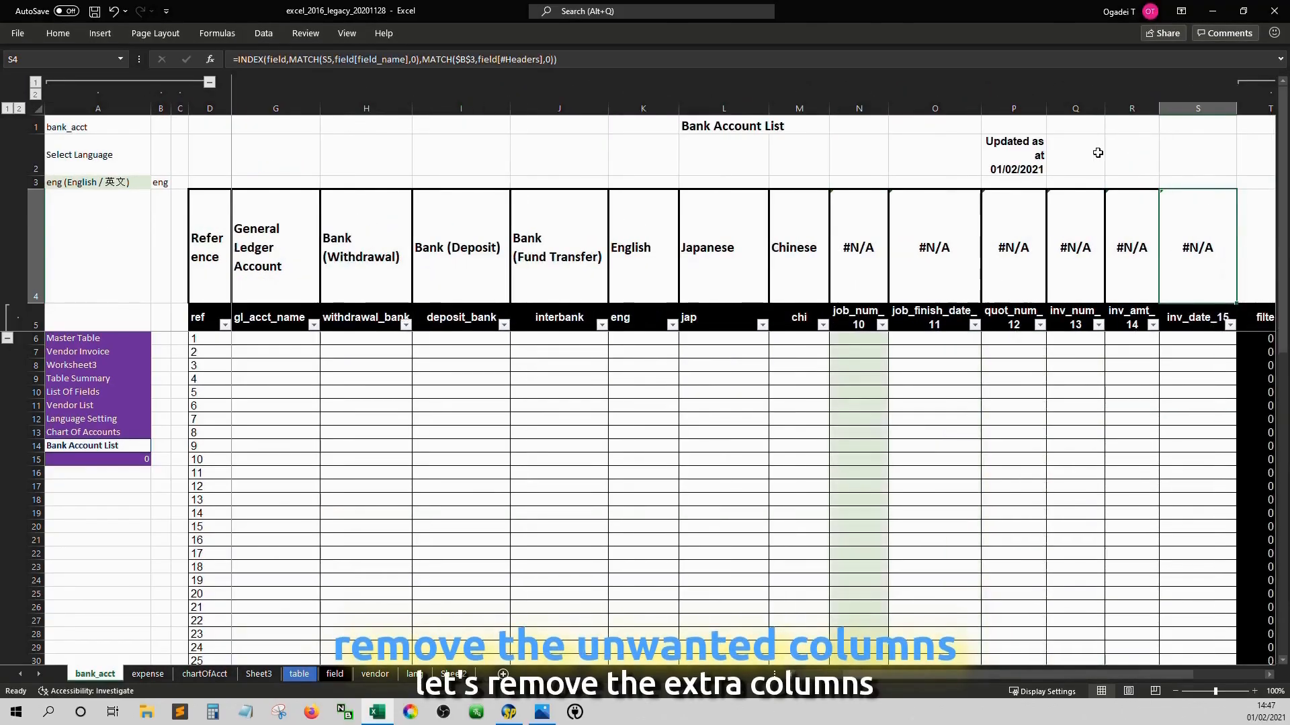
key("Right")
key("Right")
key("Right")
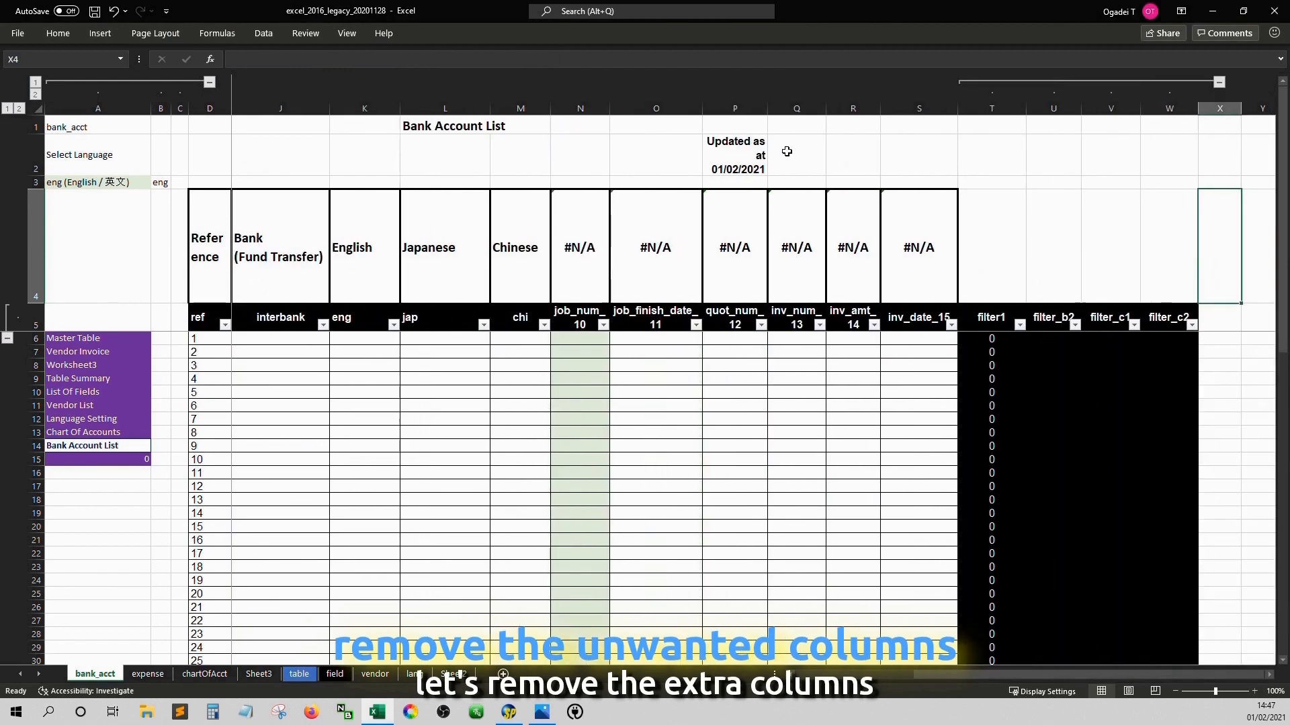
left_click_drag(585, 108, 1155, 111)
right_click(1090, 426)
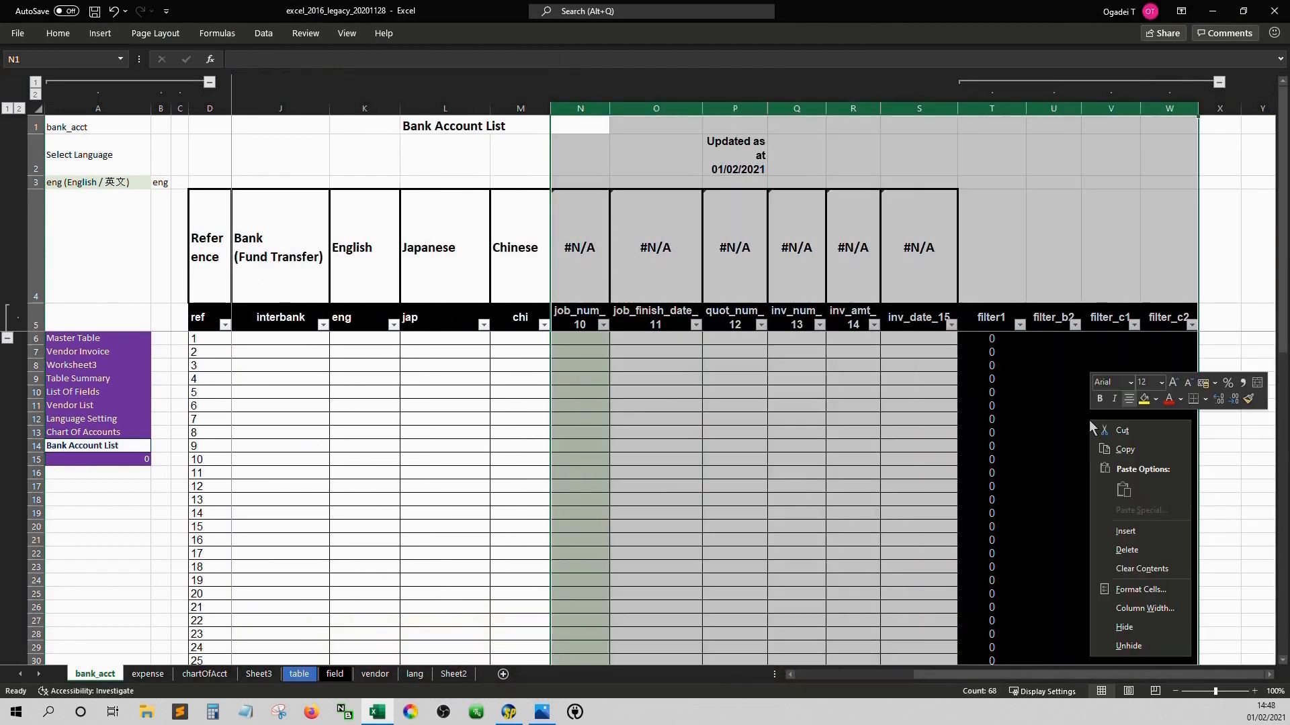
left_click(1126, 549)
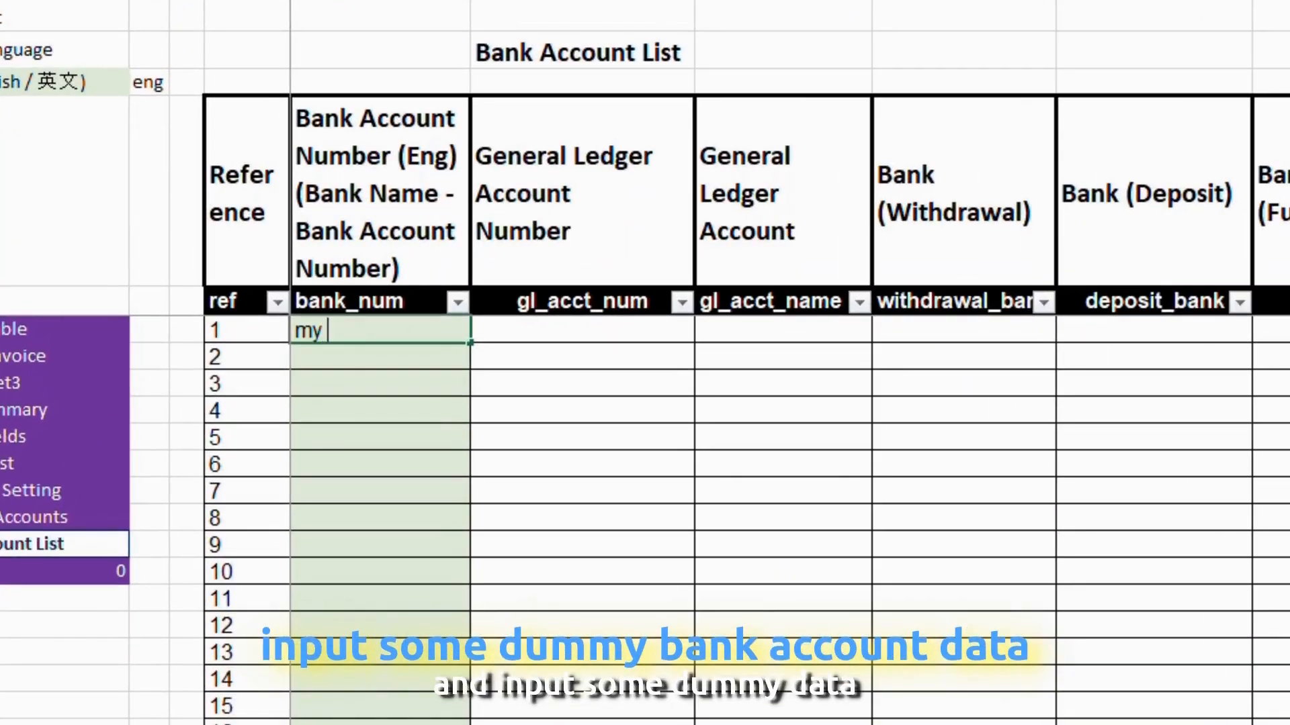
- Enter my_own_cash and dummy bmo, hsbc and hsc entries with account numbers in the first four bank_num rows
type("_own_cash")
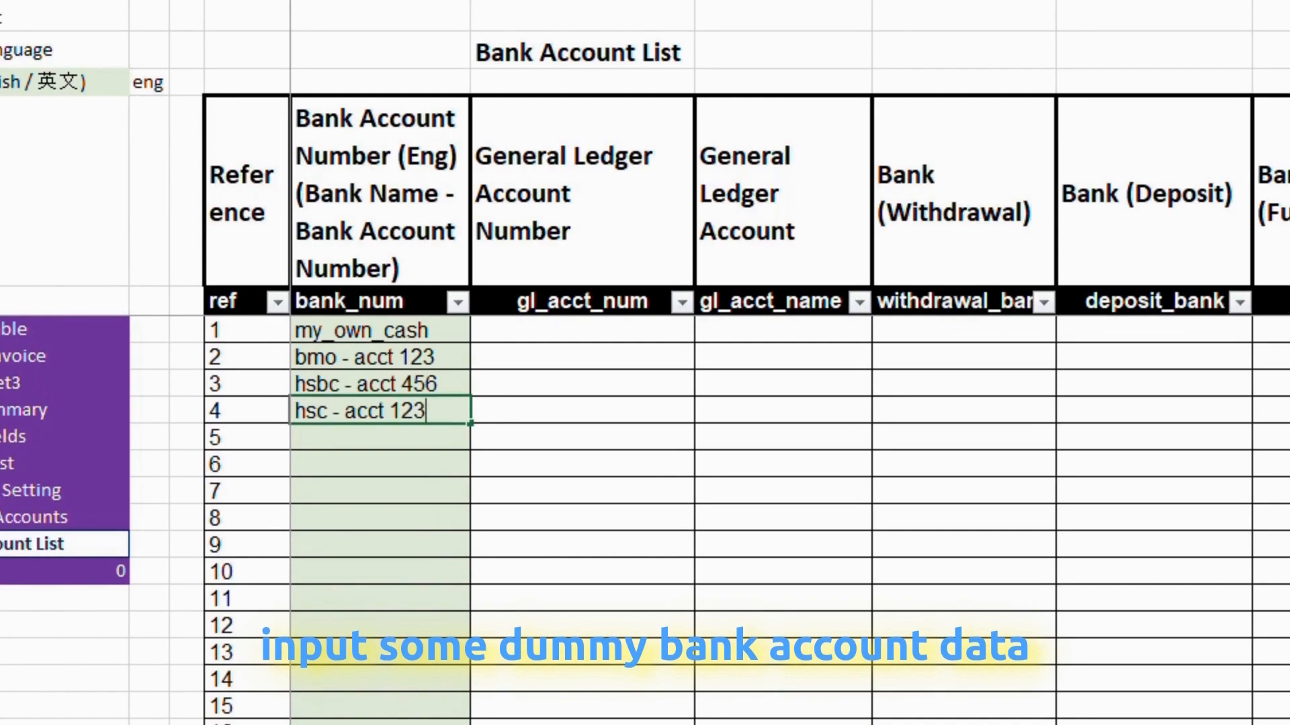
key("Right")
- Start a data validation for the first gl_acct_num cell, F6, that allows a List
key("Up")
key("Up")
key("Up")
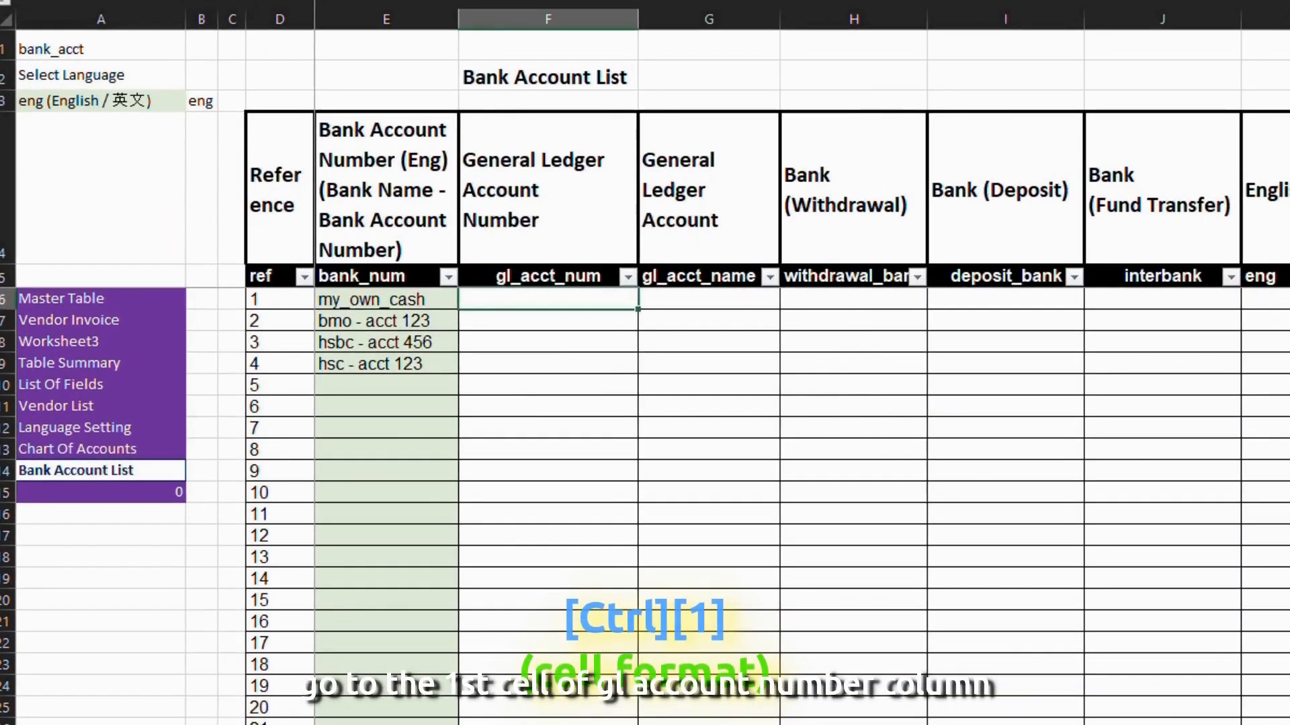
key("alt+a")
key("v")
key("v")
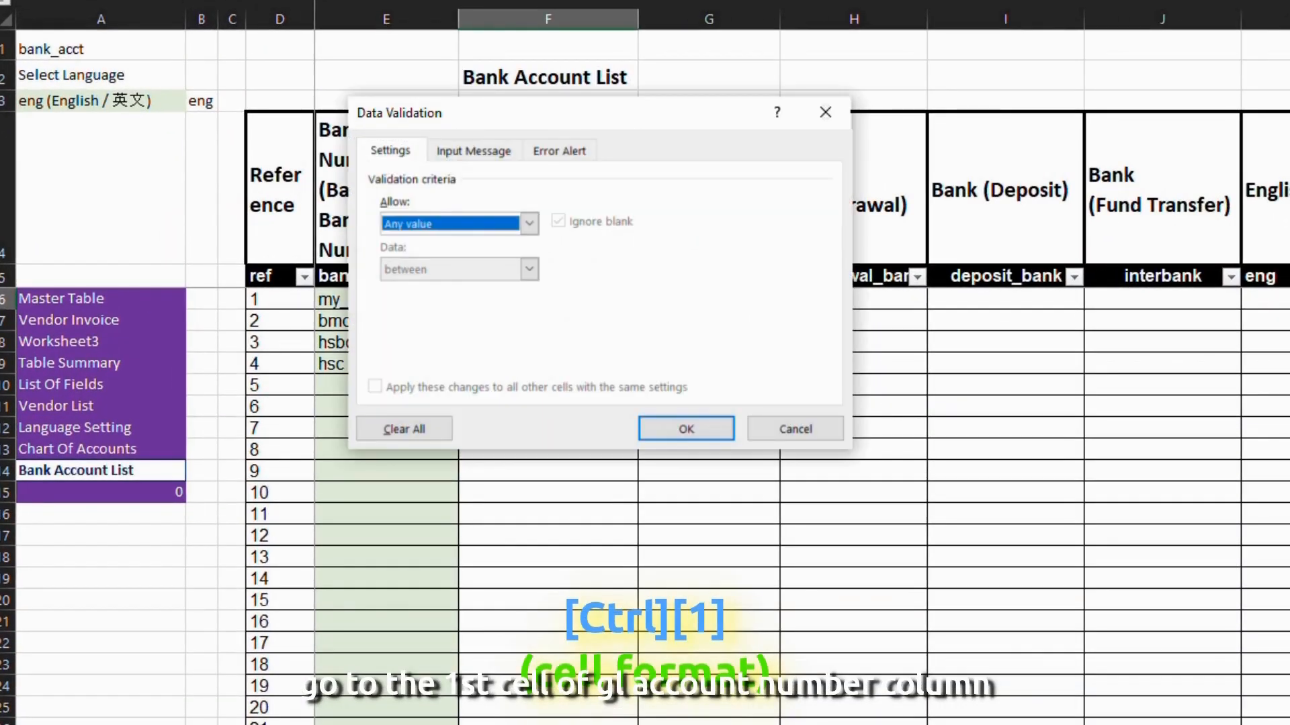
key("l")
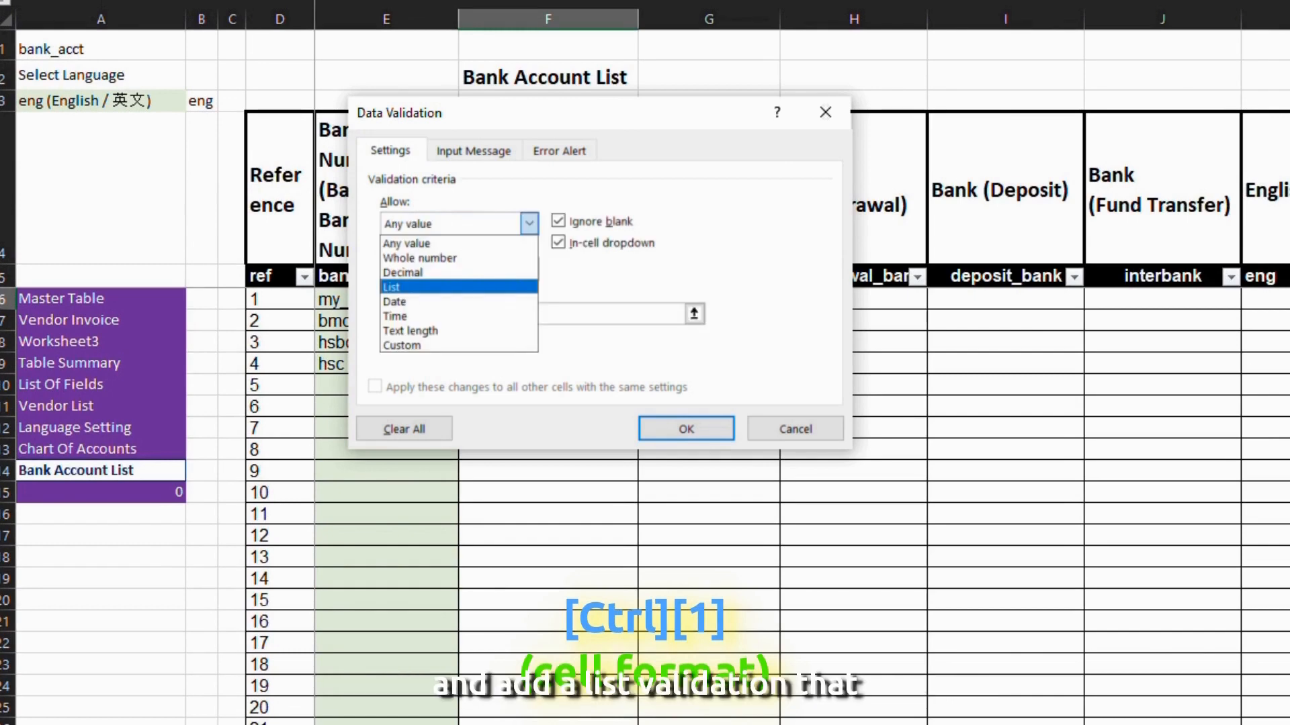
key("Return")
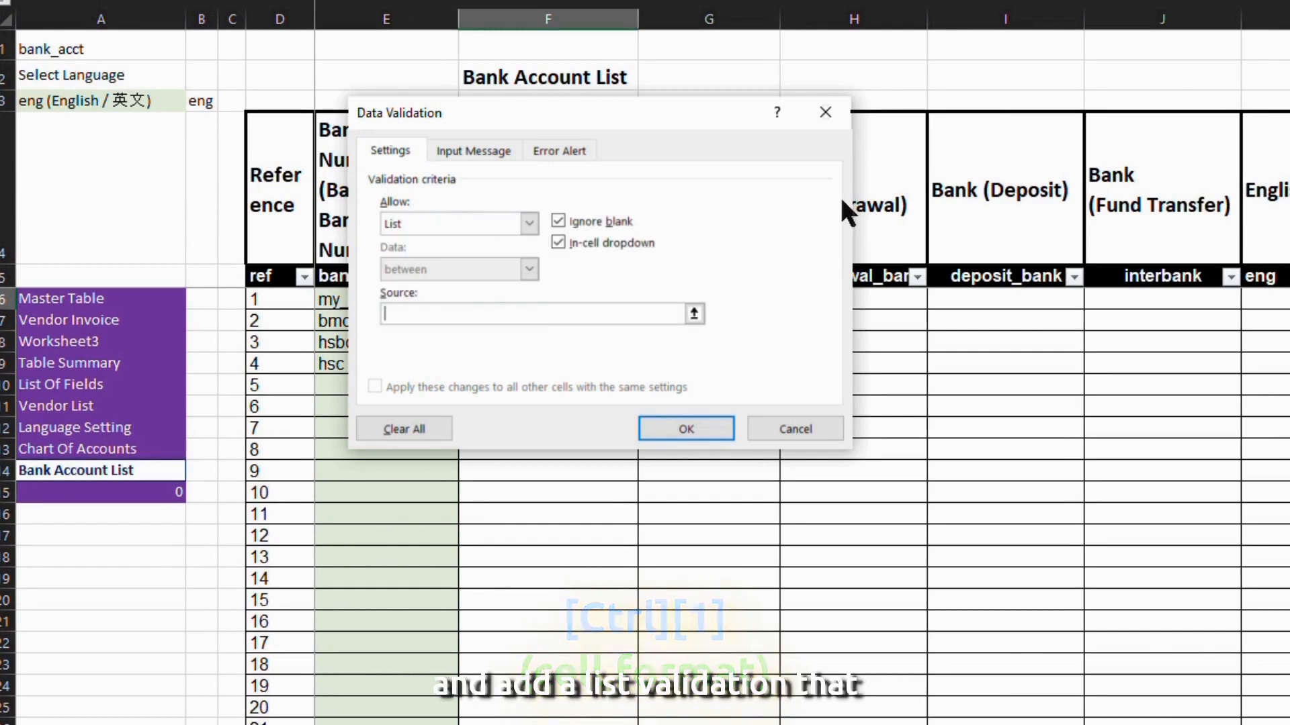
left_click_drag(626, 106, 942, 180)
- Set the validation list's source to 1000, 3260, 30001, 1000 and apply it
type("100")
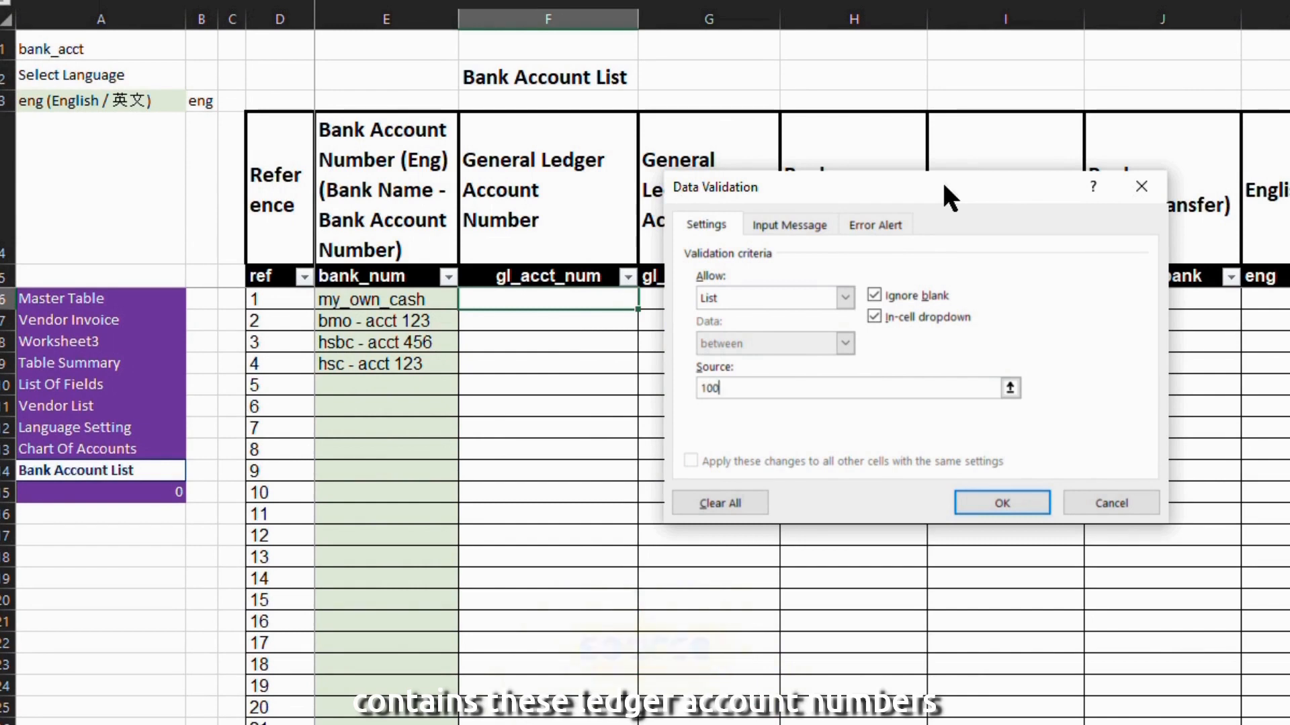
type("0,")
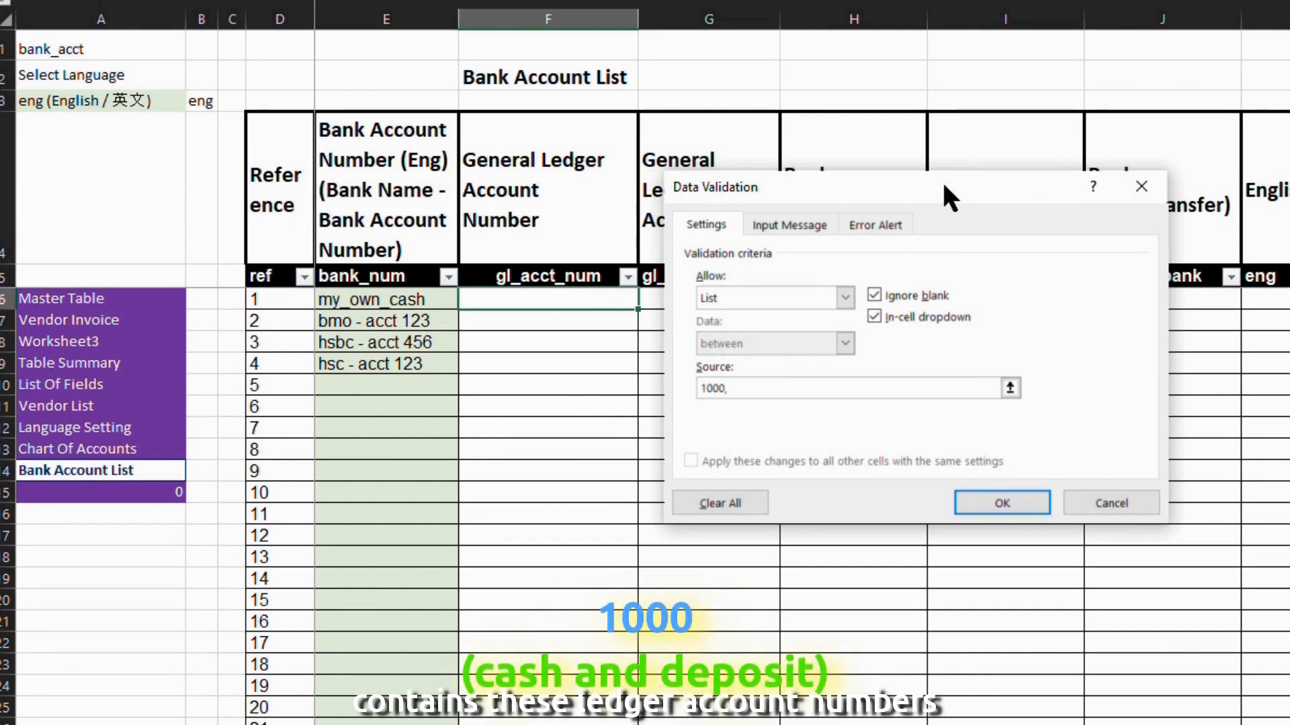
type(" 3260,")
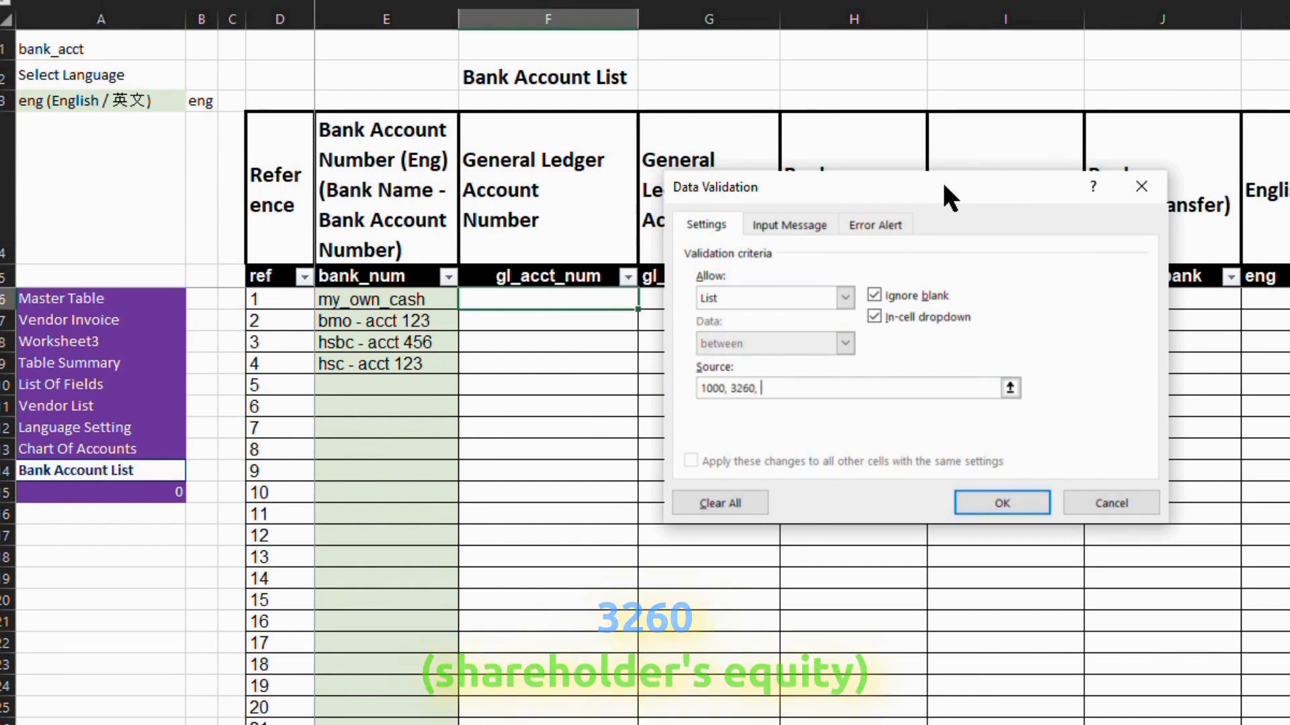
type(" 30001,")
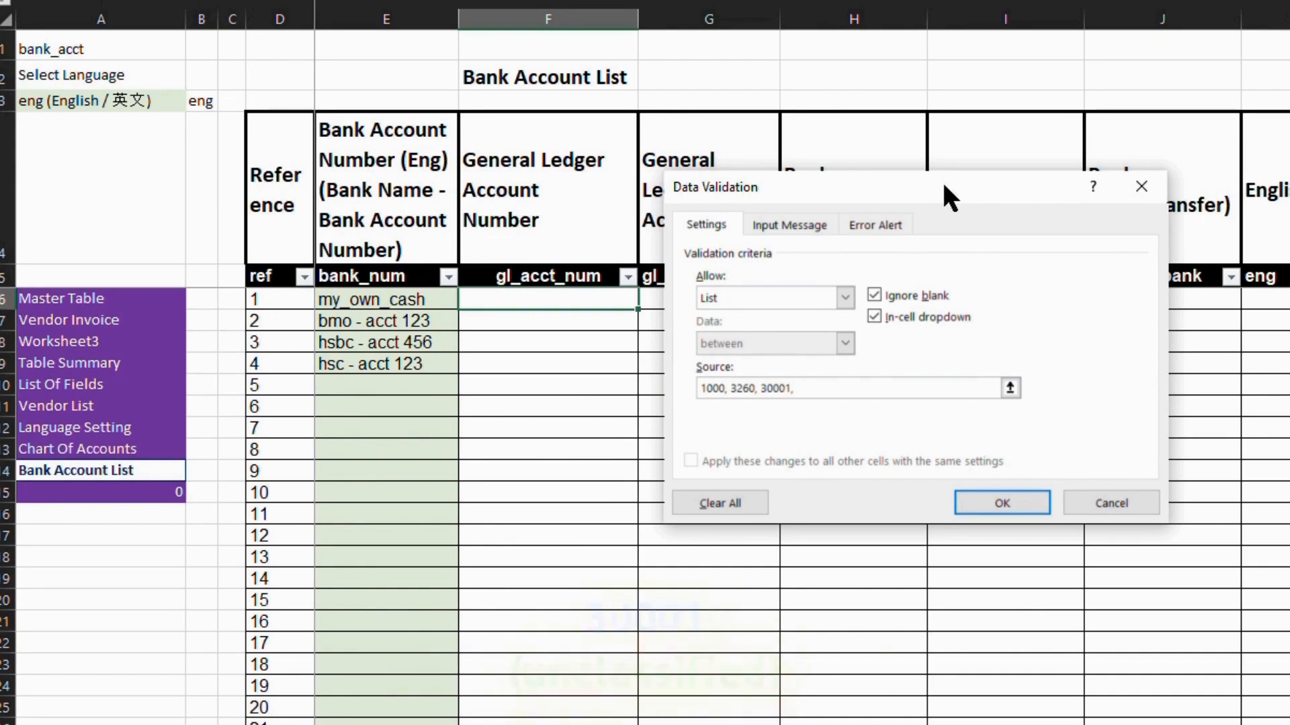
type(" 1000")
left_click(1042, 506)
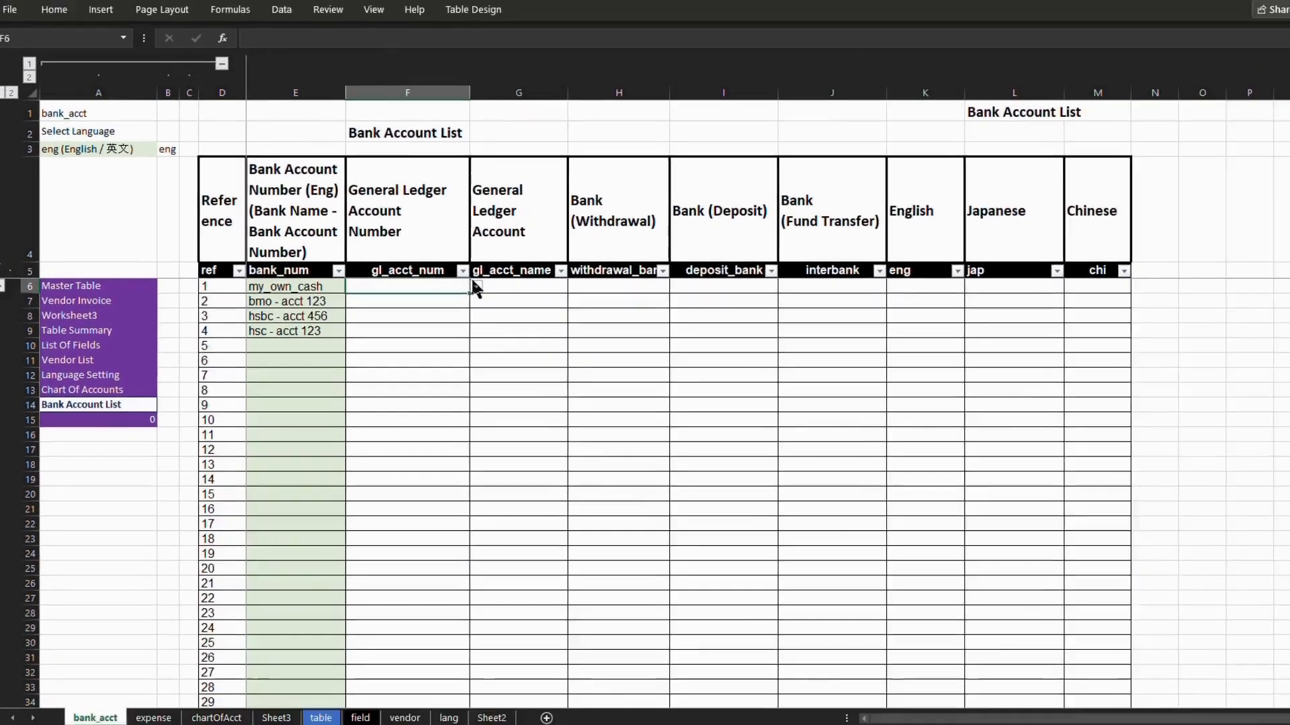
- Check the choices offered in the dropdown list of cell F6
left_click(475, 287)
key("Down")
key("Down")
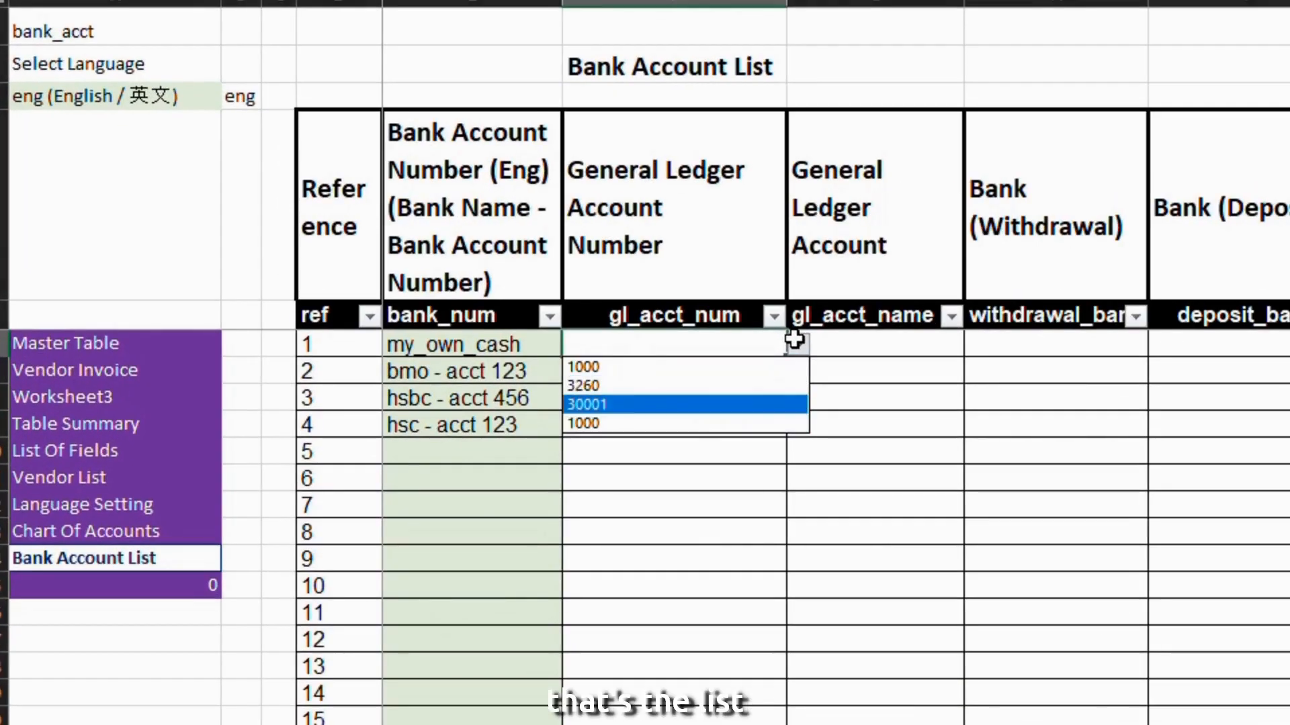
key("Up")
key("Up")
key("Down")
key("Down")
key("Down")
key("Escape")
- Copy cell F6 with its list validation down the gl_acct_num column to row 56
key("ctrl+c")
key("ctrl+shift+Down")
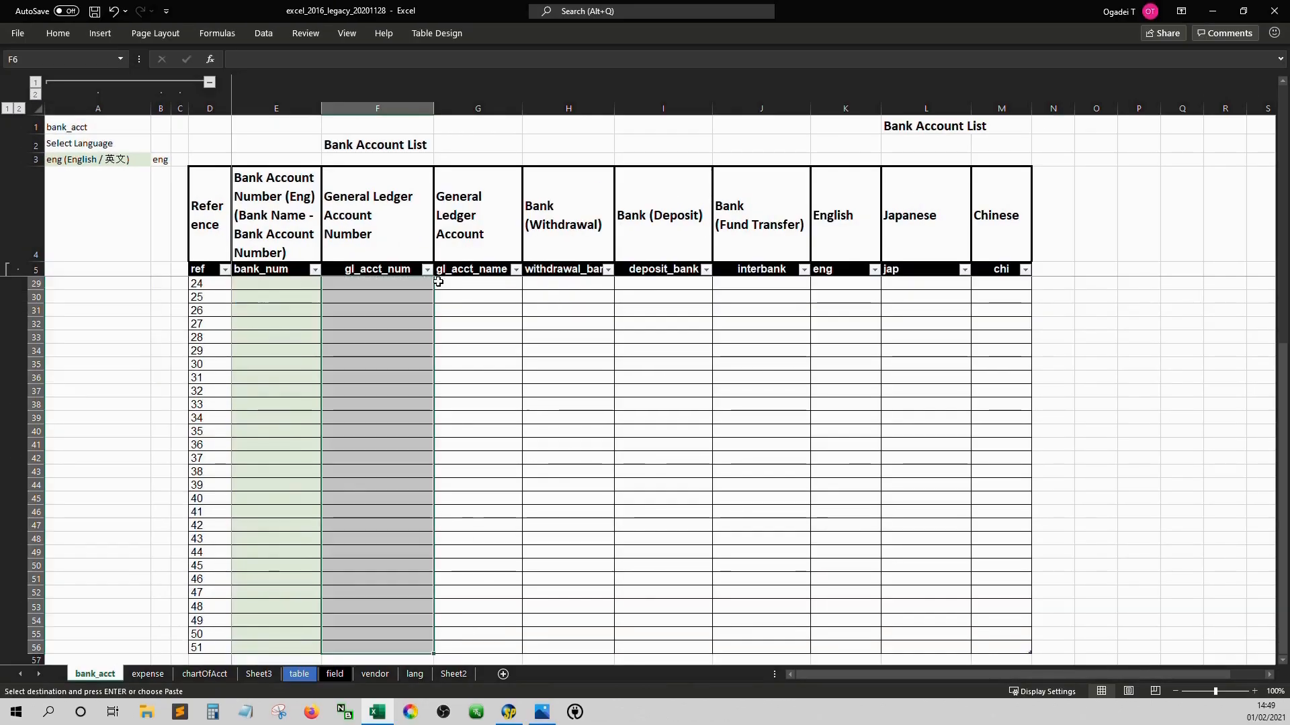
key("ctrl+BackSpace")
- Create a formula-based conditional formatting rule for cell F6 with the formula =$E6<>""
key("alt+o")
key("d")
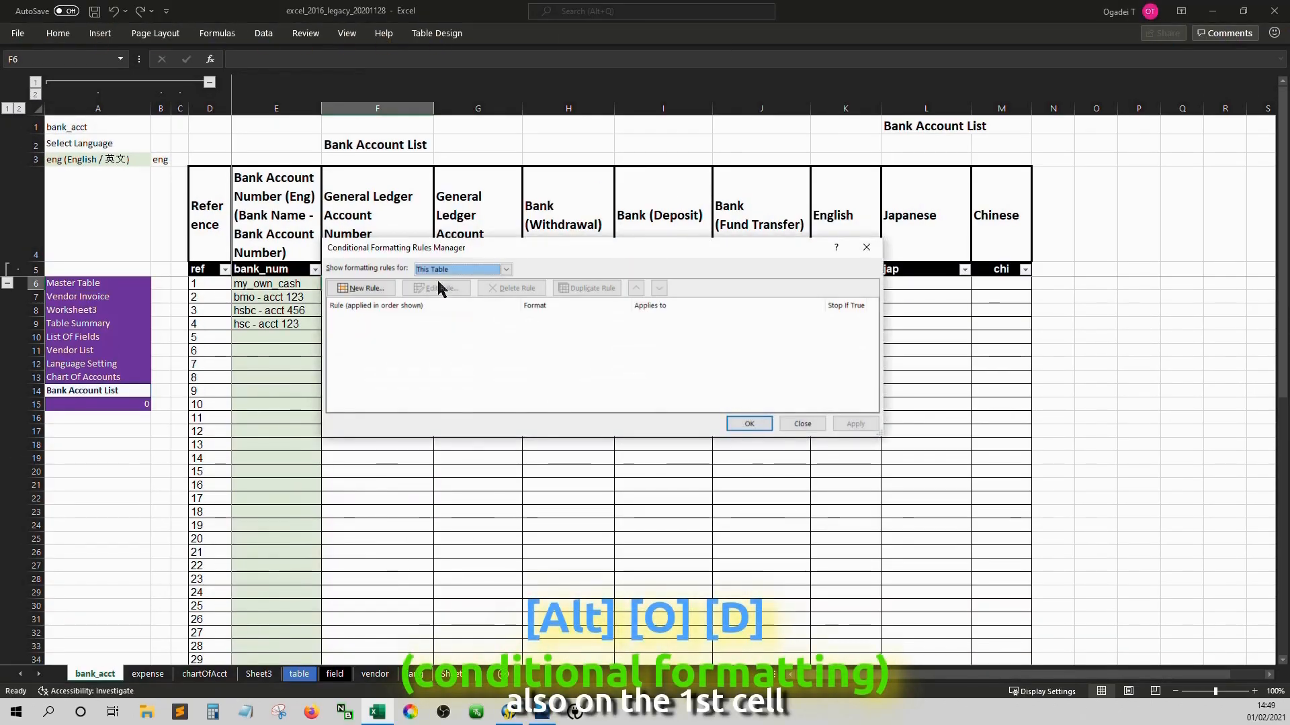
left_click(363, 288)
left_click(509, 308)
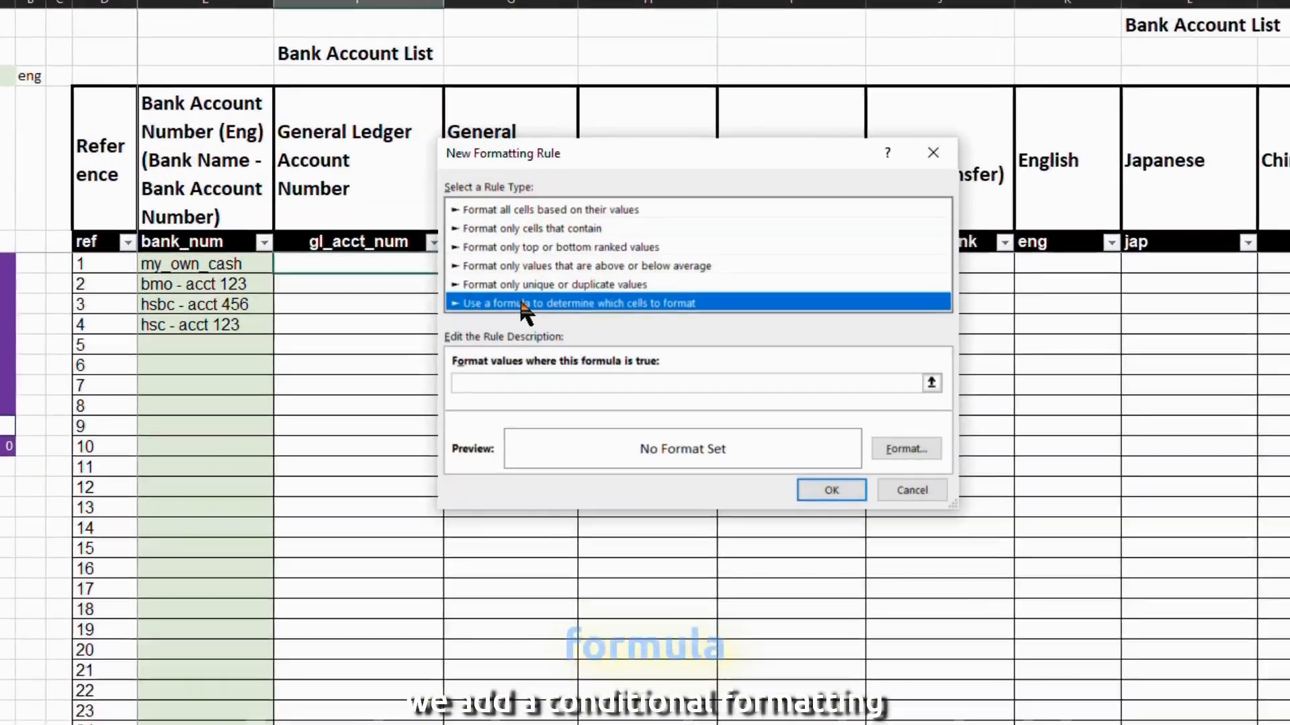
left_click(476, 360)
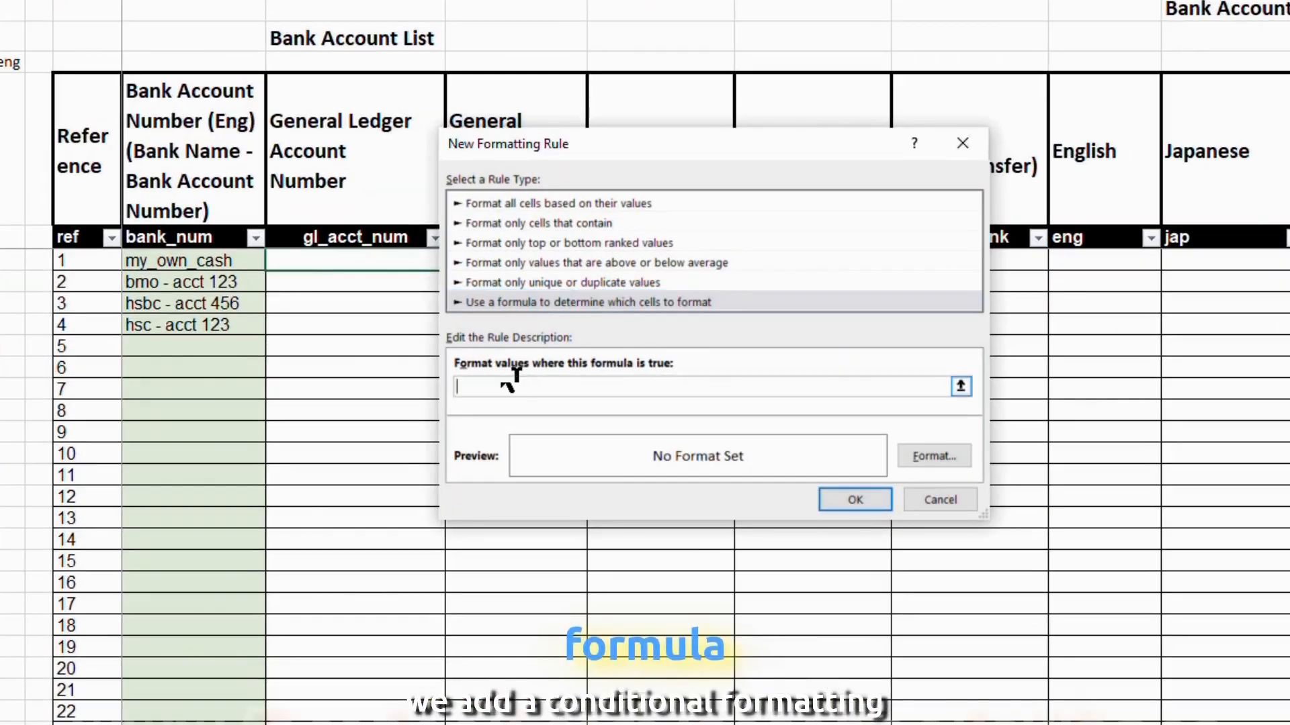
left_click(180, 260)
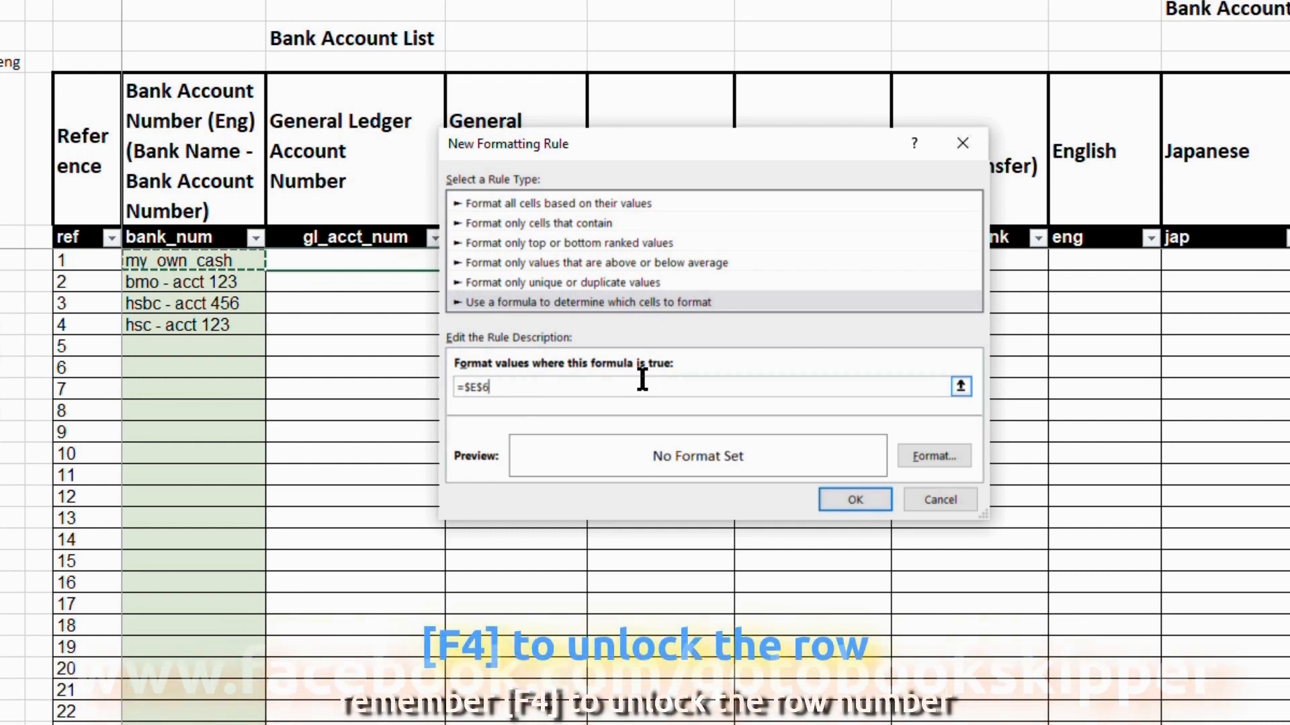
key("F4")
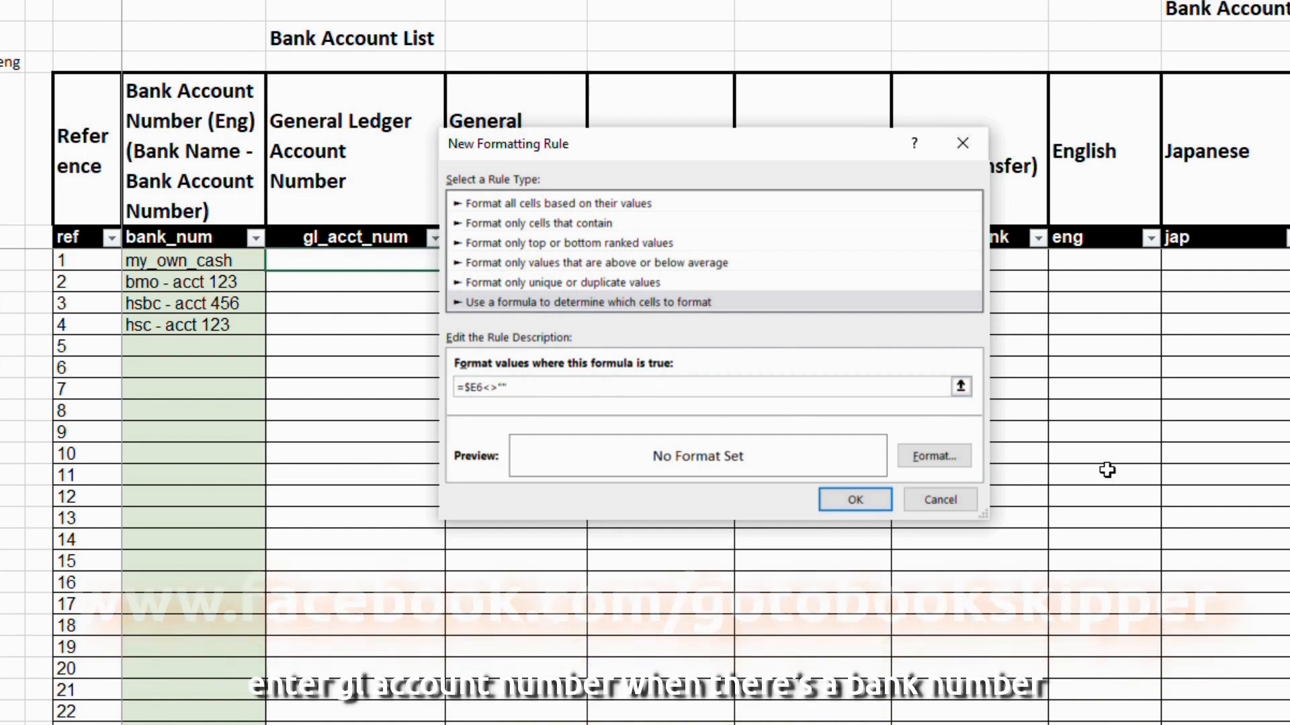
- Give the new formatting rule a light green background fill and accept the rule
left_click(950, 462)
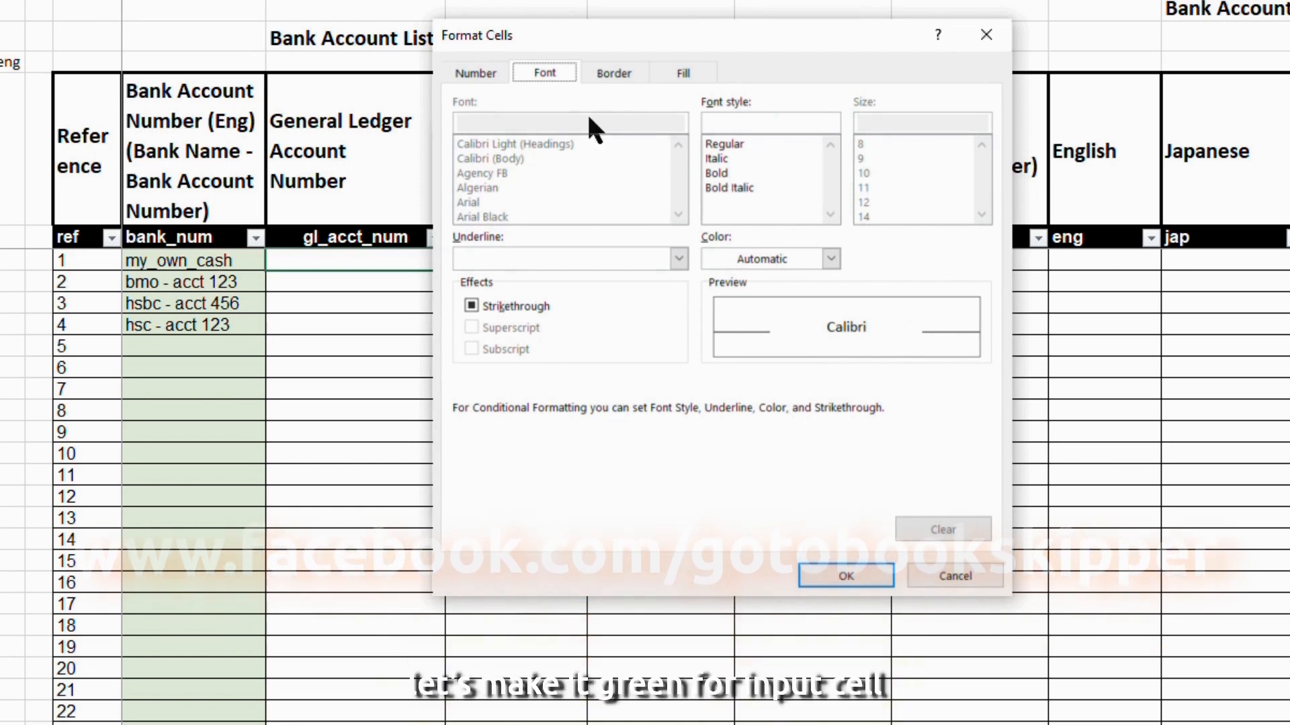
left_click(680, 73)
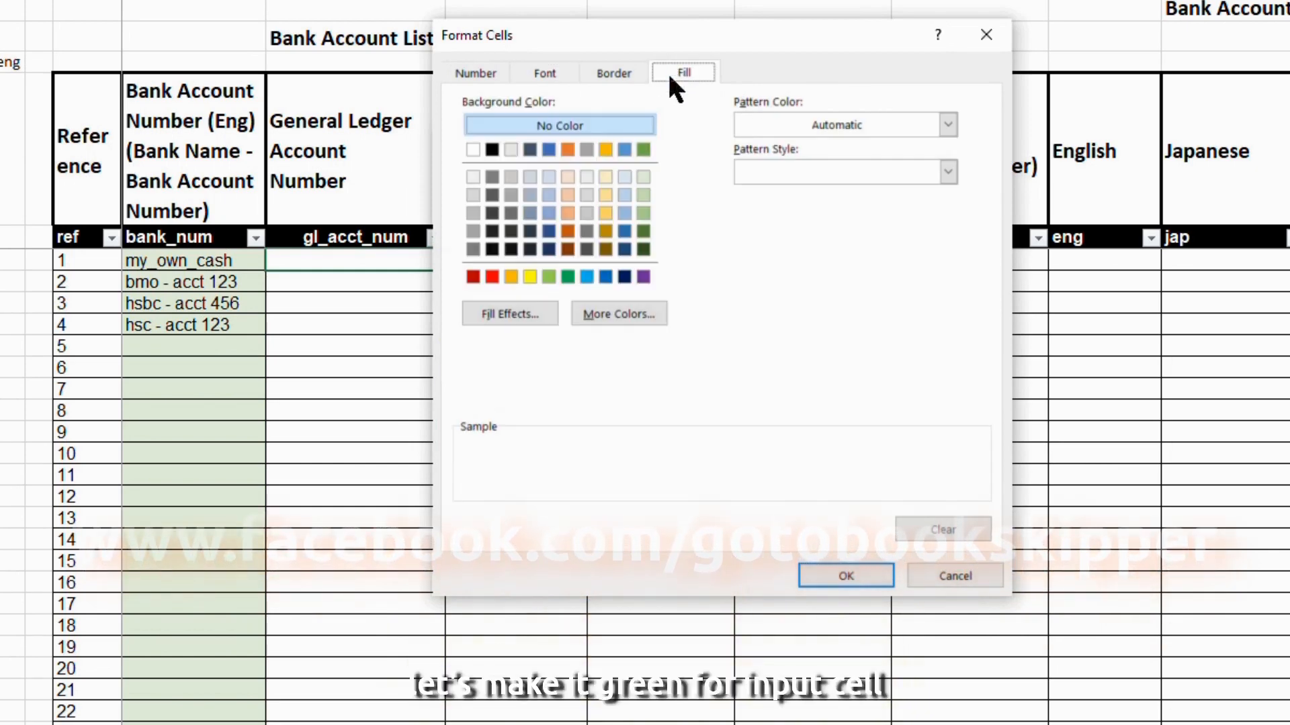
left_click(644, 177)
left_click(833, 570)
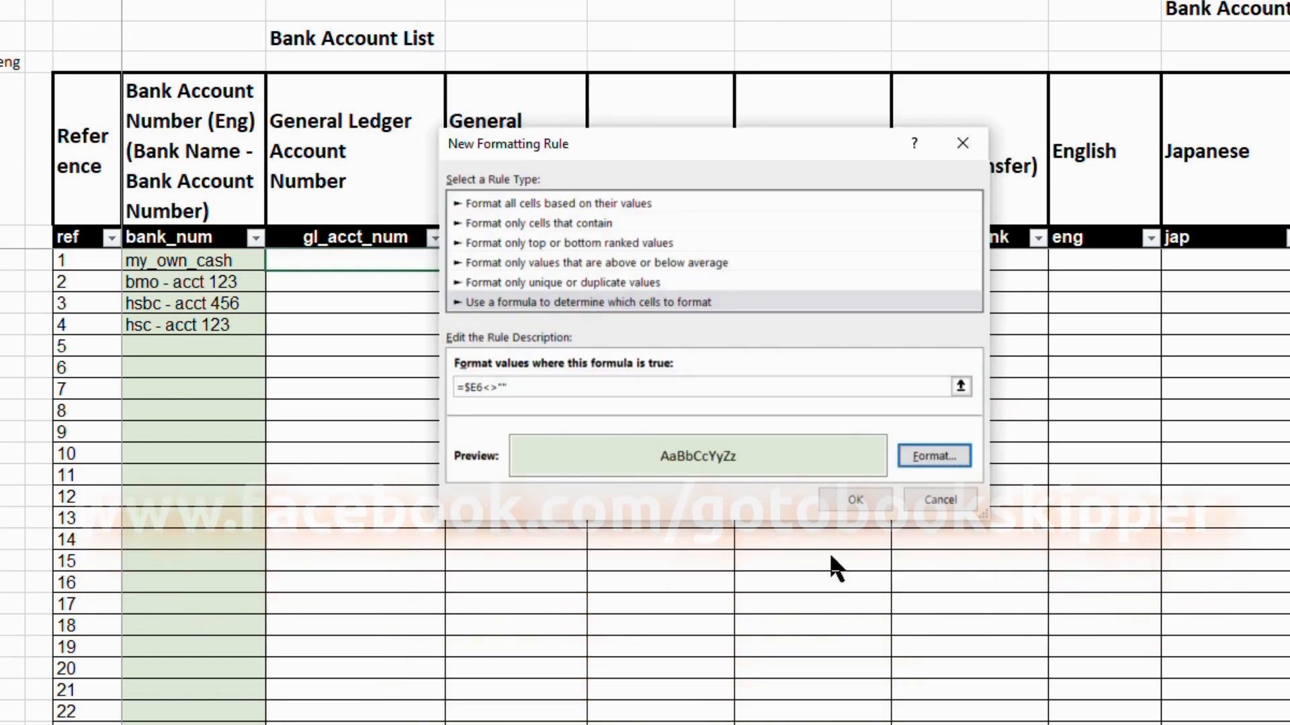
left_click(830, 502)
- Extend the conditional formatting rule to the whole gl_acct_num column, $F$6:$F$56, and apply it
left_click(809, 323)
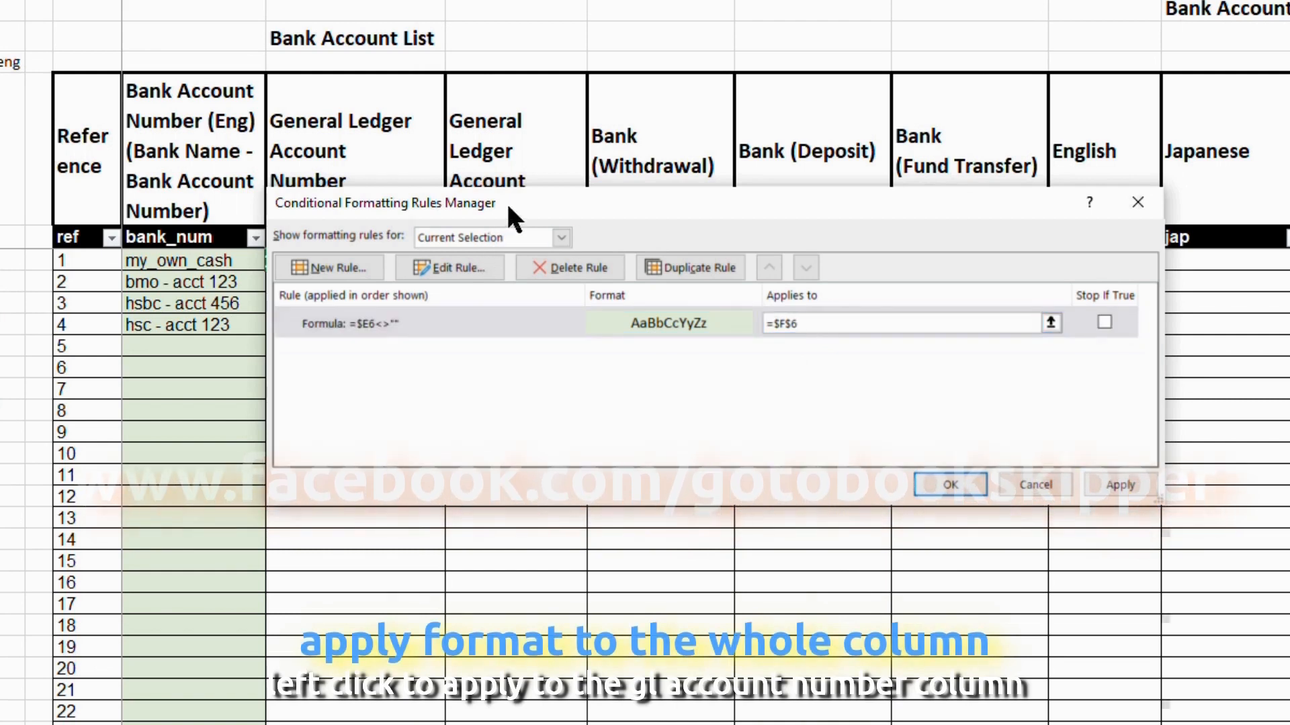
left_click_drag(508, 215, 774, 225)
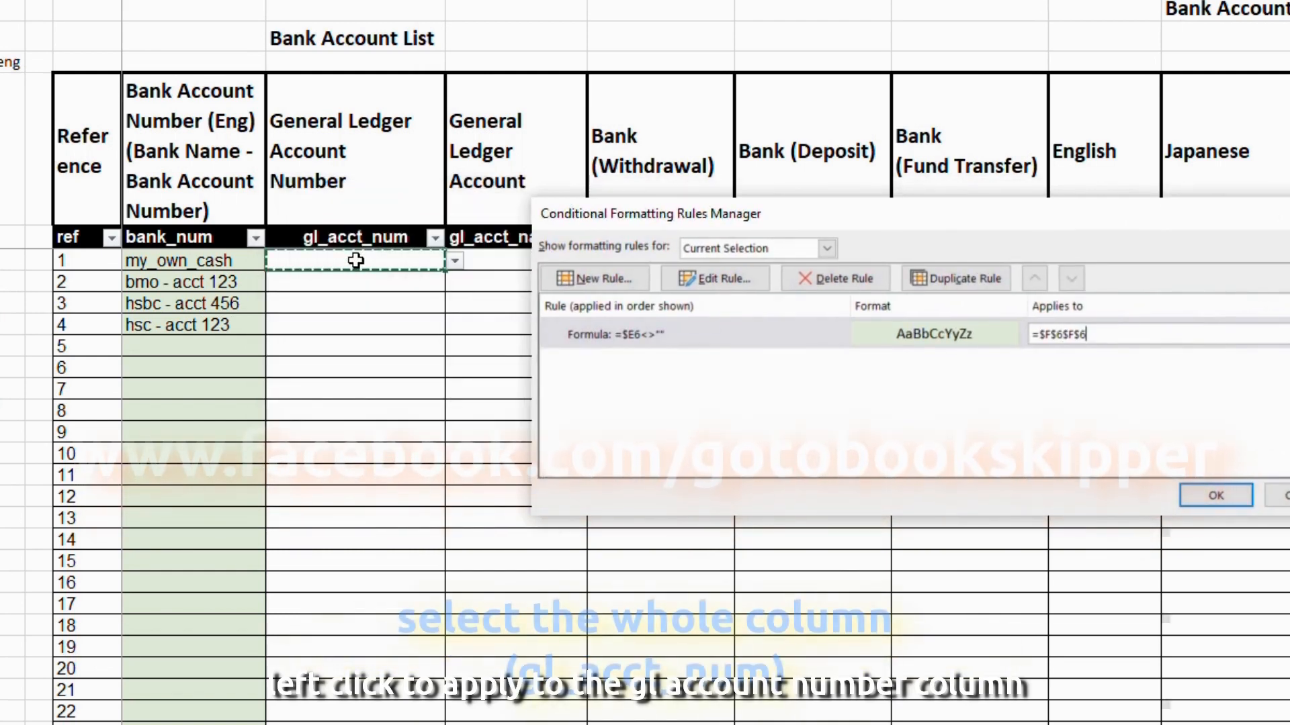
key("ctrl+shift+Down")
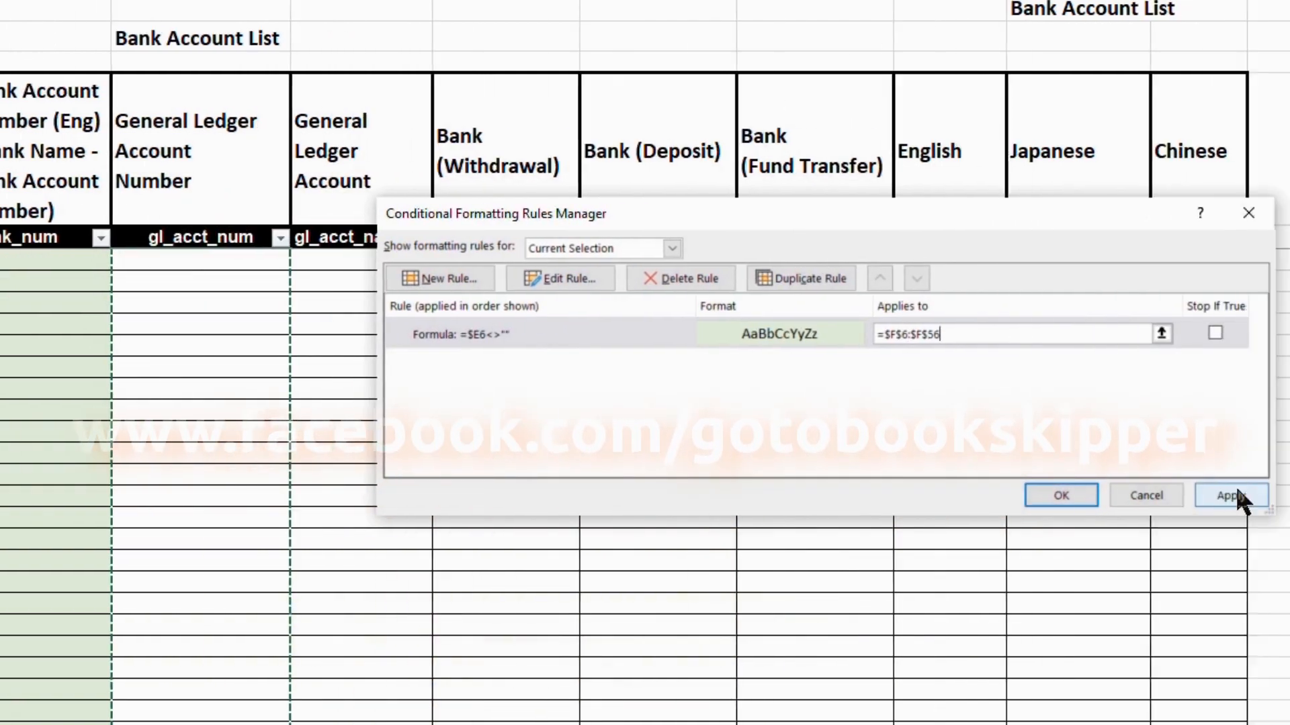
left_click(1235, 490)
left_click(1217, 496)
- Choose 1000 from the dropdown list of cell F6 as the my_own_cash account's GL number
key("ctrl+Up")
key("Down")
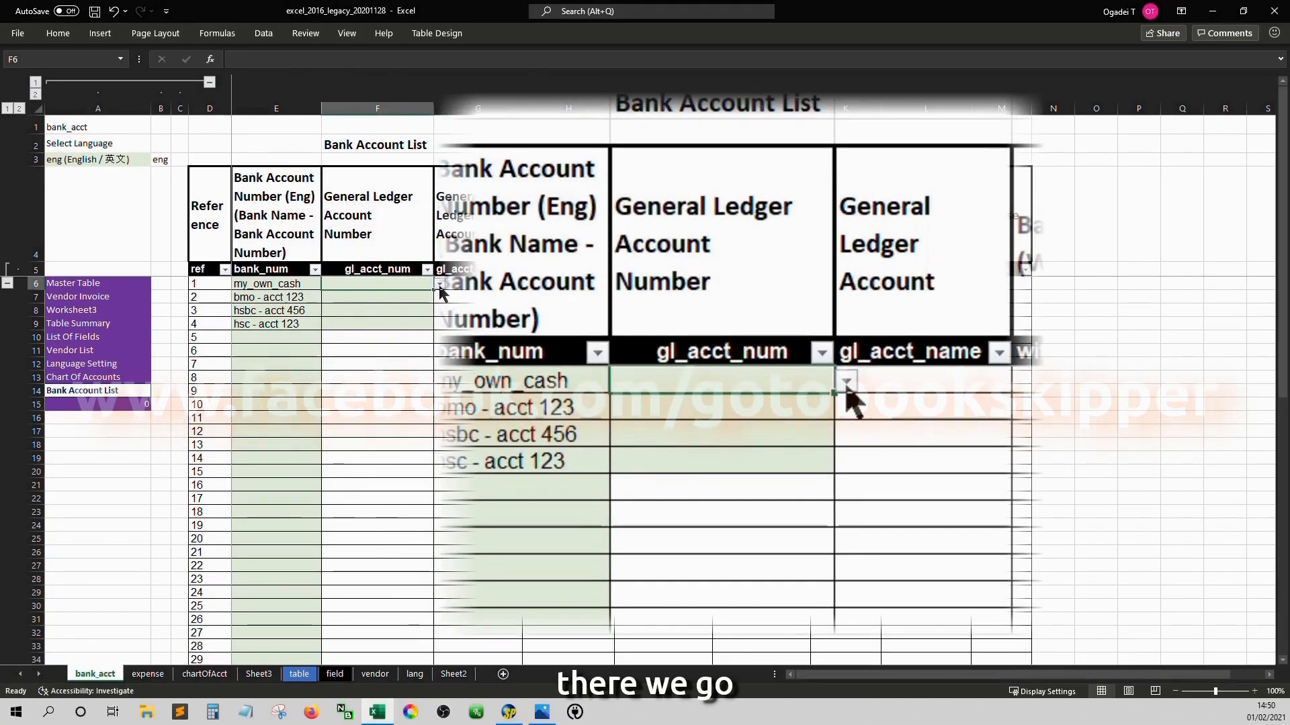
key("alt+Down")
key("Down")
key("Down")
key("Down")
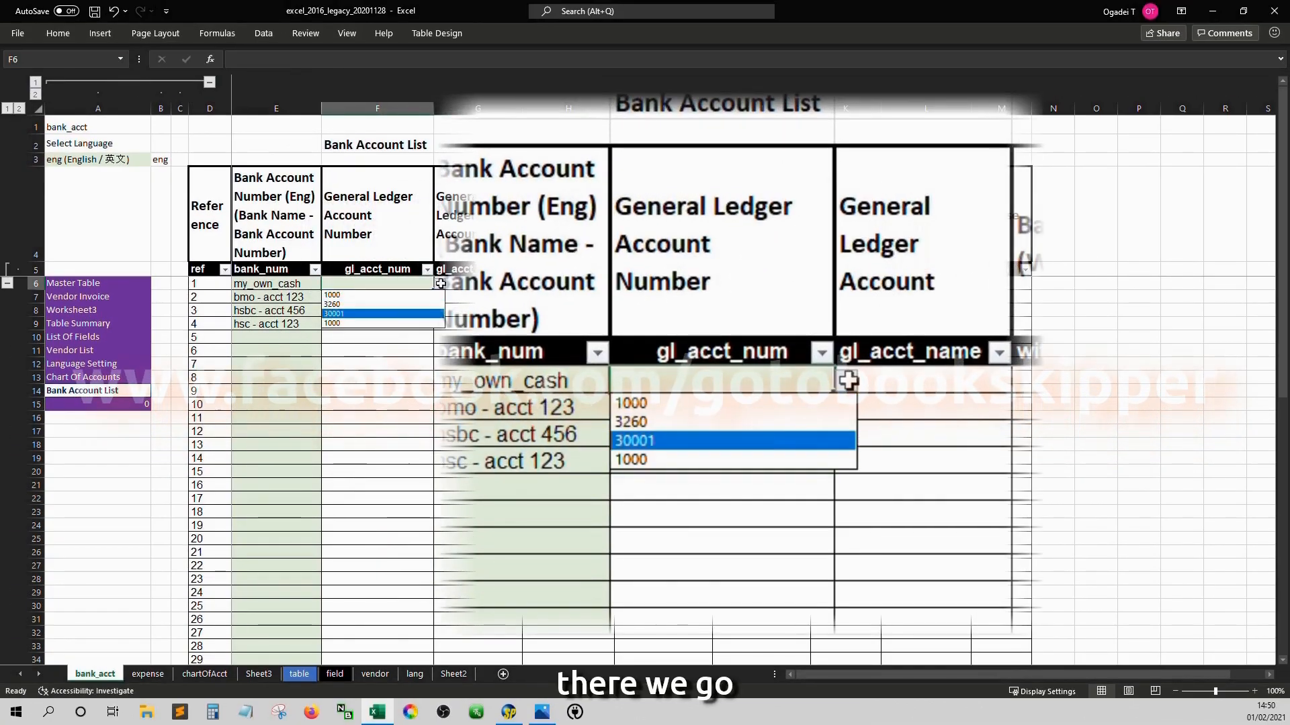
key("Tab")
- Set the number format of the whole gl_acct_num column to General
key("Left")
key("ctrl+shift+Down")
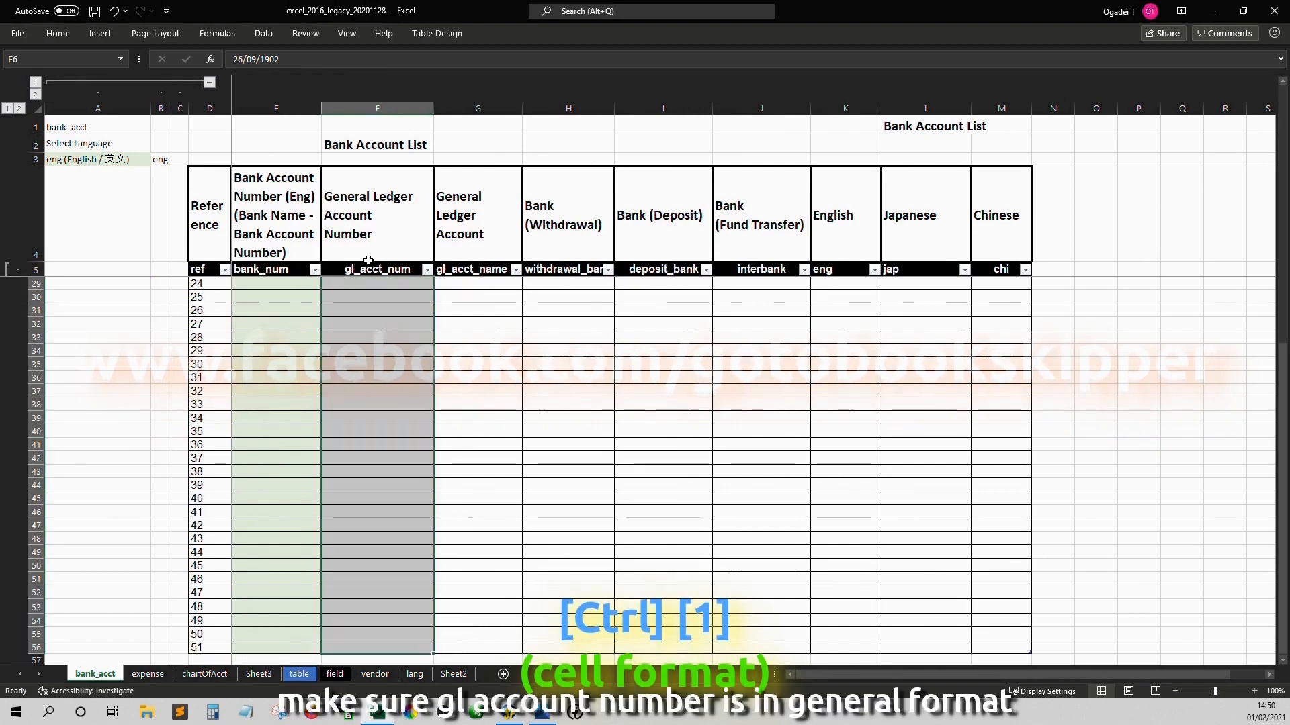
key("ctrl+1")
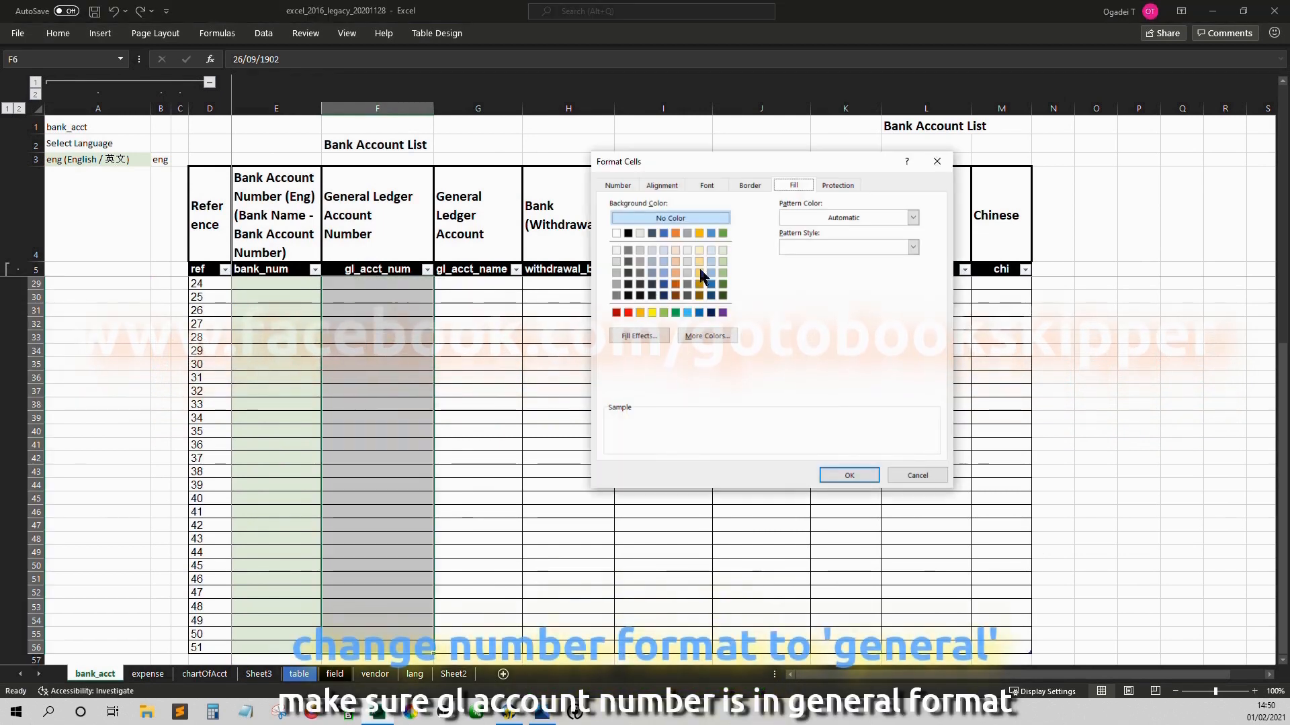
left_click(644, 188)
left_click(628, 194)
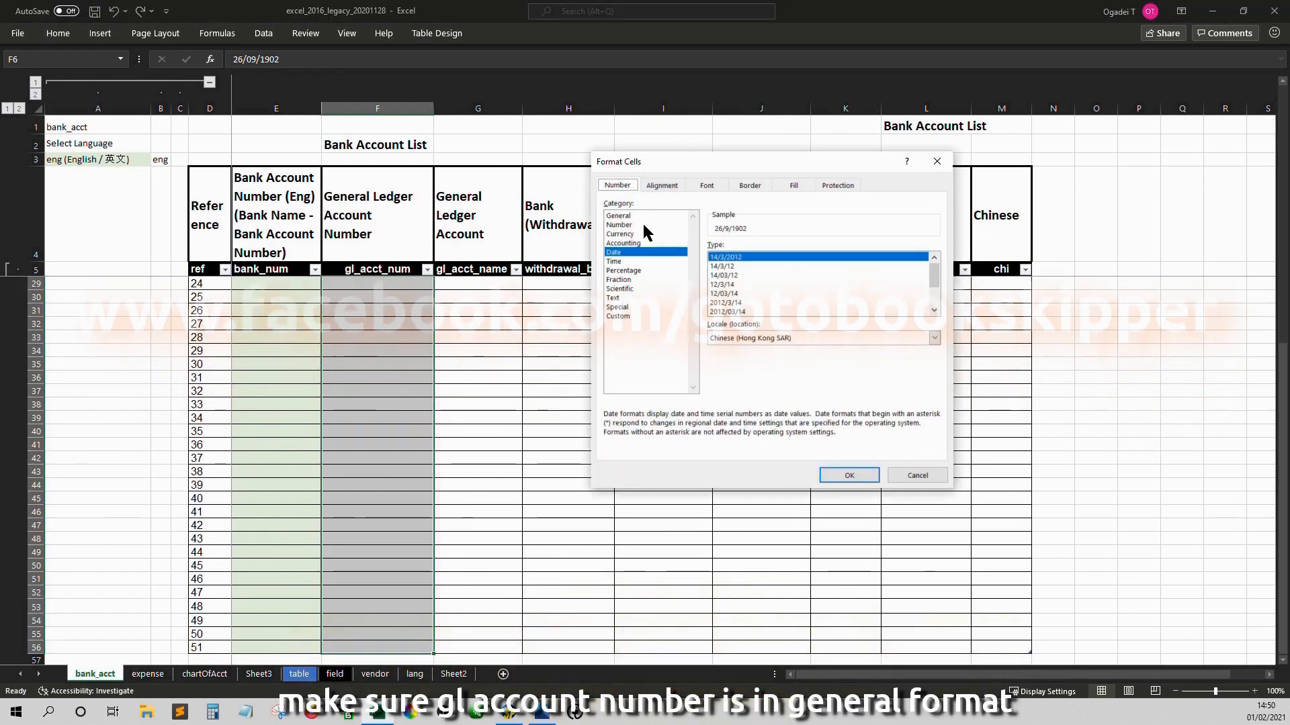
left_click(612, 238)
left_click(849, 474)
- Begin an INDEX formula in the first gl_acct_name cell, G6, with the whole chart_of_acct table as its array
key("Right")
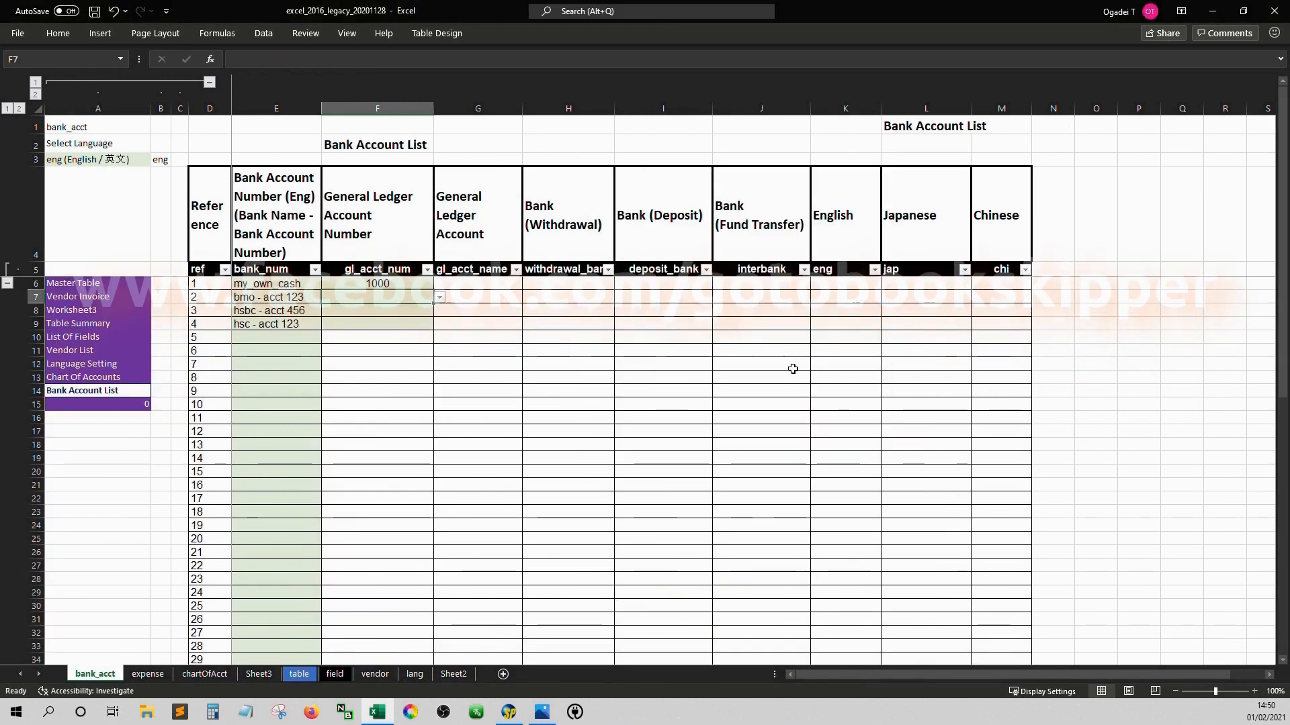
type("=ind")
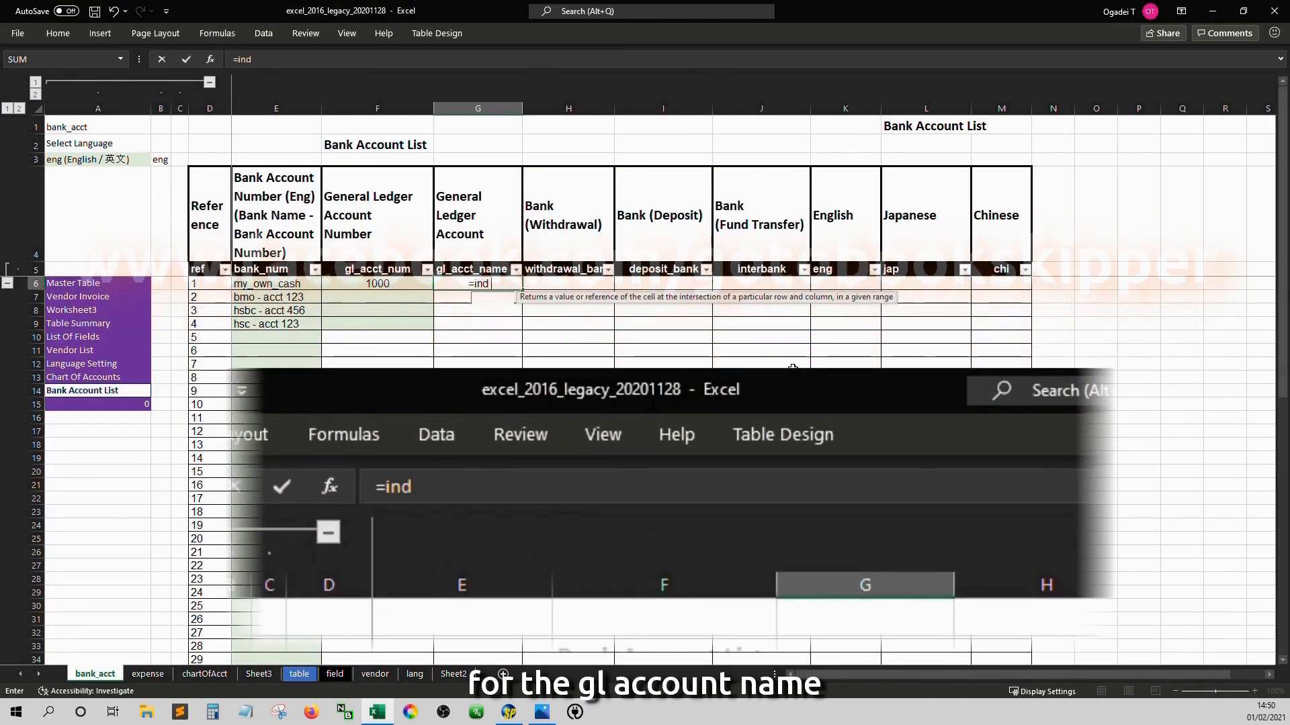
type("ex(")
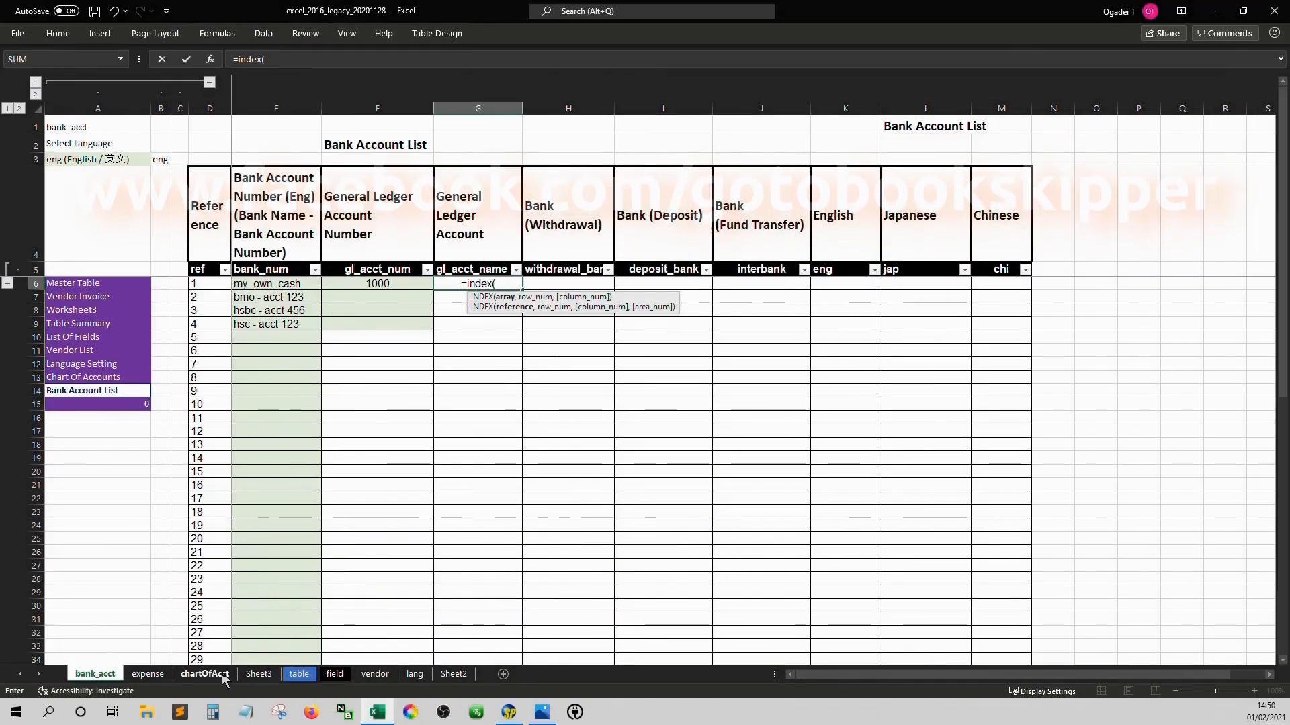
left_click(205, 673)
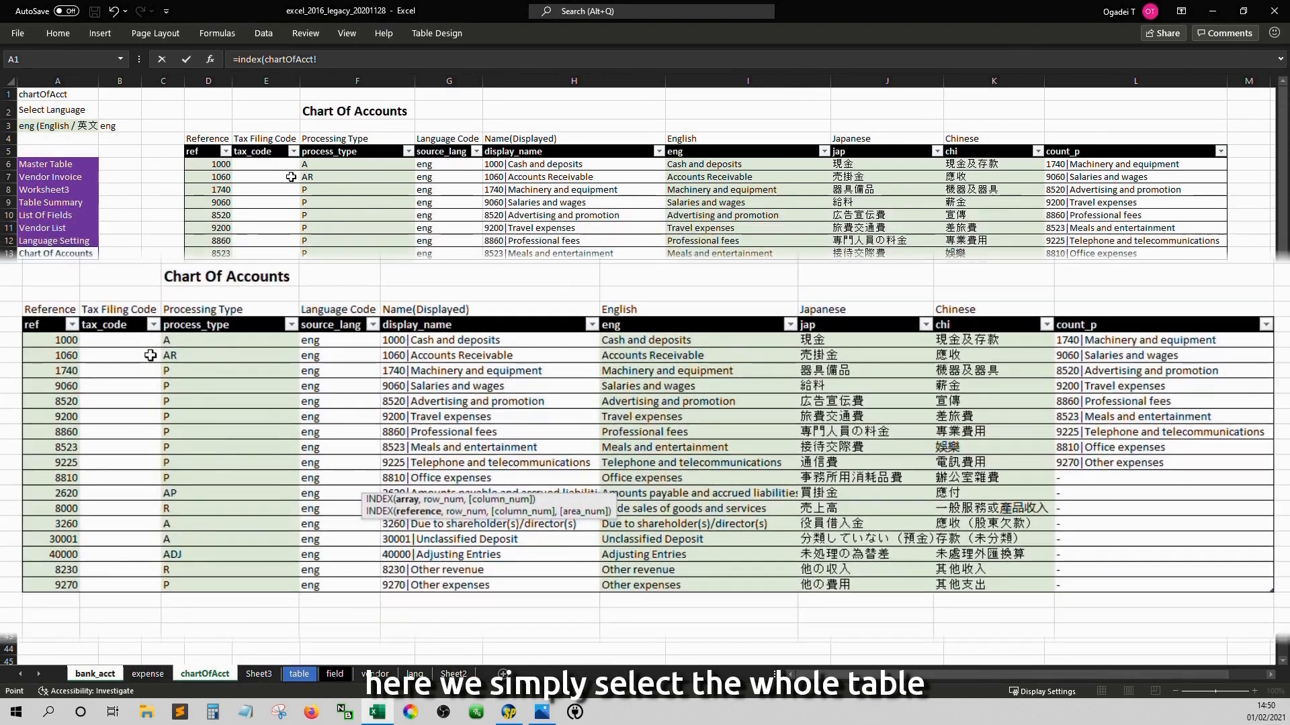
left_click(291, 177)
key("Up")
key("Left")
key("ctrl+shift+Right")
key("ctrl+shift+Right")
key("ctrl+shift+Down")
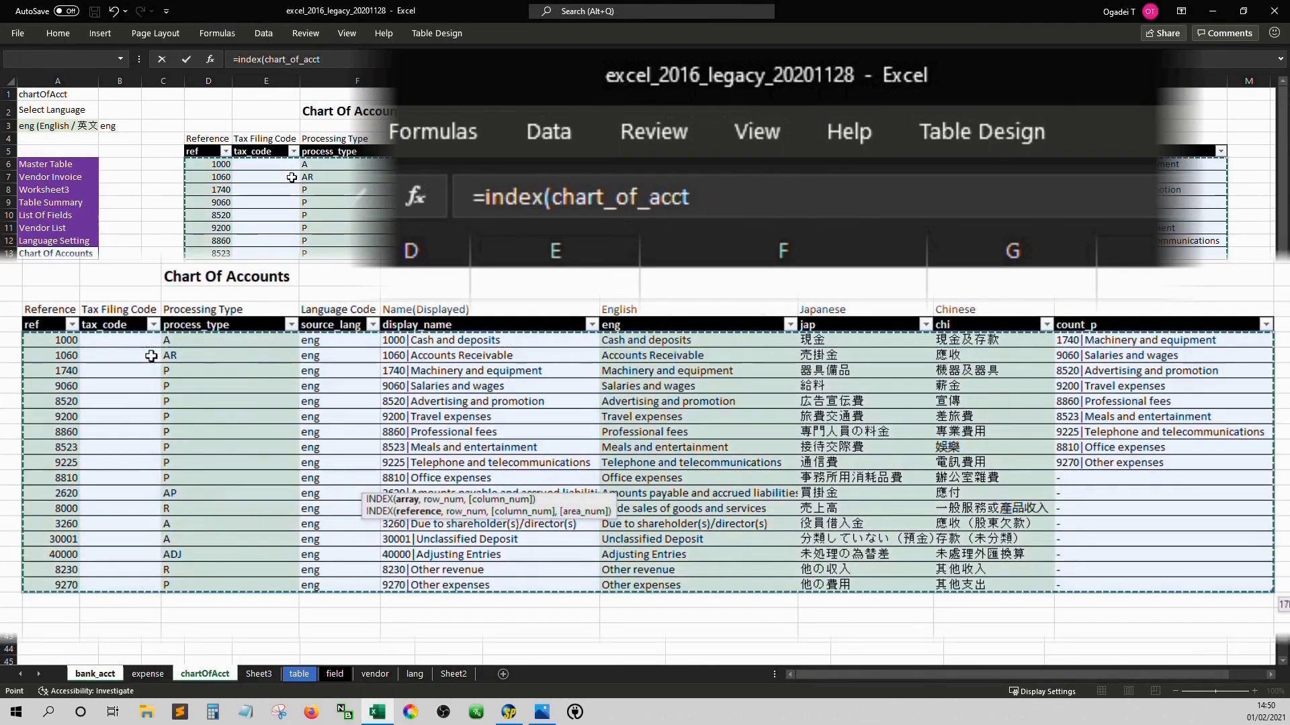
type(",")
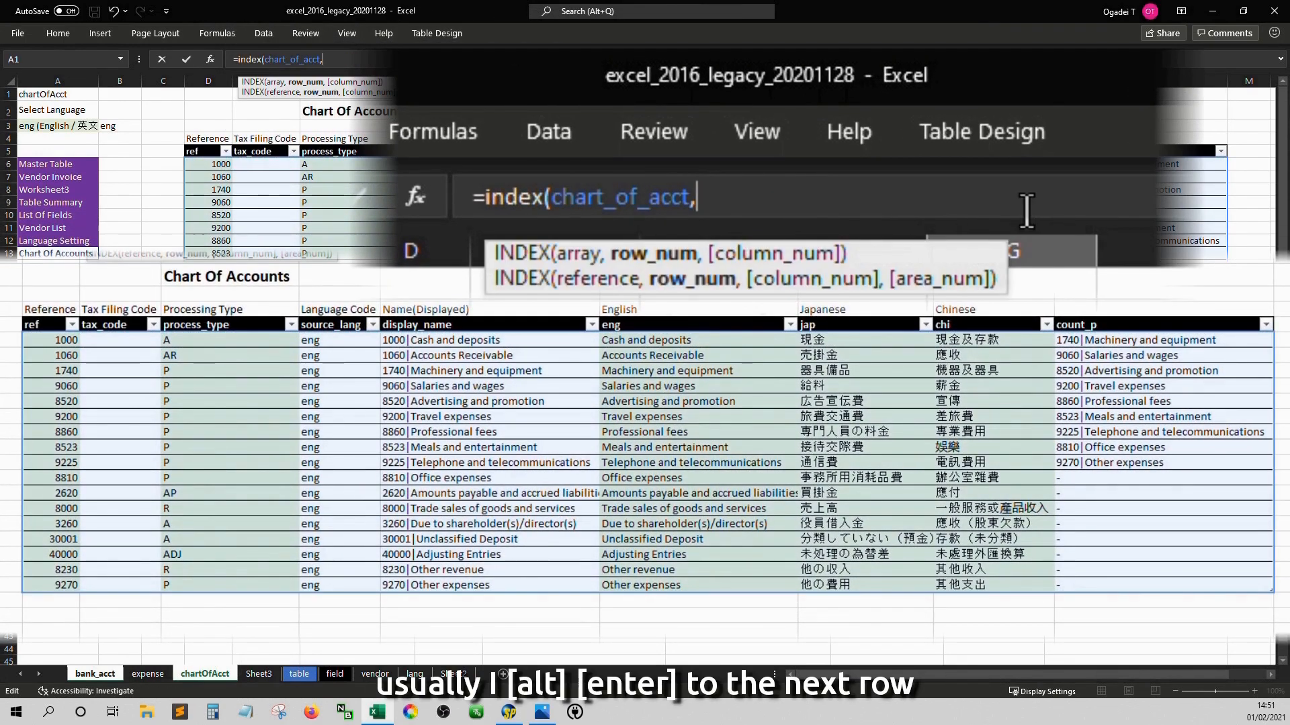
- On a new formula line, begin the row MATCH with the same row's [@[gl_acct_num]] as lookup value
key("alt+Return")
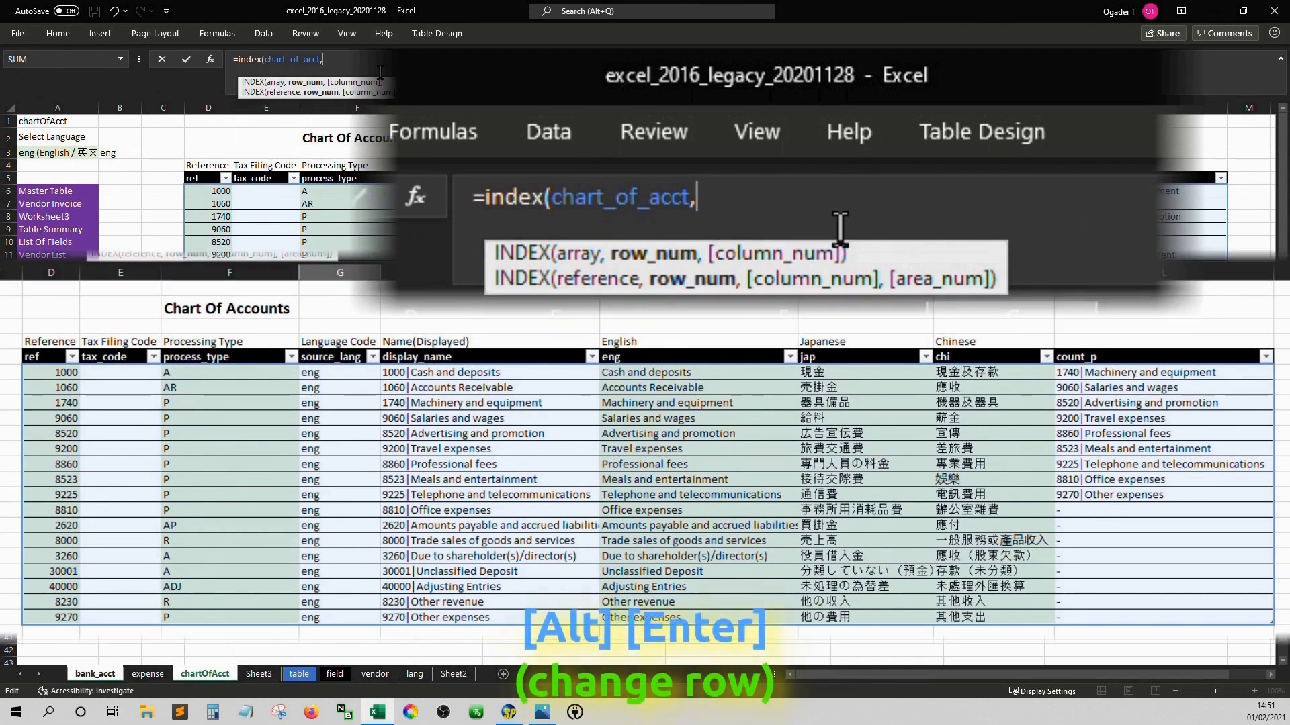
key("alt+Return")
type("mat")
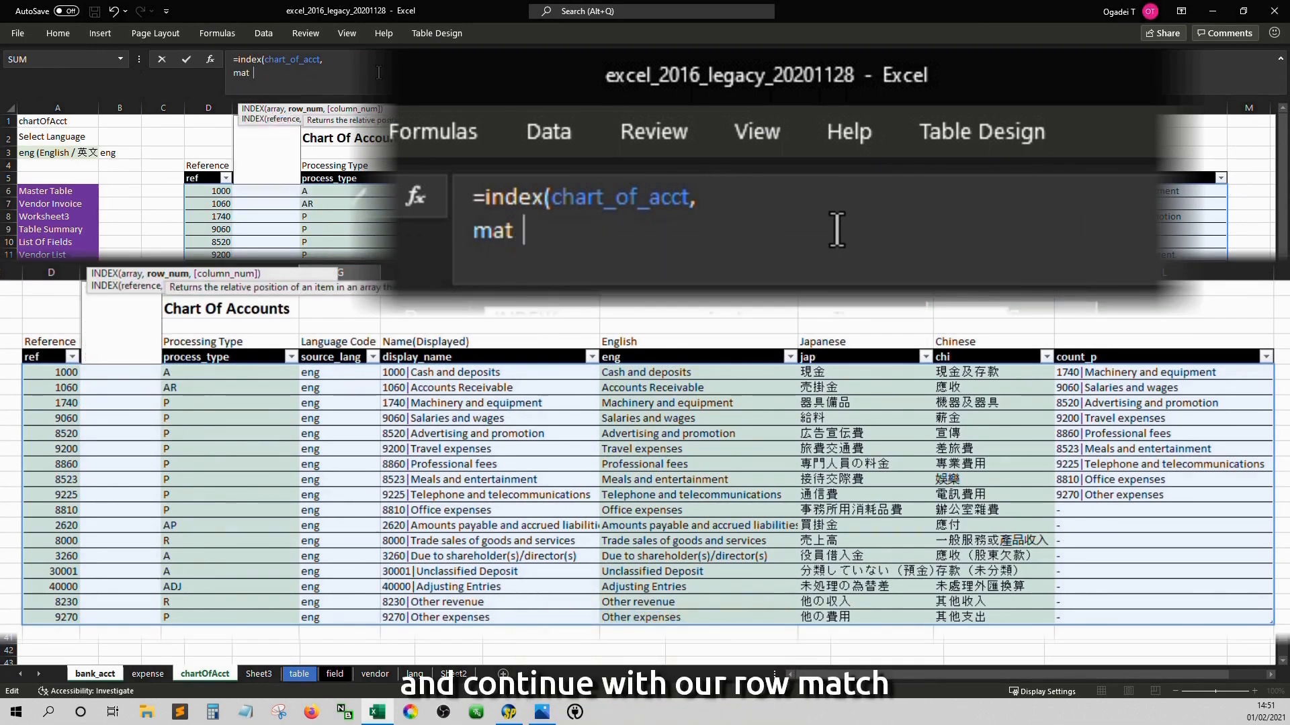
type("ch(")
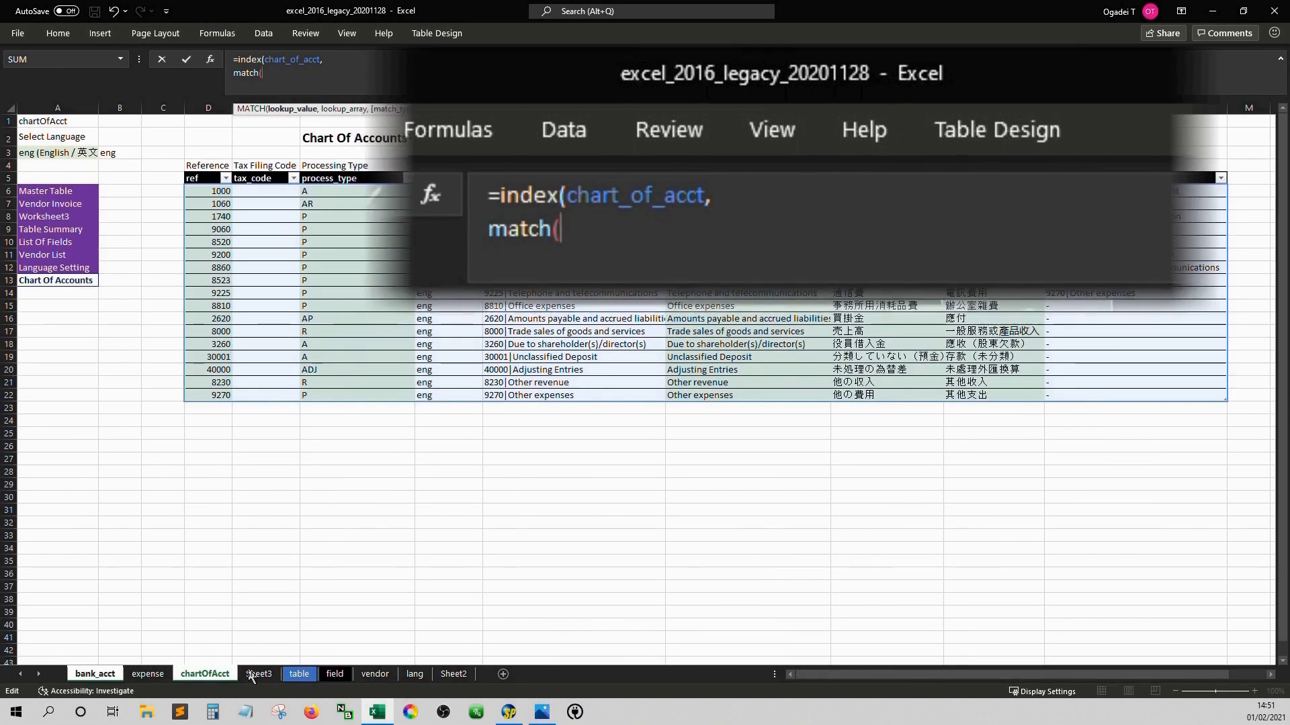
left_click(94, 674)
left_click(560, 469)
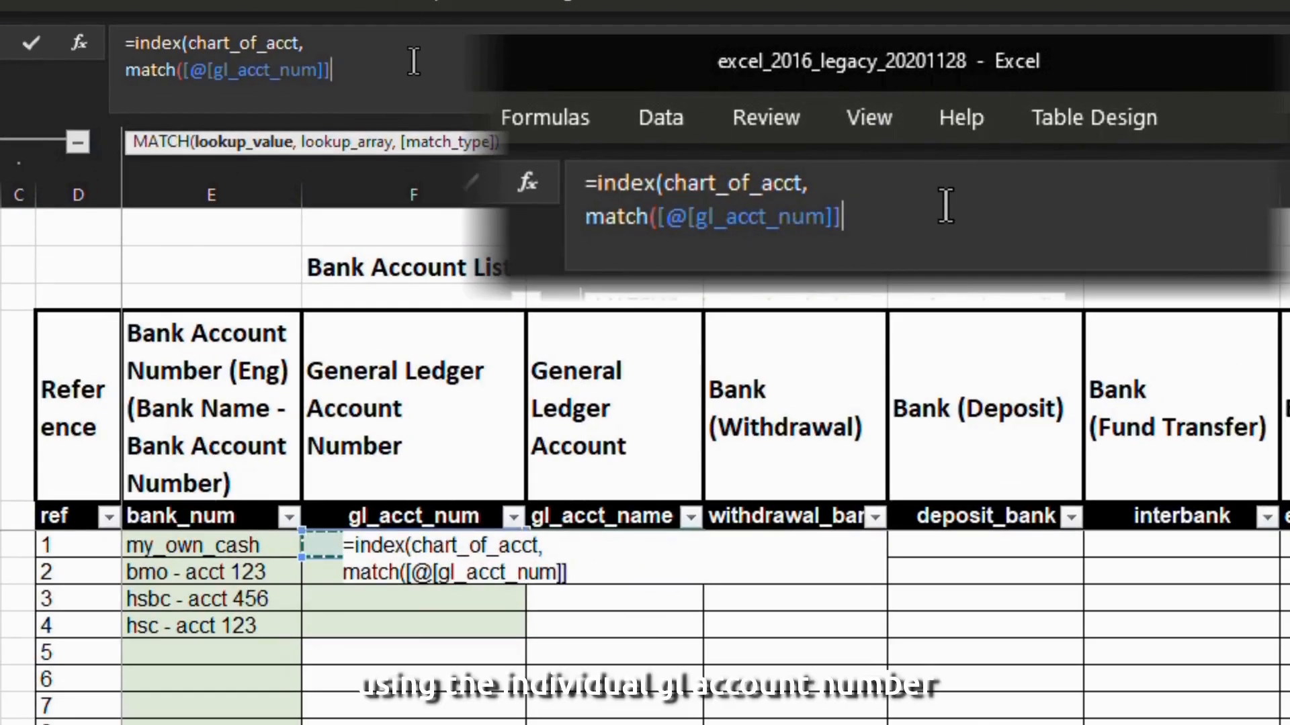
type(",")
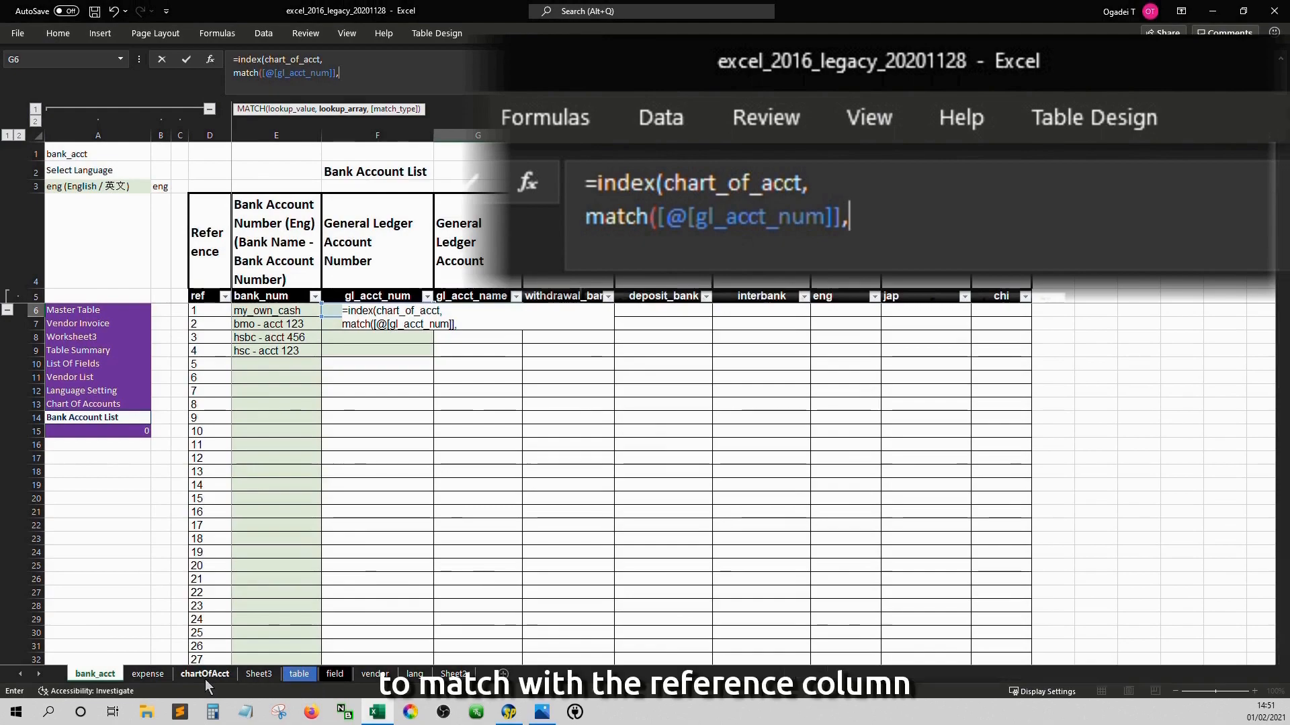
- Complete the row MATCH with chart_of_acct[ref] as the lookup array and 0 for an exact match
left_click(205, 679)
left_click(244, 180)
key("Left")
key("Down")
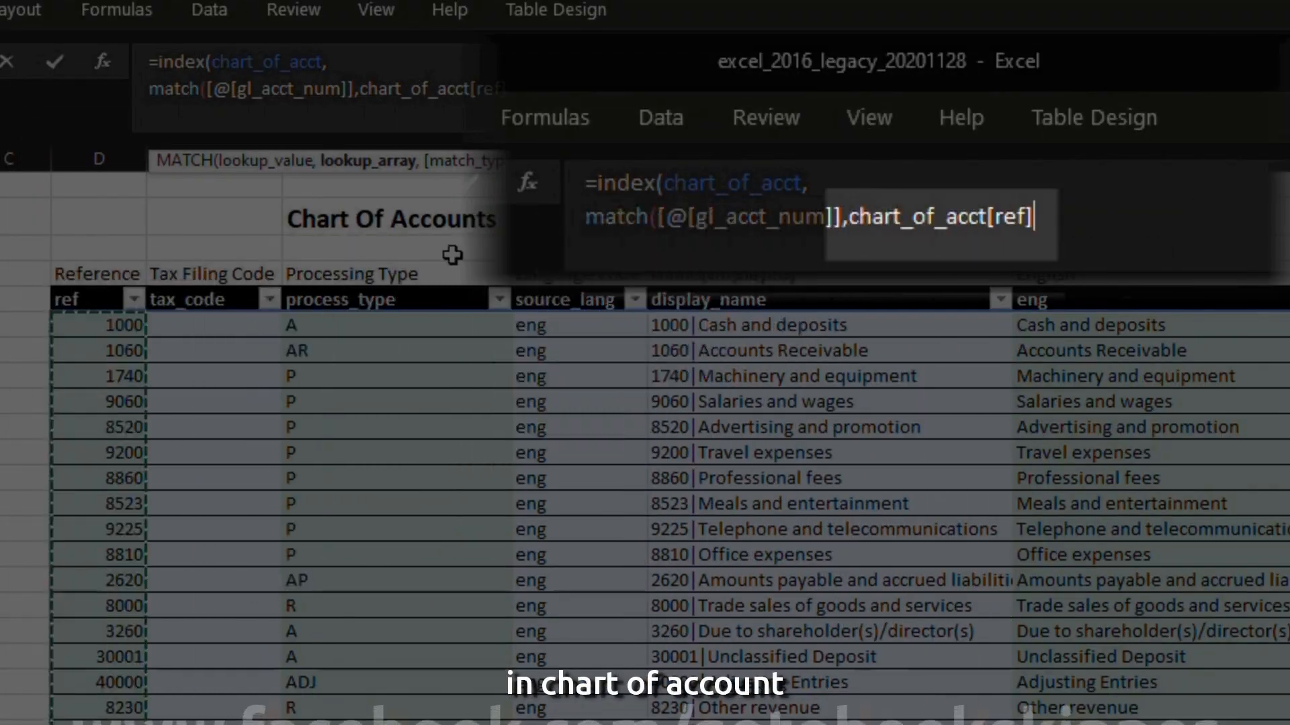
type(",")
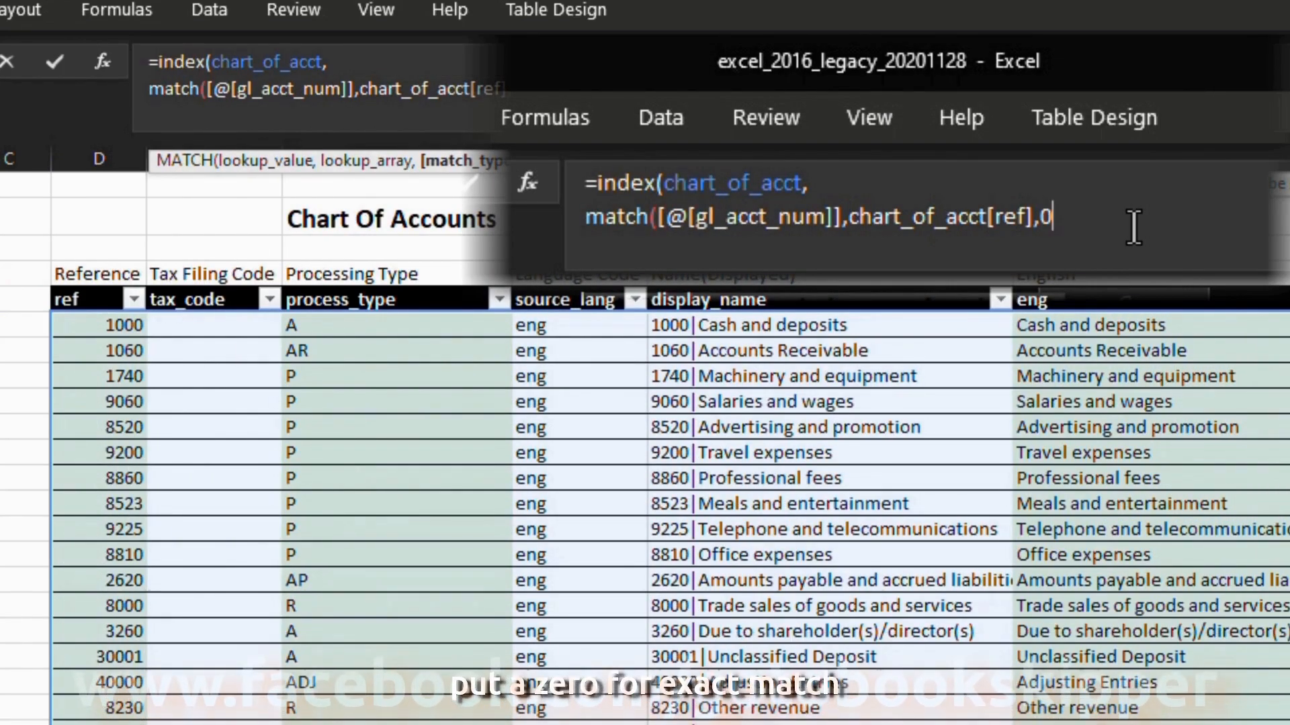
type("0),")
- On another formula line, begin the column MATCH with the language code cell chartOfAcct!$B$3 as lookup value
key("alt+Return")
type("match")
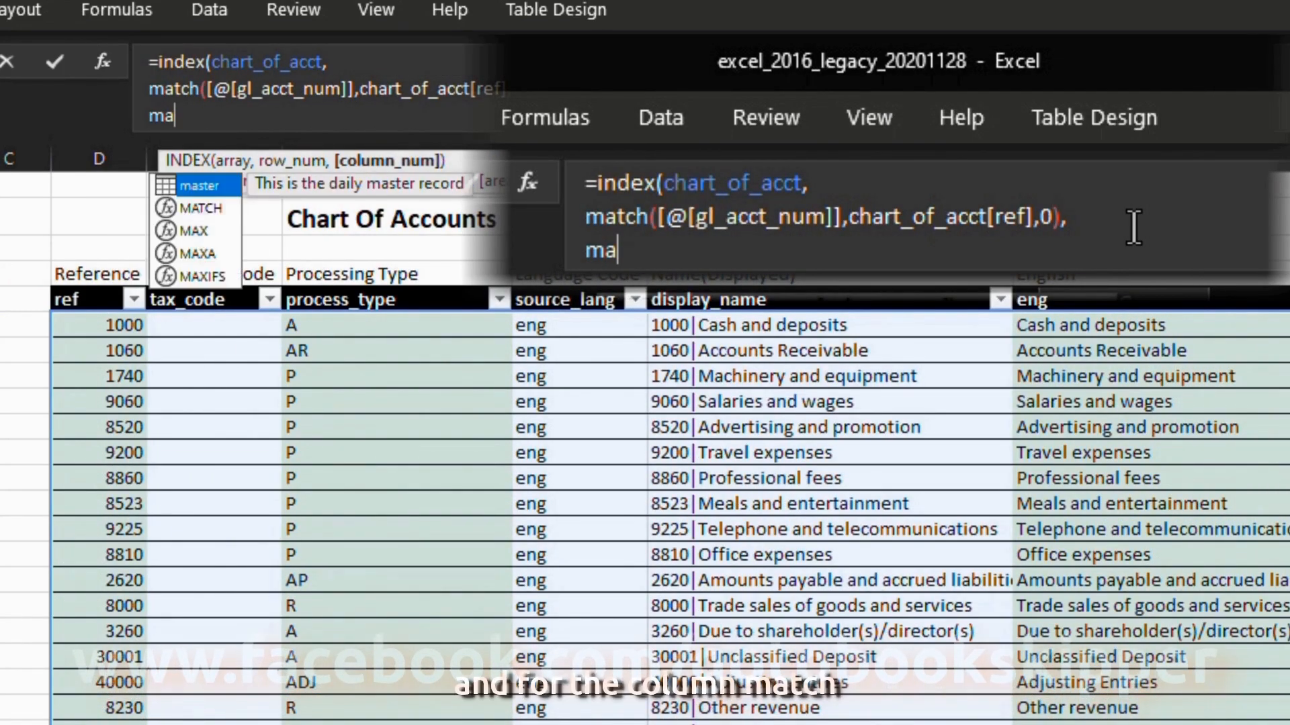
type("(")
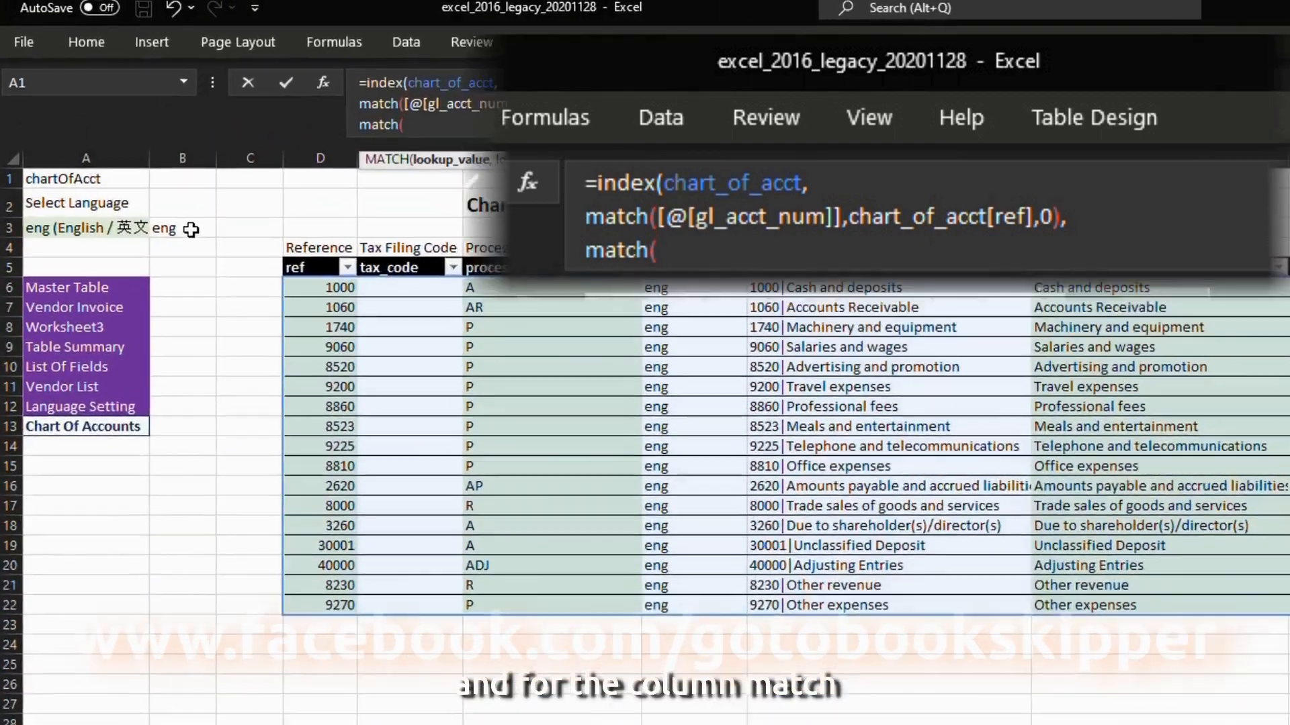
left_click(243, 290)
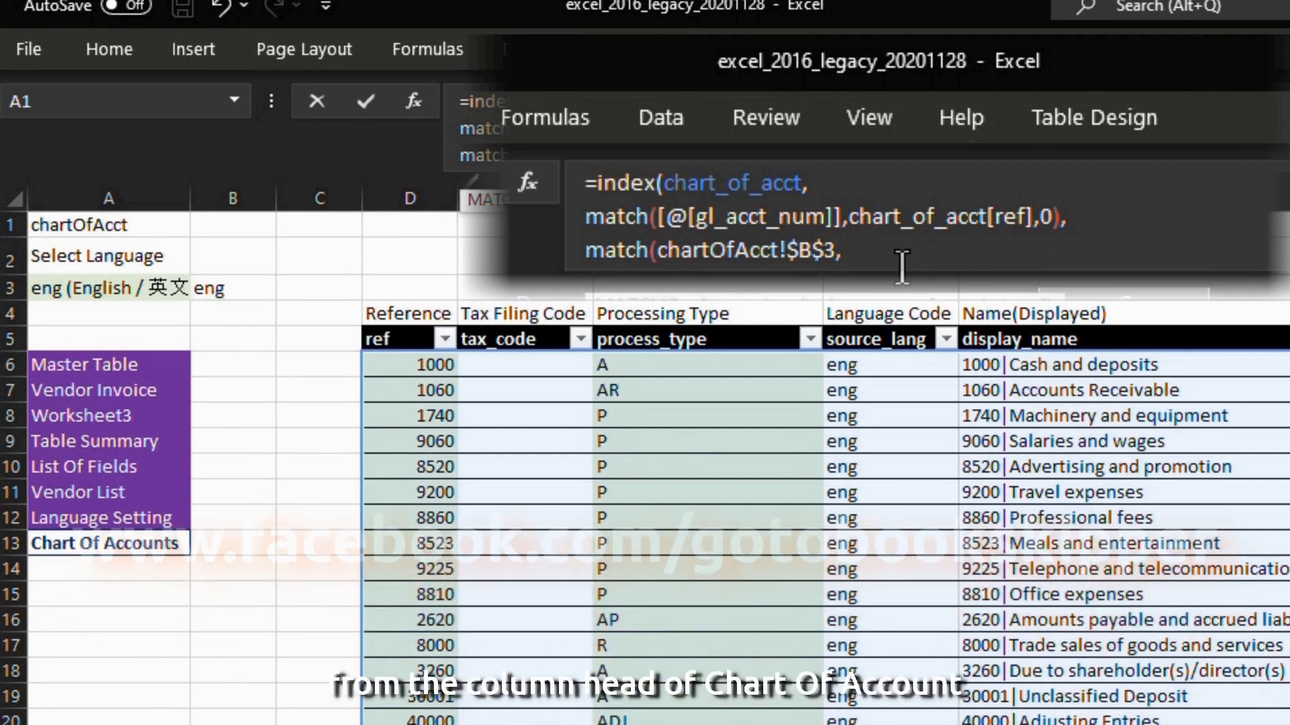
- Complete the column MATCH with chart_of_acct[#Headers] and 0, then close the INDEX formula on a new line and enter it
left_click(437, 284)
key("Down")
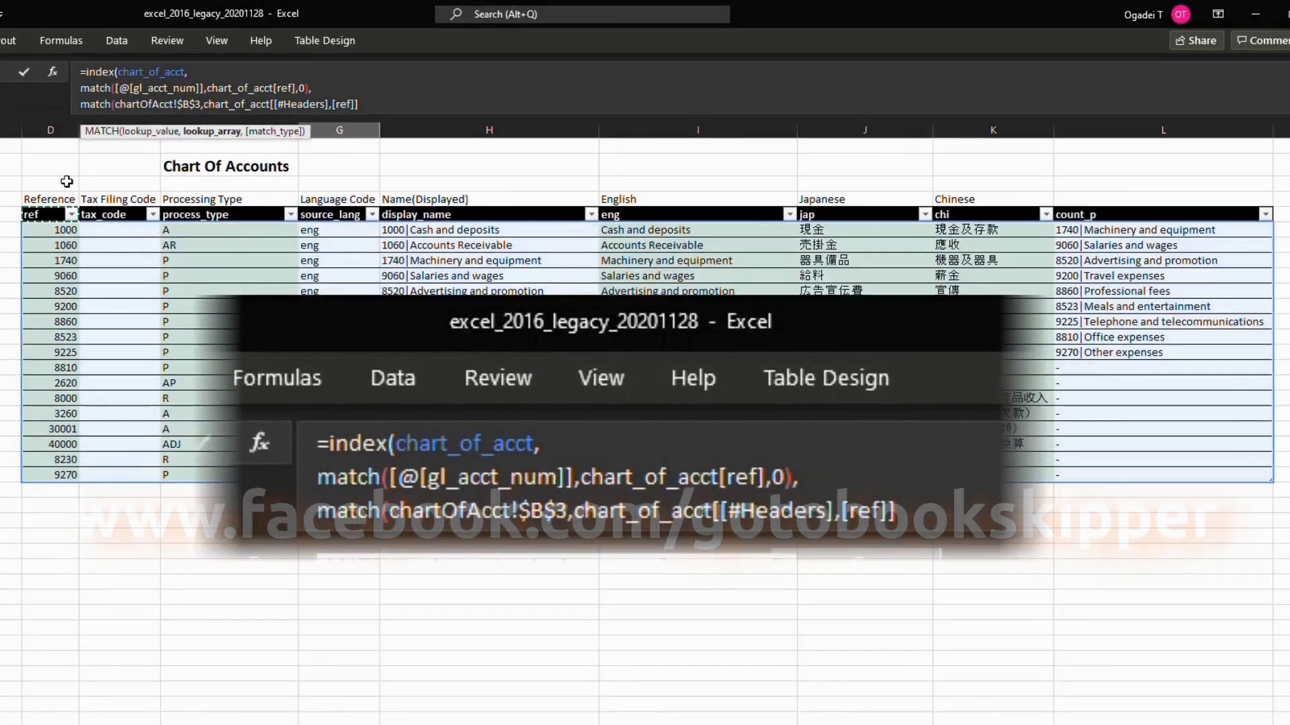
key("ctrl+shift+Right")
type(",0)")
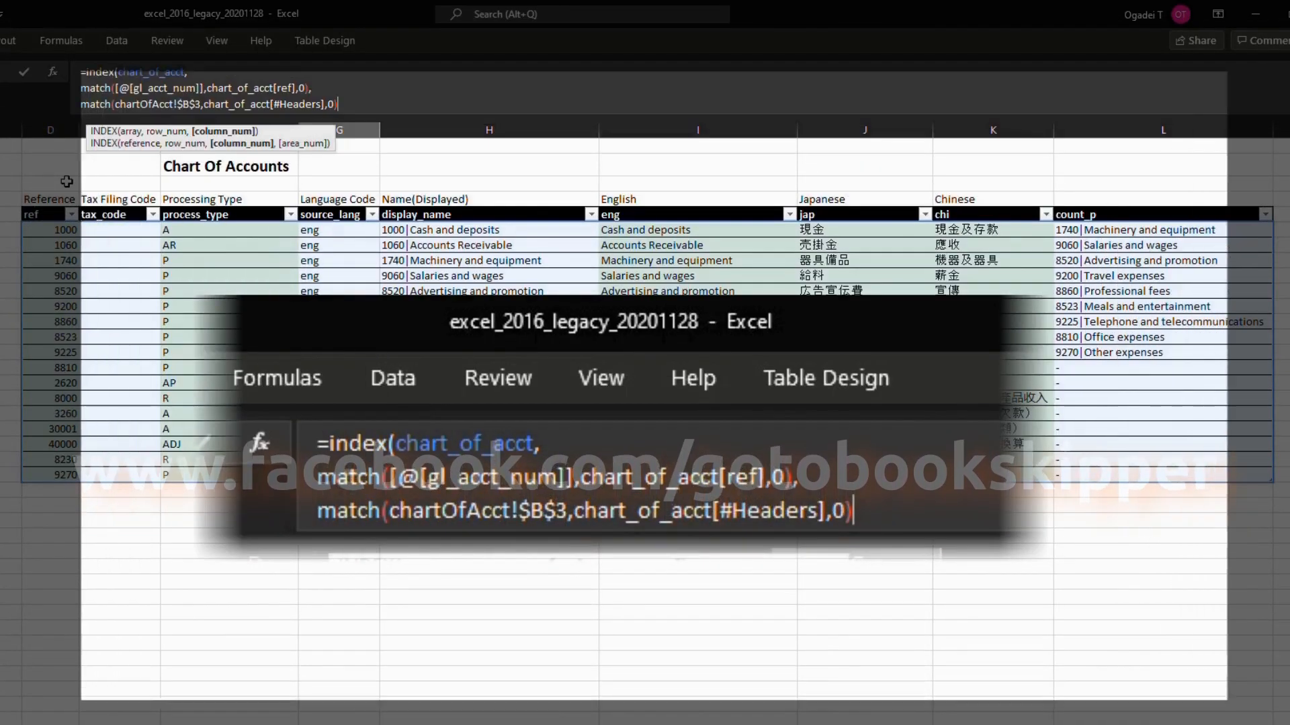
key("alt+Return")
type(")")
key("Return")
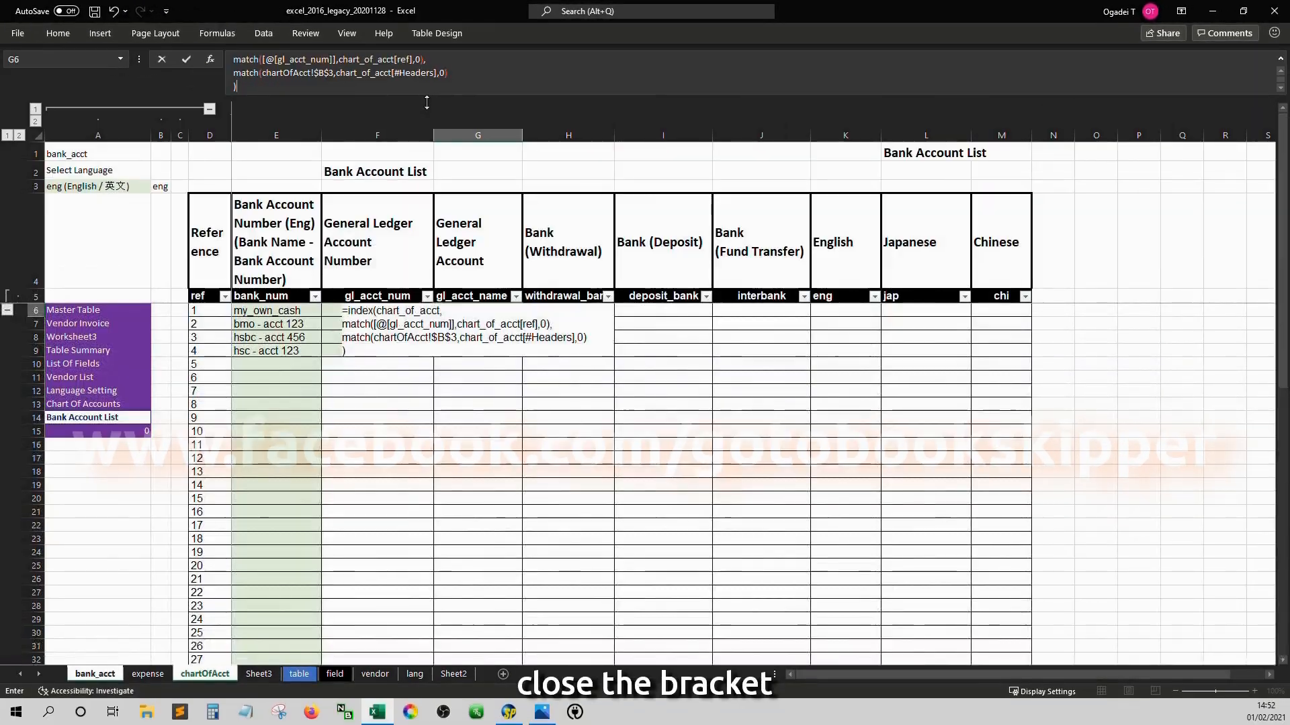
- Widen the gl_acct_name column of the bank account table
key("Down")
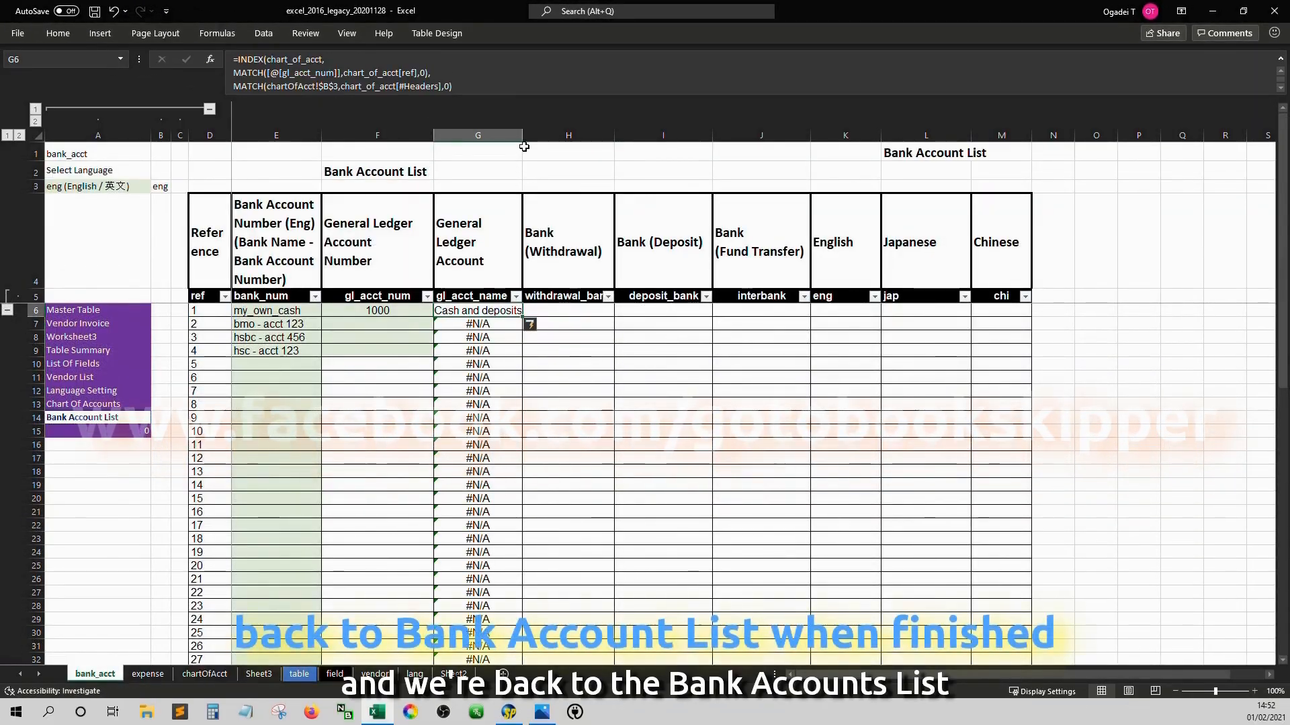
left_click_drag(525, 137, 546, 140)
- Cut the INDEX/MATCH formula and wrap it in IFERROR with "-" as the fallback value
left_click(234, 59)
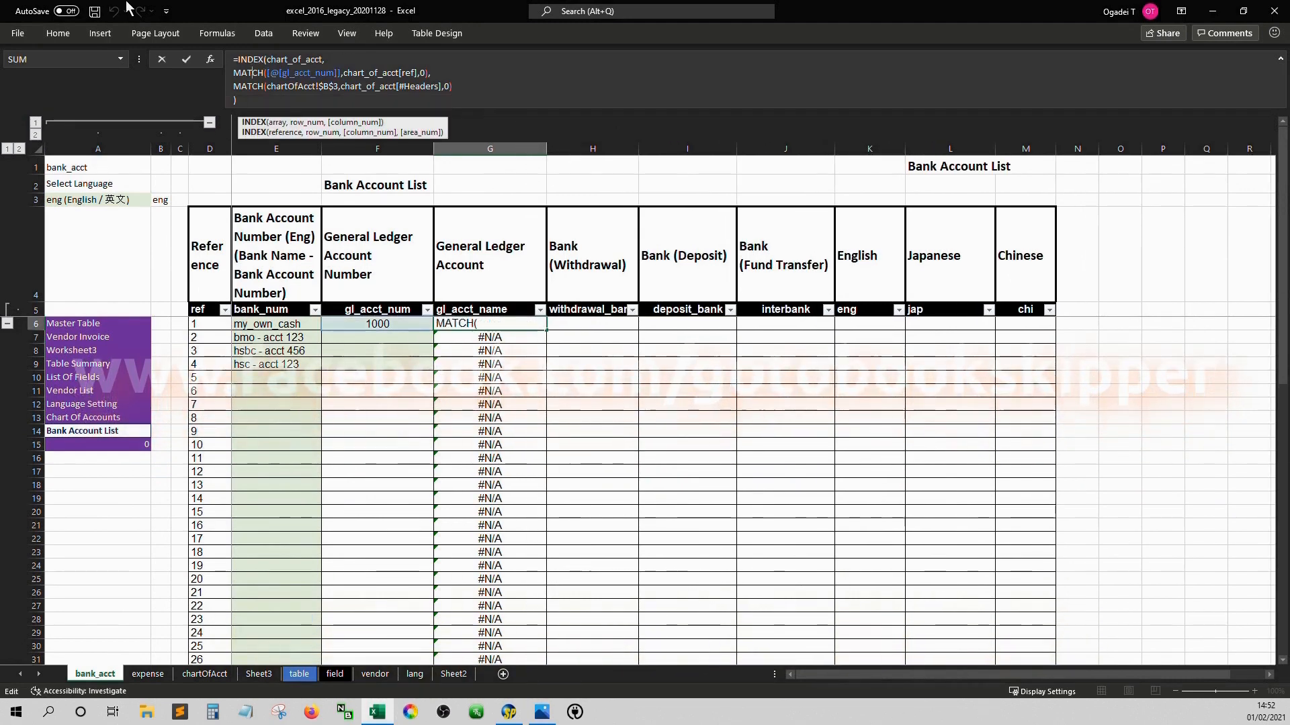
key("shift+Down")
key("shift+Down")
key("shift+Down")
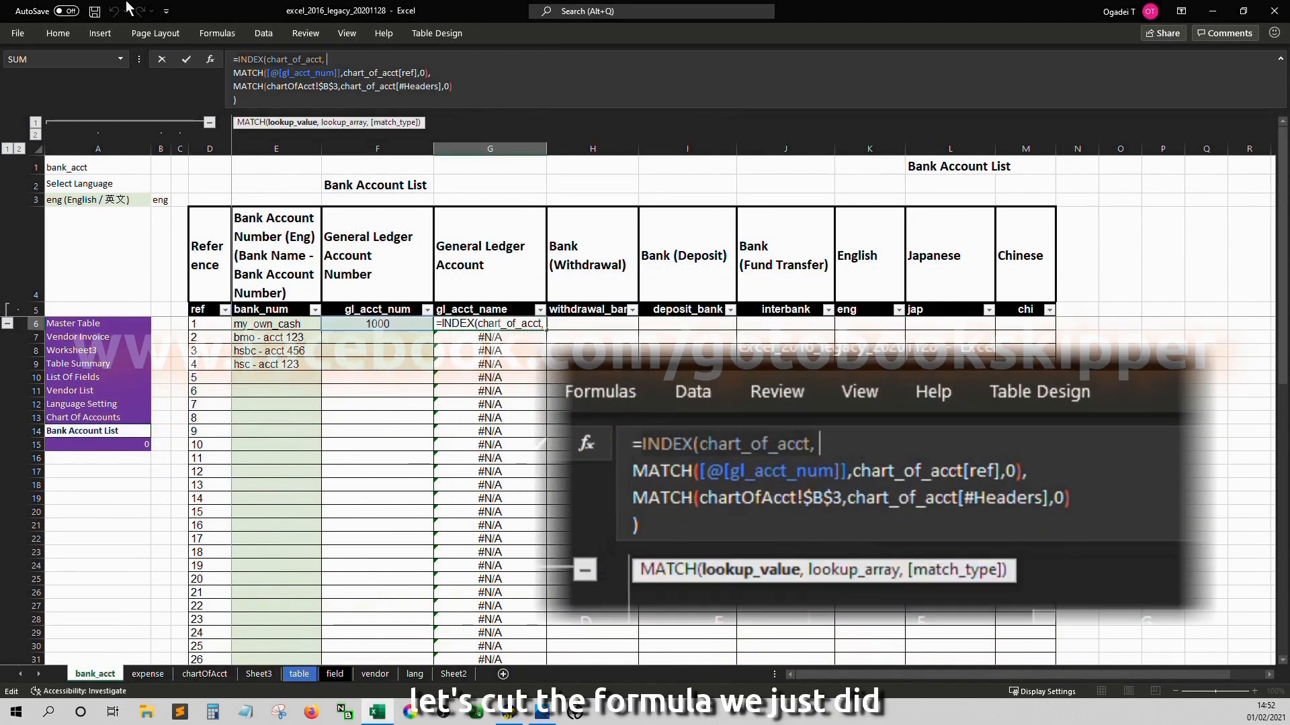
key("ctrl+x")
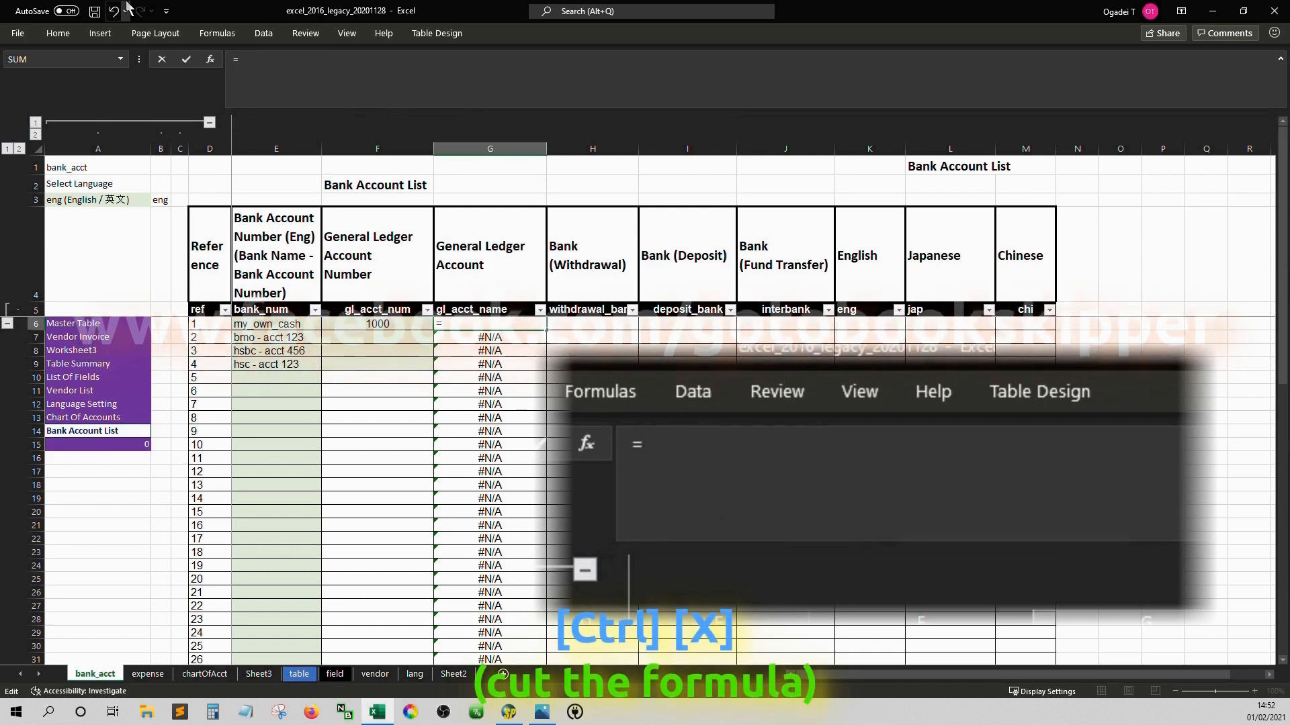
type("iferr")
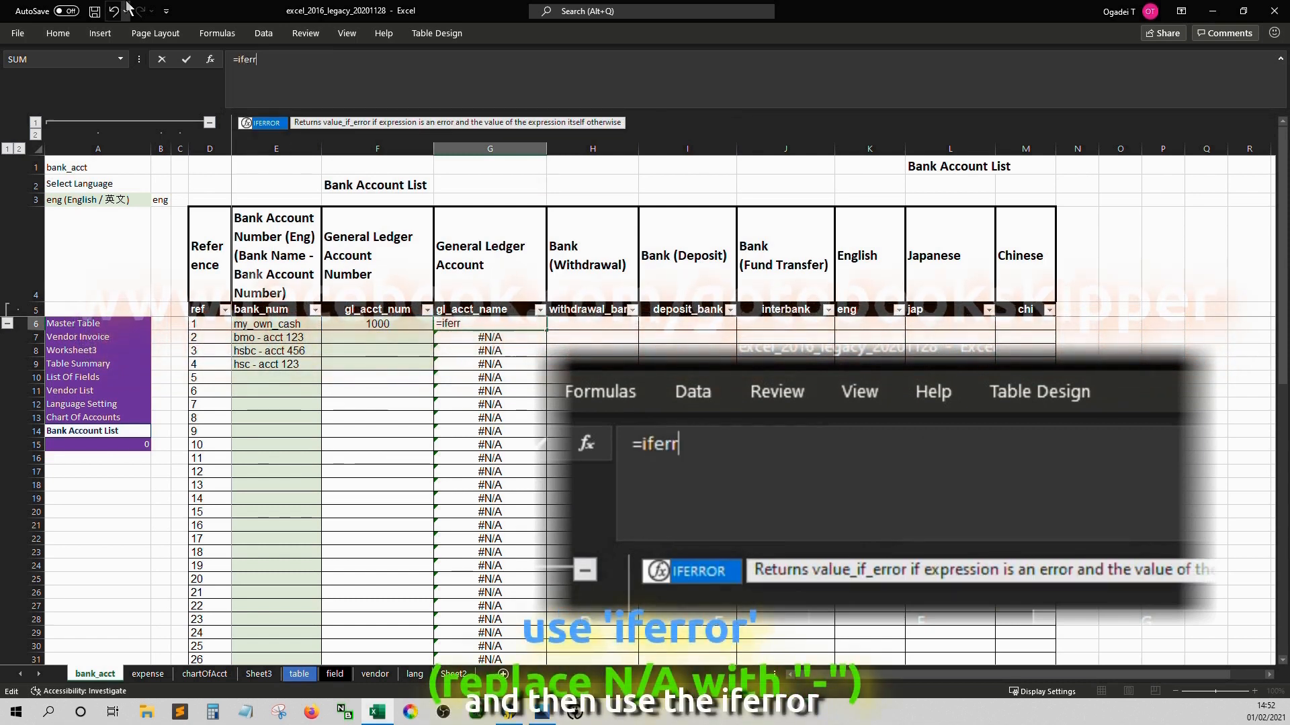
key("Tab")
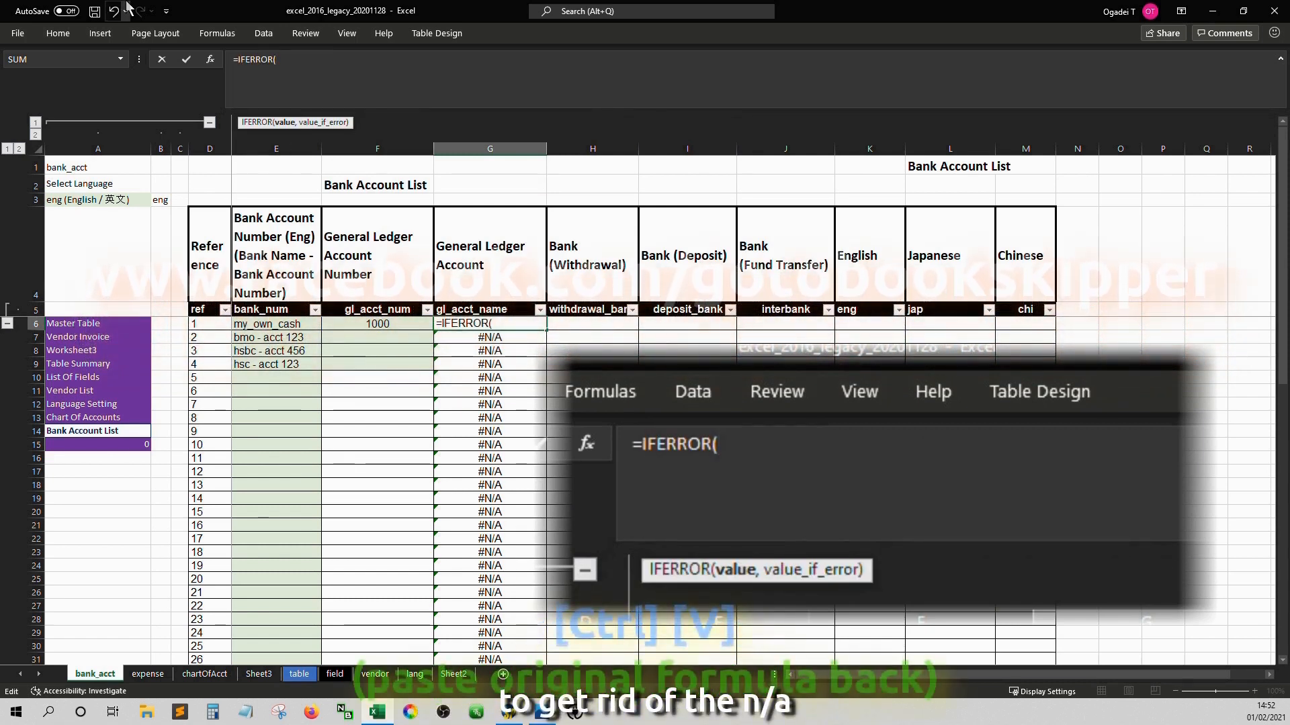
key("ctrl+v")
type(",")
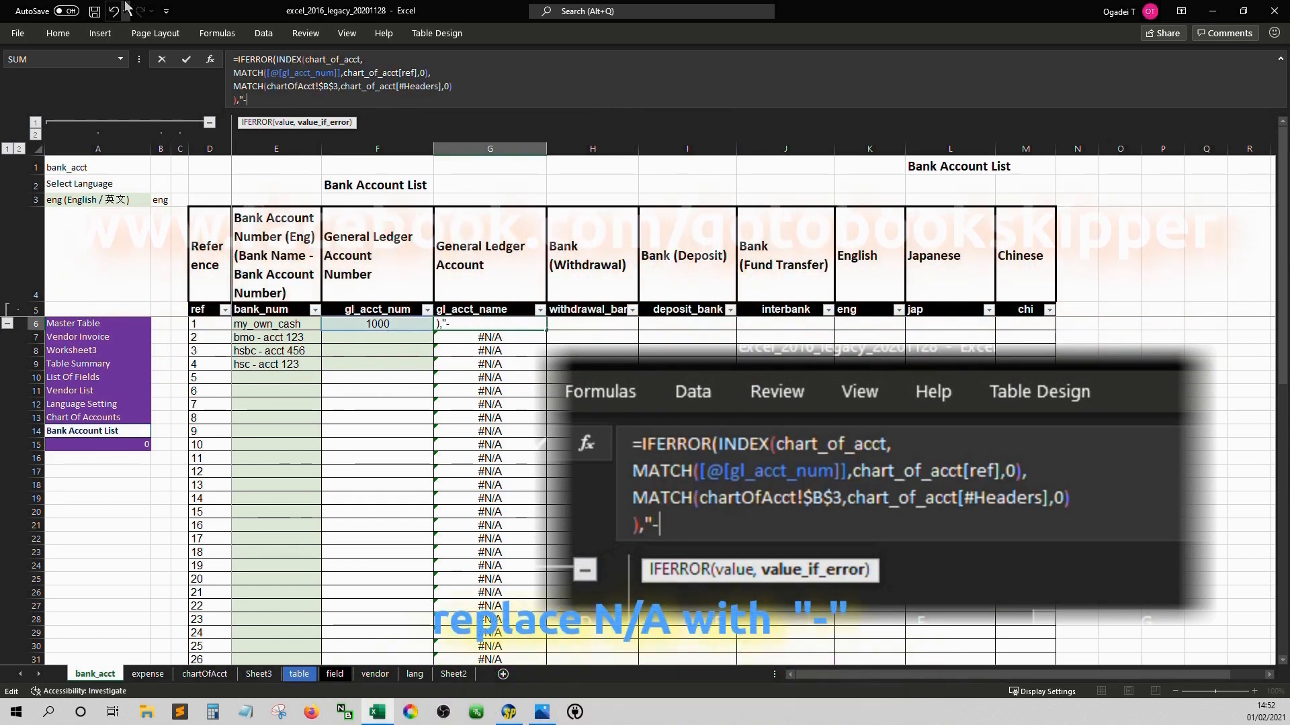
key("Return")
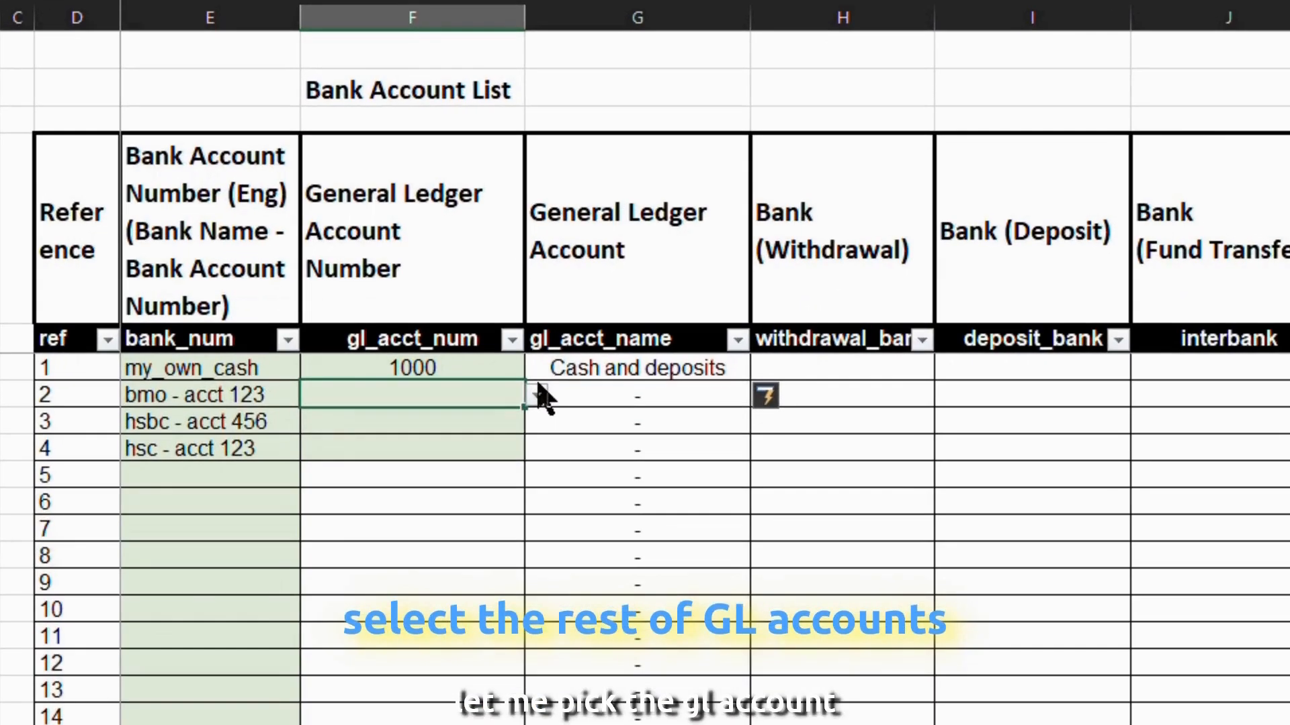
- Select GL account number 3260 for bmo - acct 123 and fit the gl_acct_name column's width to its contents
left_click(440, 338)
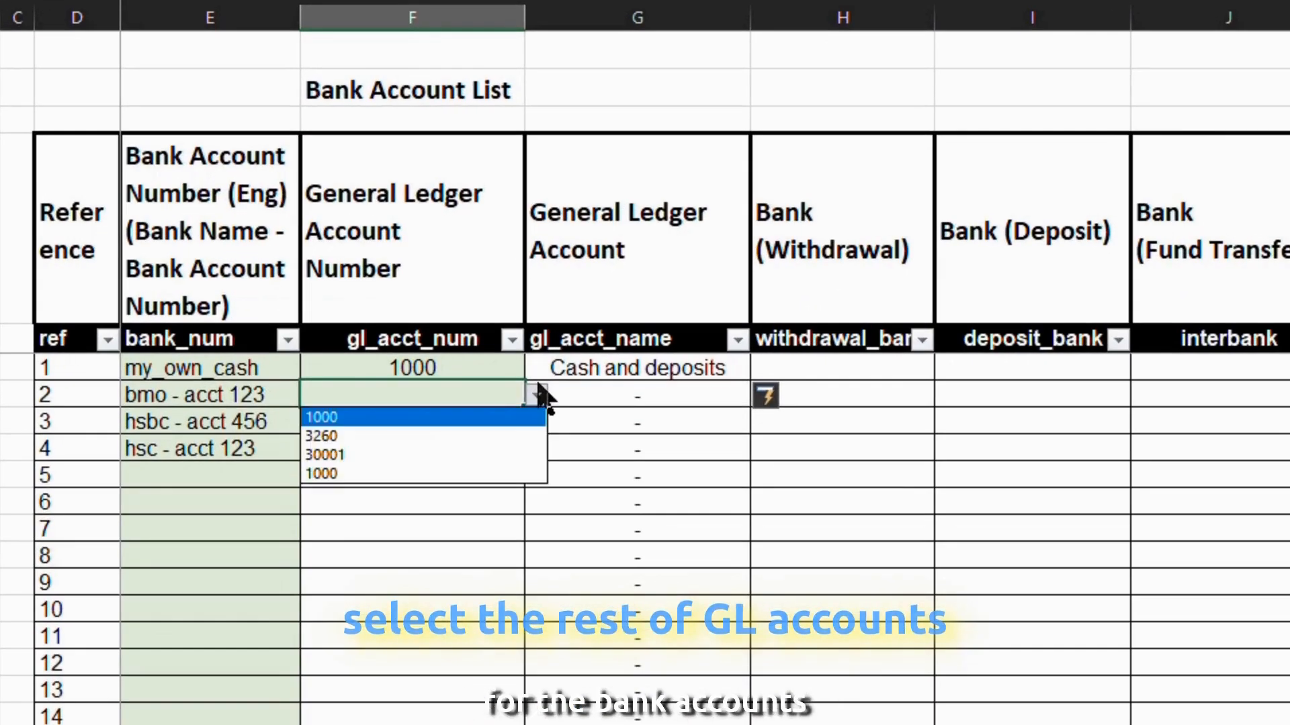
key("Down")
key("Return")
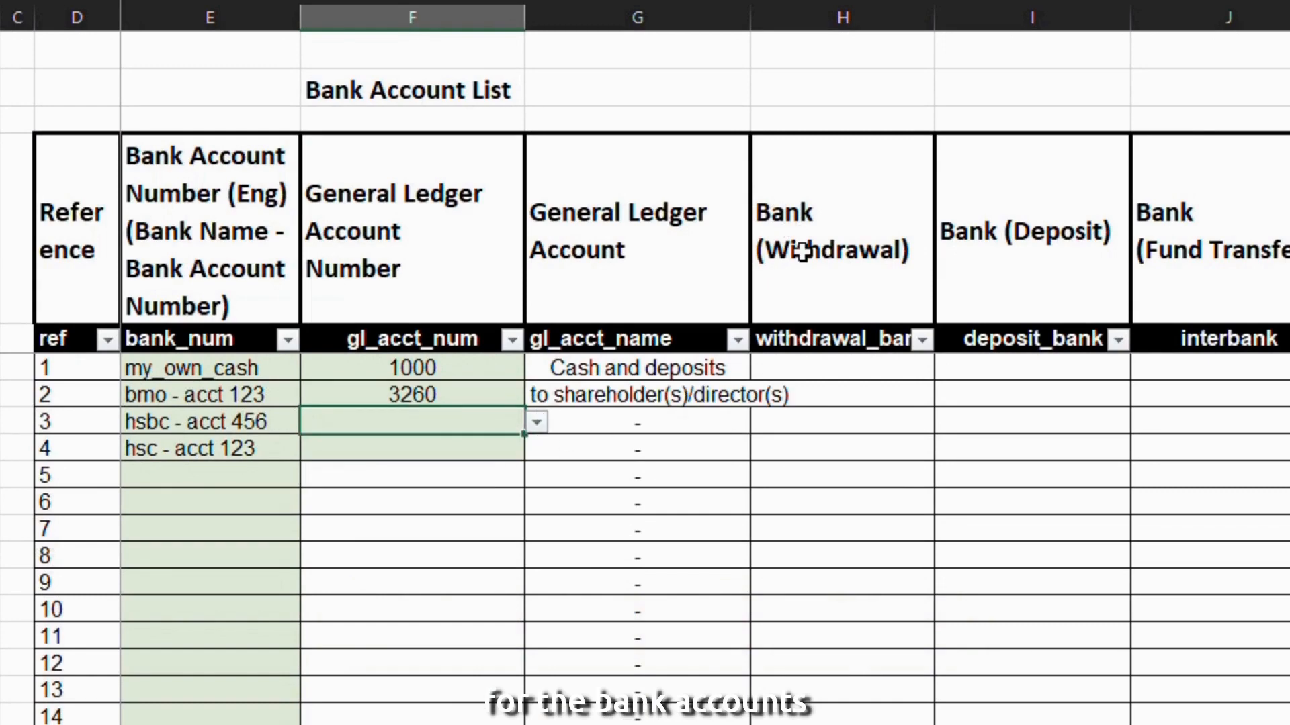
key("Right")
double_click(750, 17)
- Select GL account number 30001 for hsbc - acct 456
left_click(497, 424)
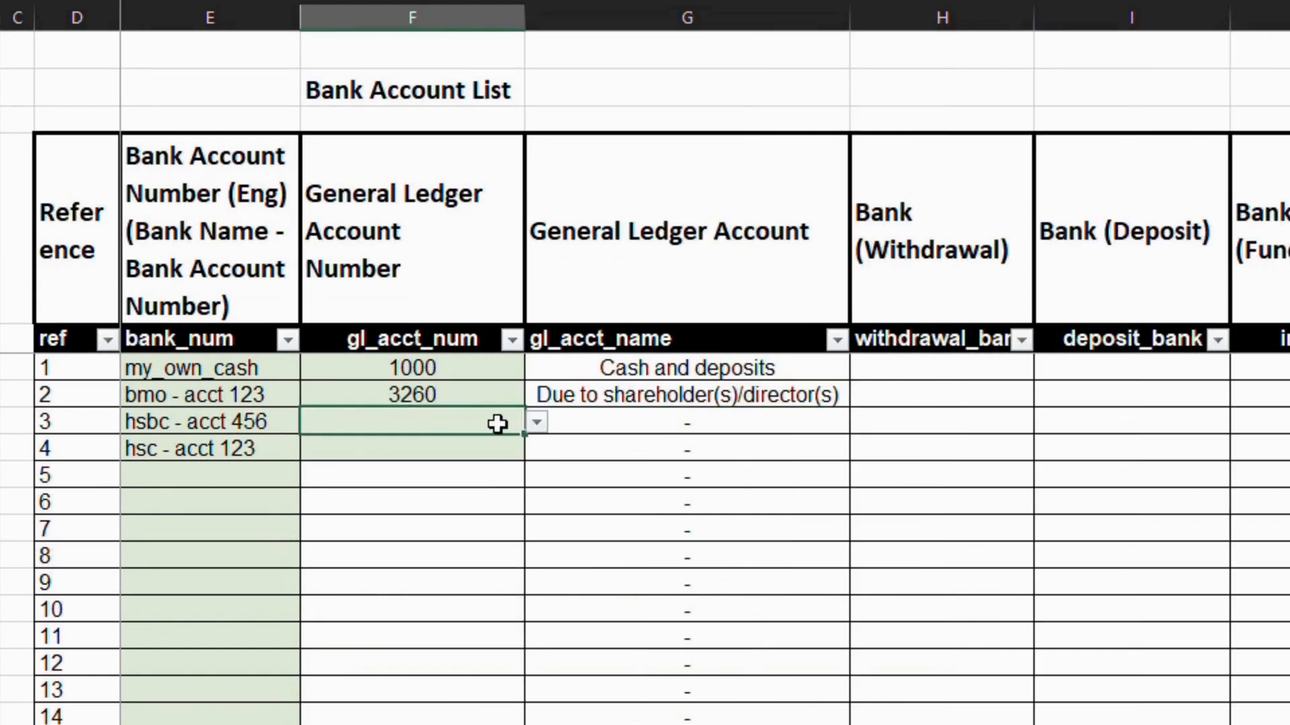
left_click(535, 425)
left_click(510, 481)
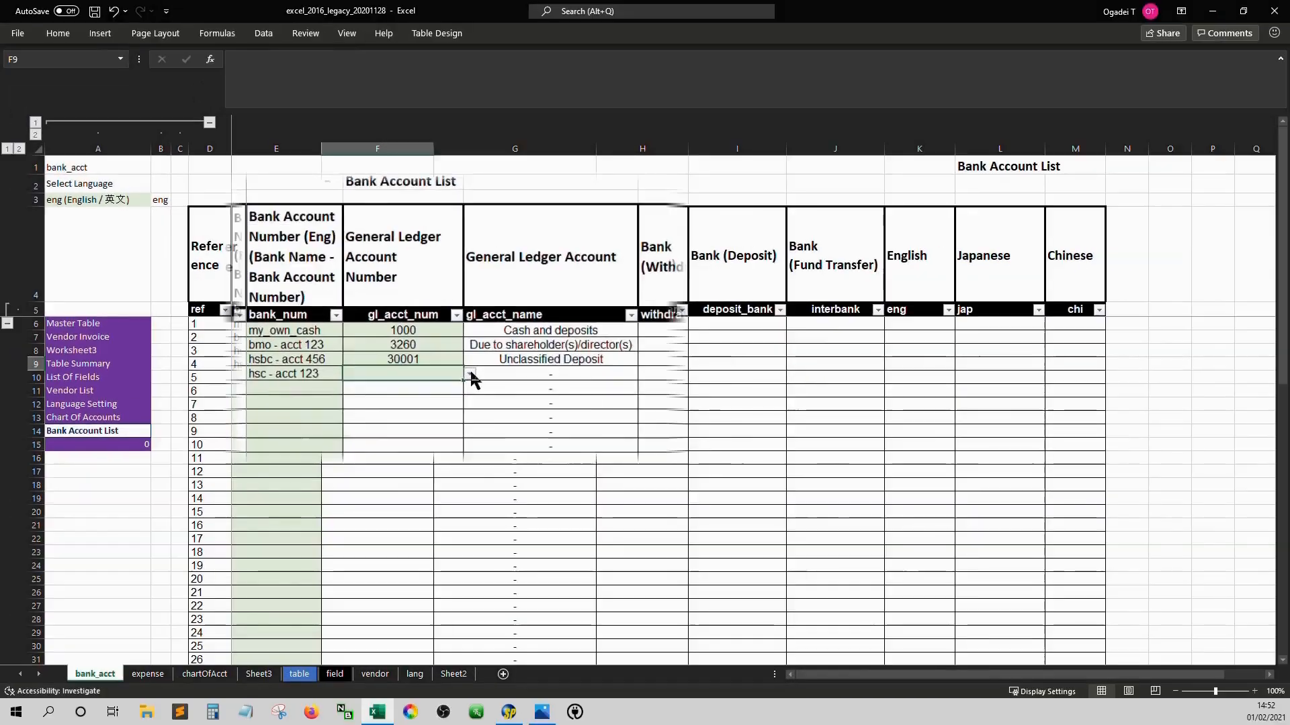
left_click(469, 376)
key("Down")
key("Down")
key("Down")
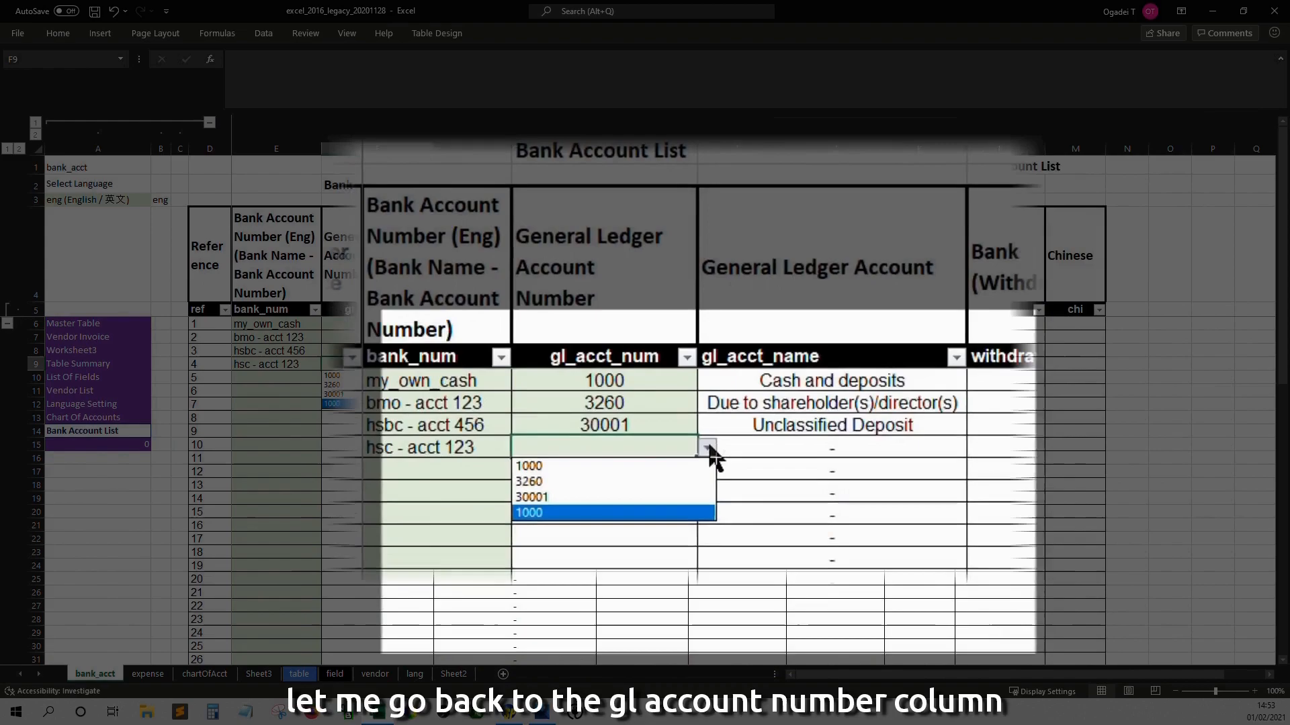
left_click(849, 490)
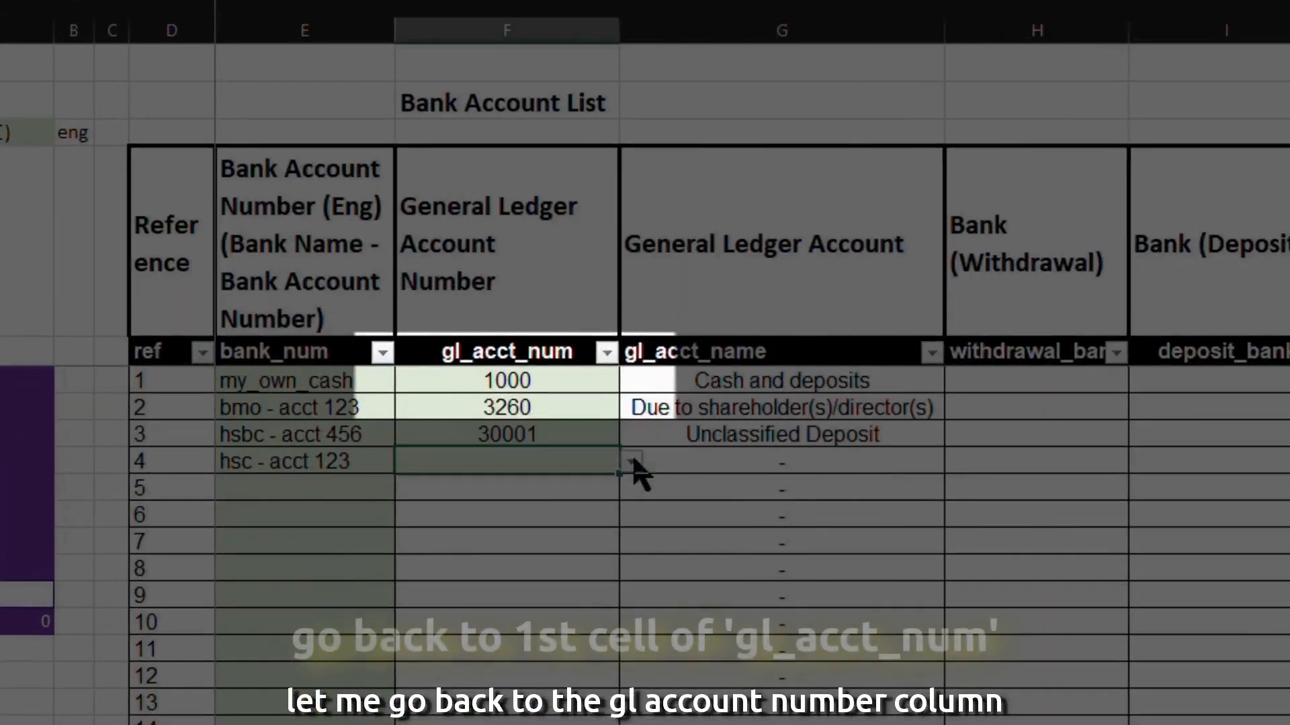
- Remove the duplicate 1000 at the end of the list source in the first gl_acct_num cell's data validation
key("Up")
key("Up")
key("Up")
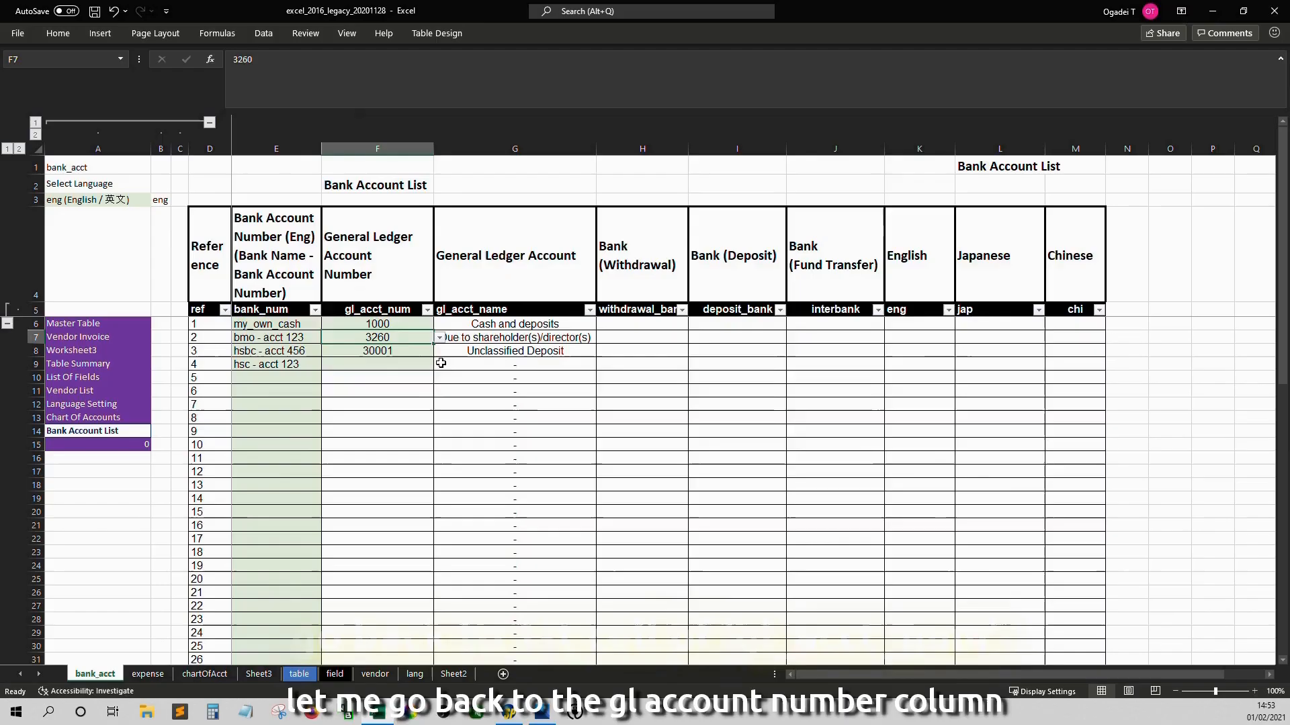
key("alt+d")
key("l")
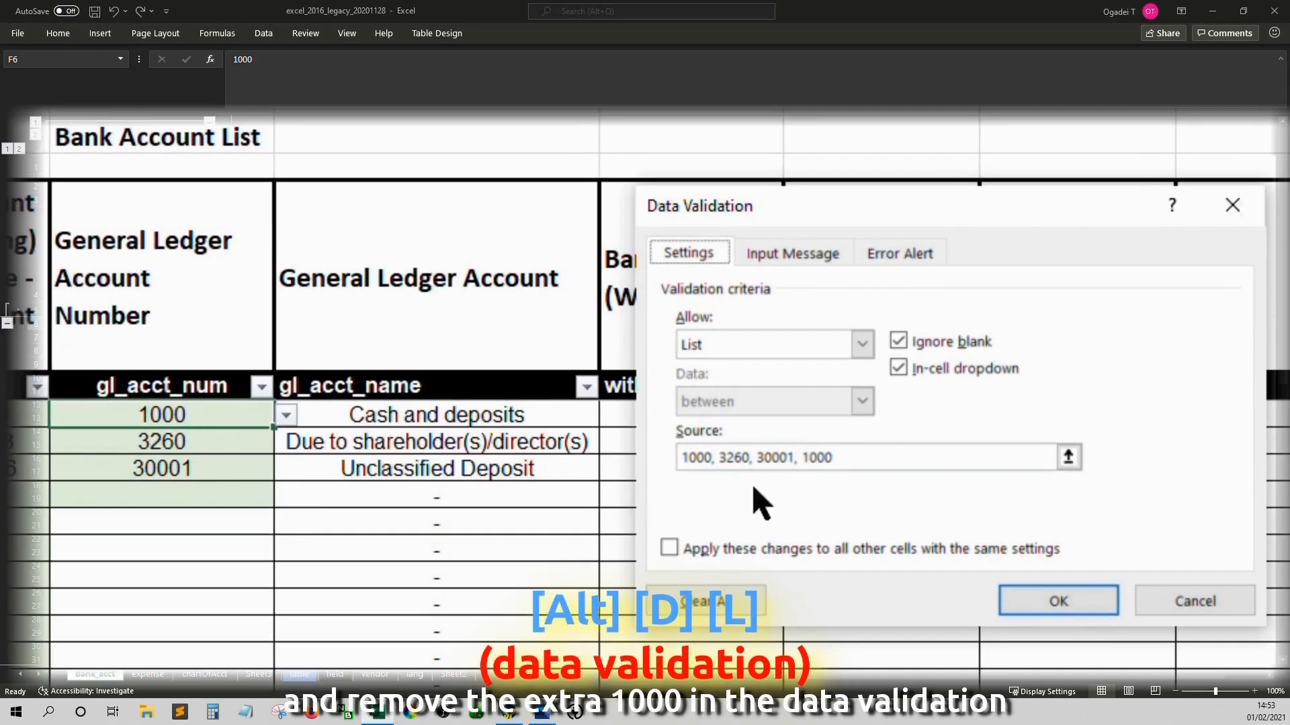
left_click(861, 459)
key("BackSpace")
key("BackSpace")
key("BackSpace")
key("BackSpace")
key("BackSpace")
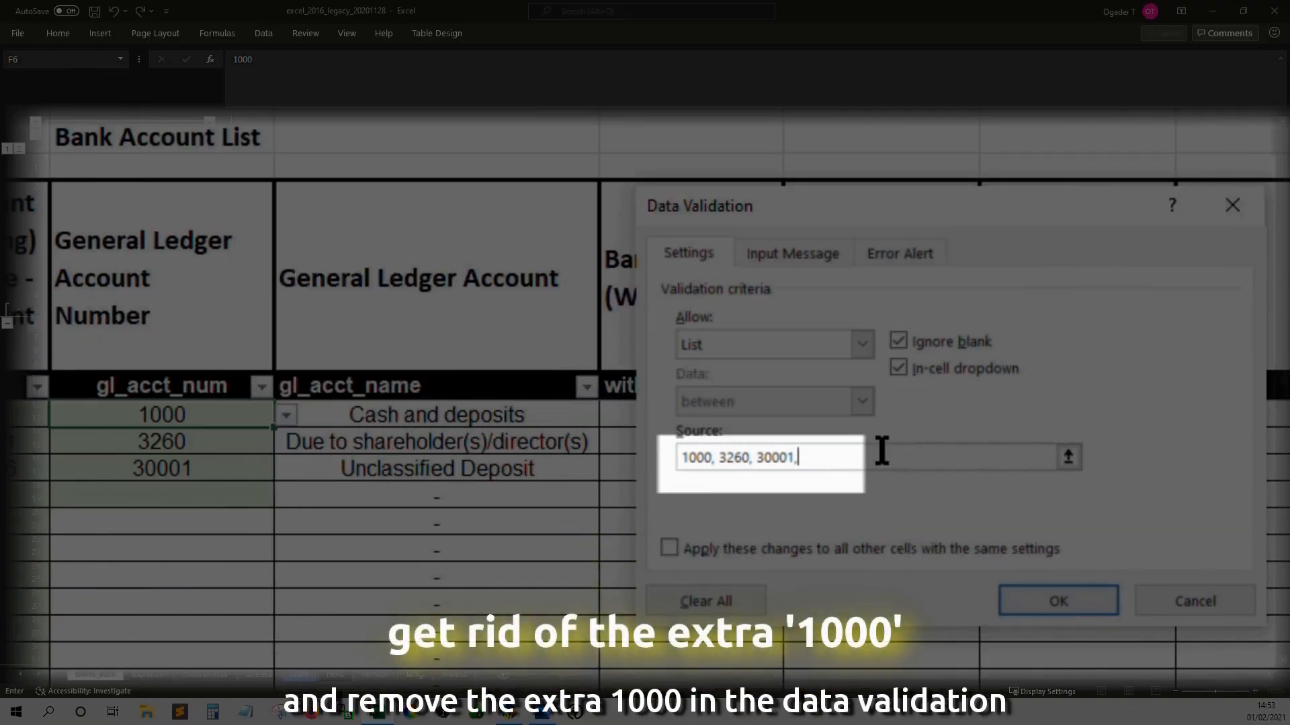
left_click(1021, 595)
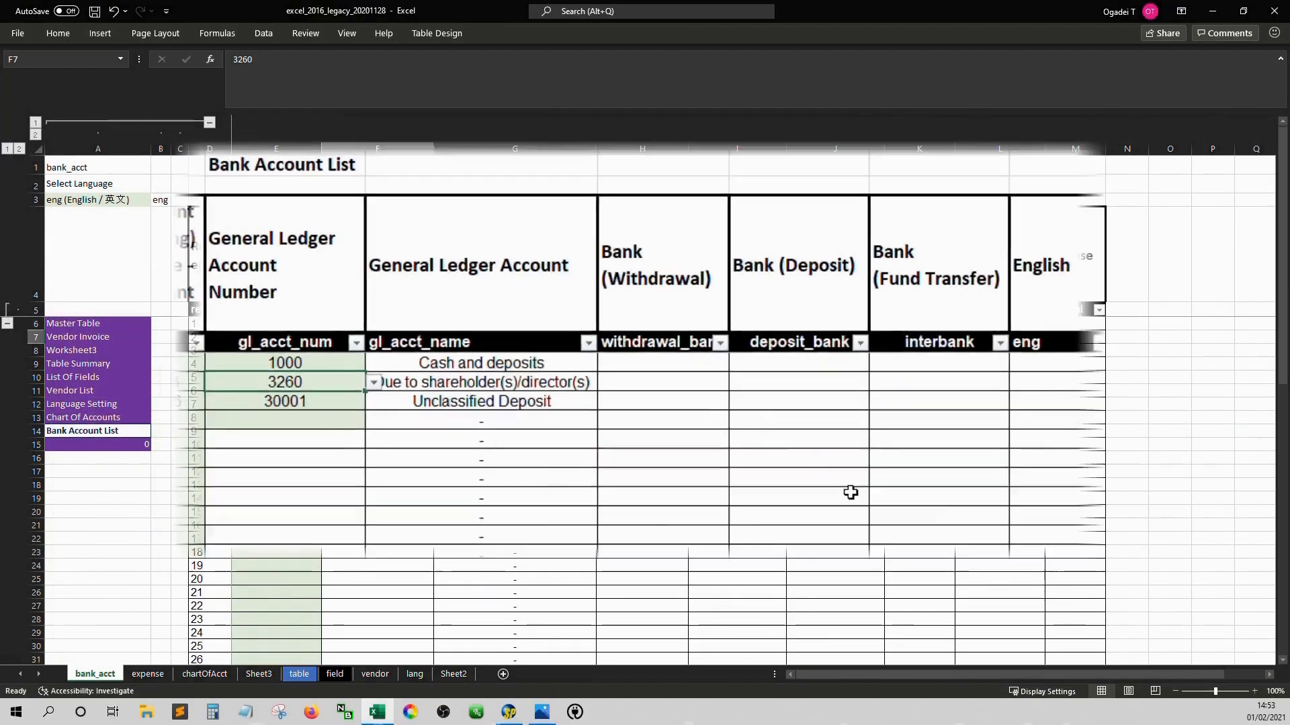
- Copy the first gl_acct_num cell and paste only its validation over the whole gl_acct_num column
key("ctrl+shift+Down")
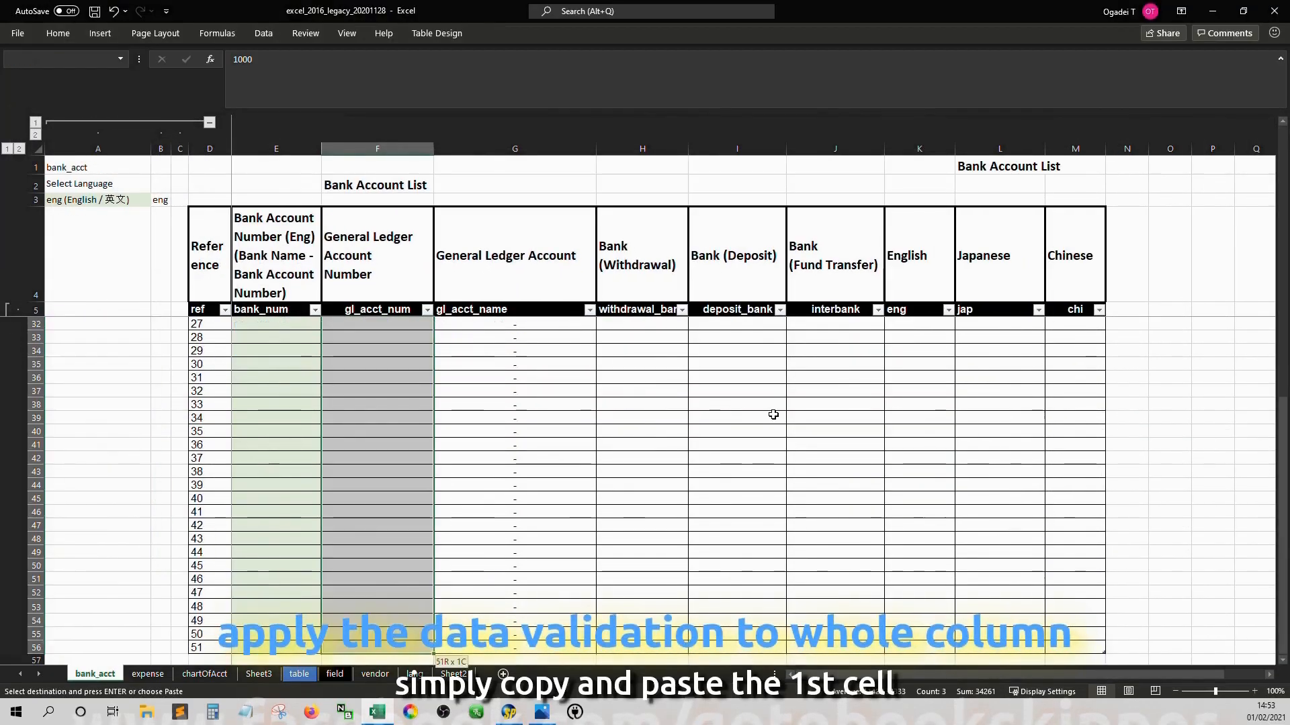
key("ctrl+q")
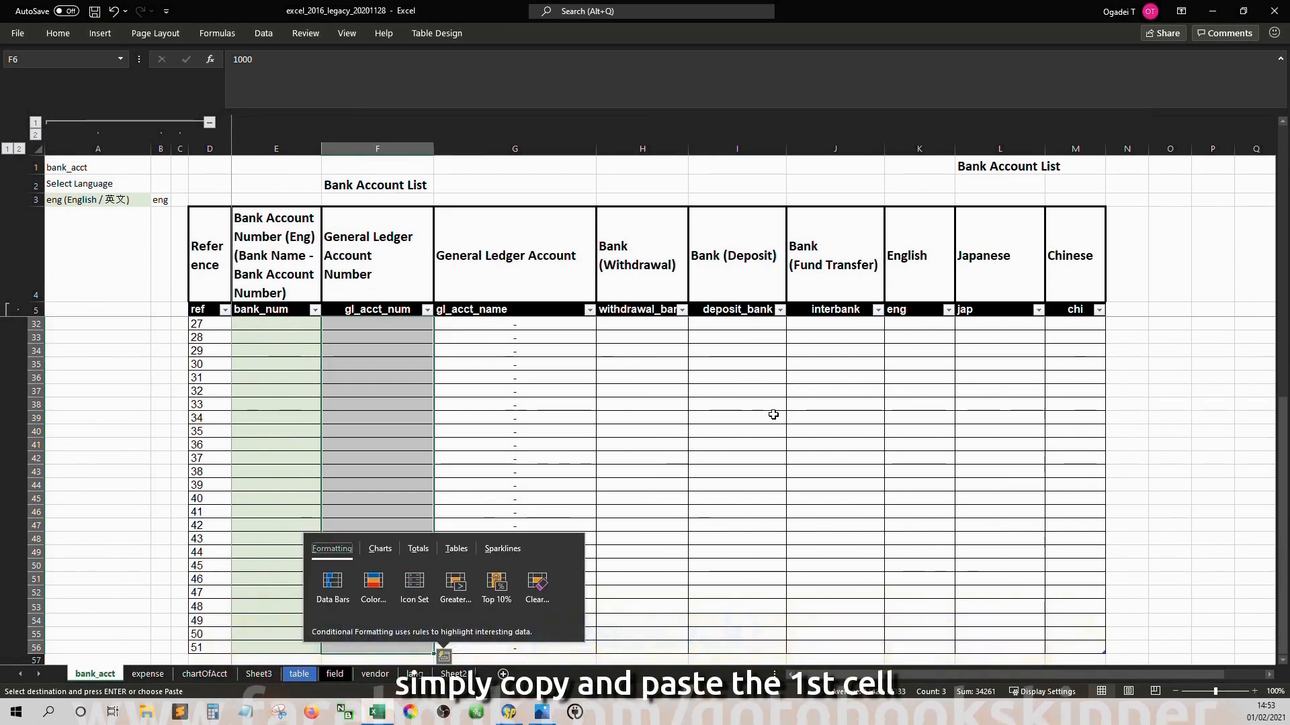
right_click(356, 371)
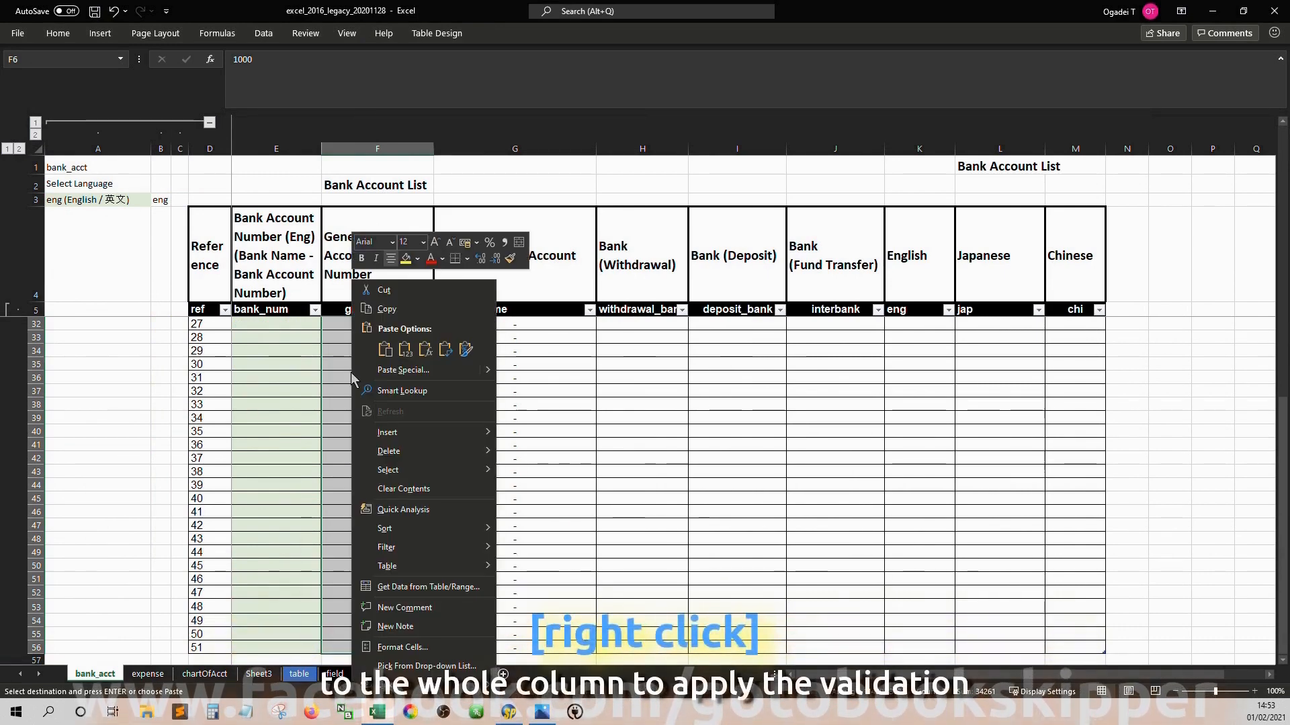
left_click(411, 370)
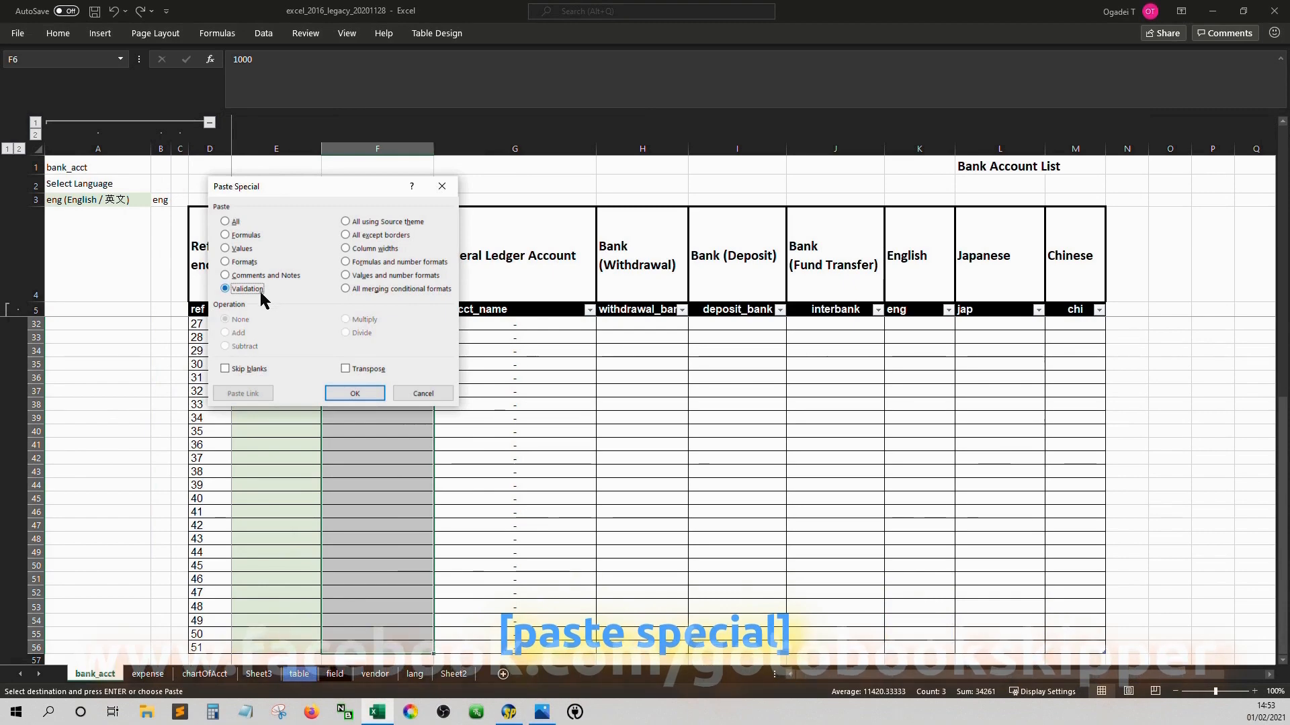
left_click(356, 393)
- Select GL account number 1000 for hsc - acct 123
key("Down")
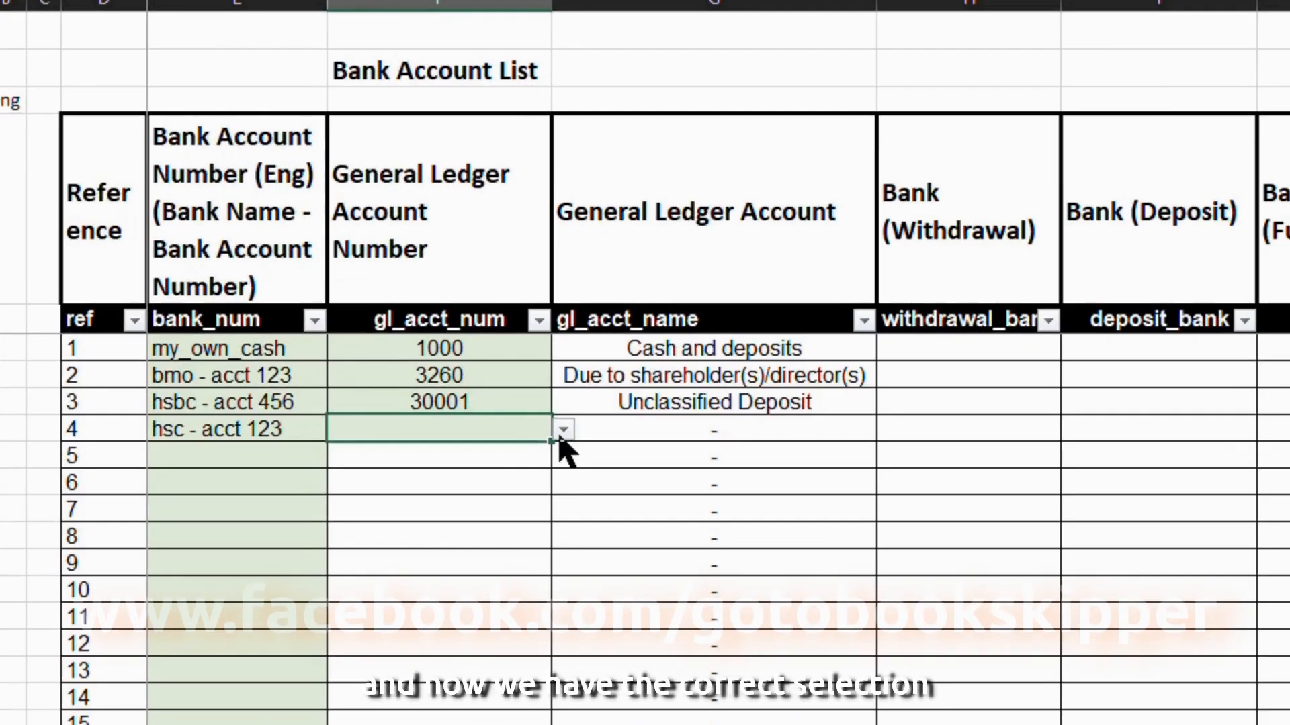
left_click(439, 364)
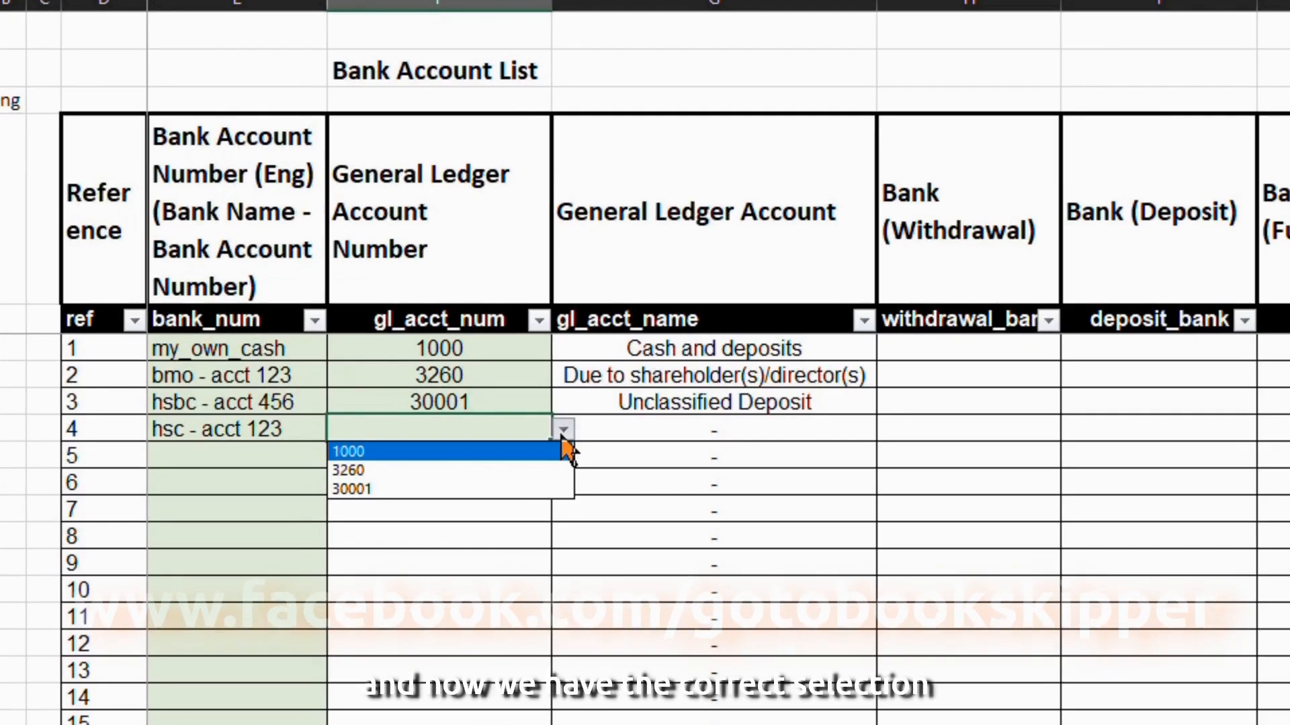
left_click(563, 448)
- In the first gl_acct_name formula, delete chartOfAcct!$B$3 from the second MATCH's lookup value
left_click(645, 349)
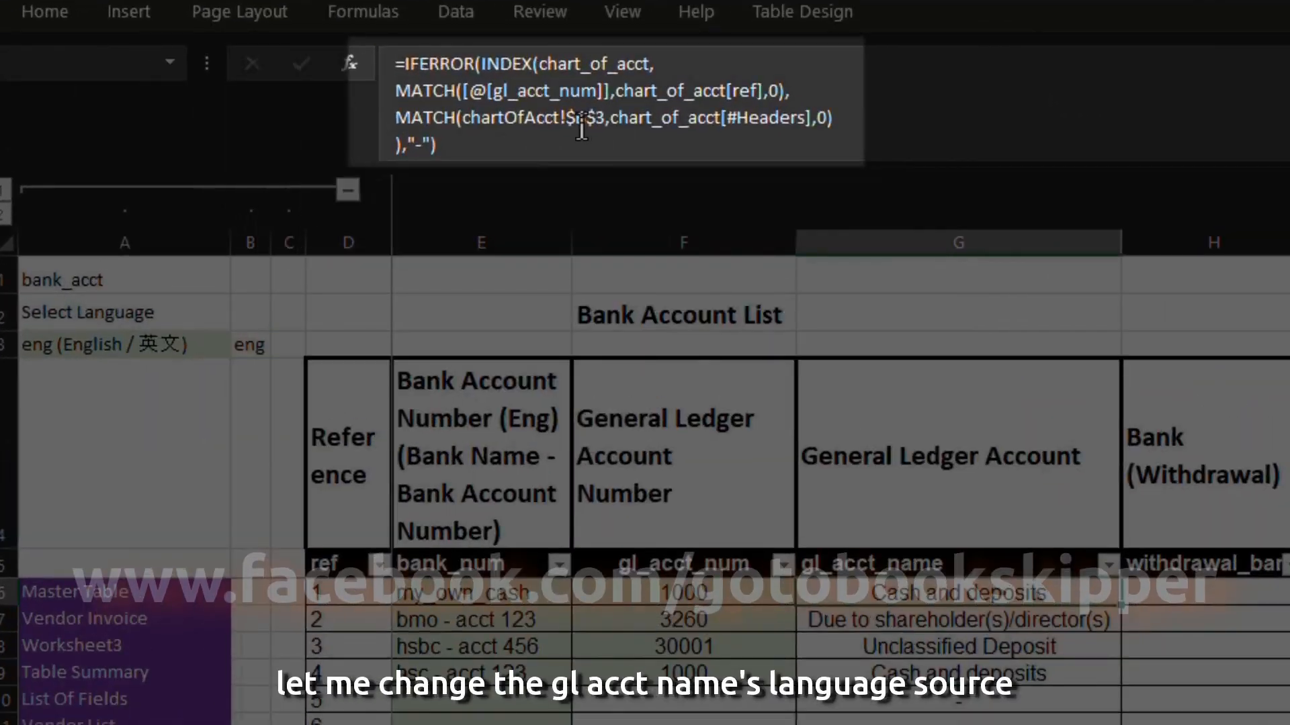
left_click(547, 128)
left_click(551, 119)
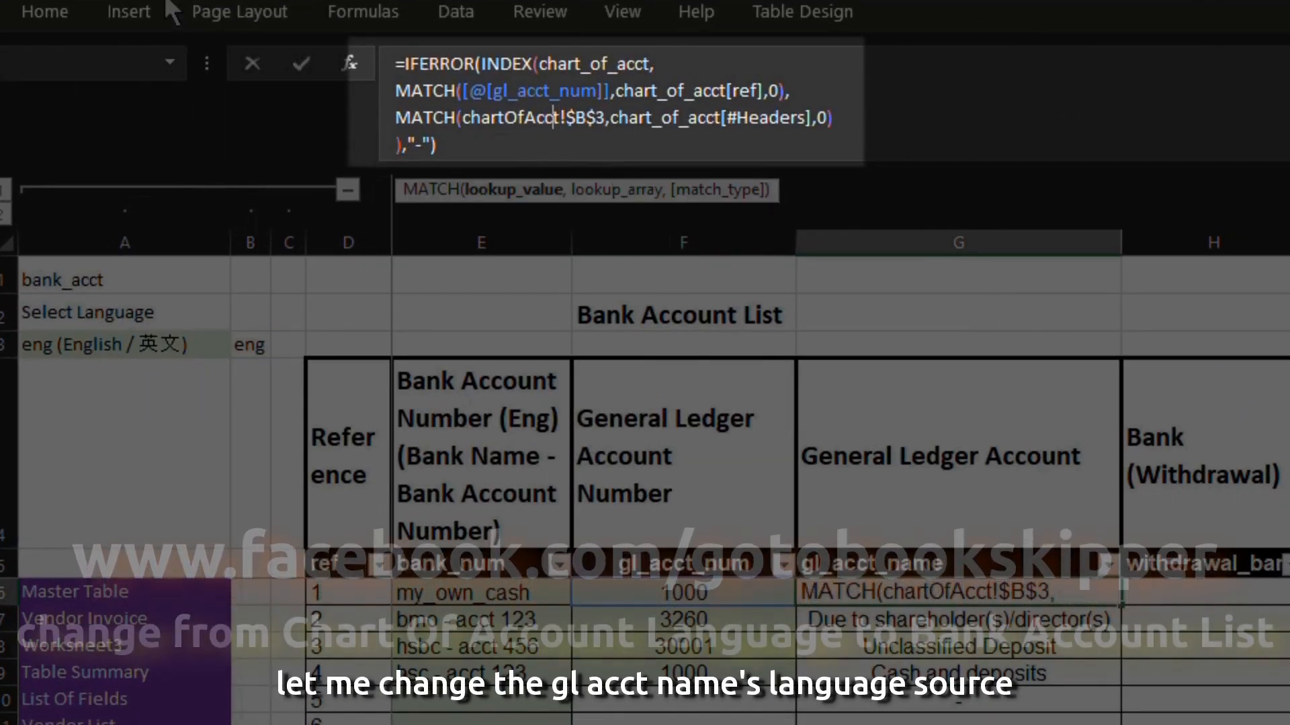
key("Right")
key("Right")
key("Right")
key("Right")
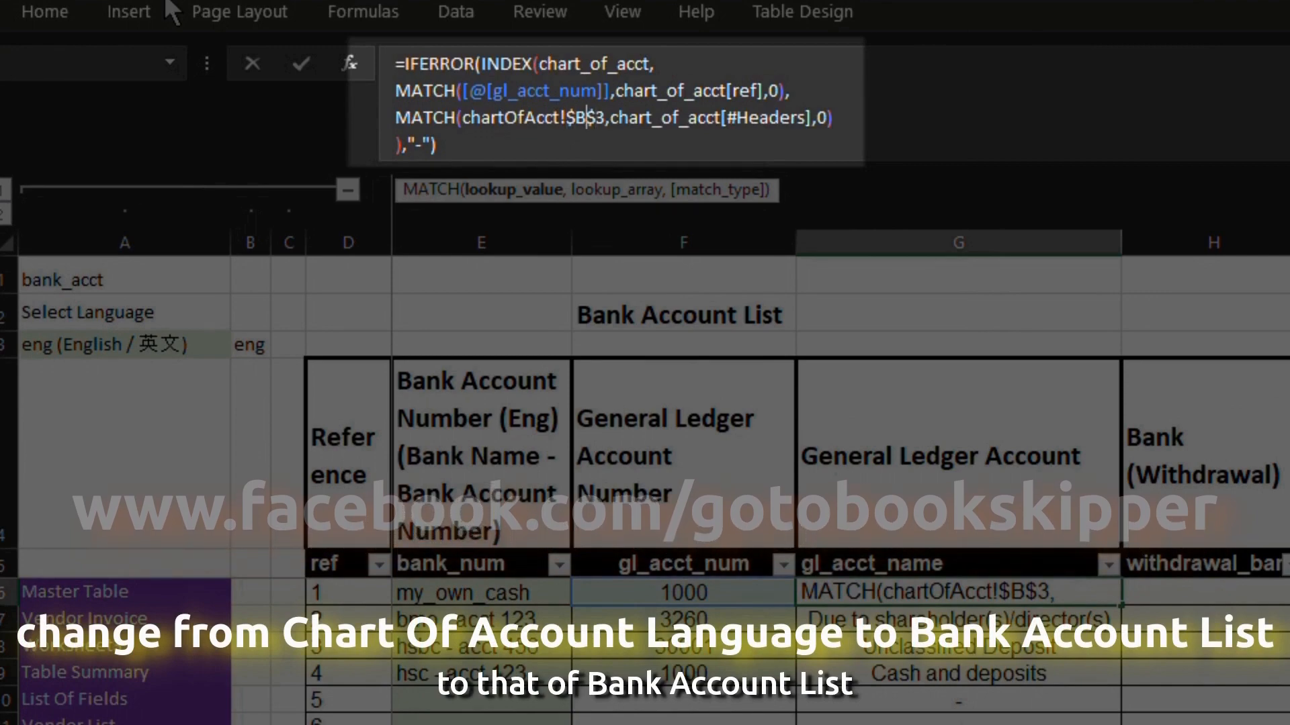
key("BackSpace")
key("BackSpace")
key("BackSpace")
key("BackSpace")
key("BackSpace")
key("BackSpace")
key("BackSpace")
key("BackSpace")
key("BackSpace")
key("BackSpace")
key("BackSpace")
key("BackSpace")
key("BackSpace")
key("BackSpace")
key("BackSpace")
key("BackSpace")
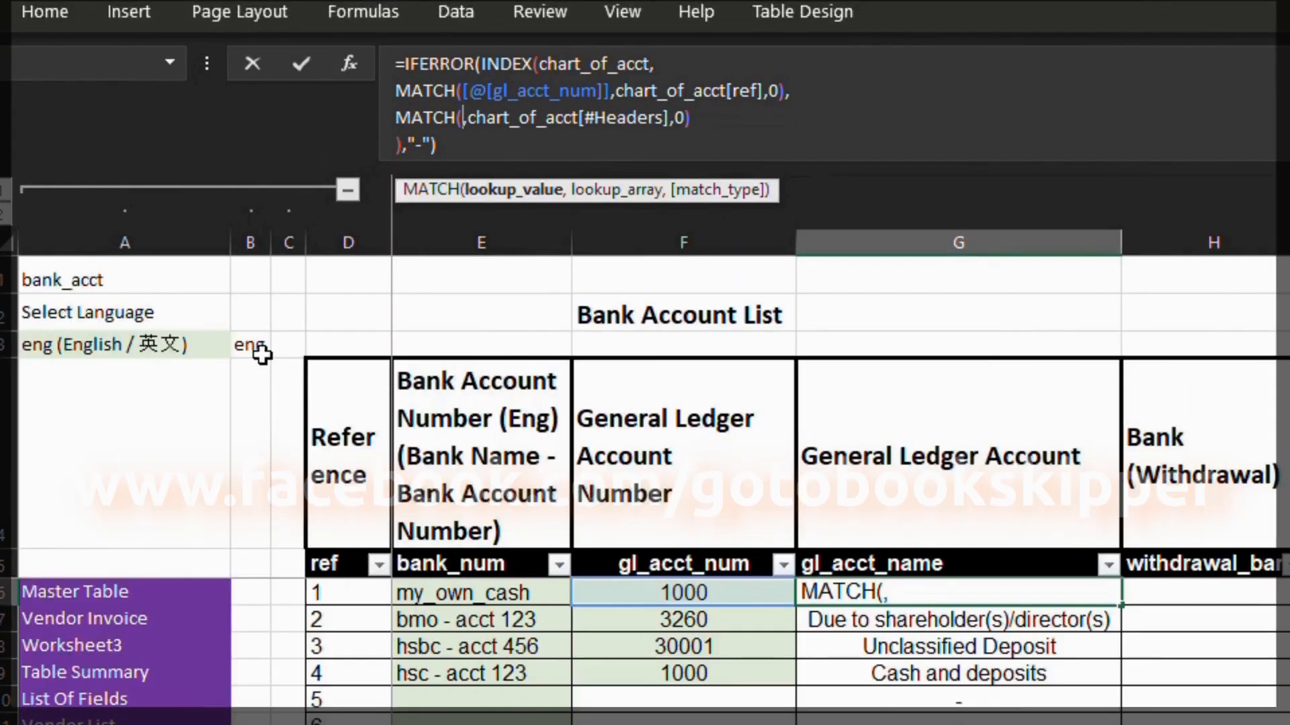
- Use the bank_acct sheet's own language code cell $B$3, locked as absolute, as the lookup value and enter the formula
left_click(259, 345)
key("F4")
key("Return")
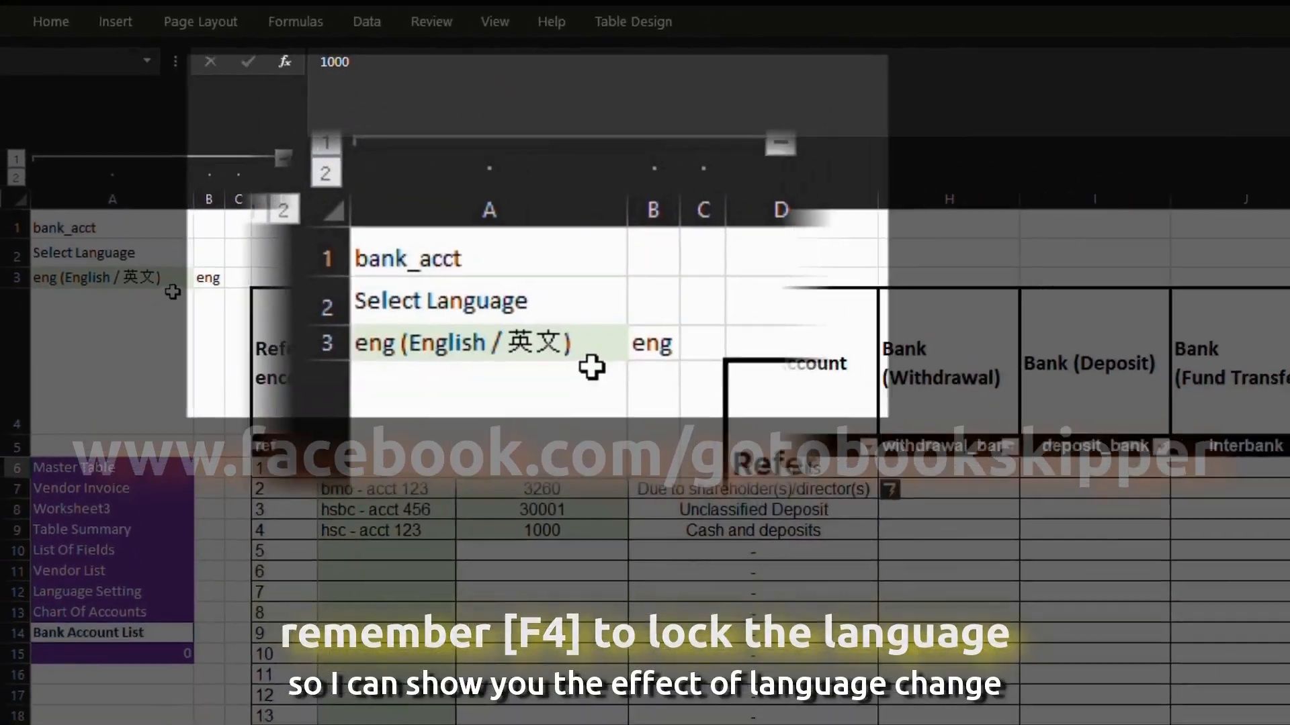
- Switch the sheet's language to chi (Chinese / 中文) to see its effect on the account names
left_click(168, 282)
left_click(156, 200)
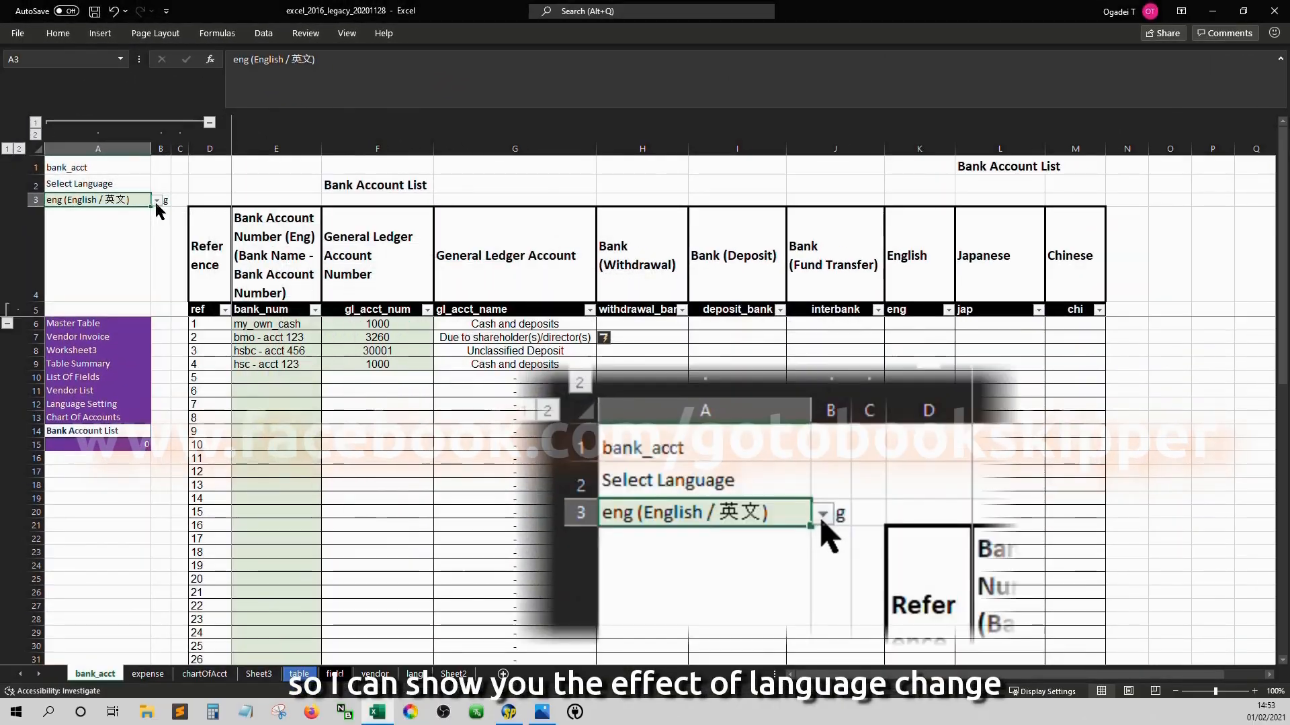
key("Down")
key("Return")
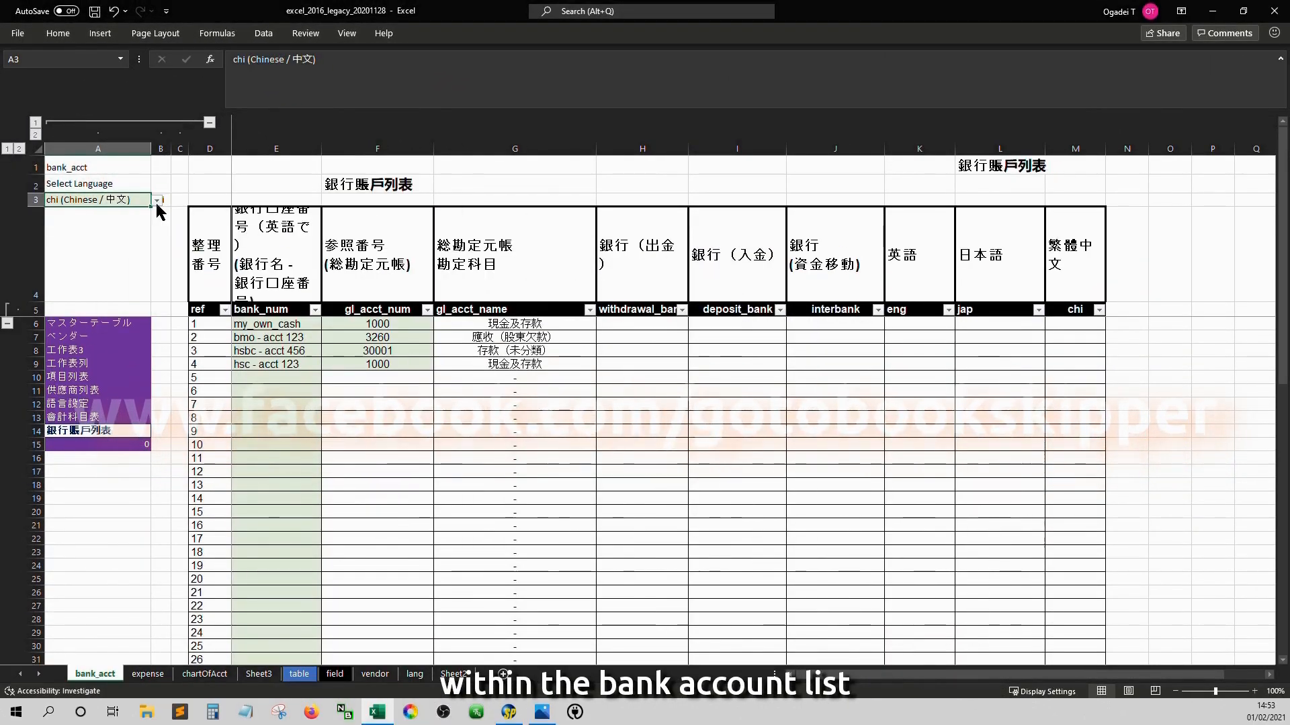
- Switch the sheet's language back to eng (English / 英文)
left_click(156, 202)
key("Up")
key("Return")
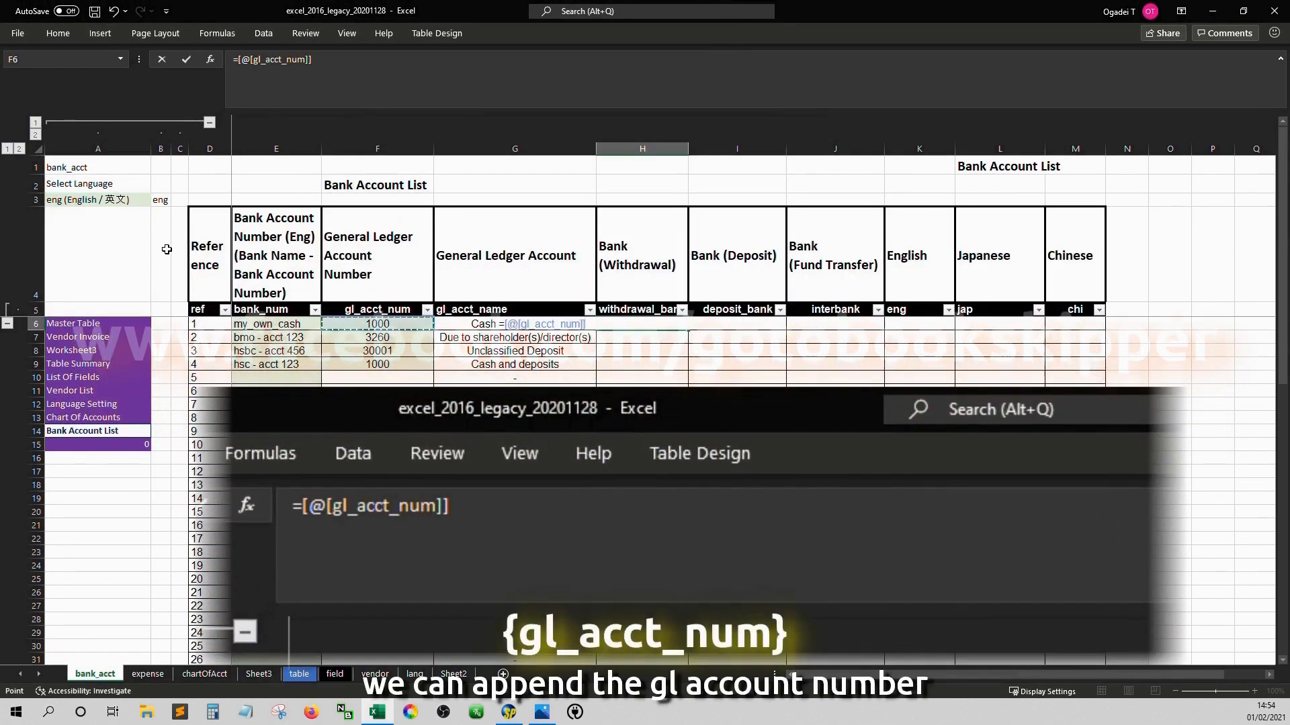
- Fill the first Bank (Withdrawal) cell with the formula =[@[gl_acct_num]]&"|"&[@[gl_acct_name]]
type("\"|\"&")
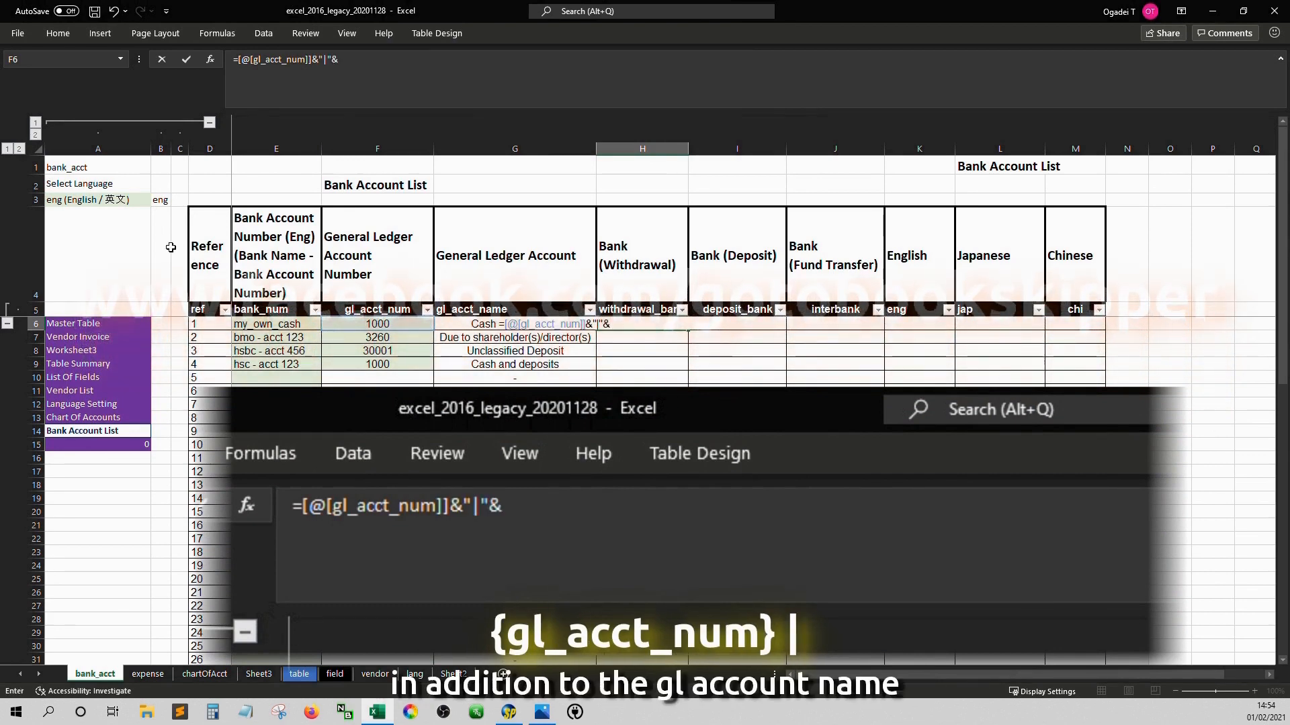
left_click(497, 266)
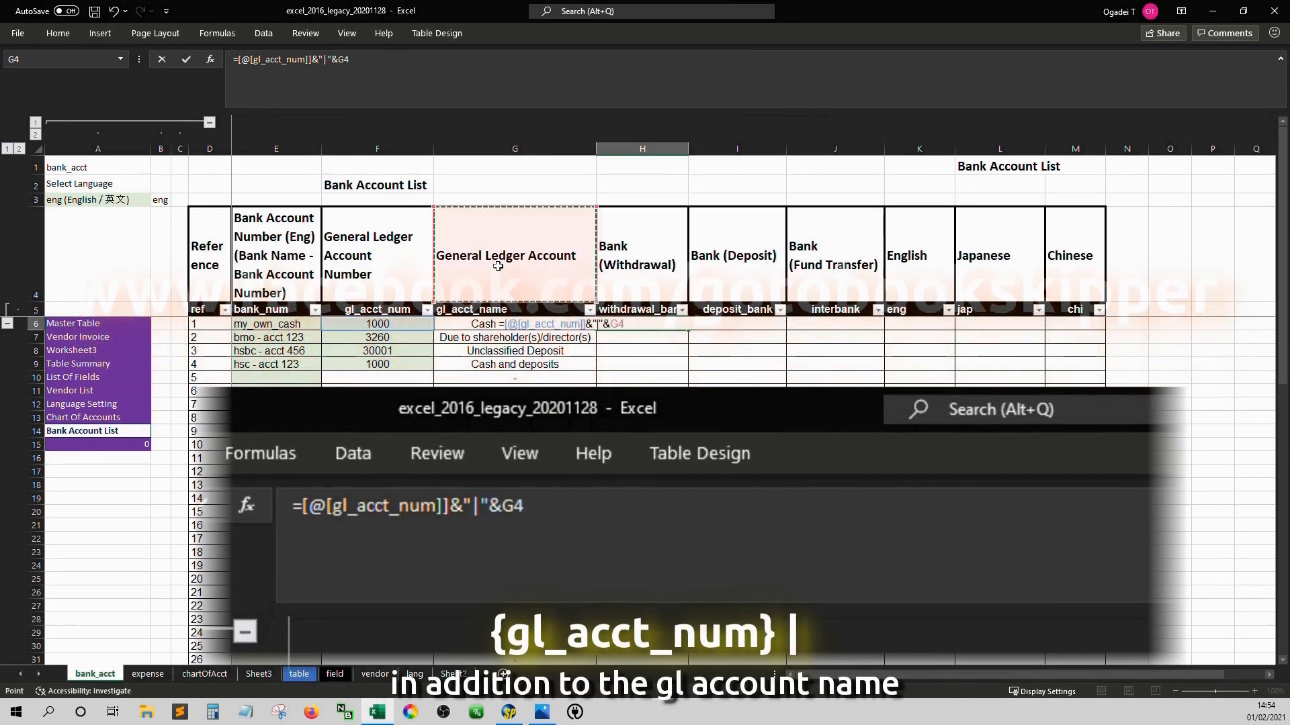
key("Down")
key("Down")
key("ctrl+Return")
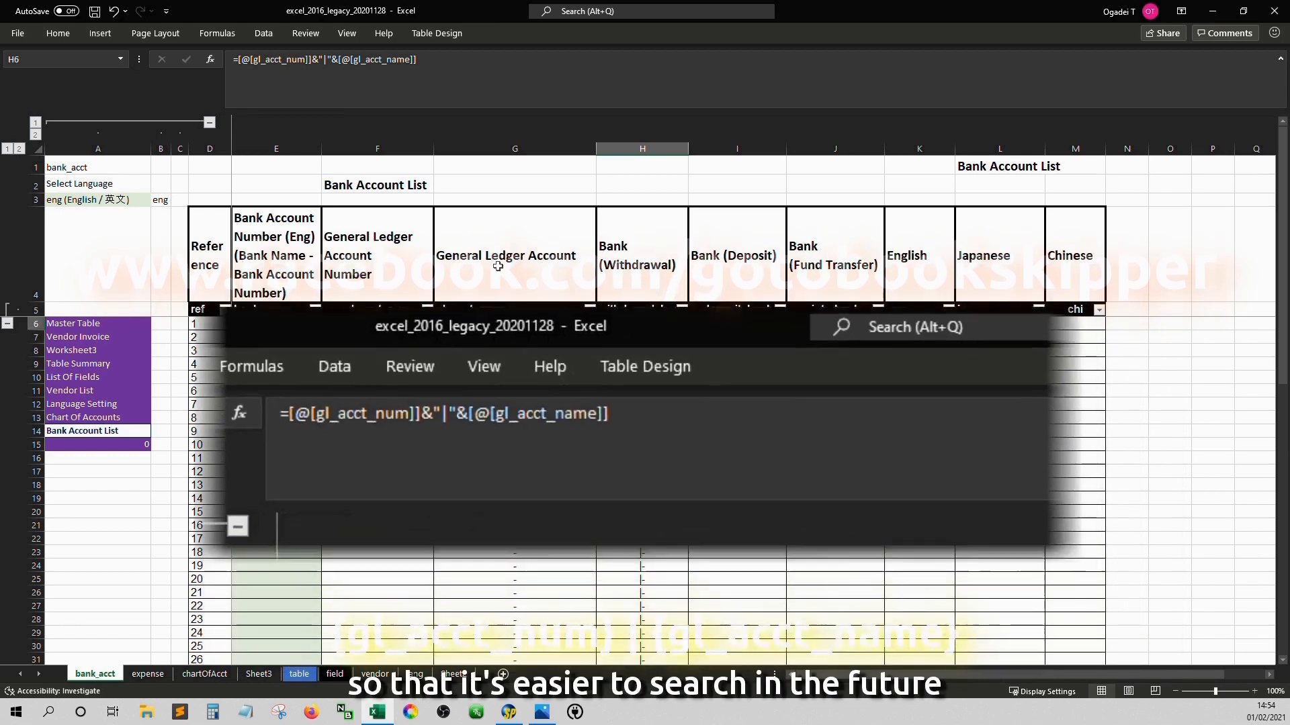
- Widen the Bank (Withdrawal) column to fit its combined labels and left-align its cells
left_click_drag(691, 155, 786, 156)
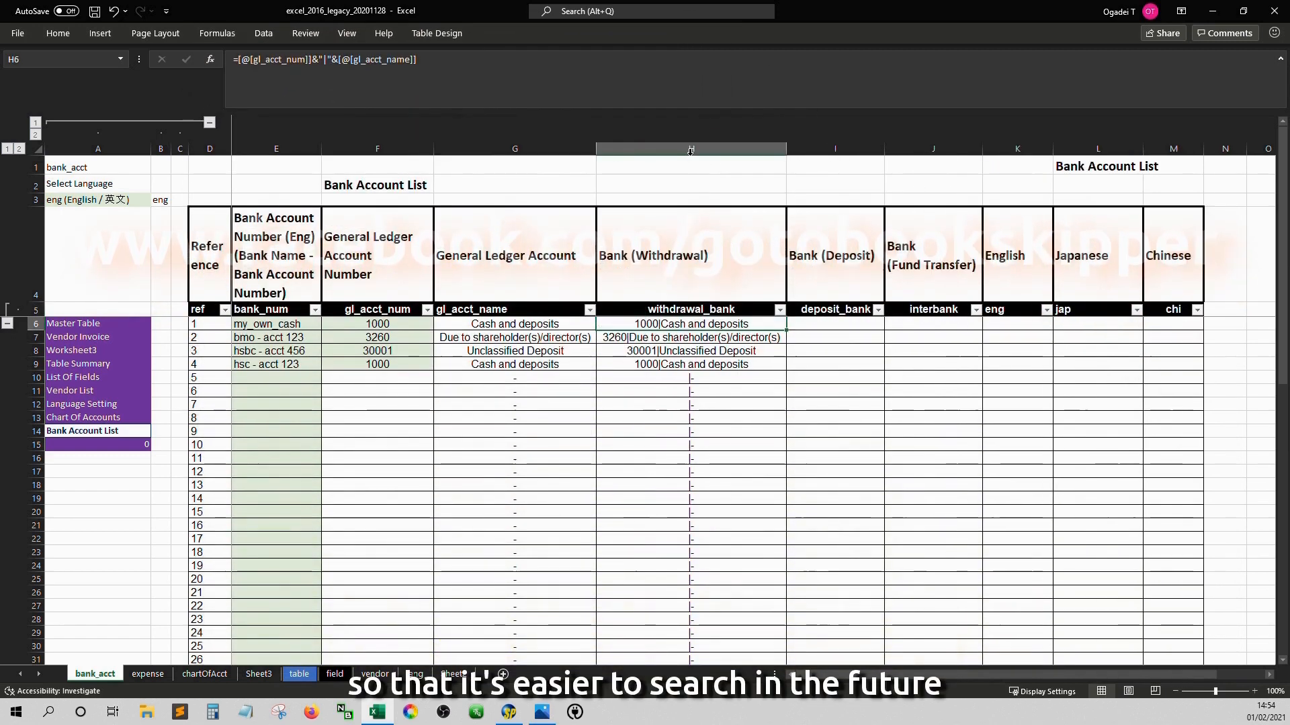
key("ctrl+shift+Down")
key("ctrl+1")
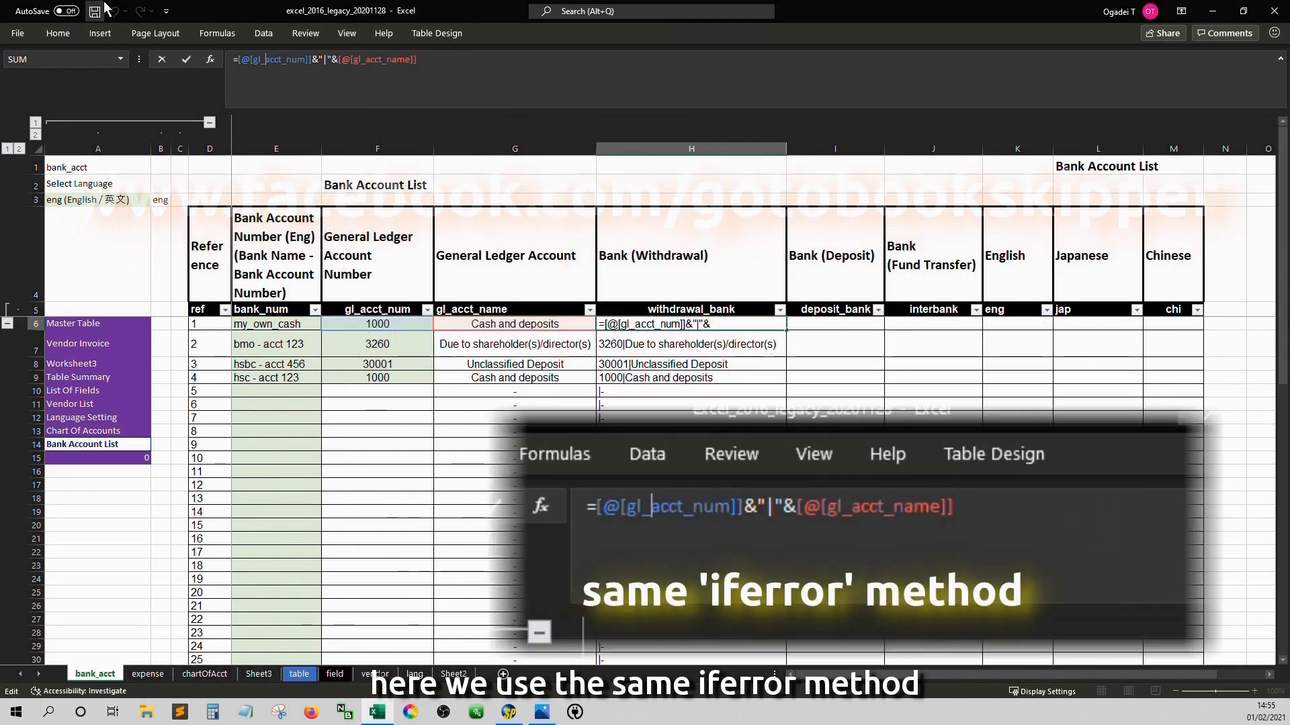
- Replace the Bank (Withdrawal) formula with =IF([@[gl_acct_name]]="-","-",[@[gl_acct_num]]&"|"&[@[gl_acct_name]]) so blank entries give a dash
key("shift+End")
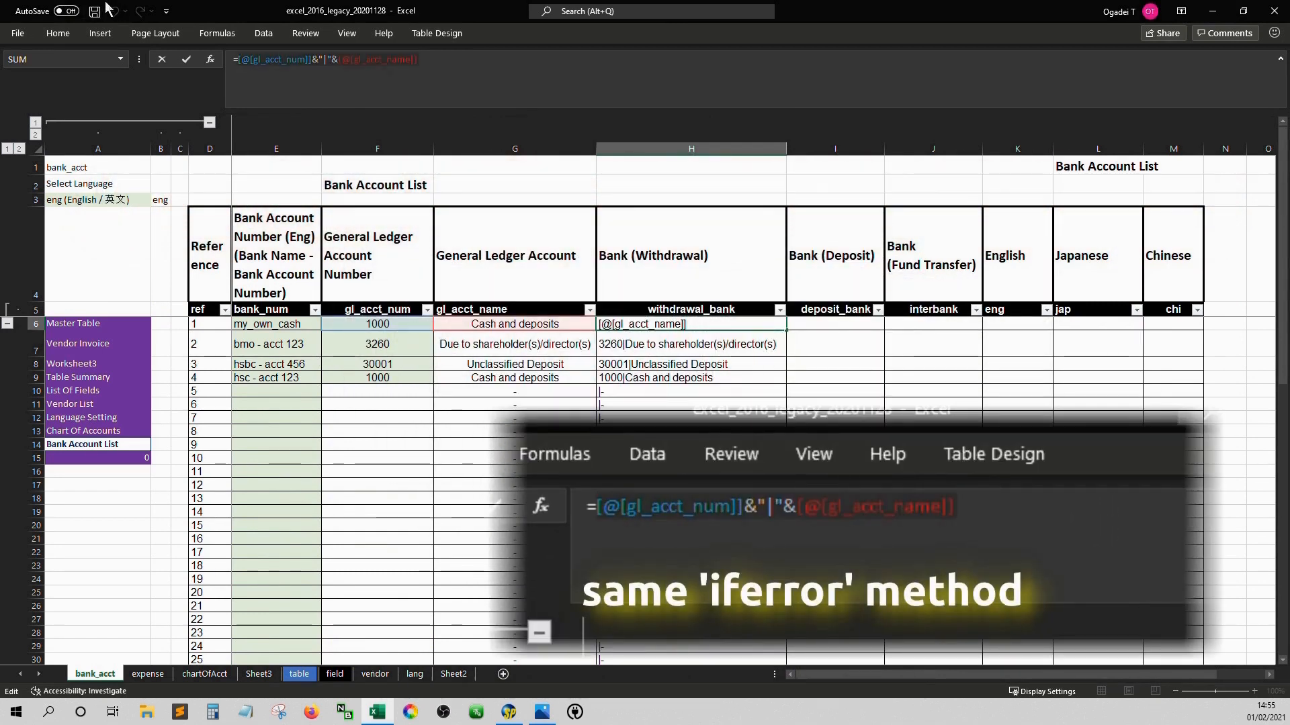
key("Delete")
type("if(")
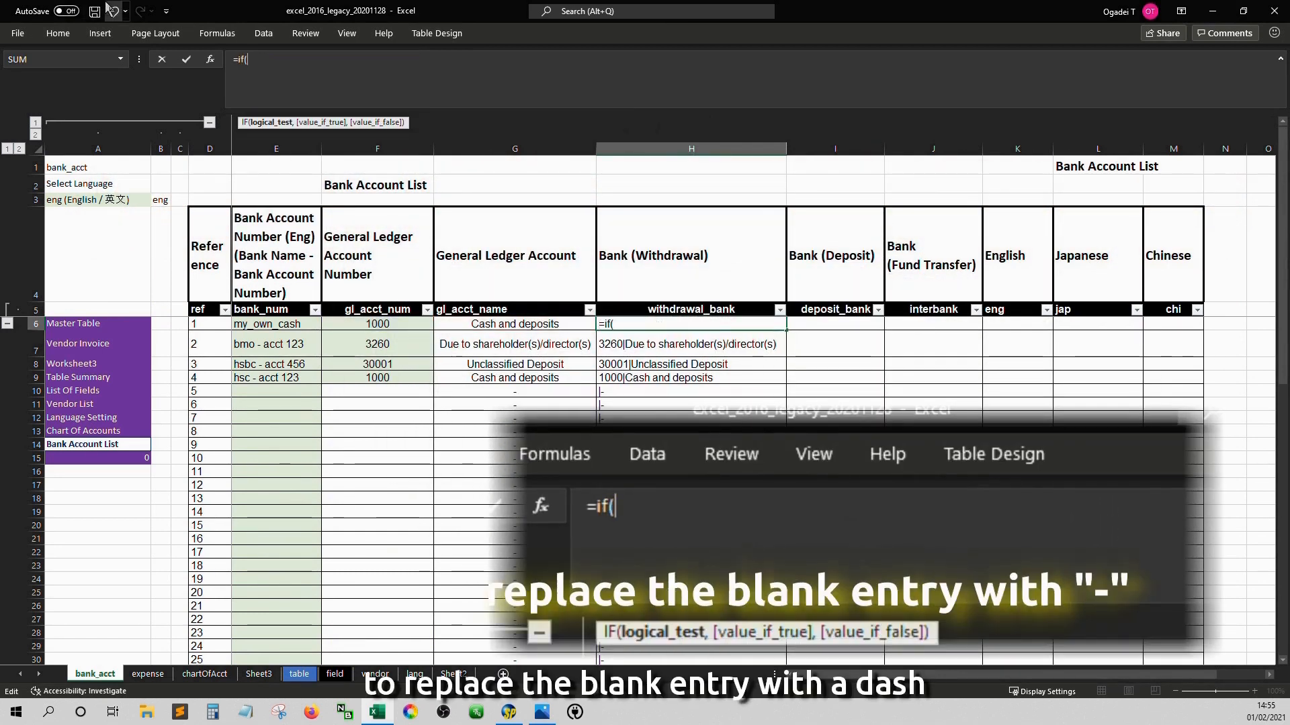
left_click(518, 323)
type("=")
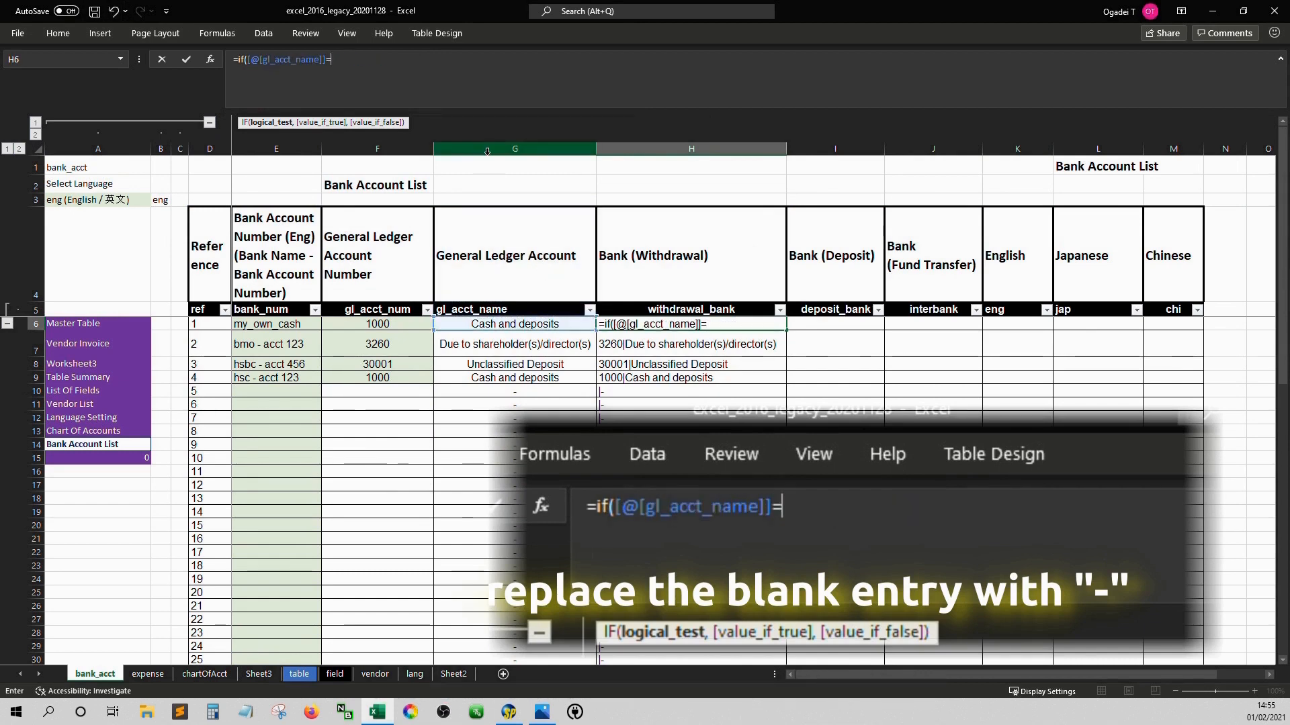
type("\"-\",\"-\",")
type("[@[gl_acct_num]]&\"|\"&[@[gl_acct_name]] )")
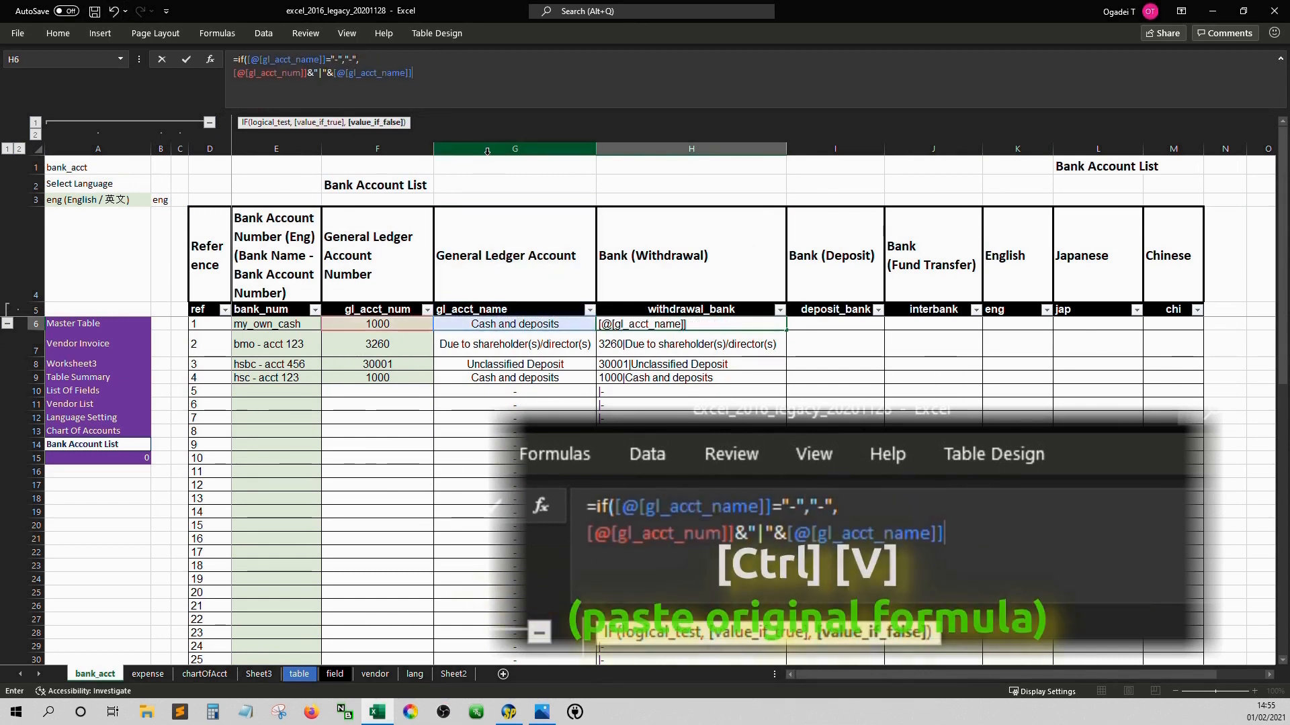
key("Return")
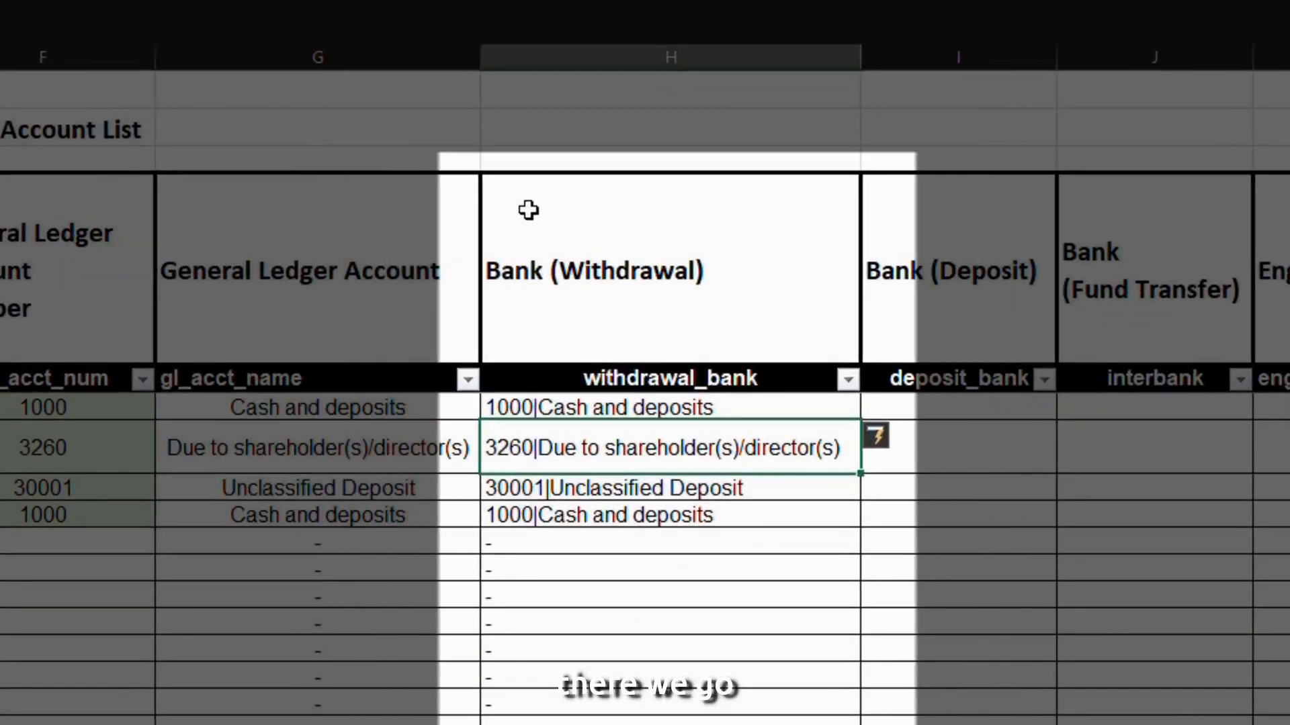
- Copy the Bank (Withdrawal) formula into the Bank (Deposit) column and fit that column's width to its contents
key("Up")
key("ctrl+c")
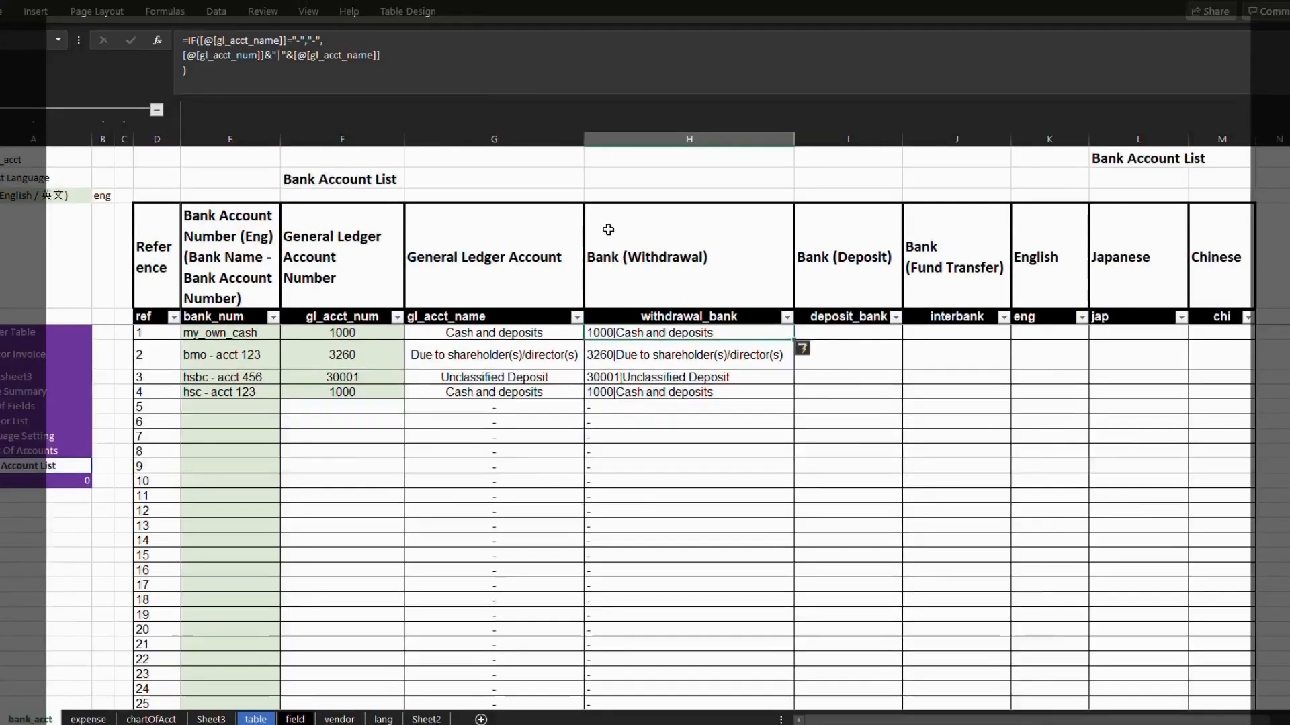
key("Right")
key("ctrl+v")
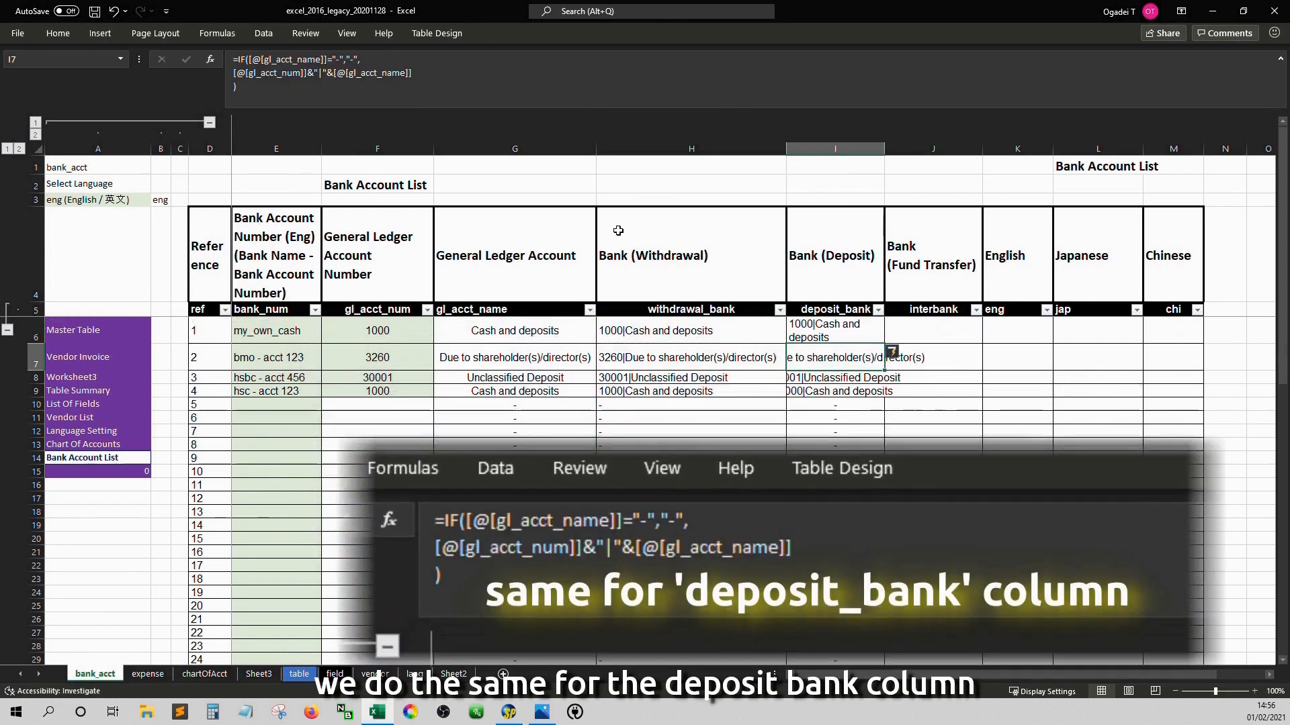
double_click(883, 149)
- Left-align the Bank (Deposit) cells and paste the same IF formula into the Bank (Fund Transfer) column
key("Up")
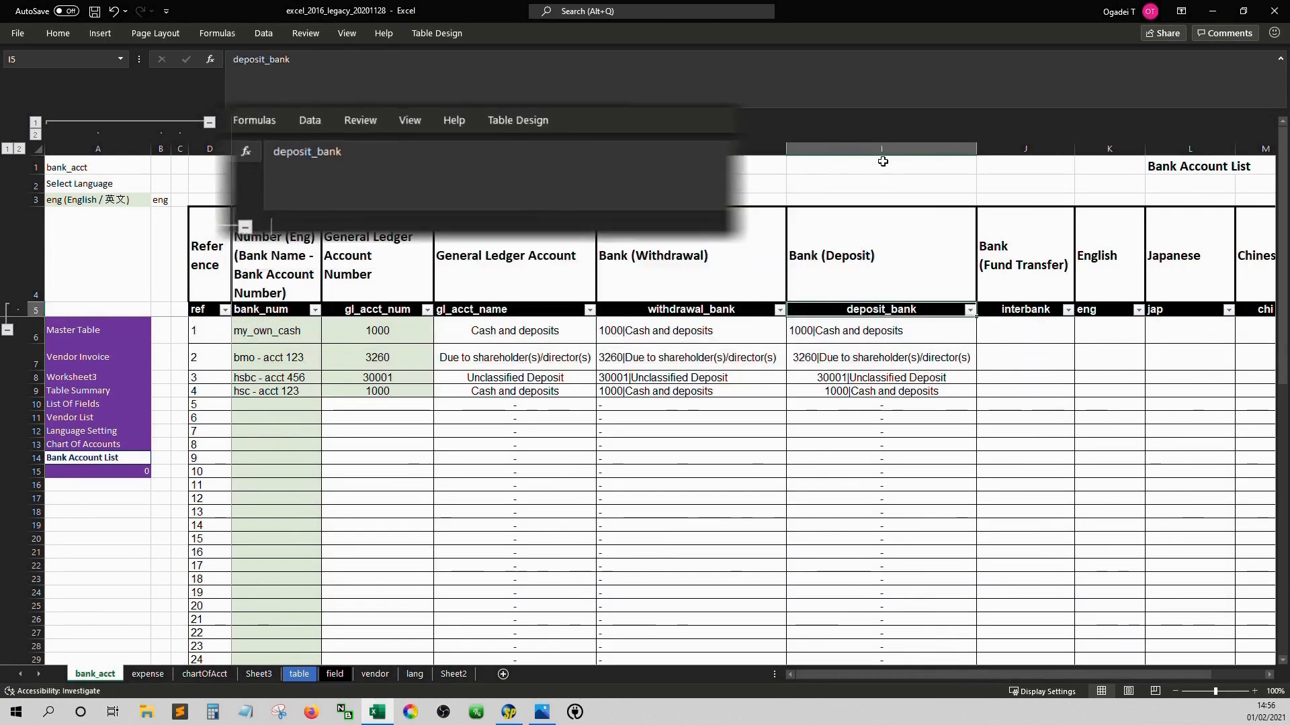
key("Down")
key("ctrl+shift+Down")
key("ctrl+1")
left_click(659, 185)
left_click(658, 231)
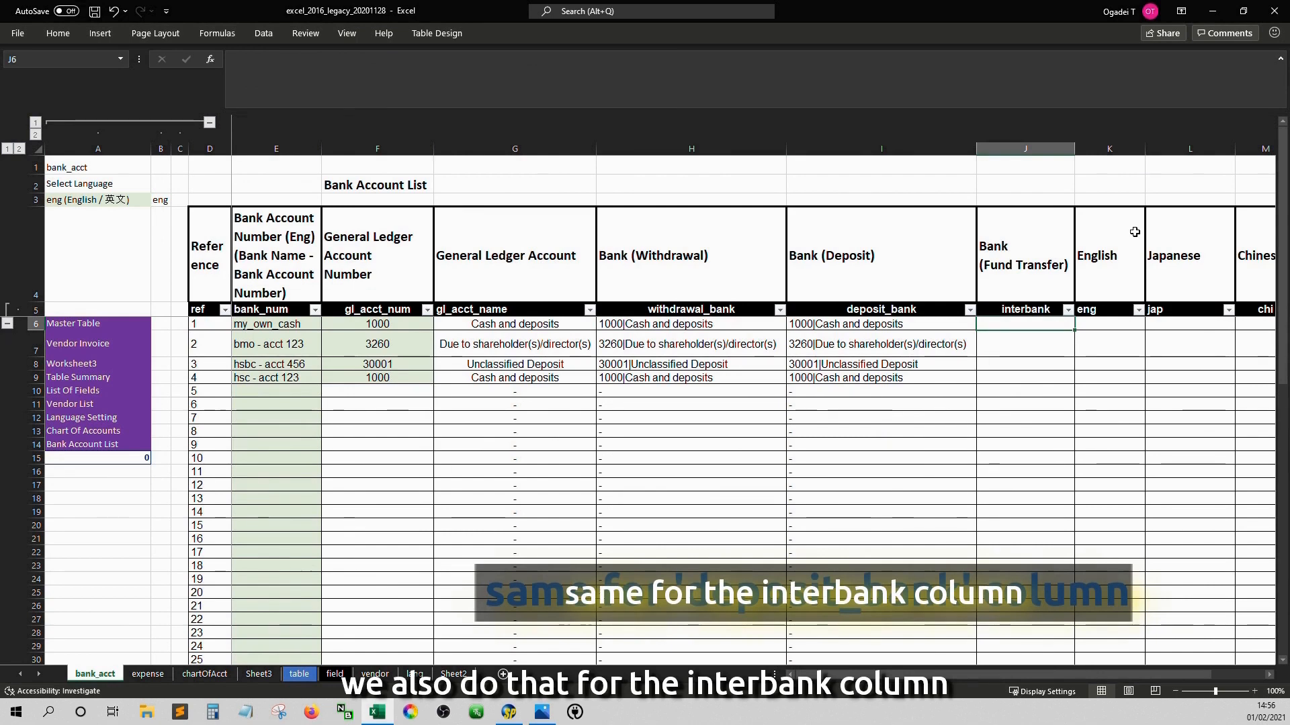
key("ctrl+v")
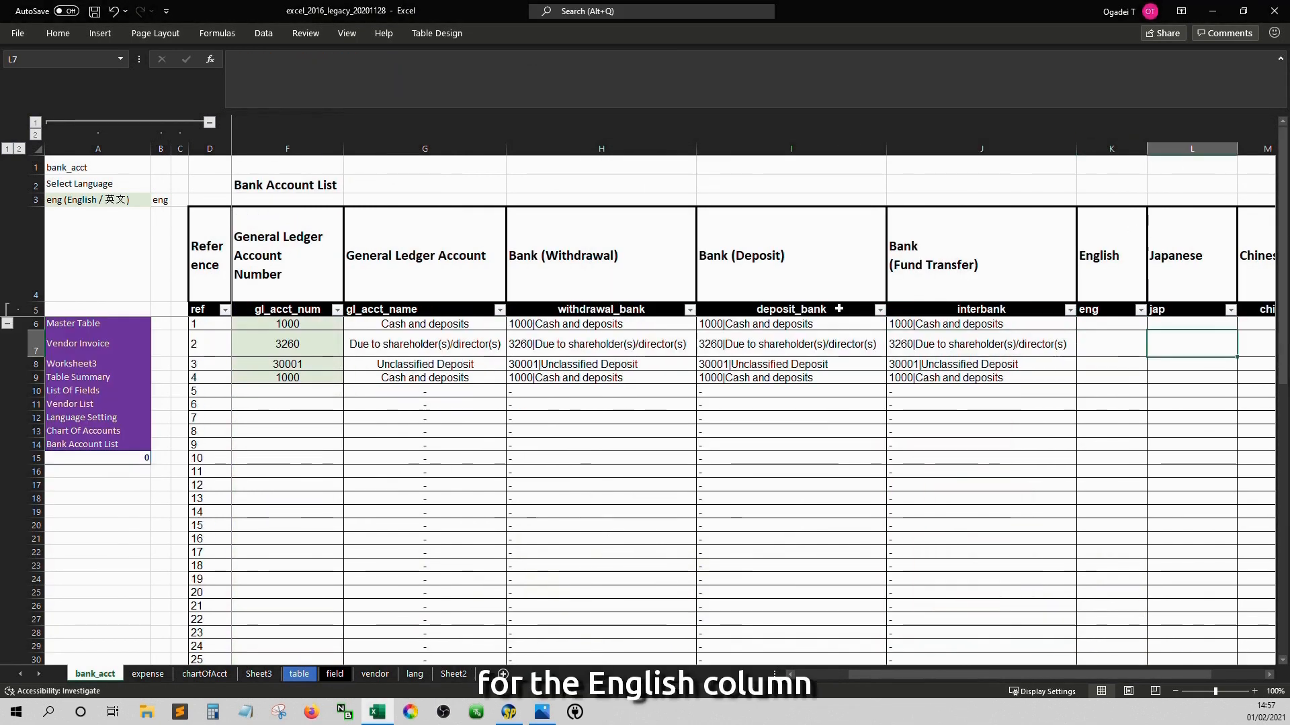
- Fill the English (eng) column with the formula =[@[bank_num]], referencing the bank account number in the same row
left_click(1111, 324)
type("=")
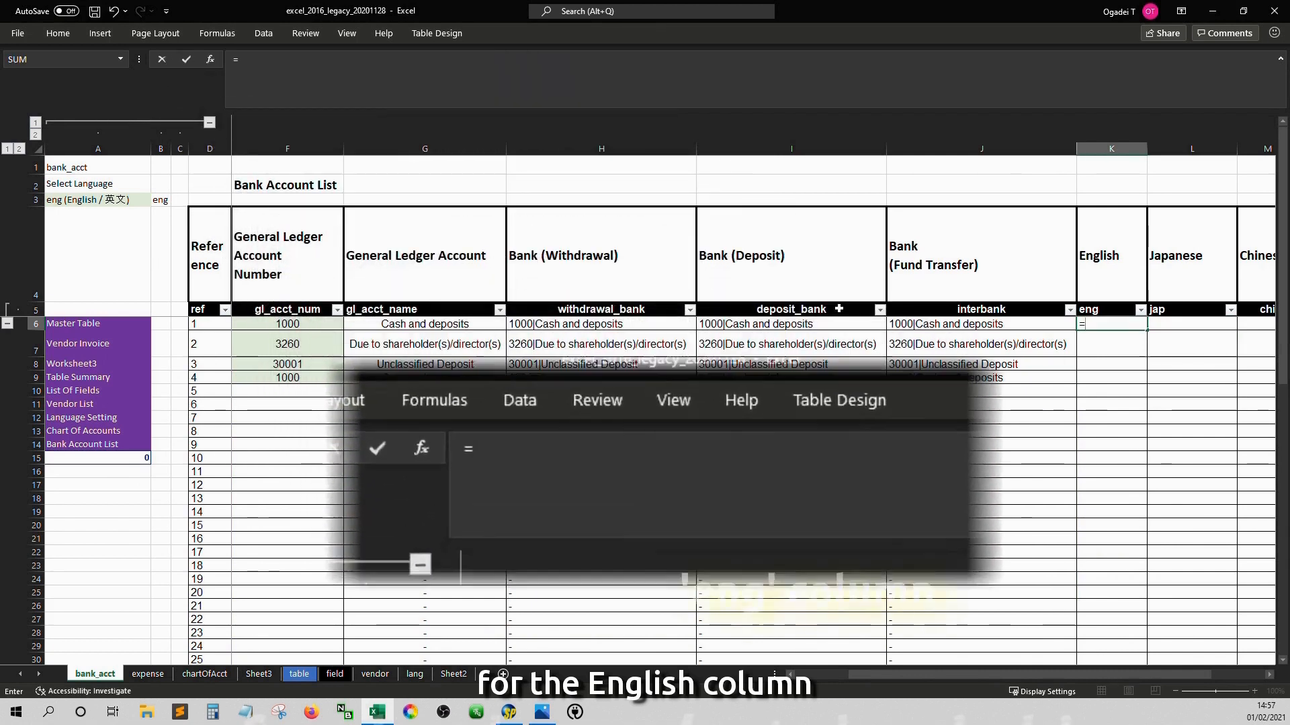
key("Left")
key("Left")
key("Left")
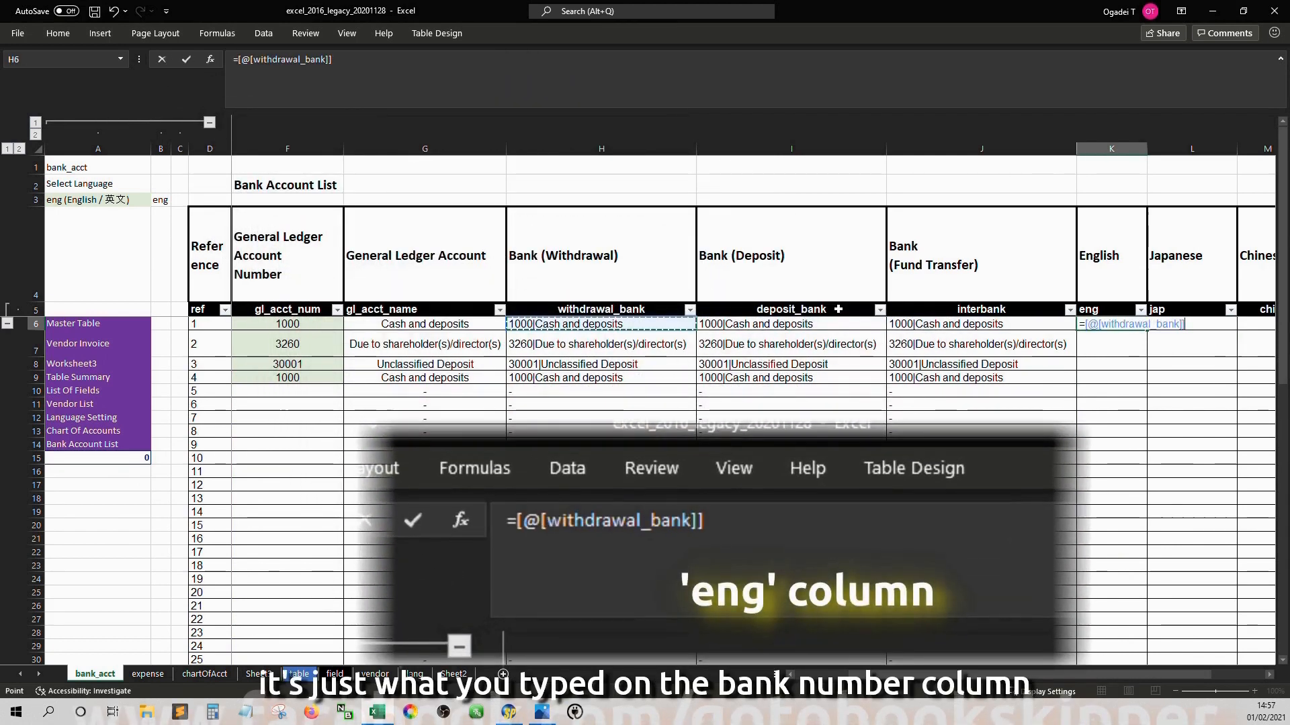
key("Left")
key("Left")
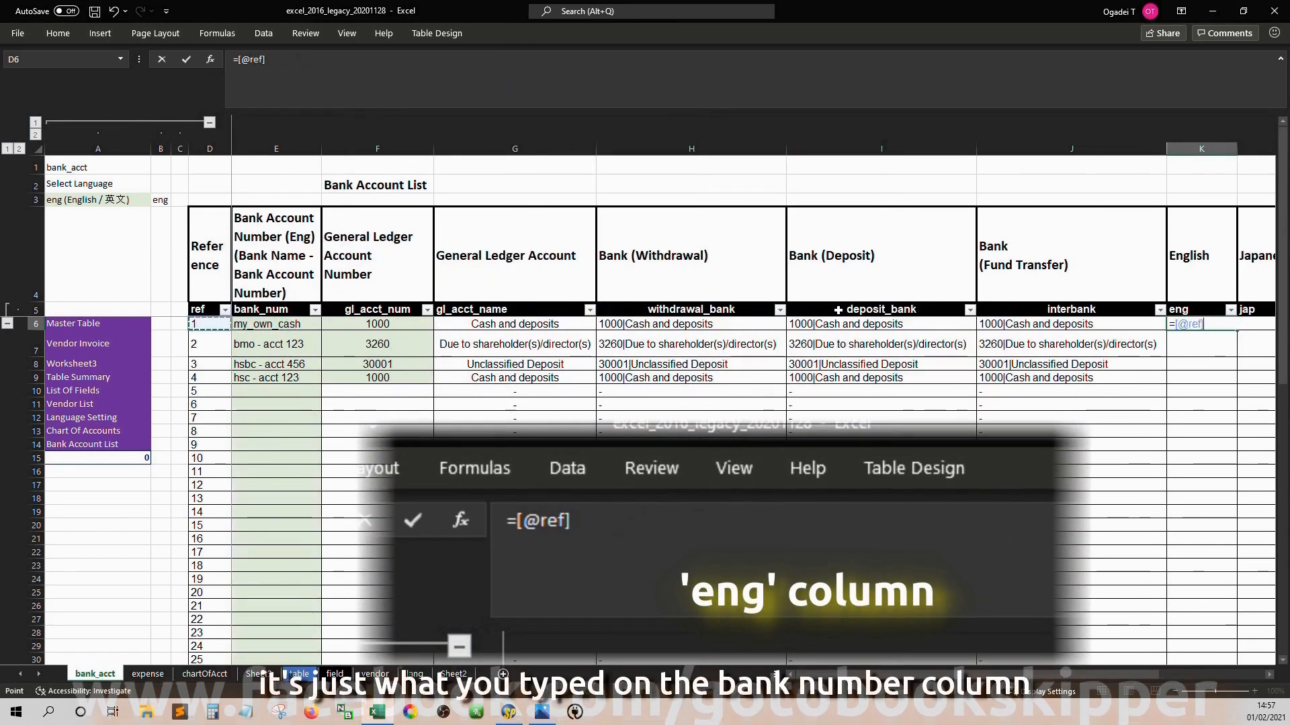
key("Right")
key("Return")
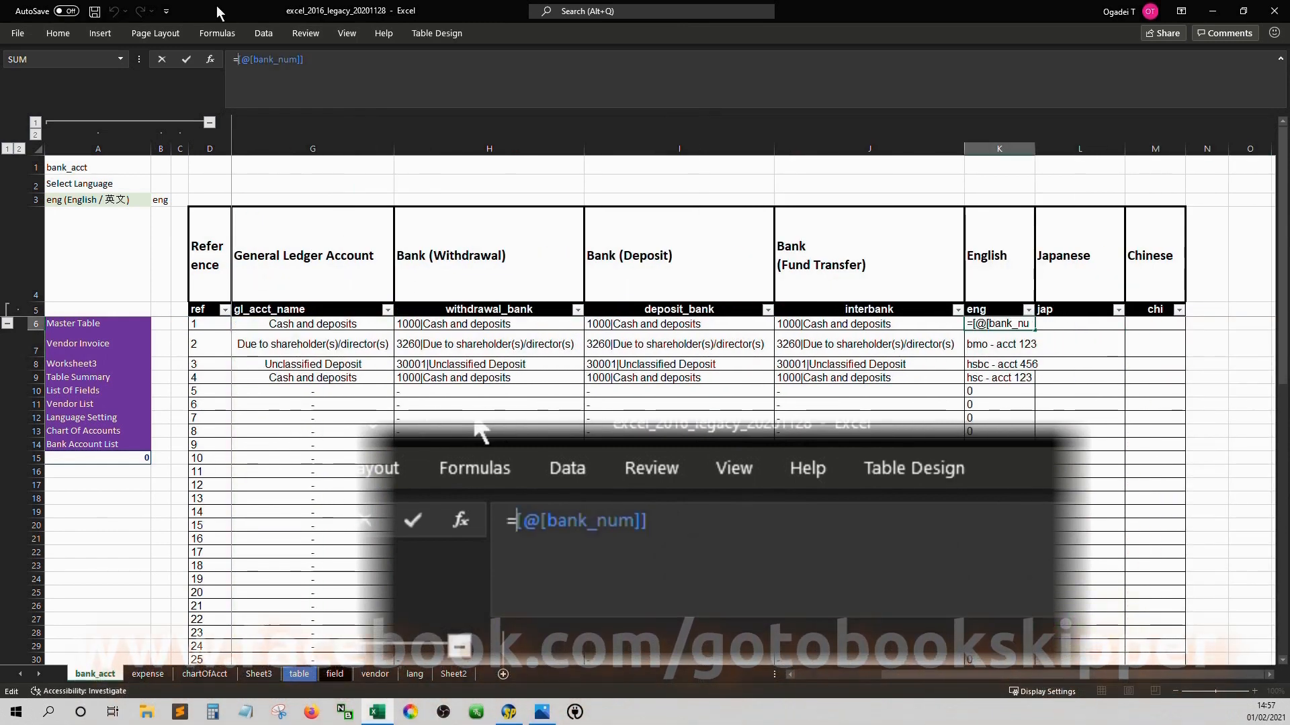
- Remove the bank_num reference from the first English cell's formula and begin an IF function in its place
key("BackSpace")
key("BackSpace")
key("BackSpace")
key("BackSpace")
key("BackSpace")
key("BackSpace")
key("BackSpace")
key("BackSpace")
key("BackSpace")
key("BackSpace")
key("BackSpace")
key("BackSpace")
key("BackSpace")
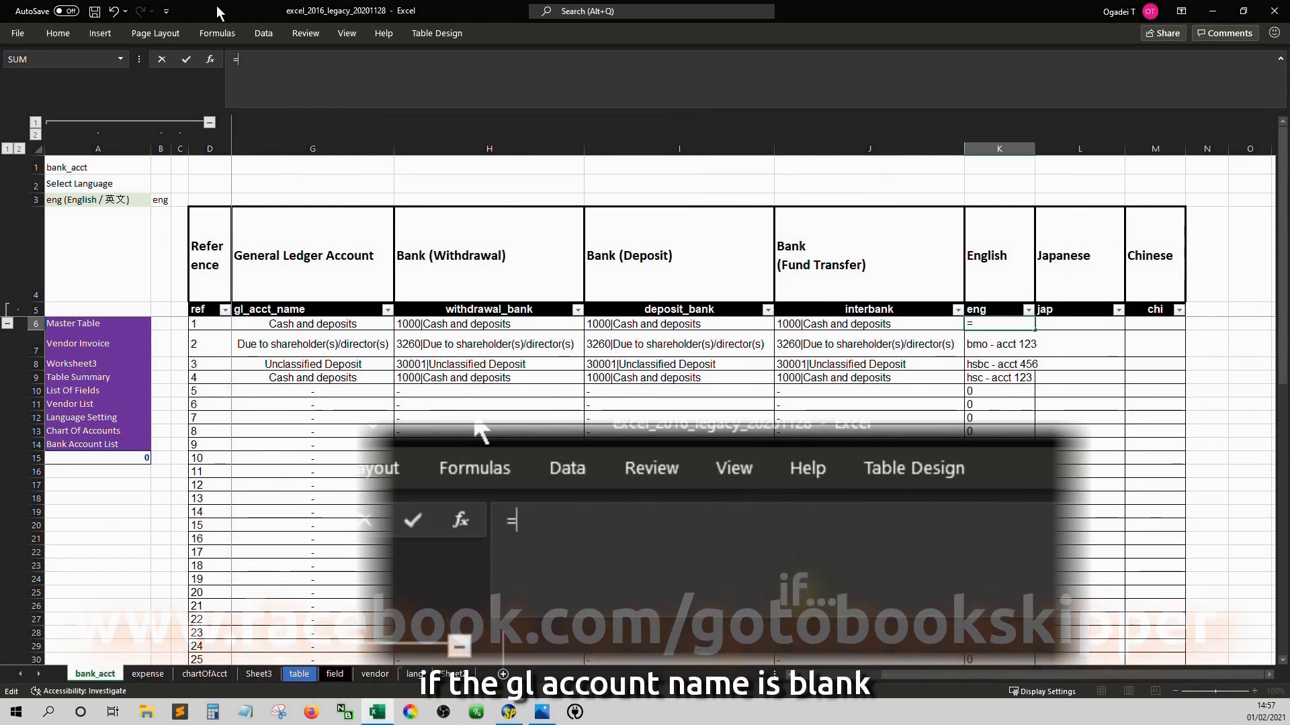
type("if(")
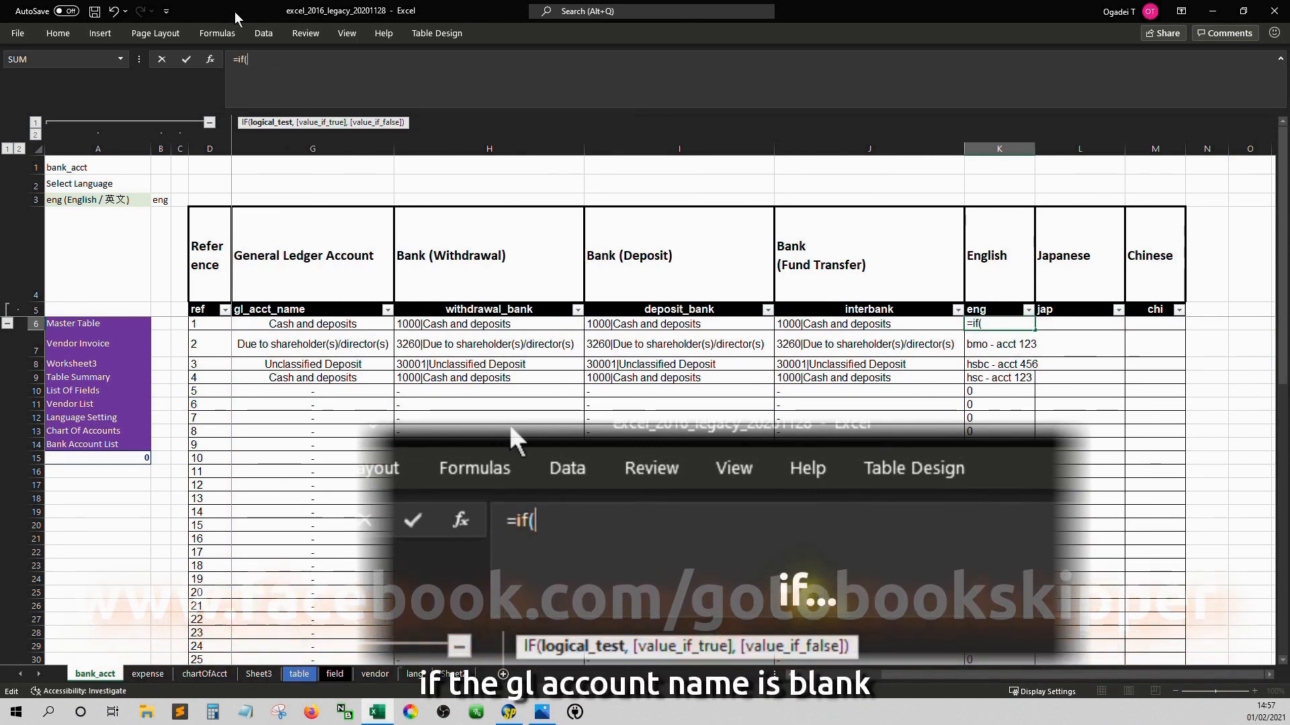
- Reference the same row's gl_acct_name cell as the start of the IF function's logical test
left_click(635, 189)
key("Down")
key("Down")
key("Down")
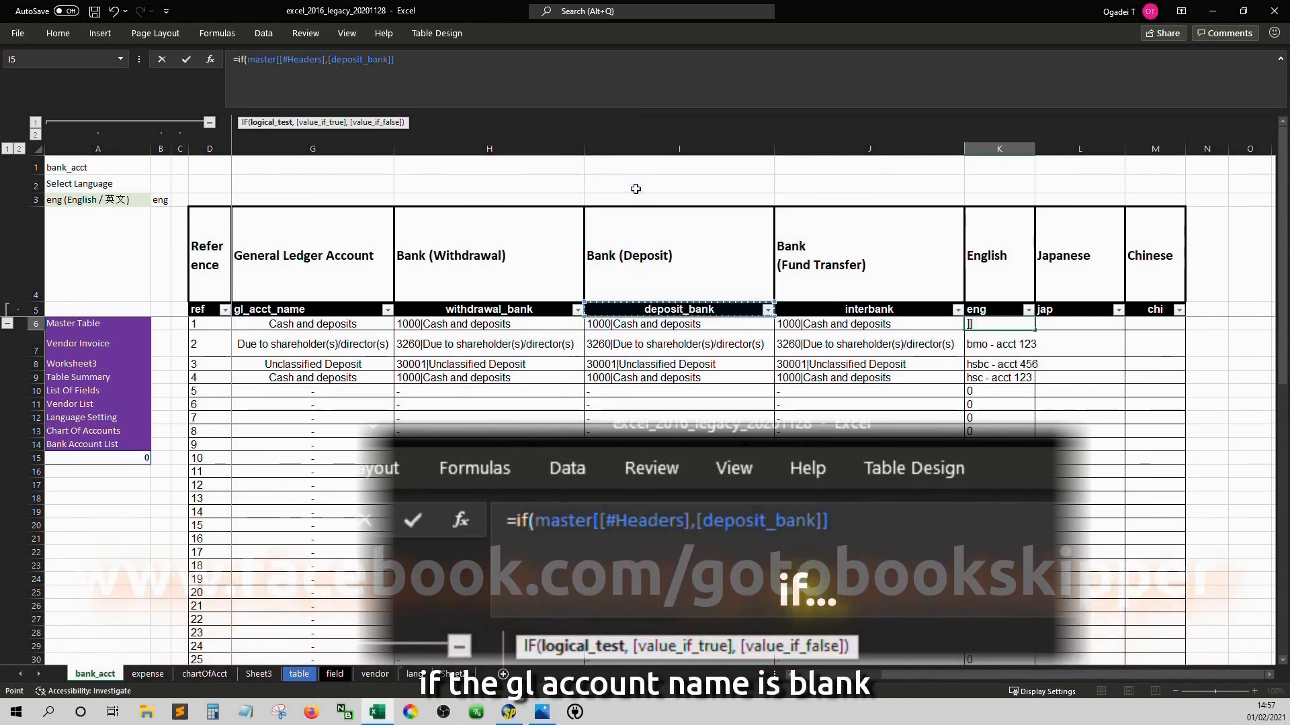
key("Left")
key("Left")
key("Left")
key("Left")
key("Down")
key("Right")
key("Right")
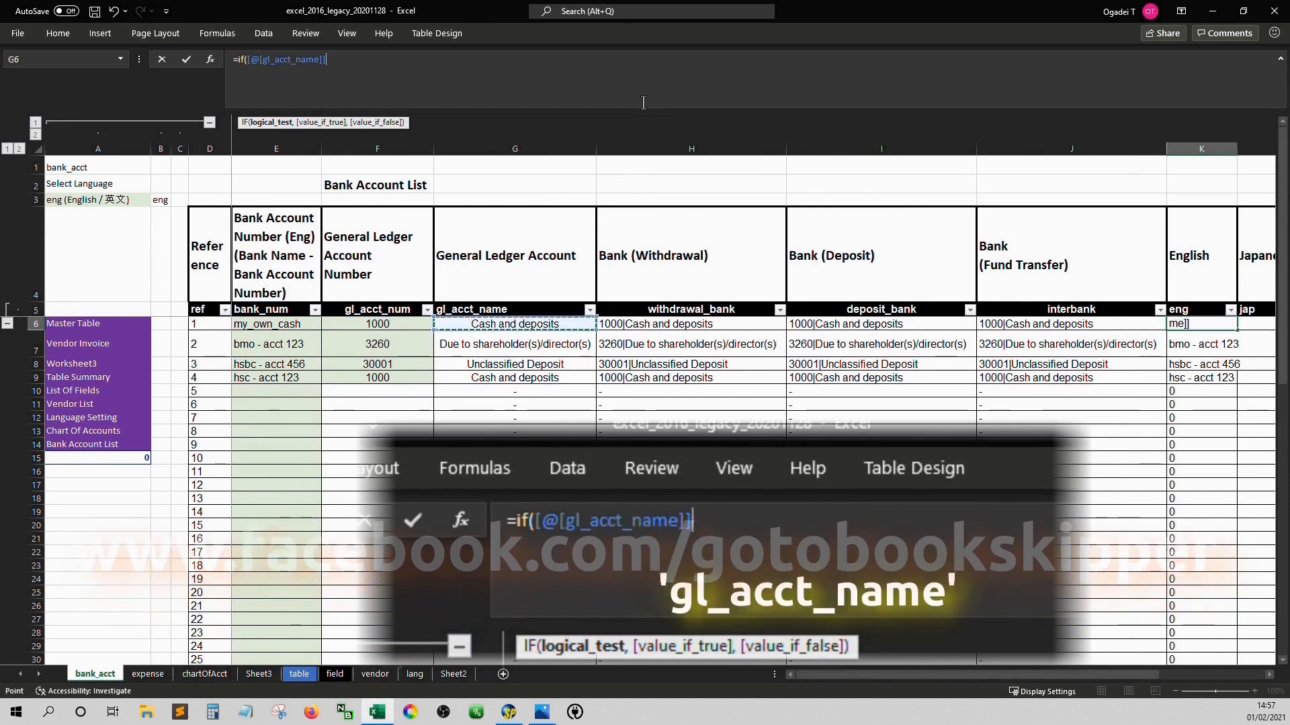
- Complete the English column formula as =IF([@[gl_acct_name]]="-","-",[@[bank_num]]) and enter it
type("=\"-\",\"")
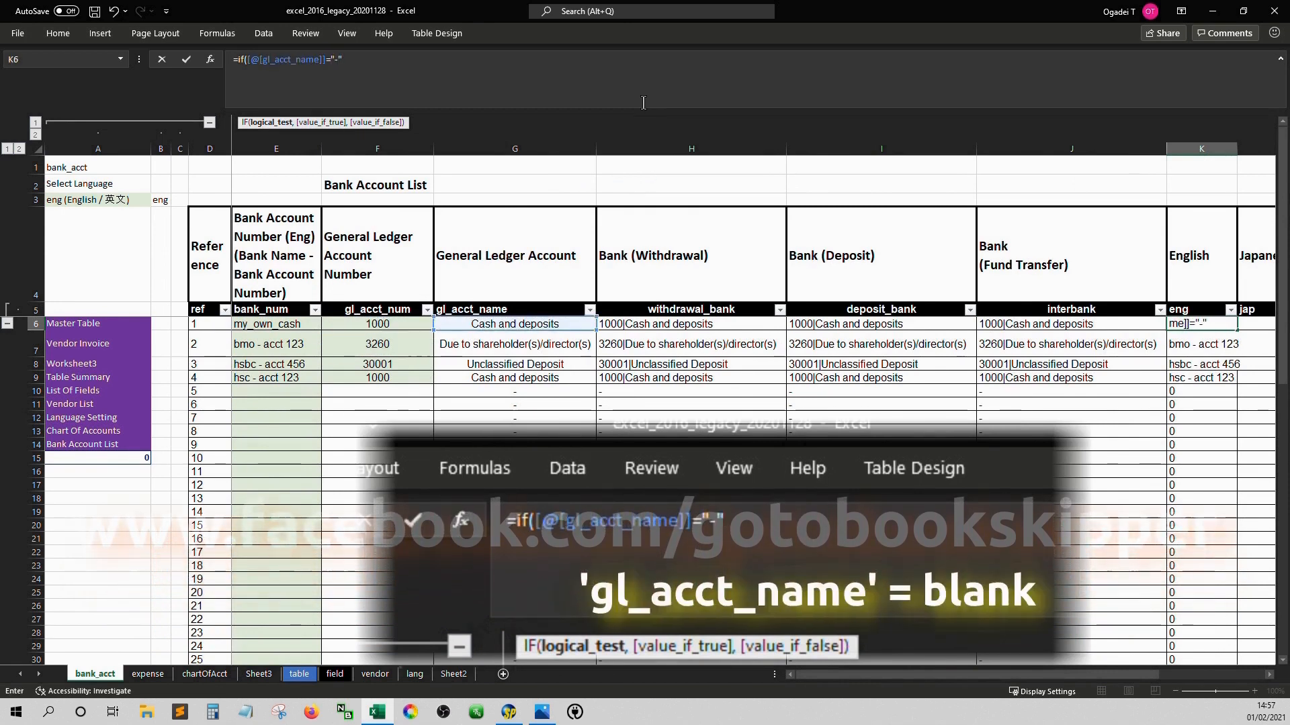
type("-\",")
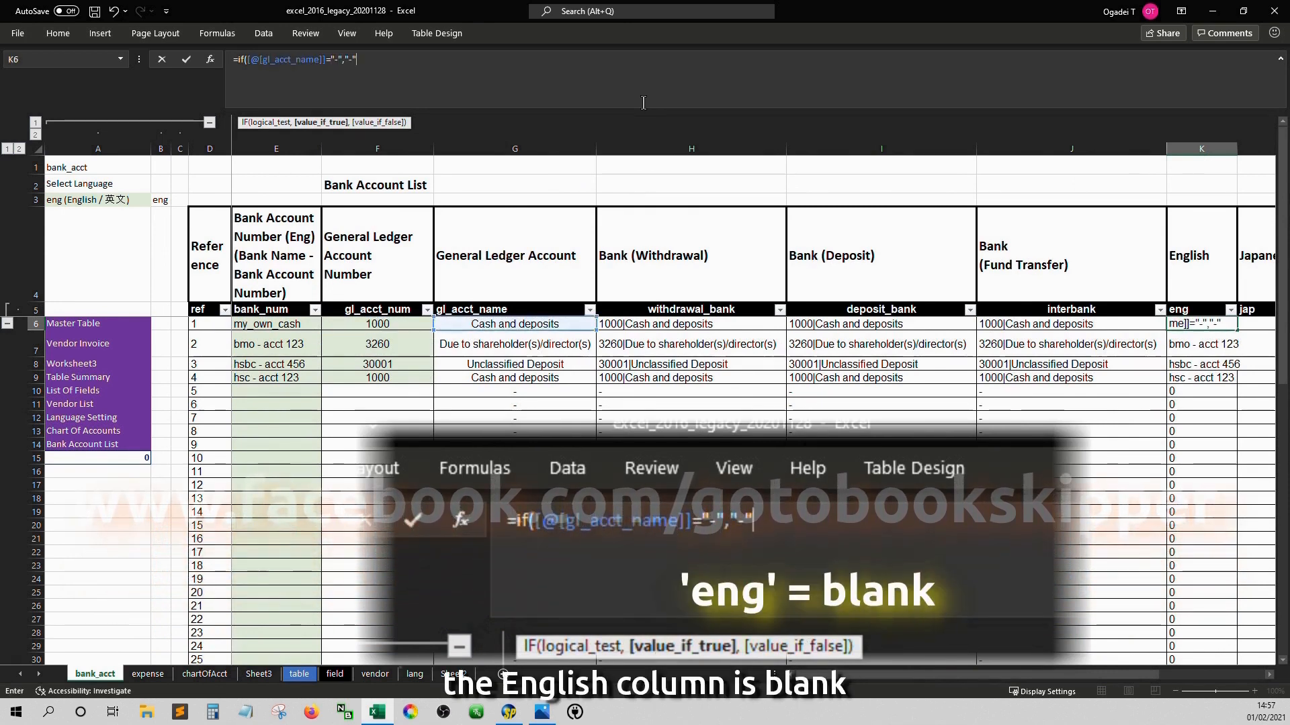
left_click(643, 102)
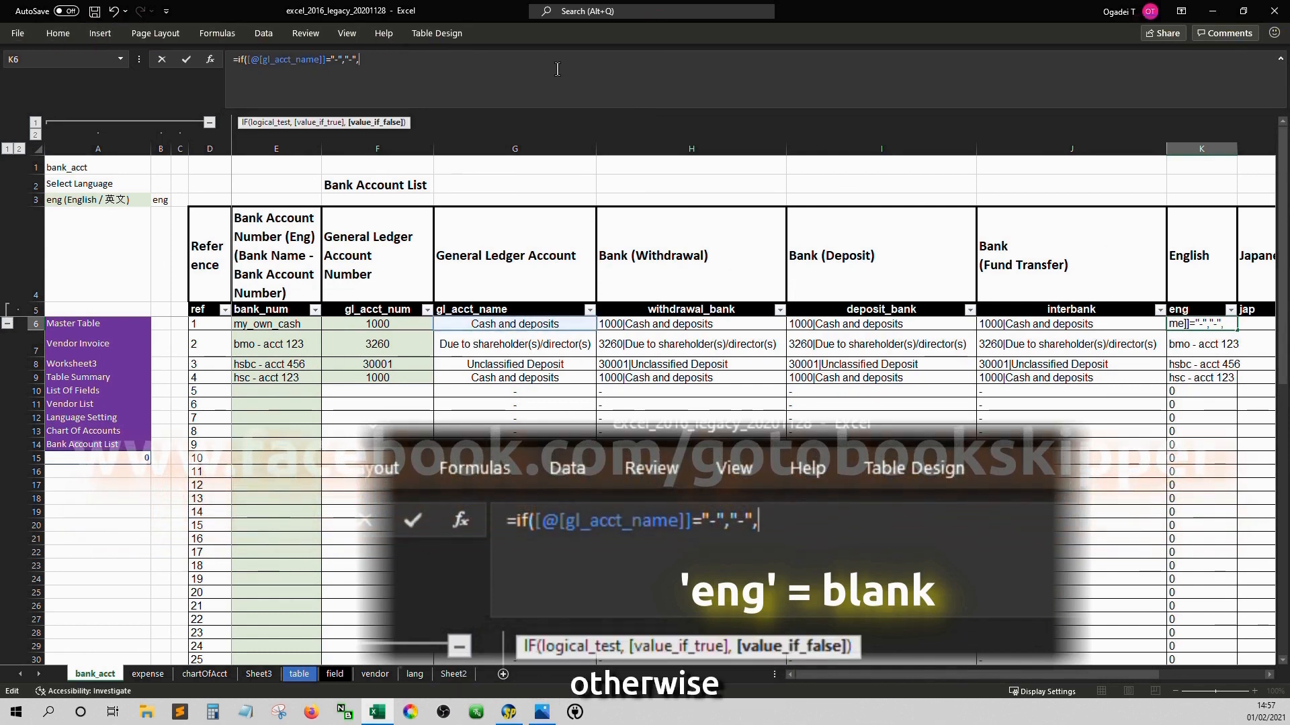
type("[@[bank_num]]")
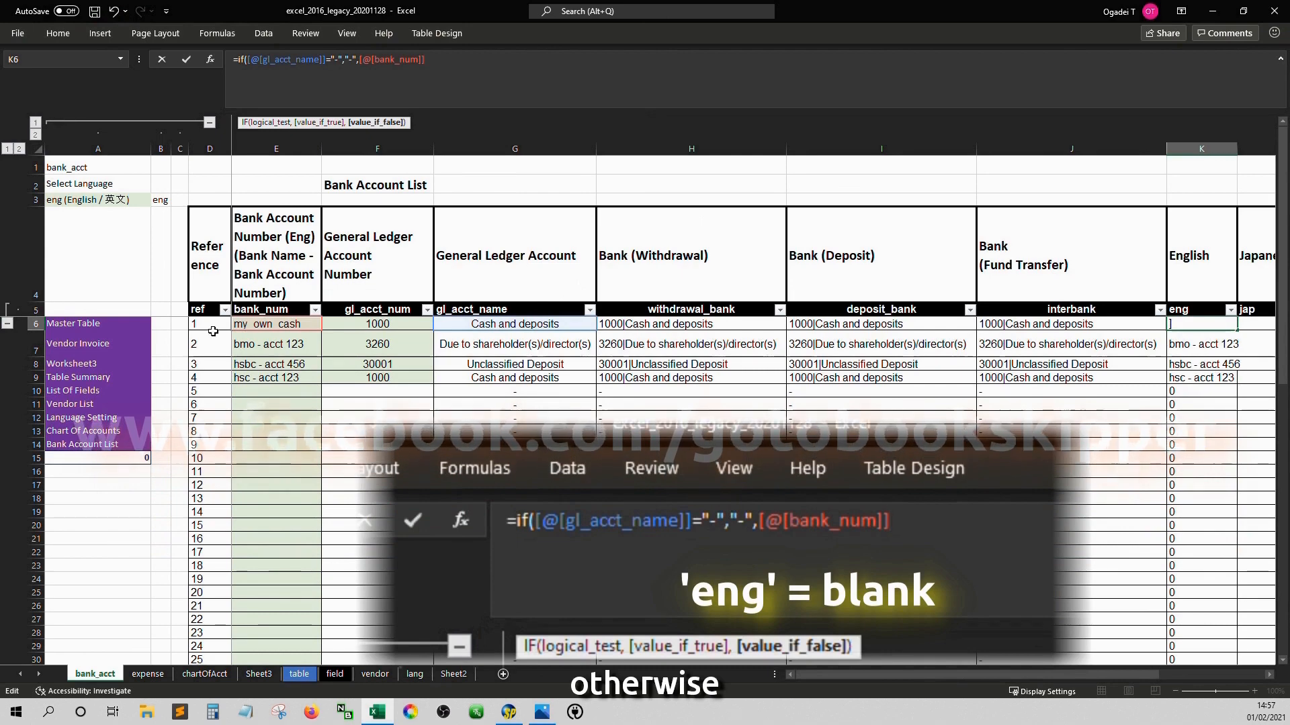
key("Return")
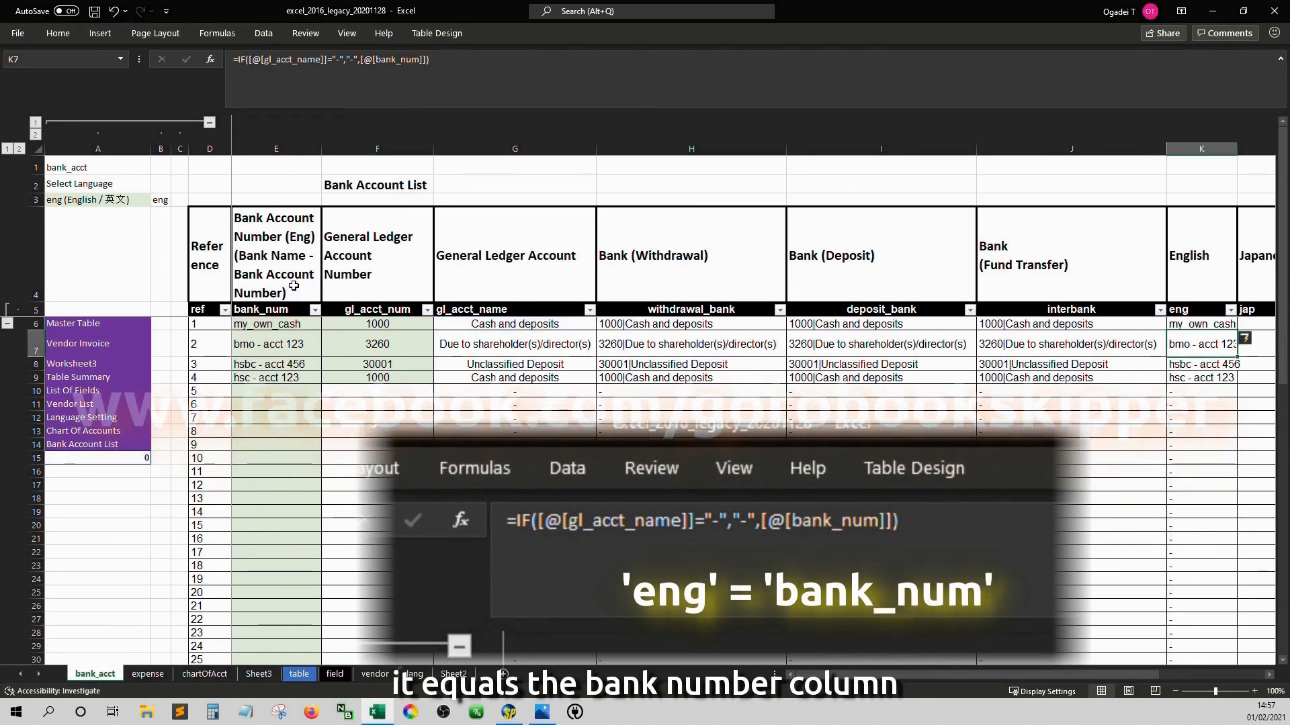
- Set the range of the =$E6<>"" conditional formatting rule to =$L$6:$L$56, the Japanese (jap) column
key("Right")
key("Right")
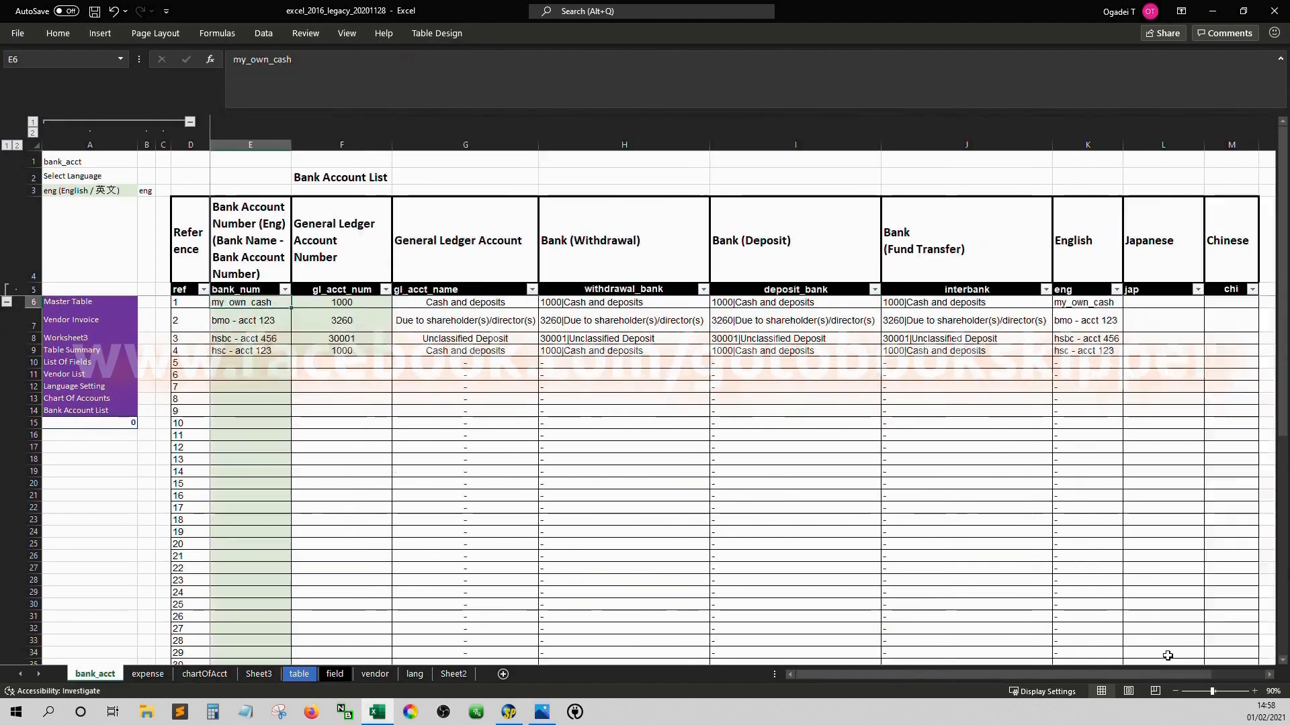
key("alt+o")
key("d")
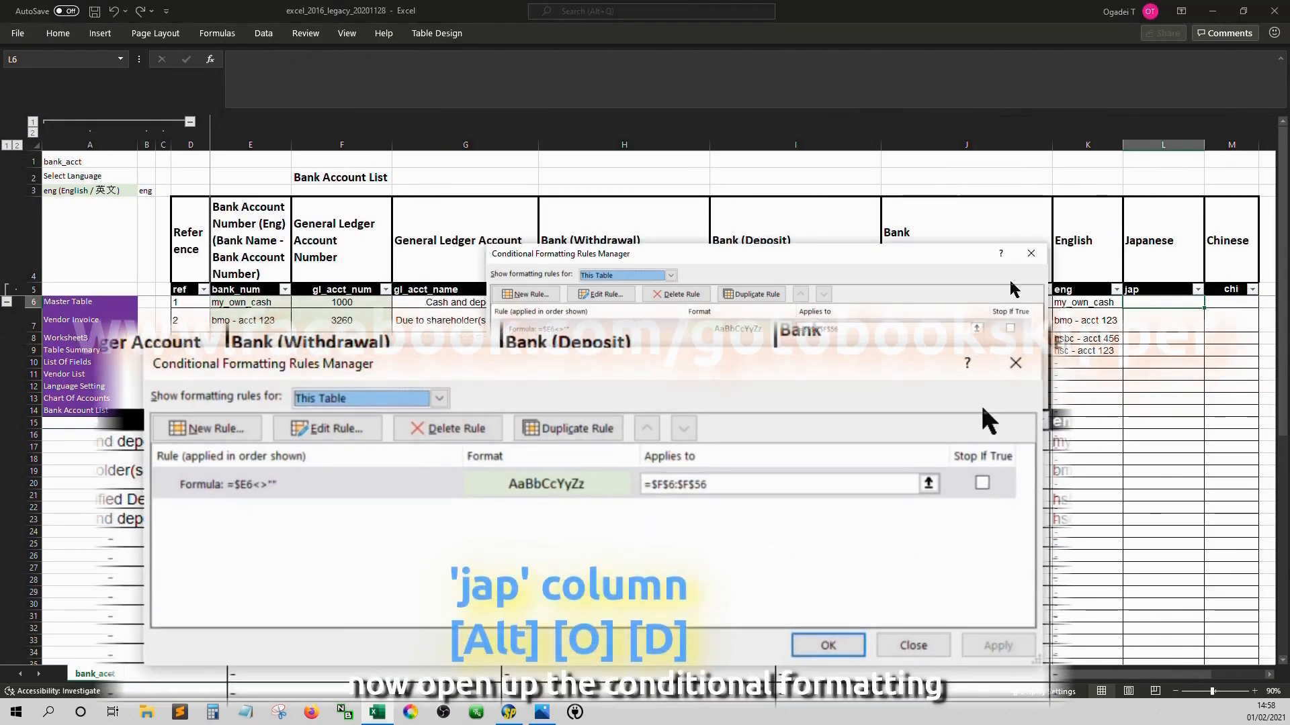
left_click(672, 331)
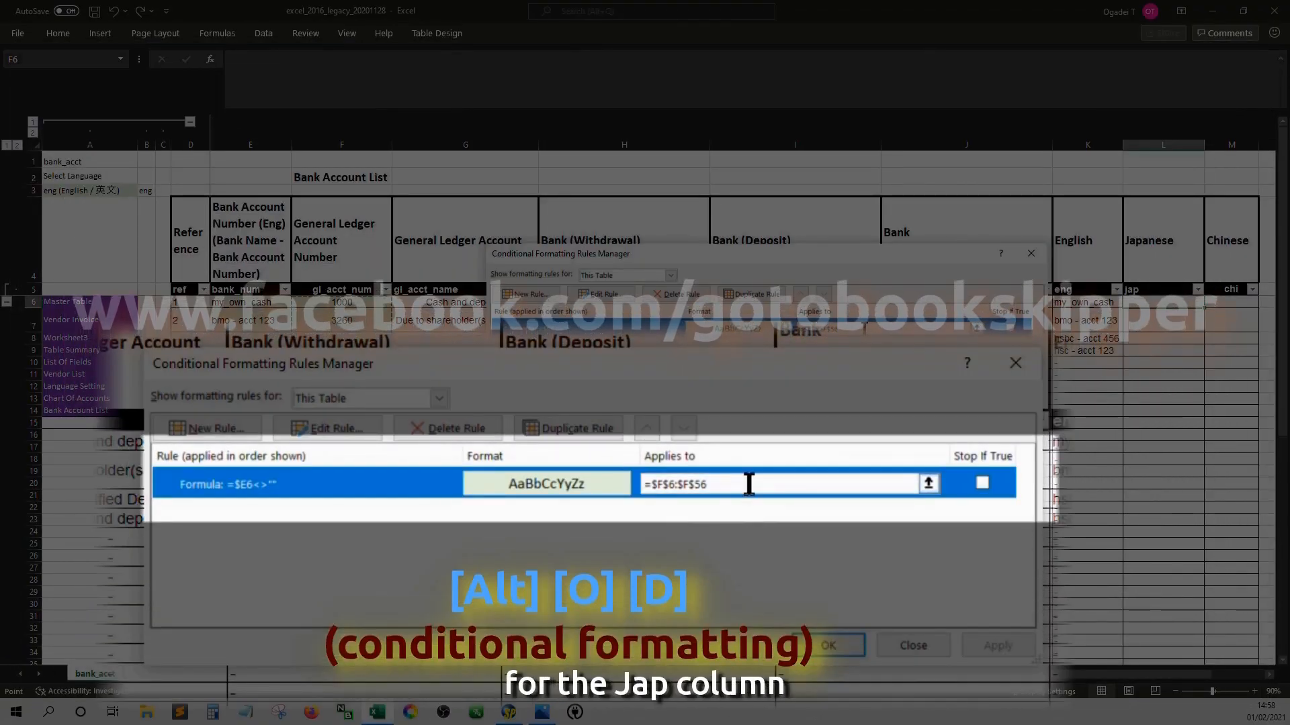
left_click(865, 328)
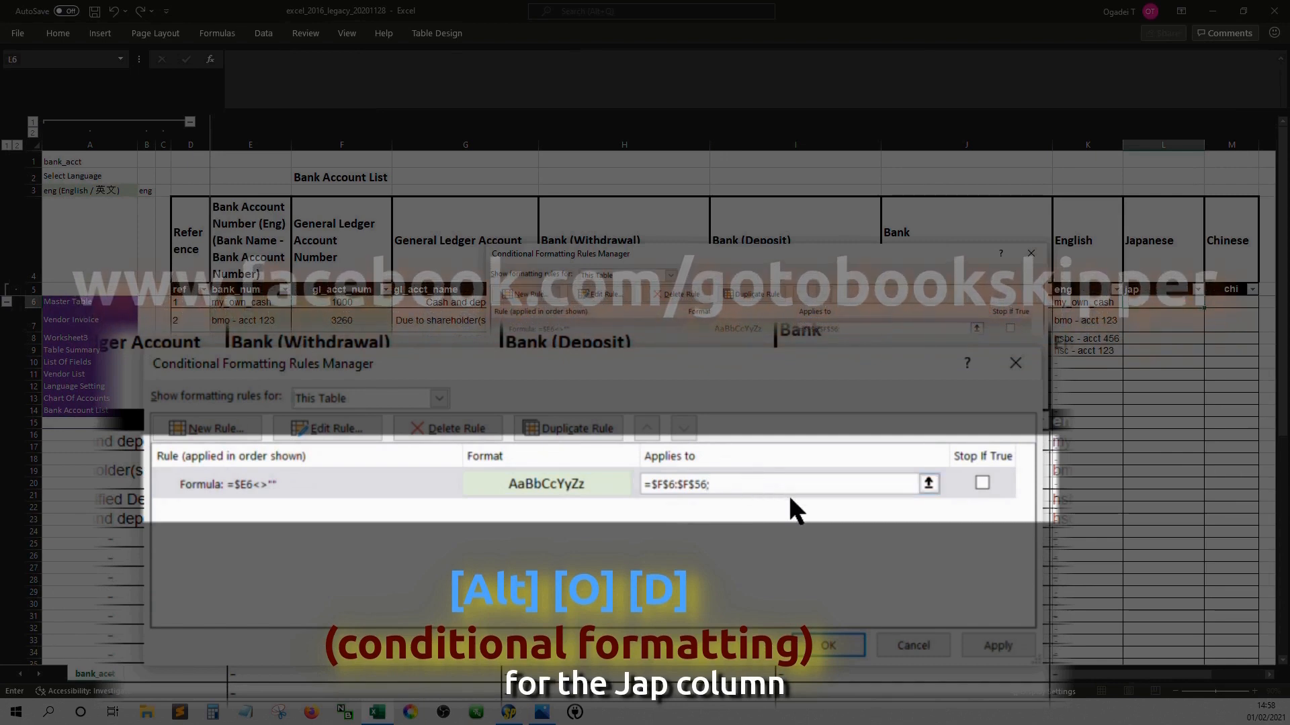
left_click(1155, 303)
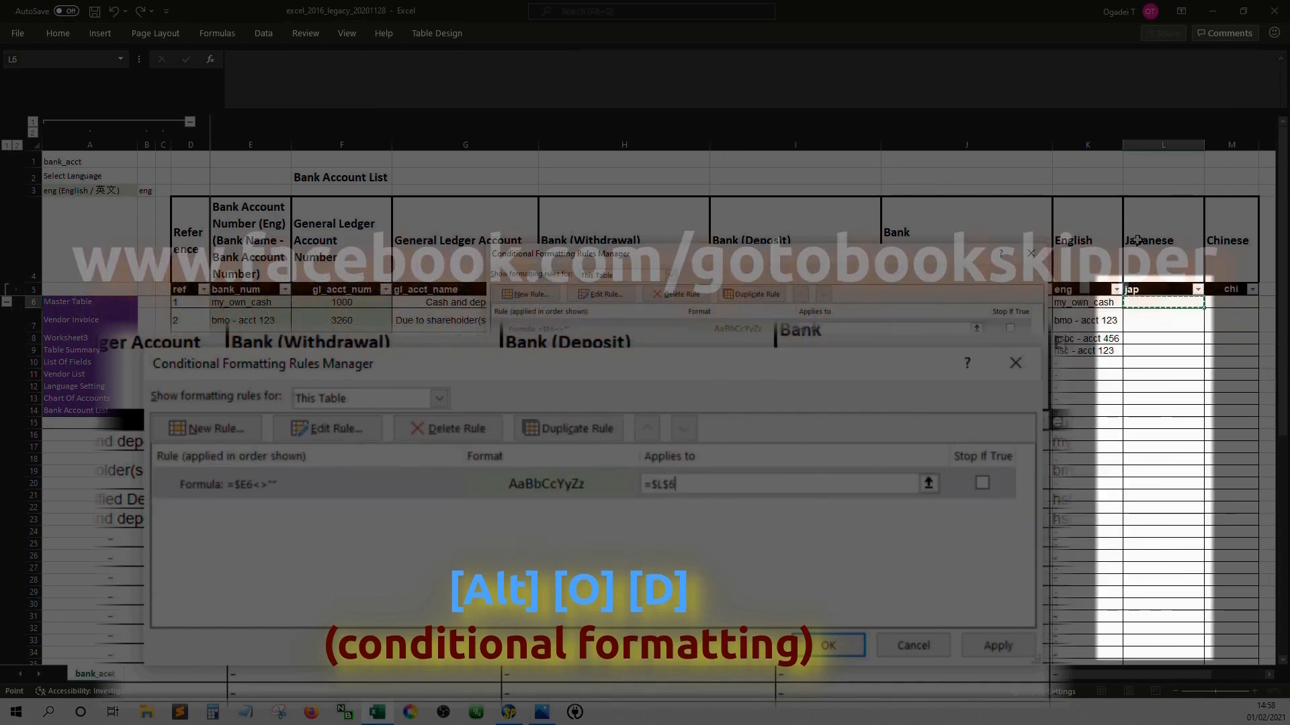
key("ctrl+shift+Down")
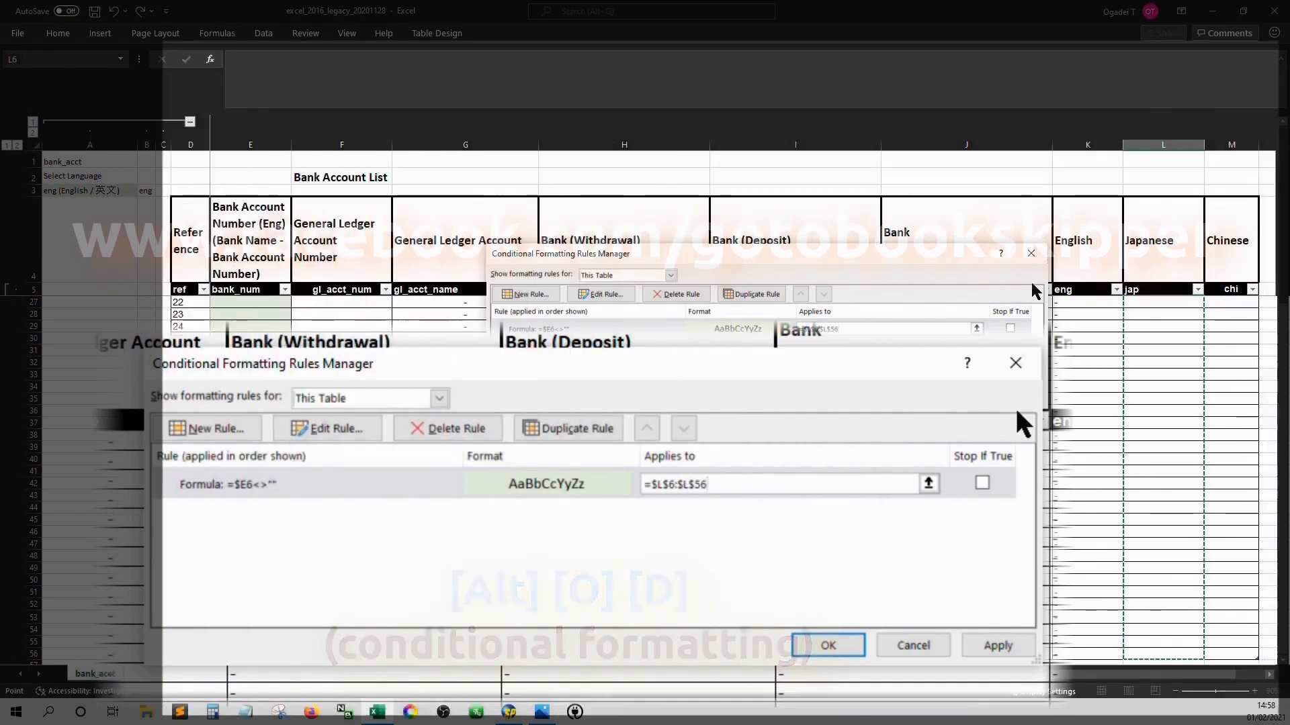
left_click(828, 645)
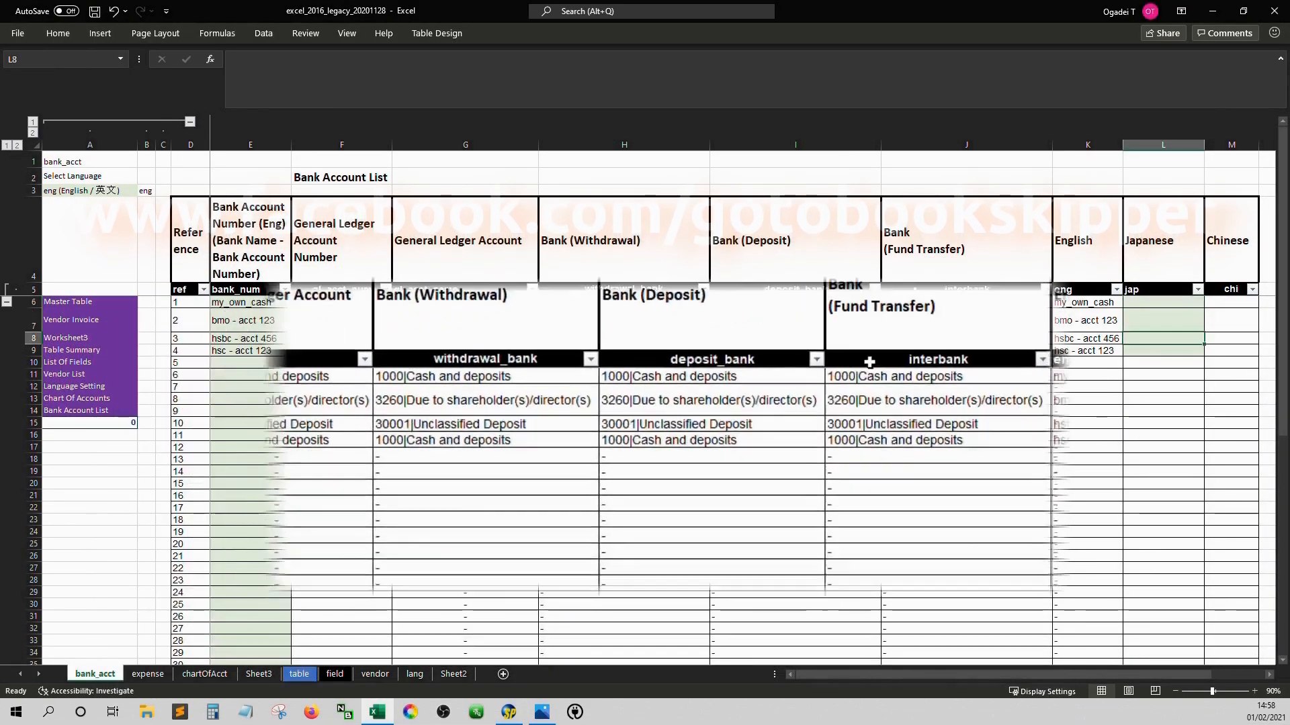
key("Escape")
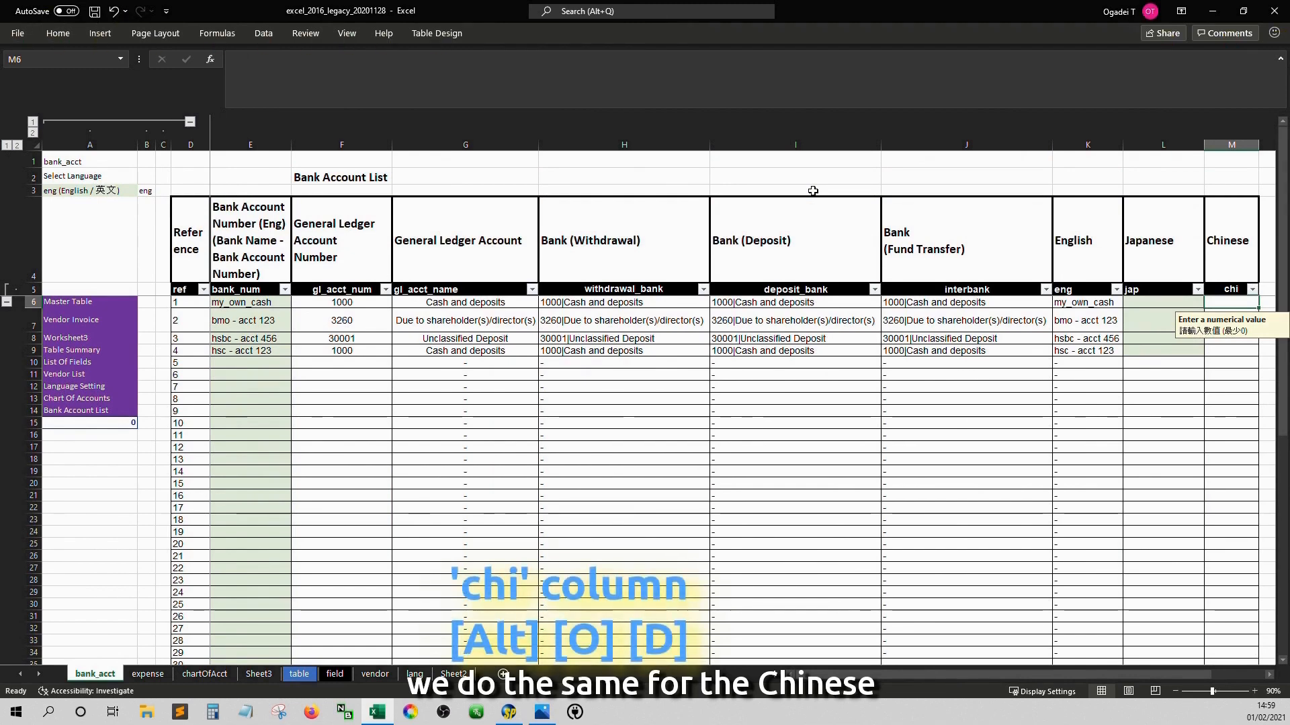
- Create a formula-based conditional formatting rule for the Chinese (chi) column with the condition =$G6<>"-"
key("alt+o")
key("d")
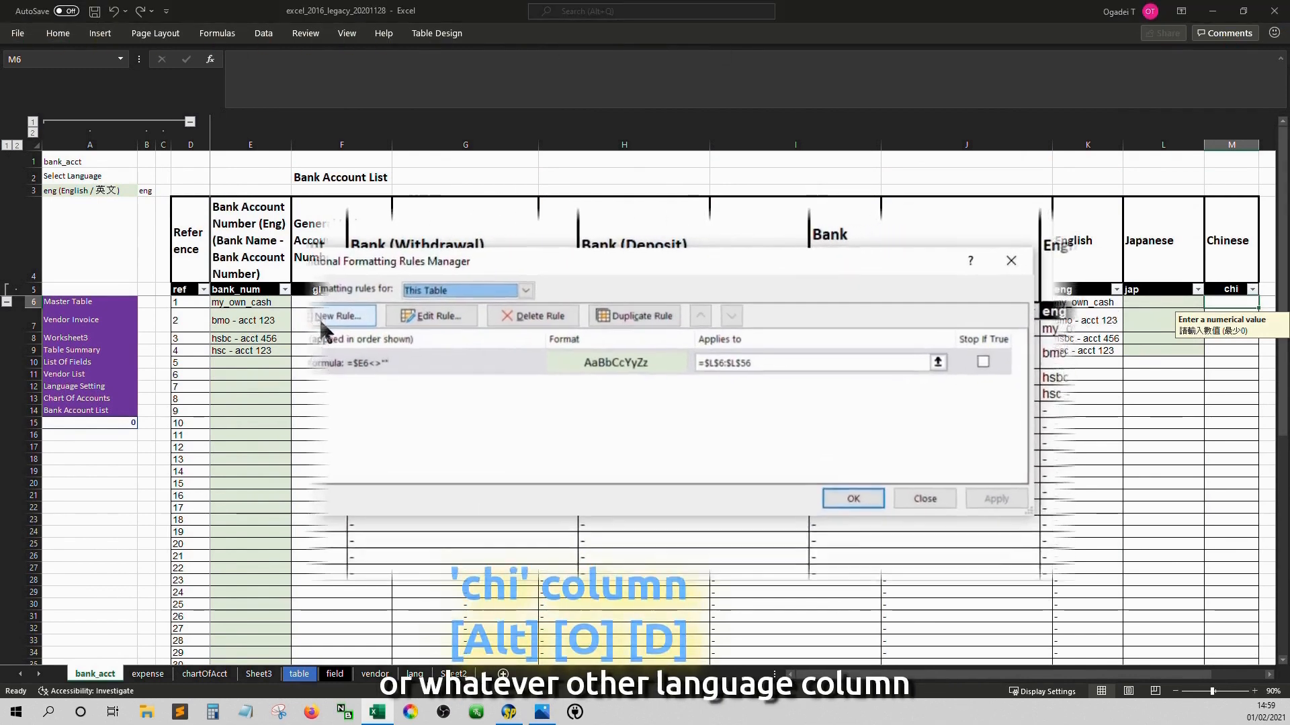
left_click(324, 318)
left_click(376, 385)
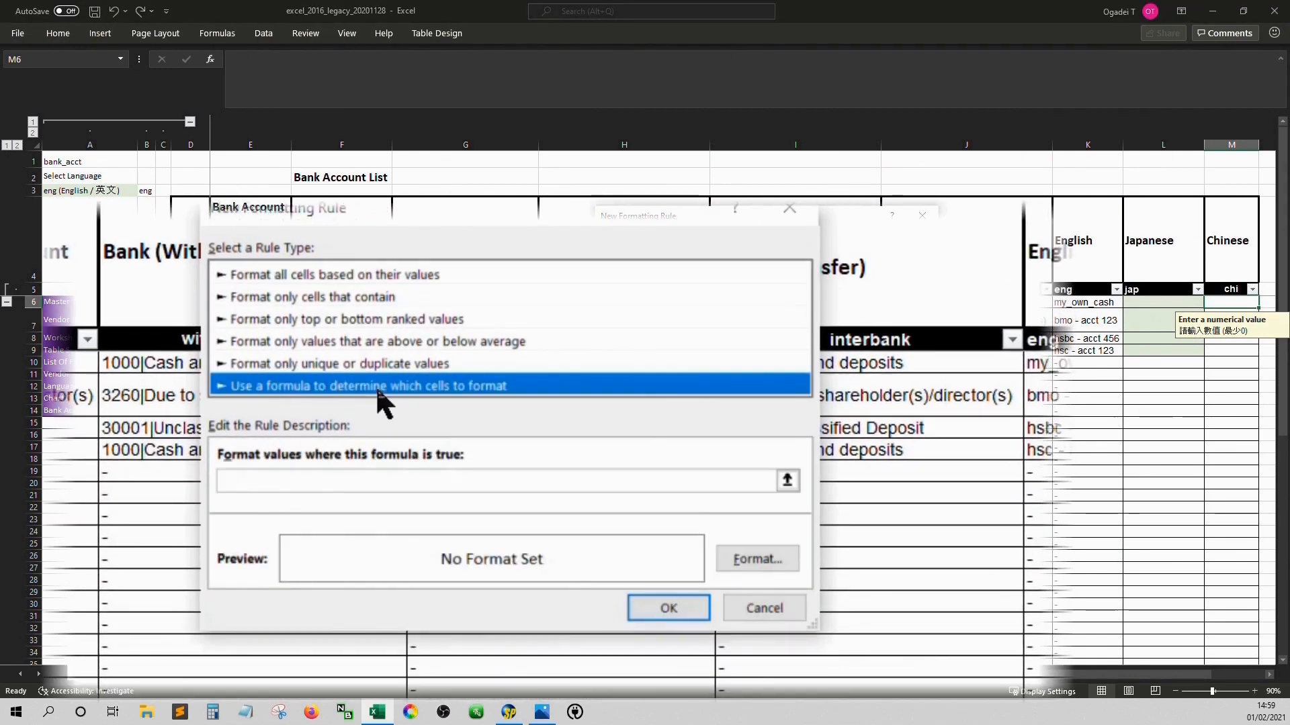
key("Tab")
left_click(464, 302)
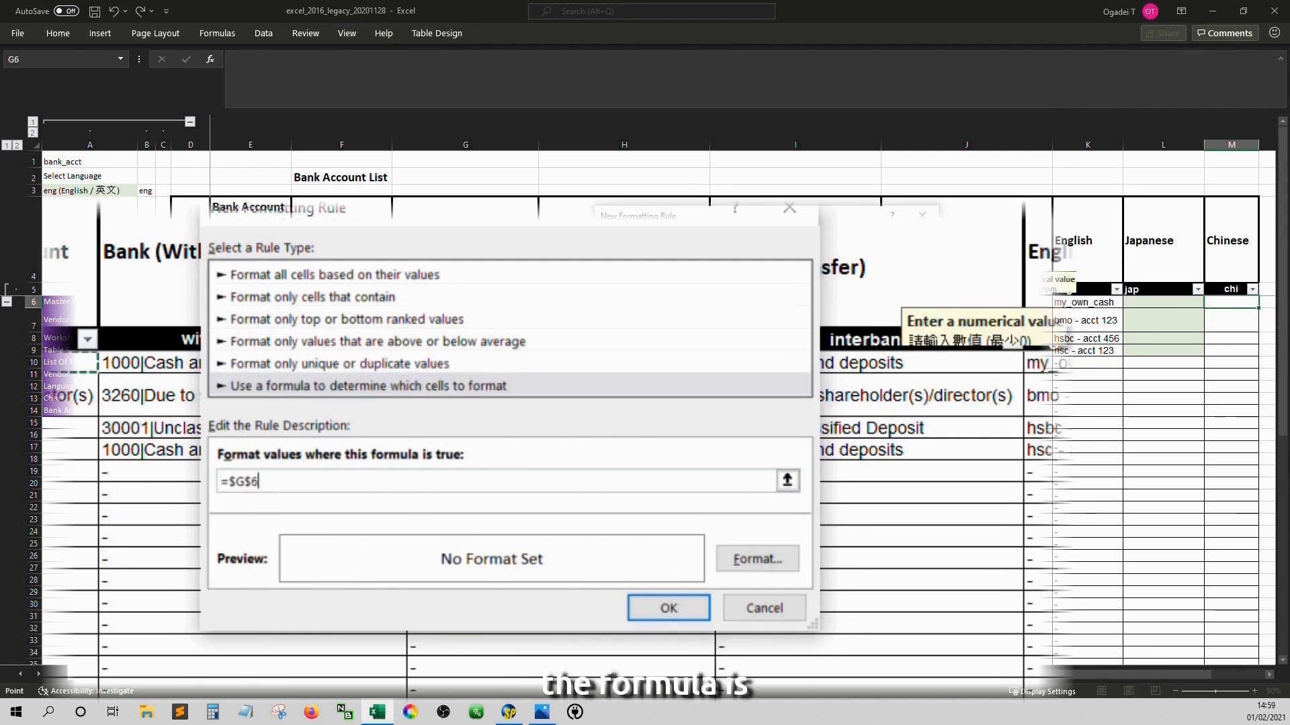
key("F4")
key("F4")
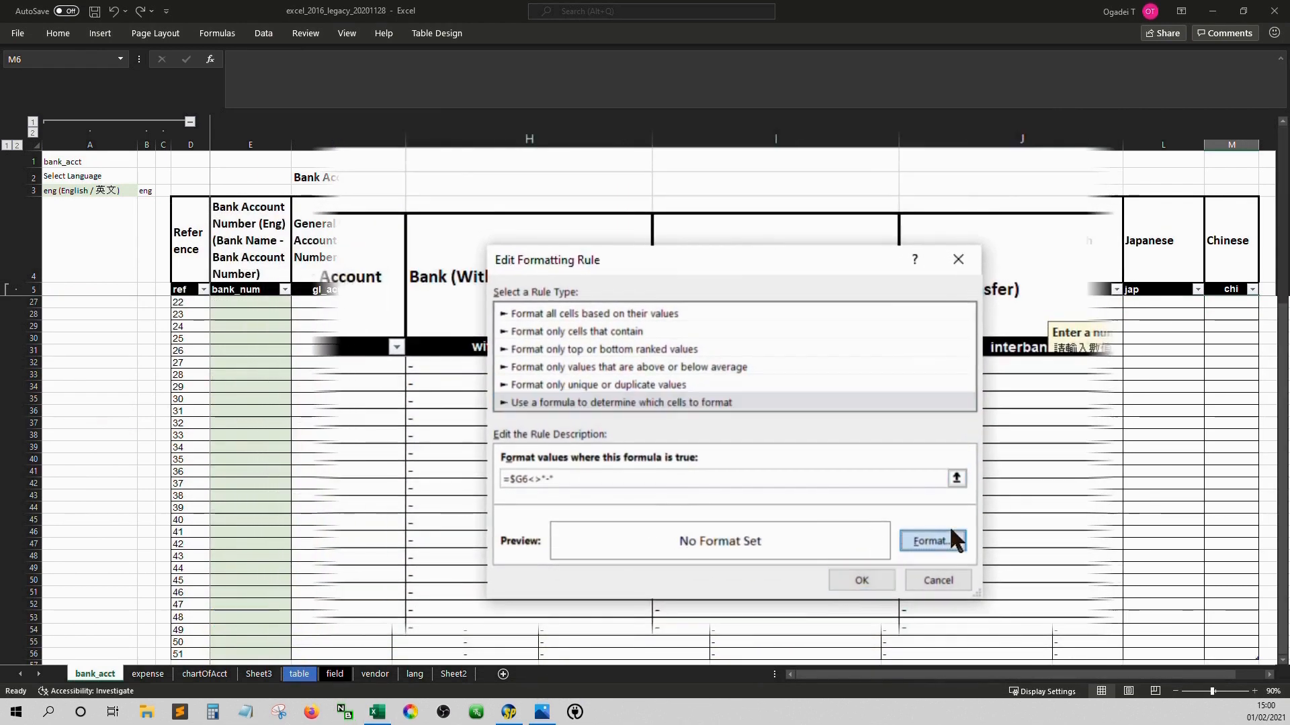
- Give the =$G6<>"-" rule the lightest green fill and apply it to =$M$6:$M$56
left_click(944, 534)
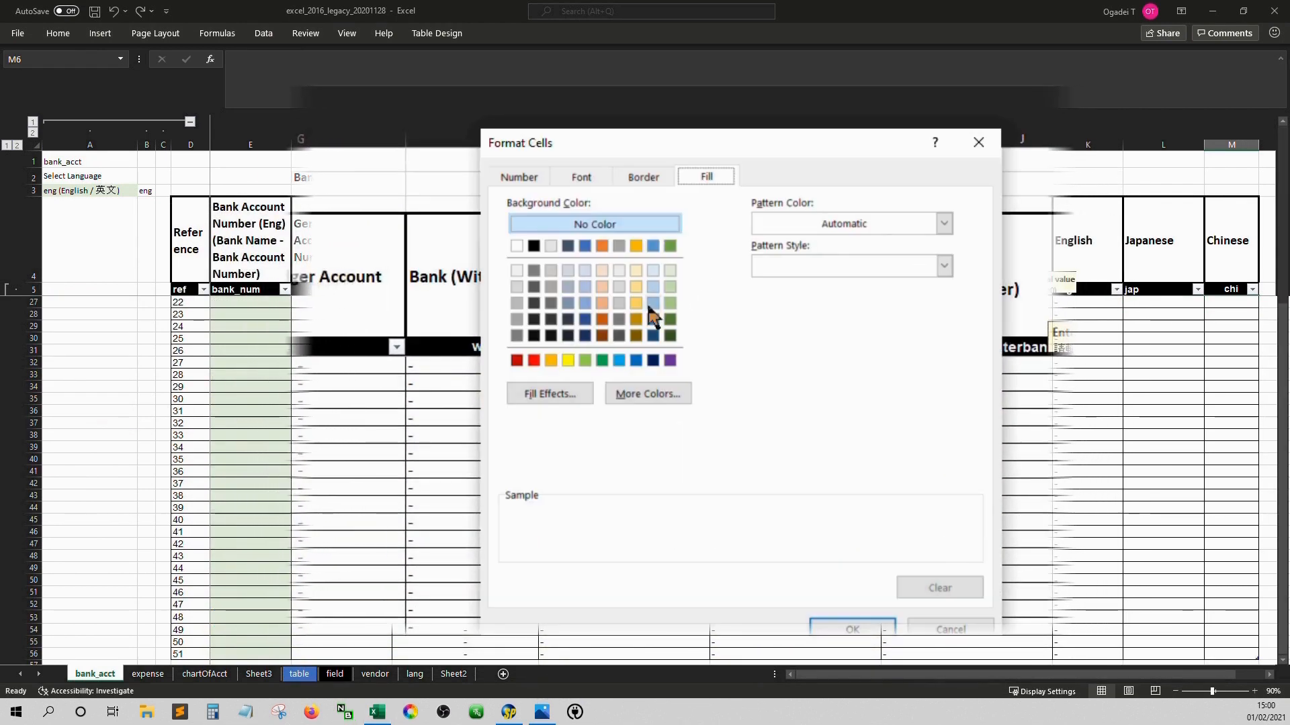
left_click(669, 270)
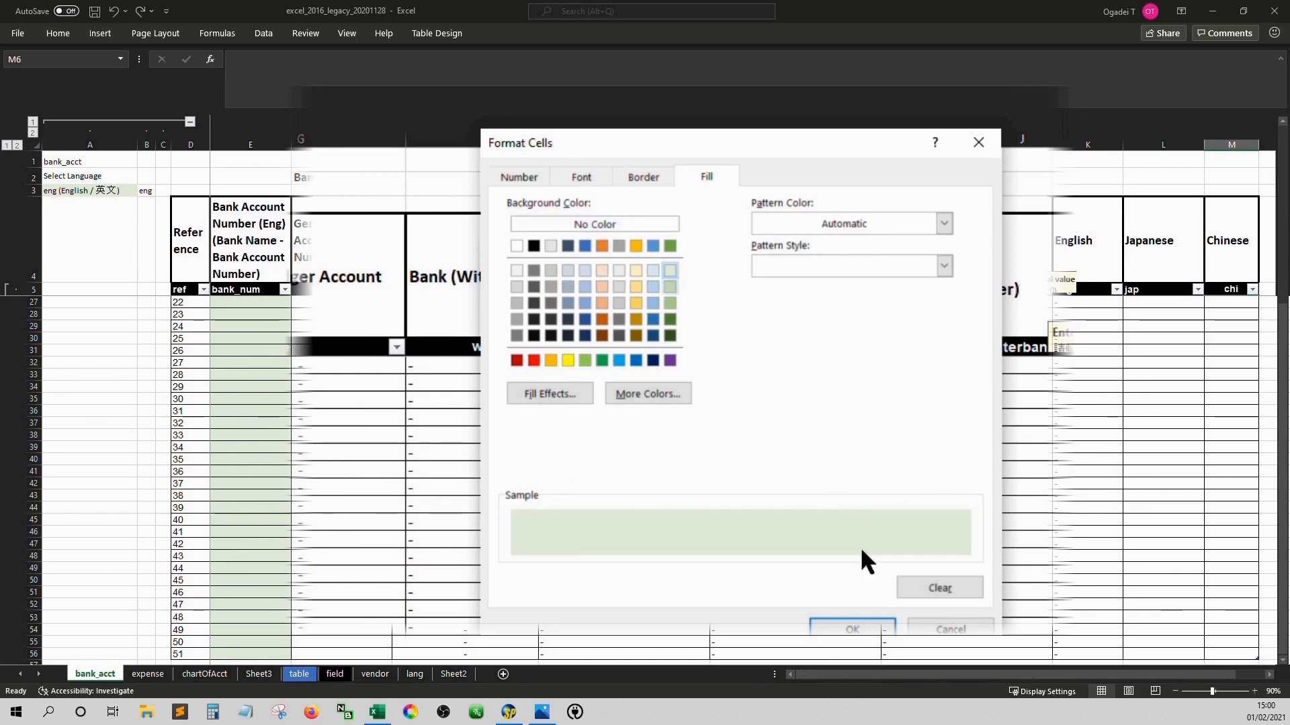
left_click(878, 630)
left_click(862, 580)
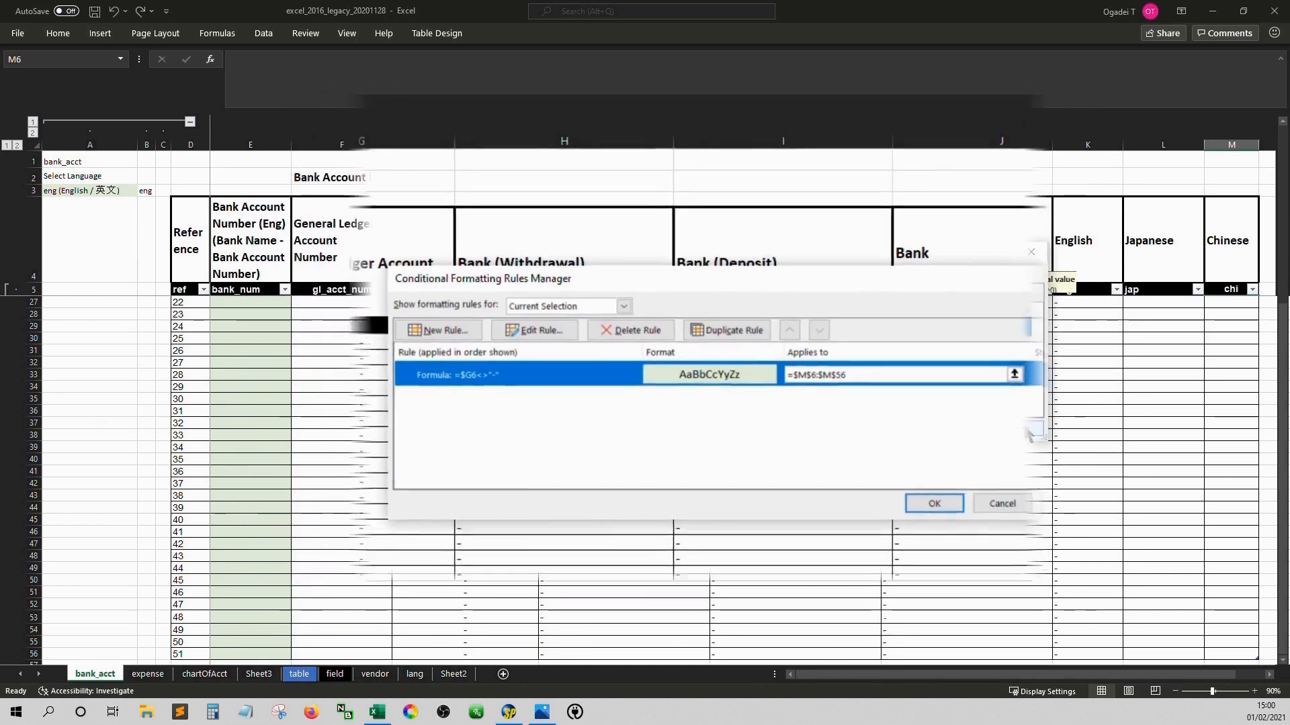
left_click(921, 452)
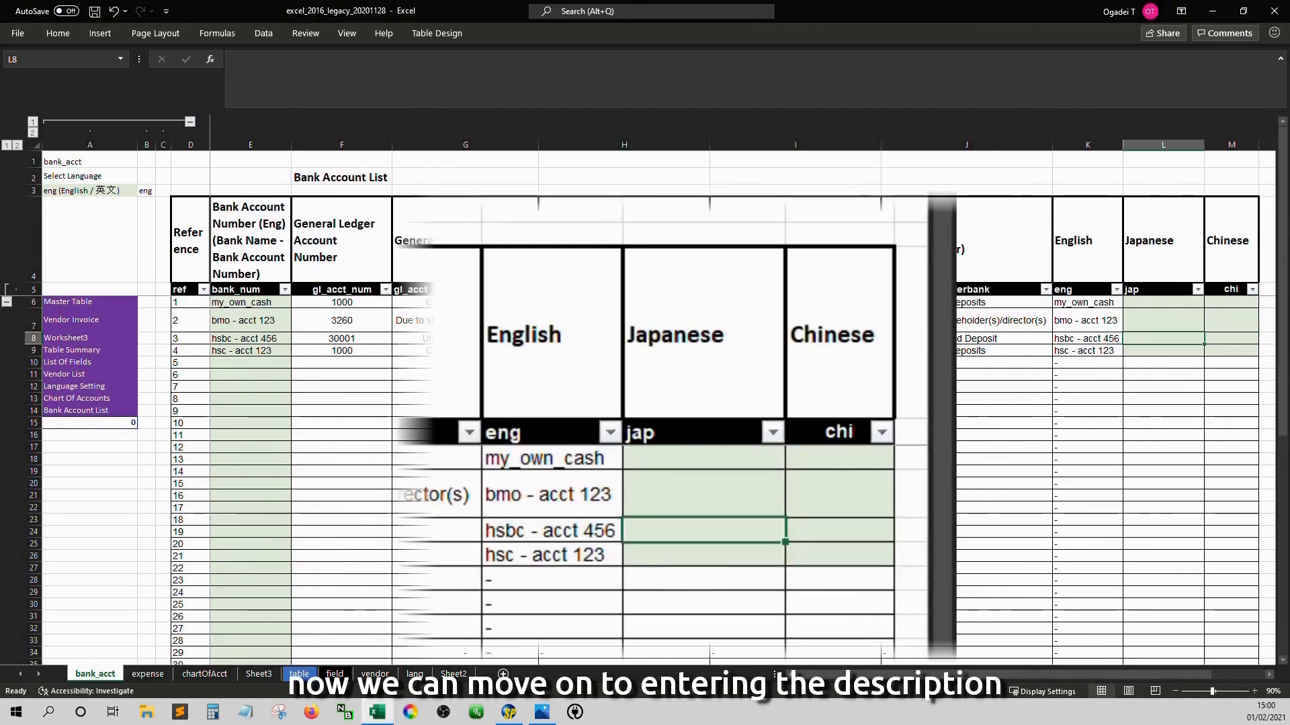
key("Up")
key("Up")
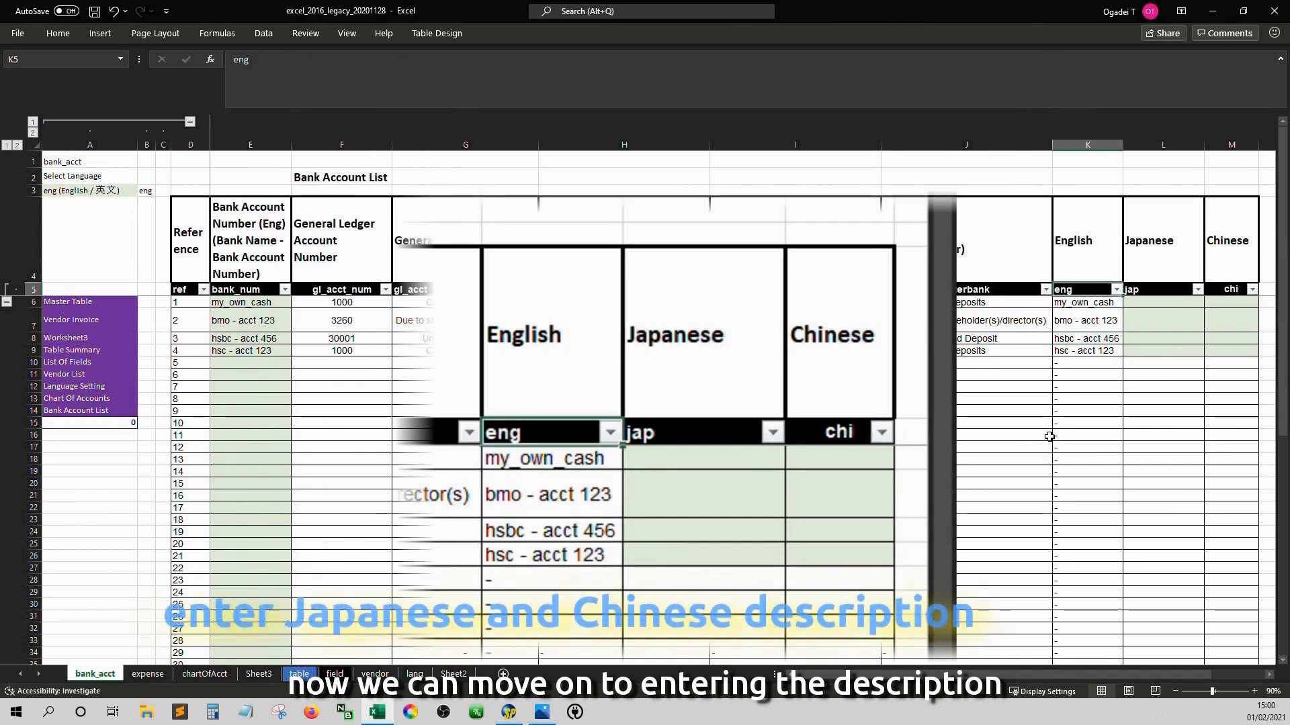
key("Down")
key("Right")
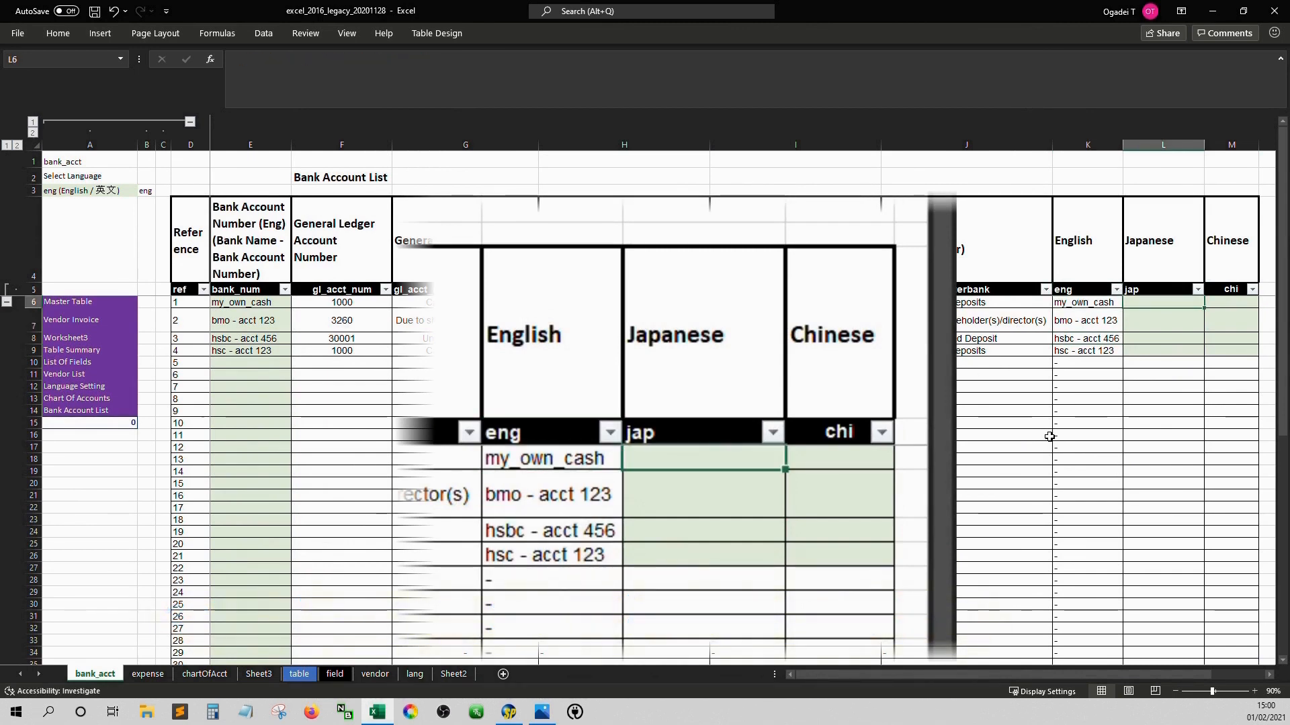
- Change the formula of the sheet link list's conditional formatting rule in A6:A15 to =$A6=$F$2 and apply it
left_click(70, 407)
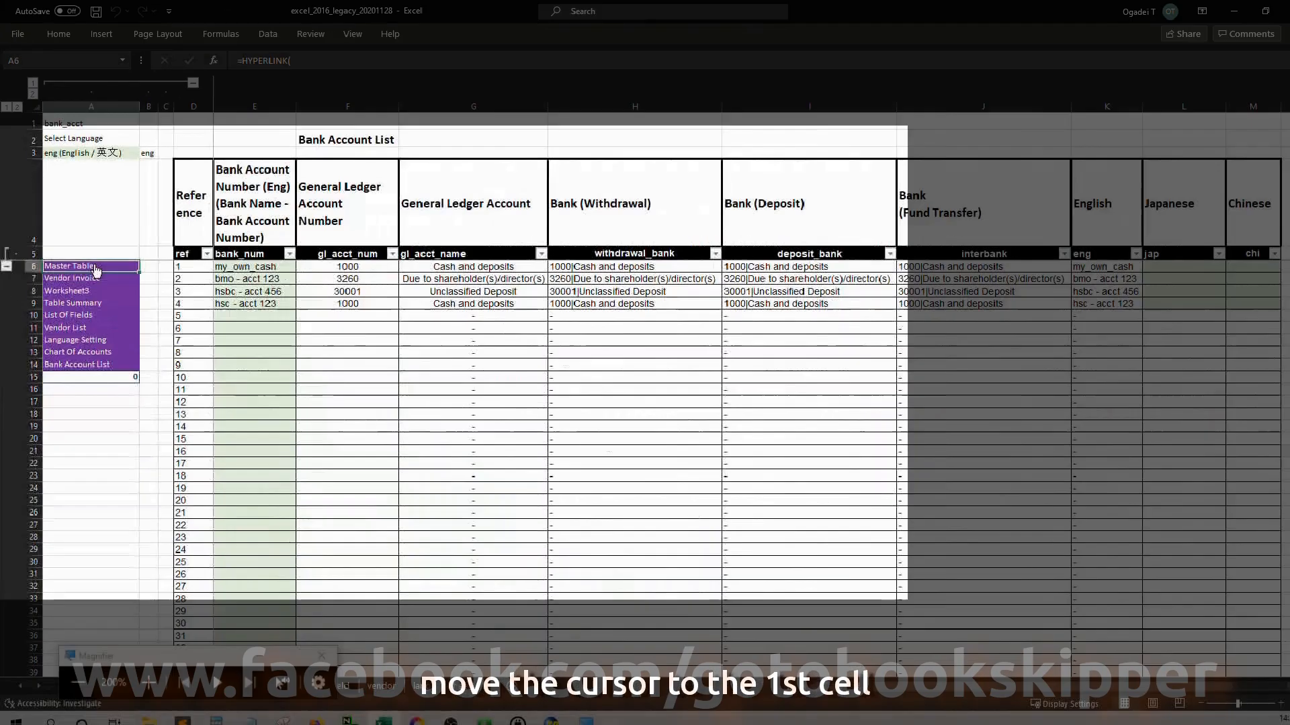
key("alt+o")
key("d")
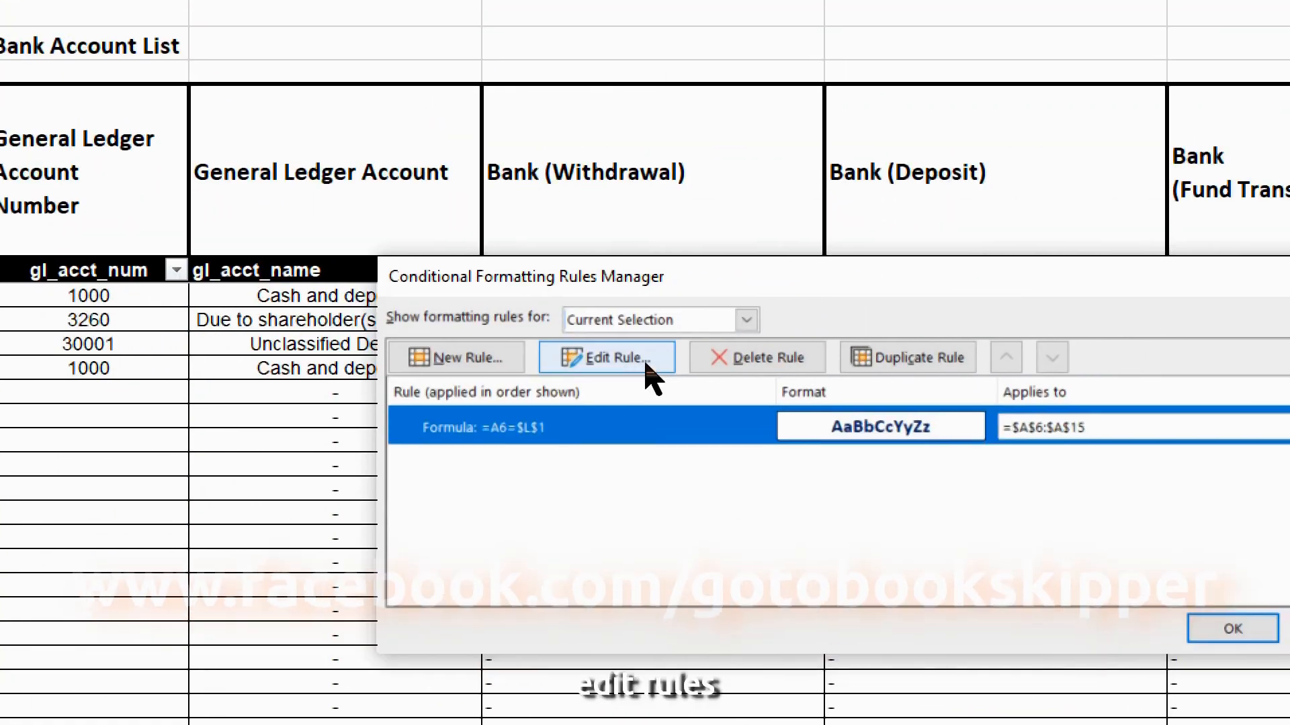
left_click(686, 298)
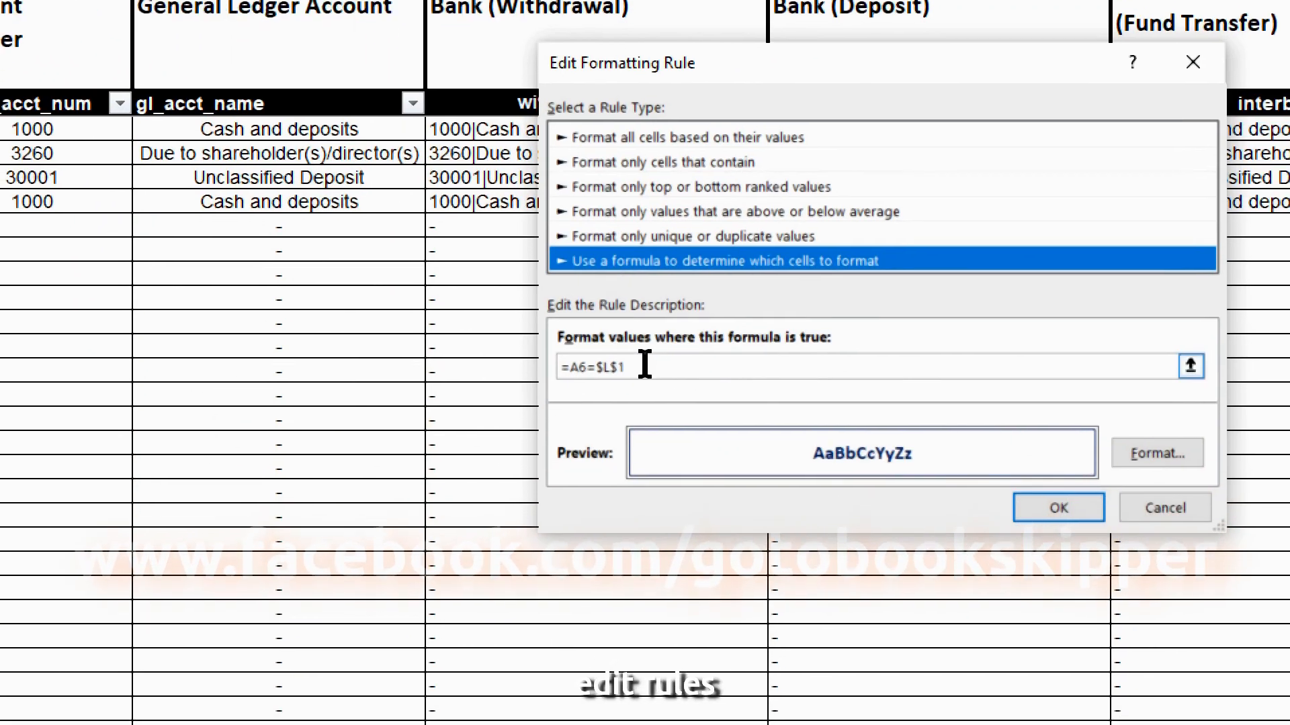
left_click(700, 534)
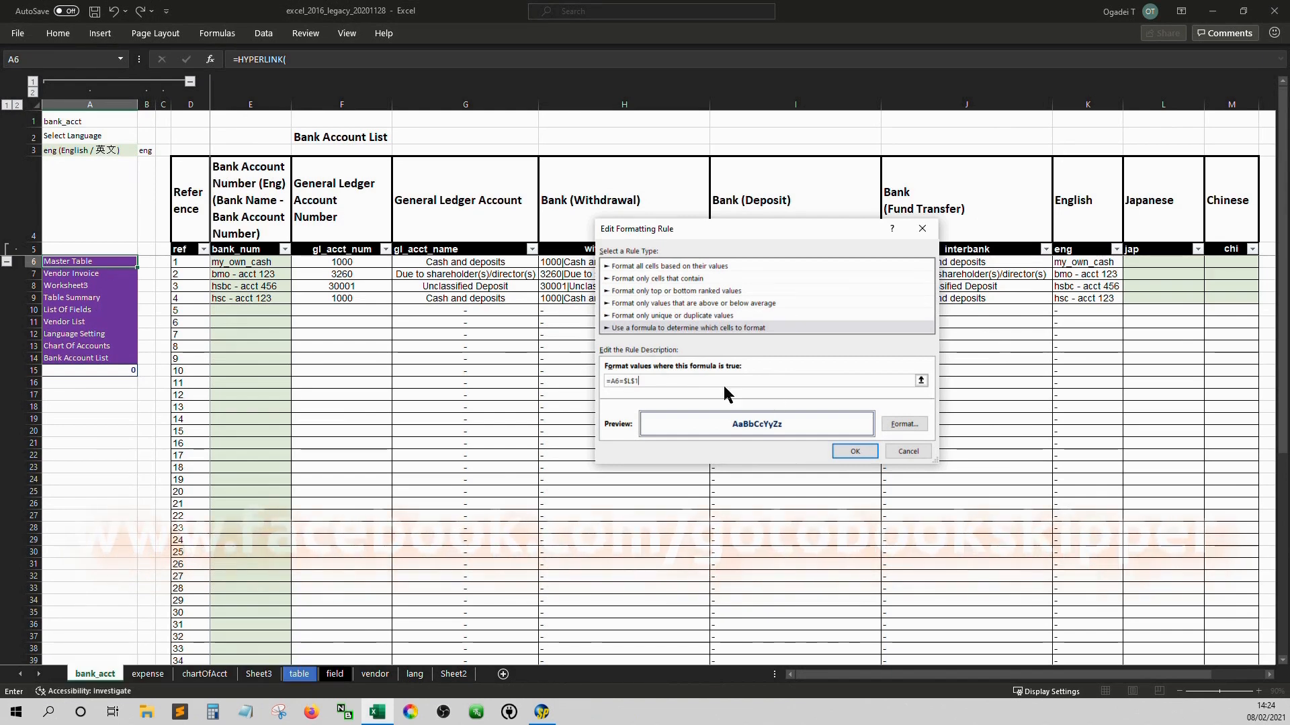
left_click(89, 261)
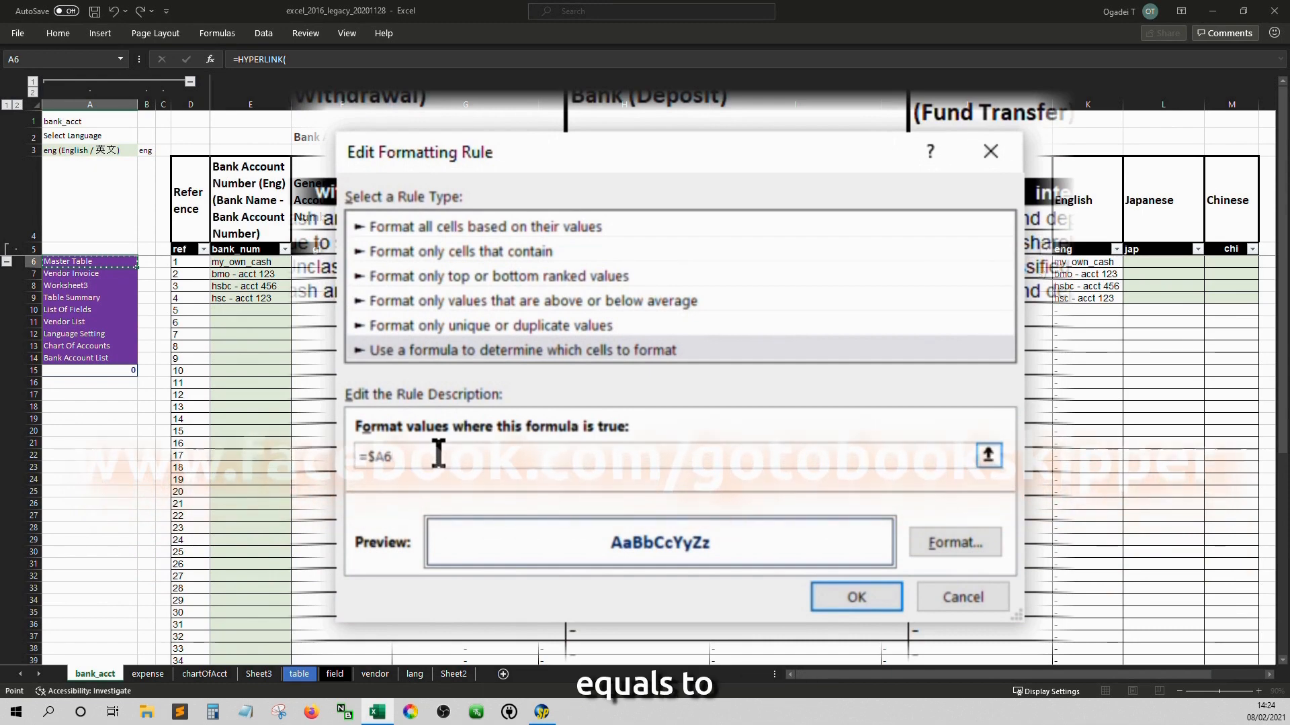
type("=")
left_click(348, 138)
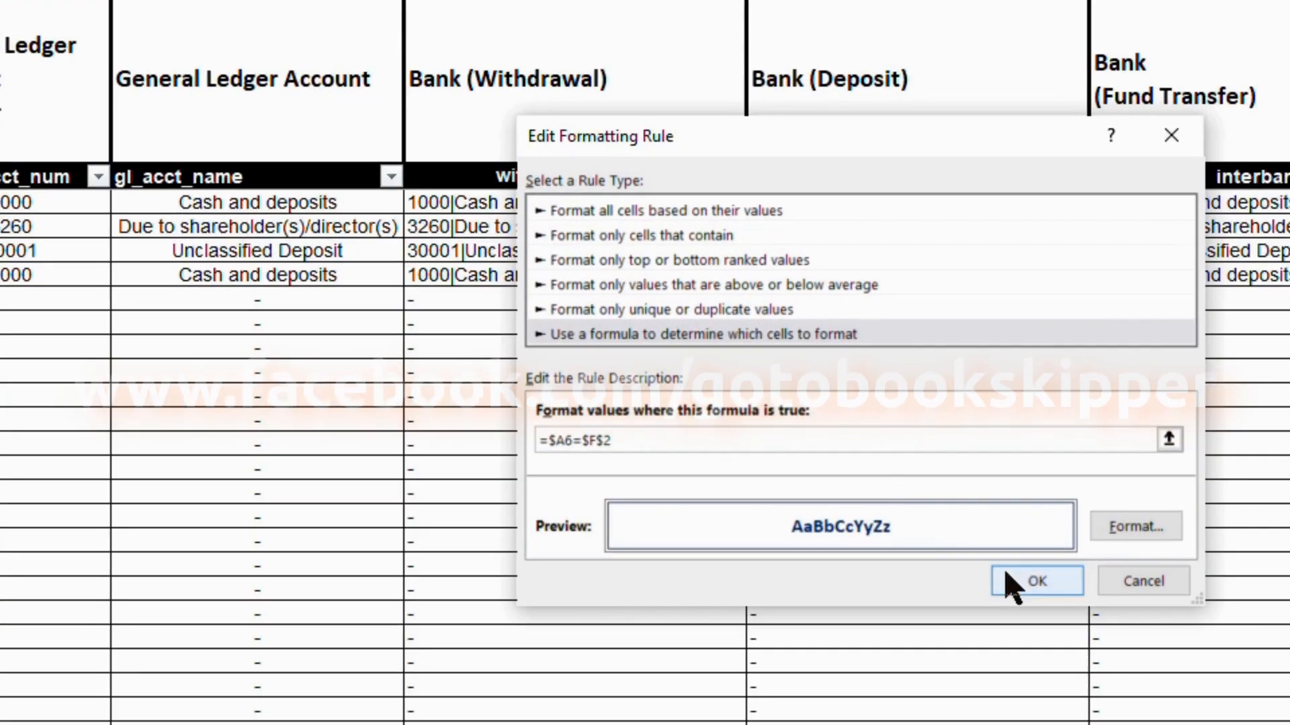
left_click(848, 449)
left_click(1073, 335)
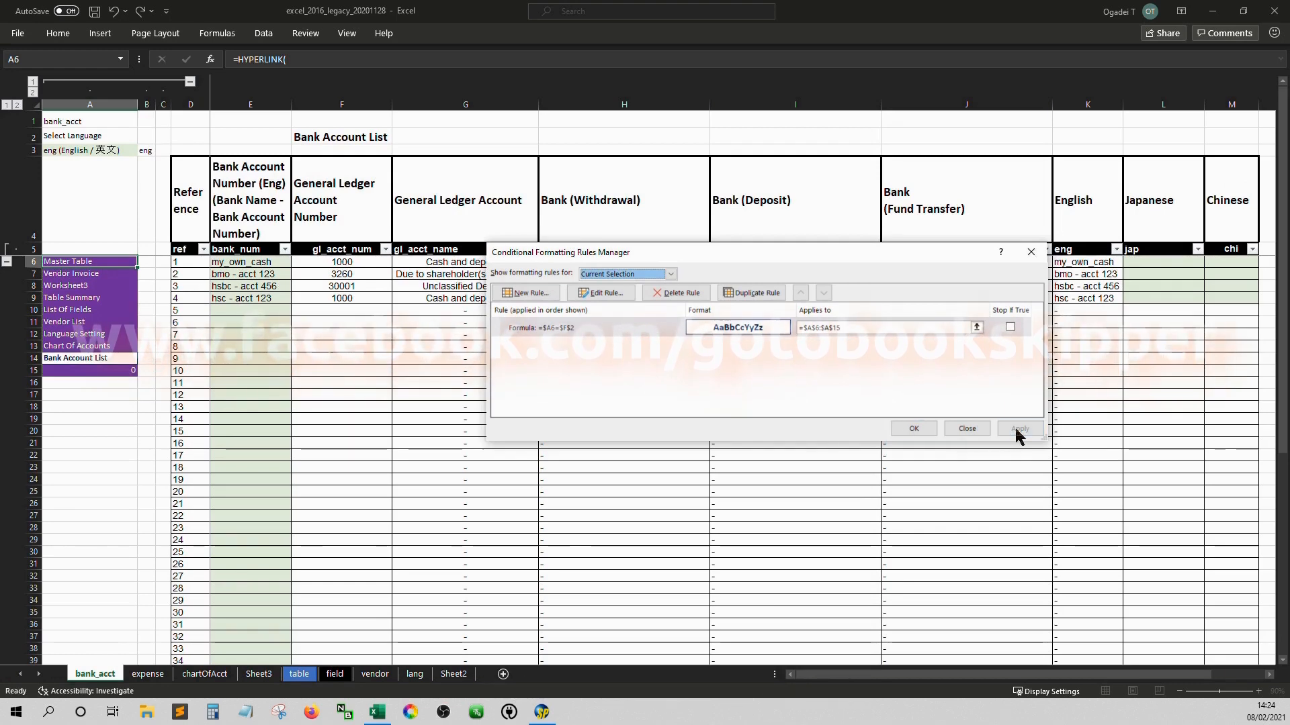
left_click(912, 428)
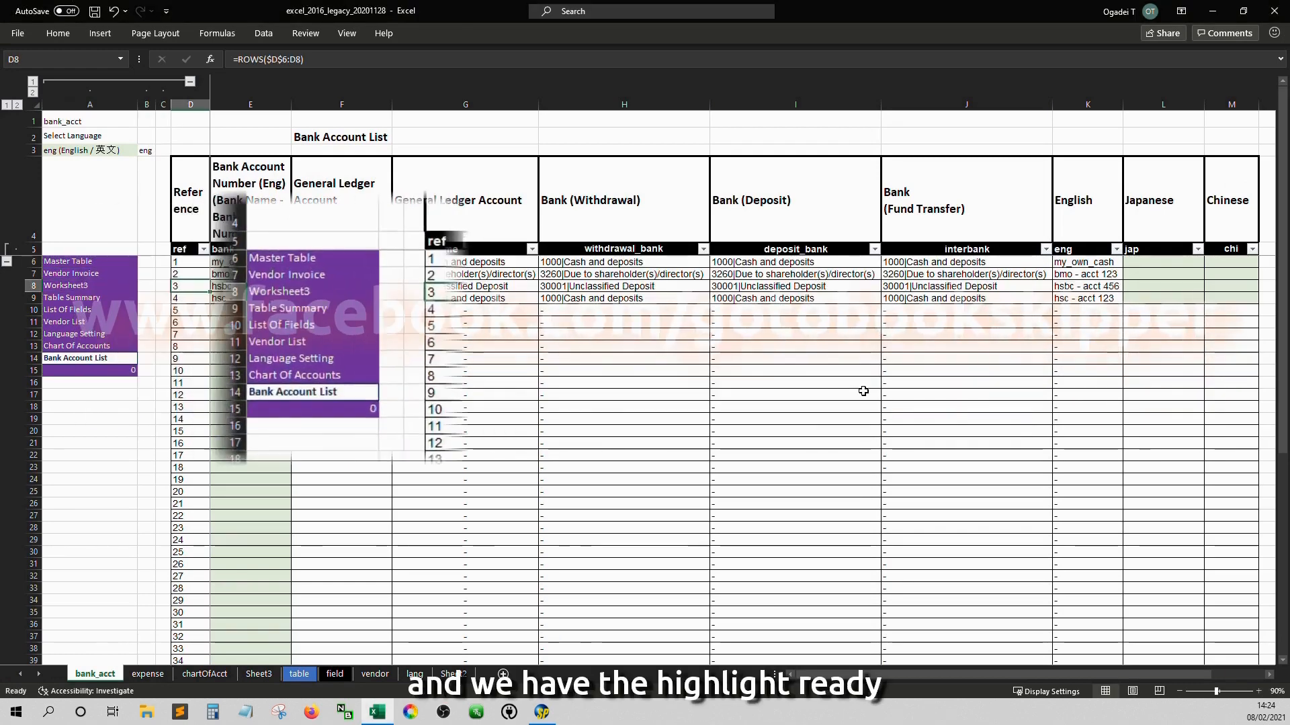
- Enter 所有者の現金 as the Japanese description of the first bank account, my_own_cash
key("Right")
key("Right")
key("Right")
key("Right")
key("Right")
key("Right")
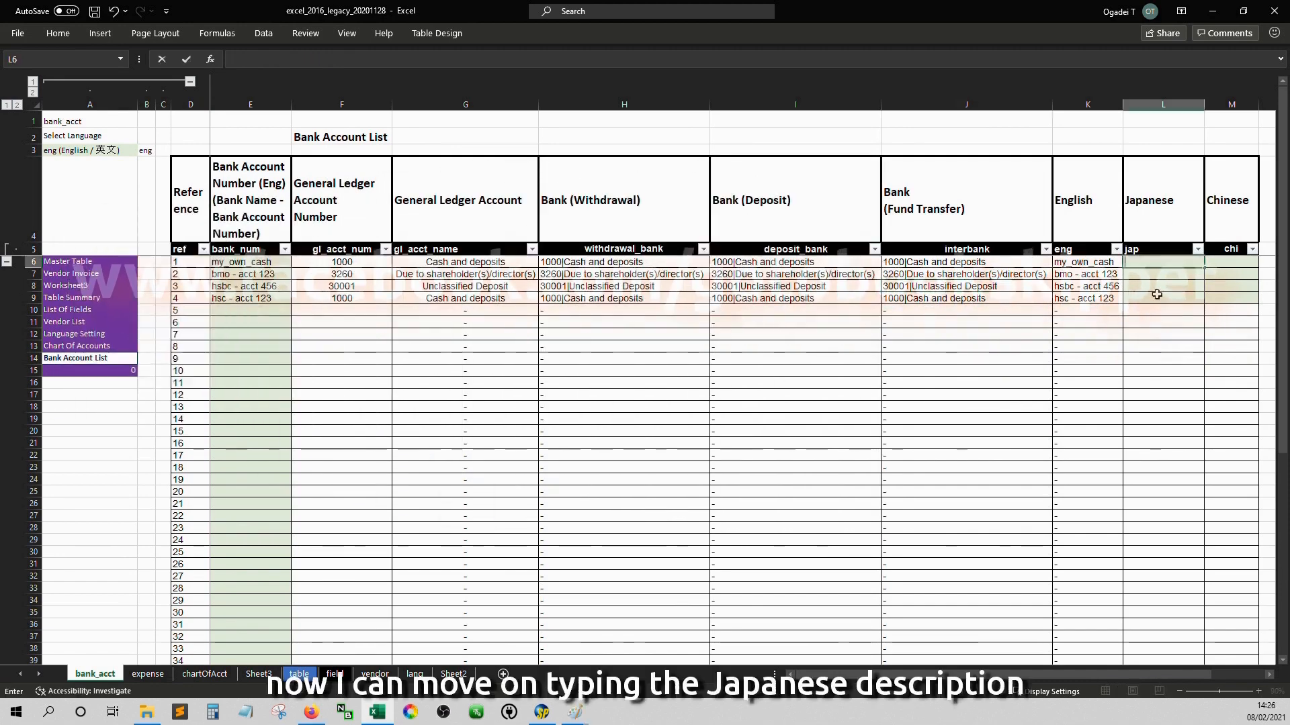
type("しょゆう")
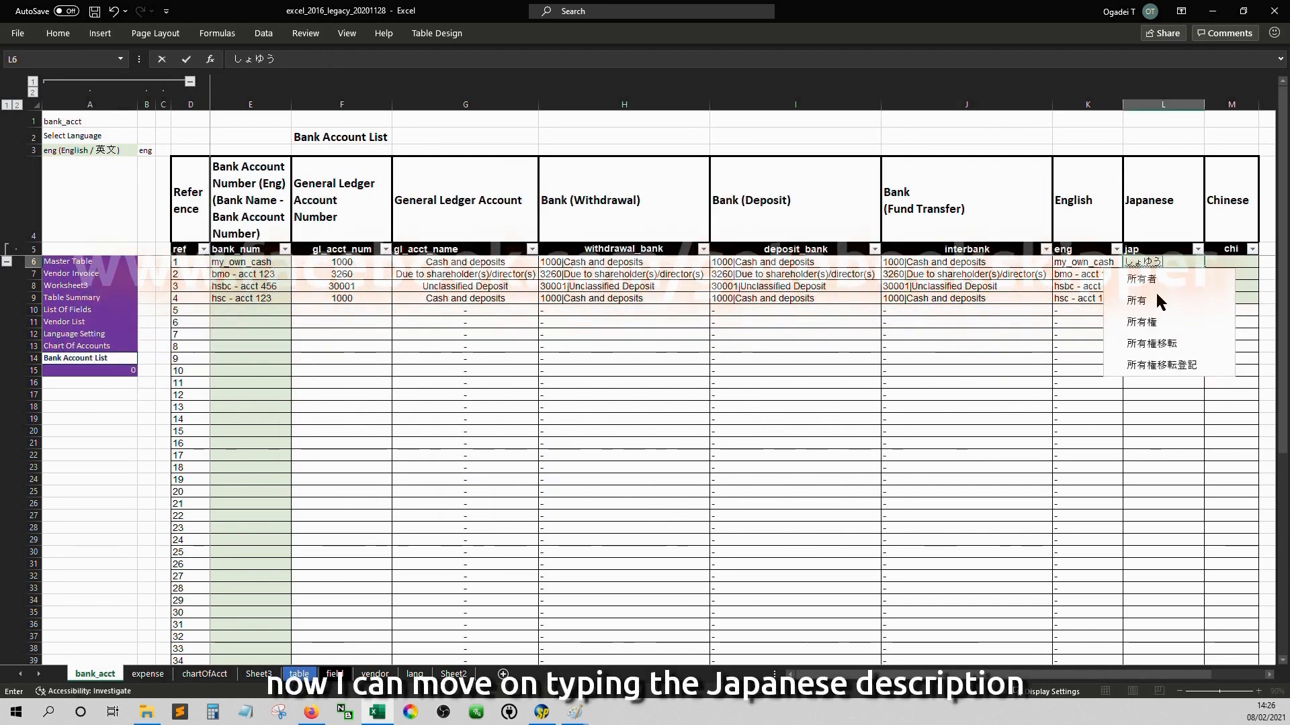
type("しゃの")
key("space")
type("げんきん")
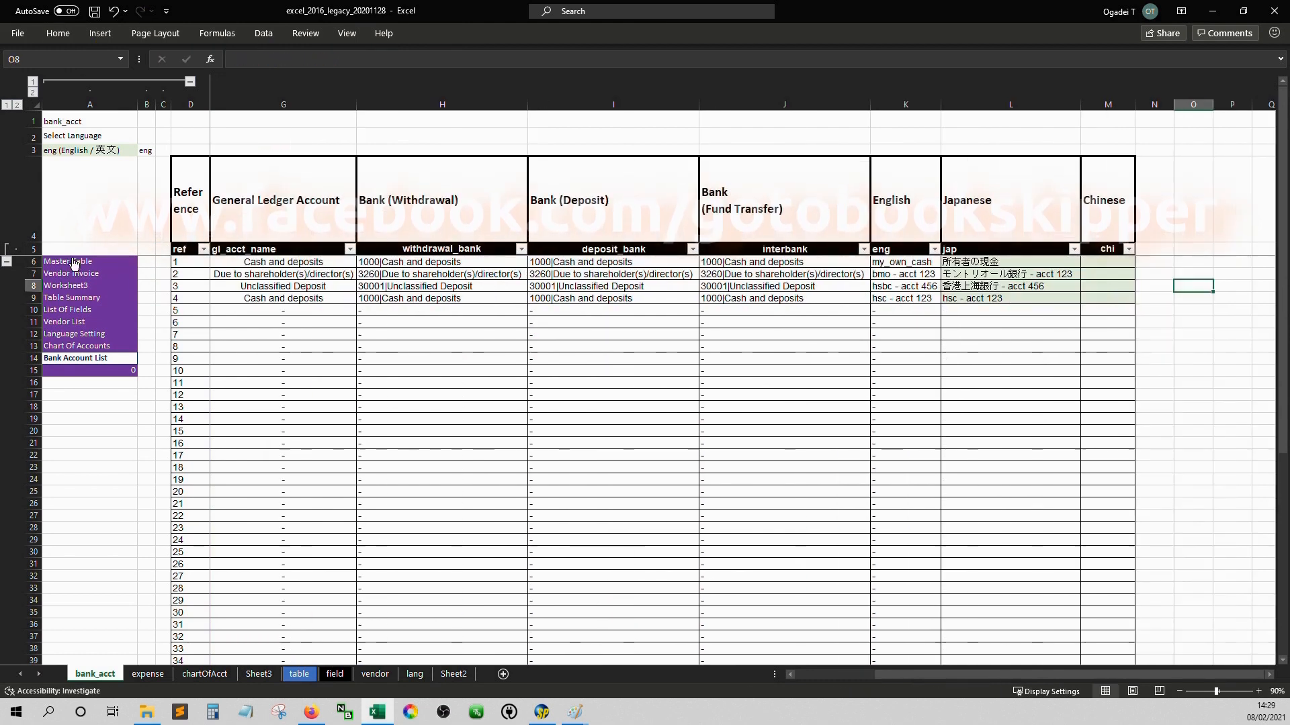
- Try to enter 現金 in the first cell of the Chinese column
type("げんきん")
key("Return")
key("Return")
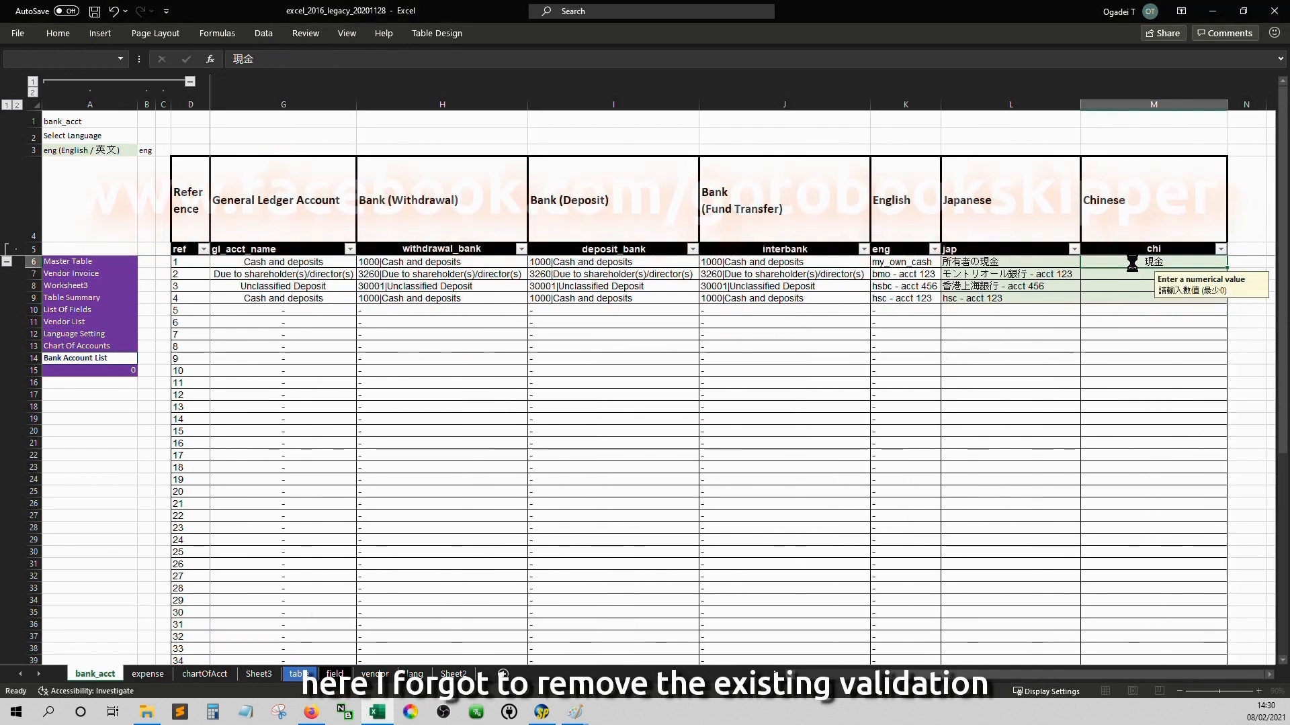
key("Return")
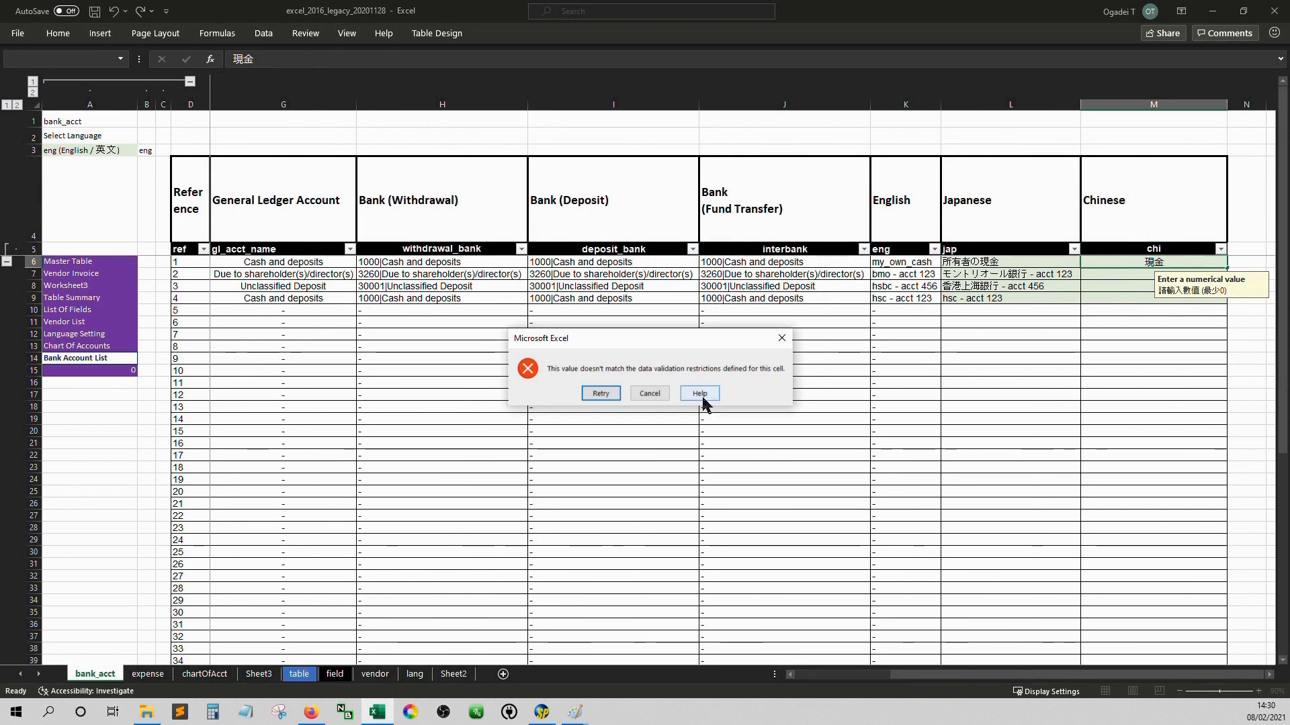
left_click(653, 395)
- Set the first Chinese cell's data validation to allow any value and apply that validation to the whole chi column
key("alt+d")
key("l")
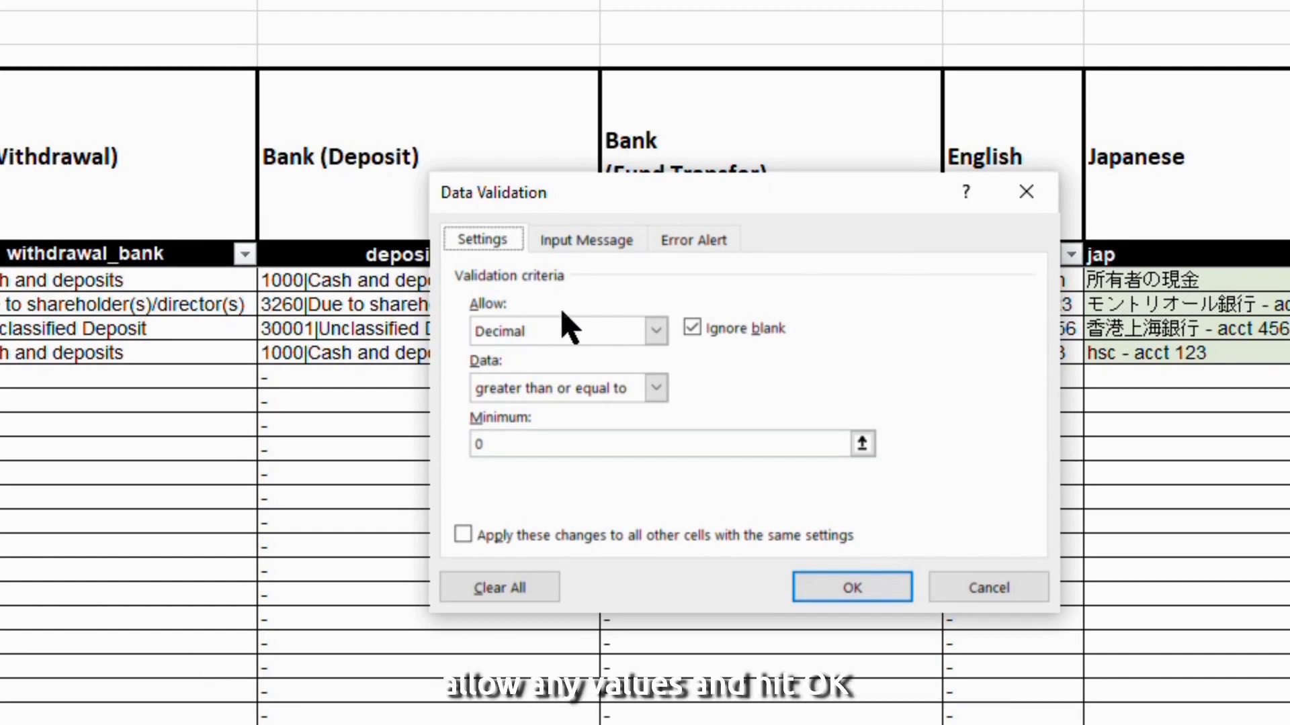
left_click(556, 325)
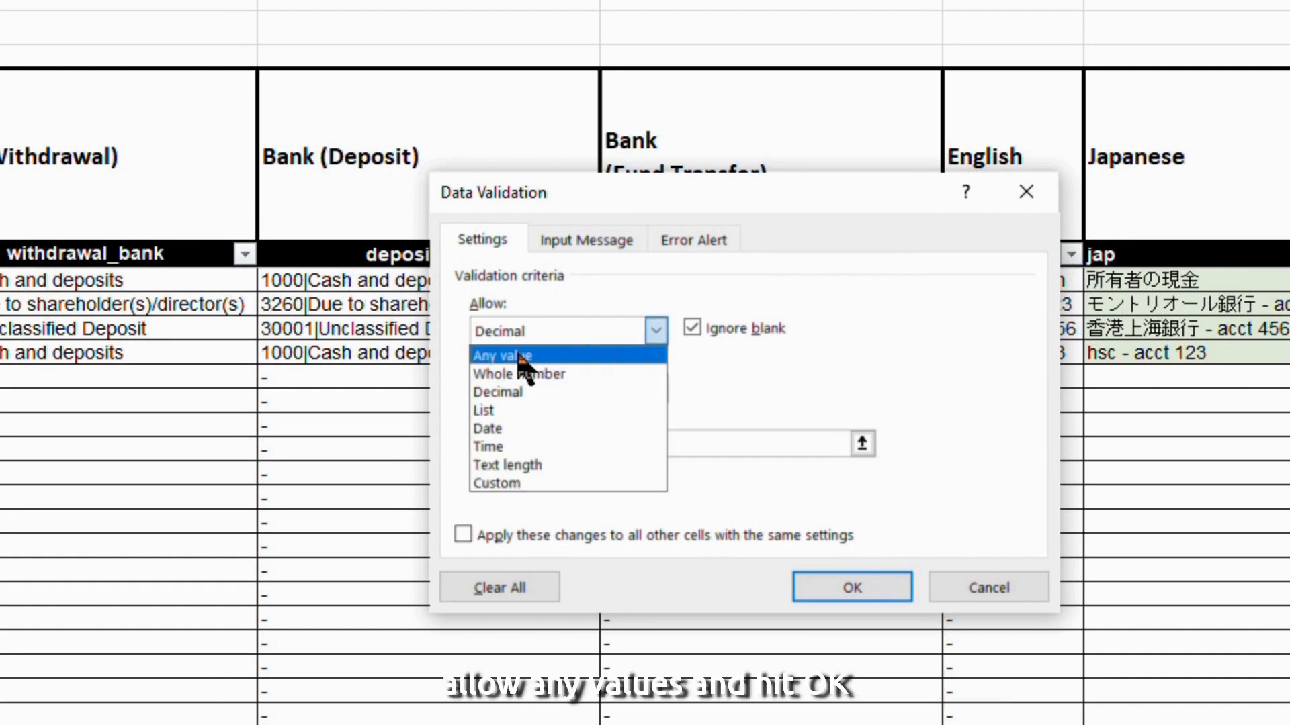
left_click(522, 356)
left_click(890, 590)
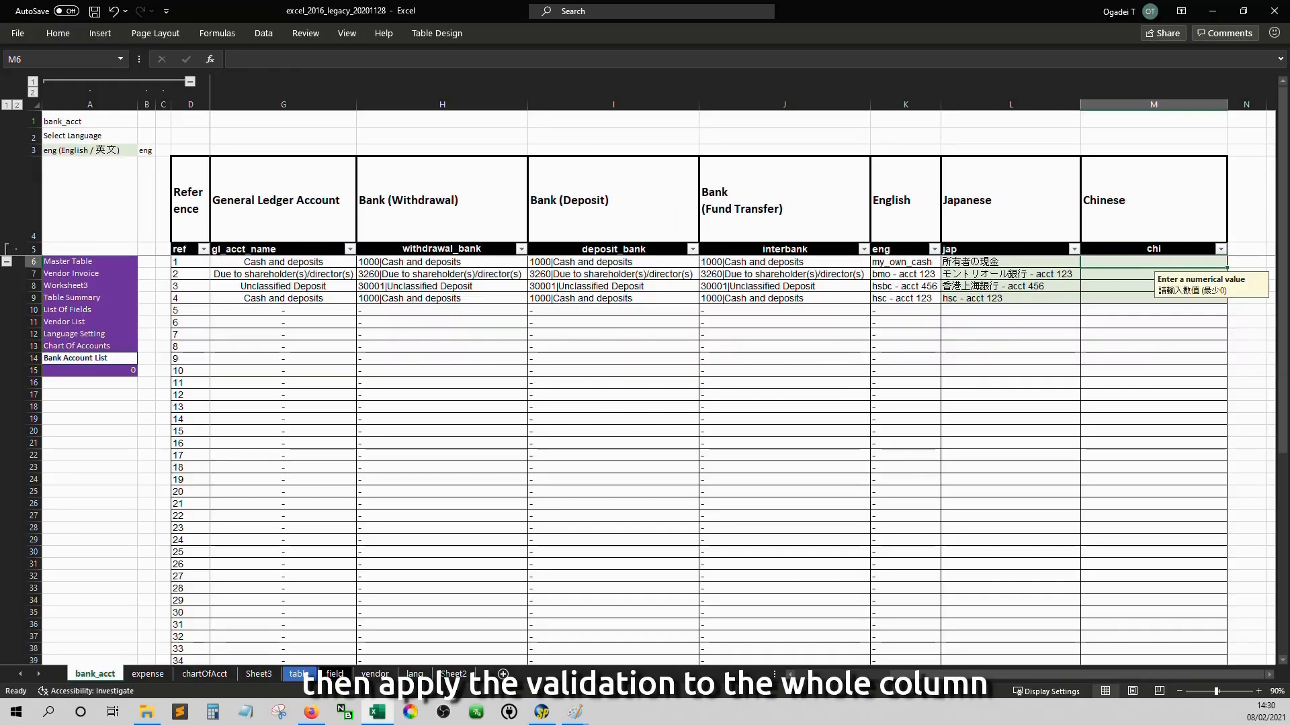
key("ctrl+shift+Down")
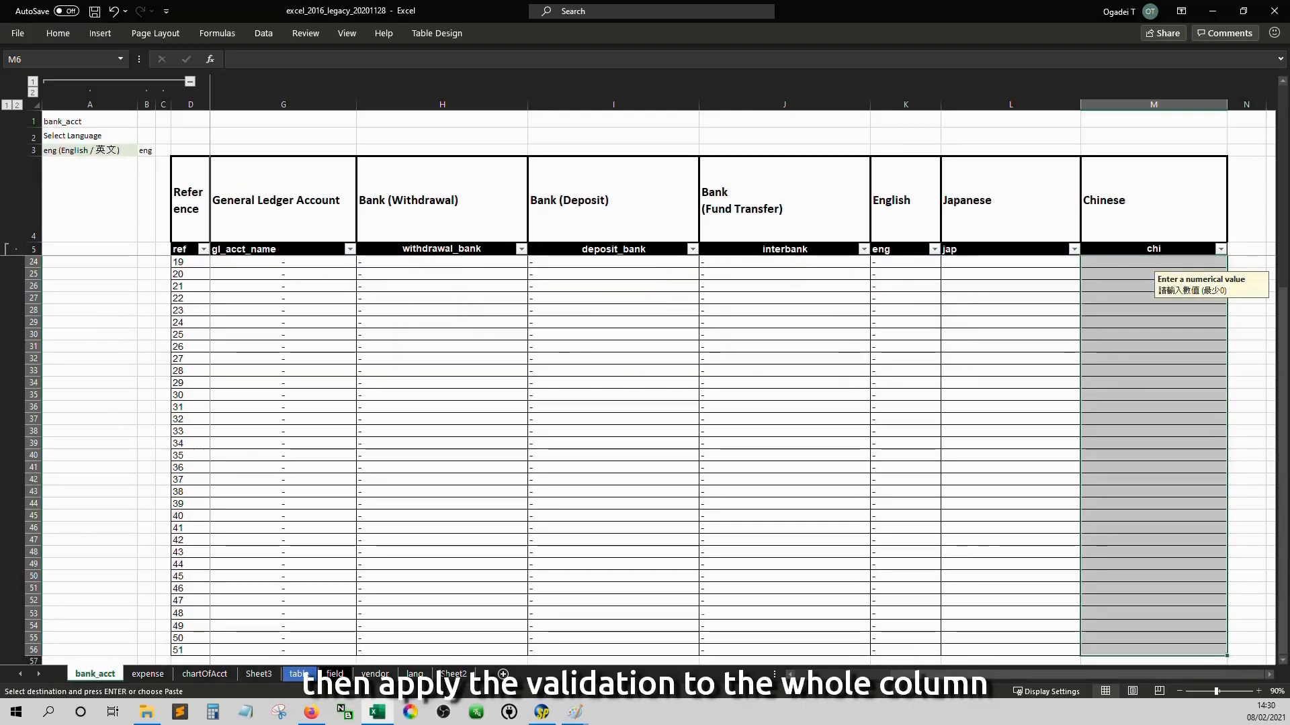
key("ctrl+shift+Up")
key("Up")
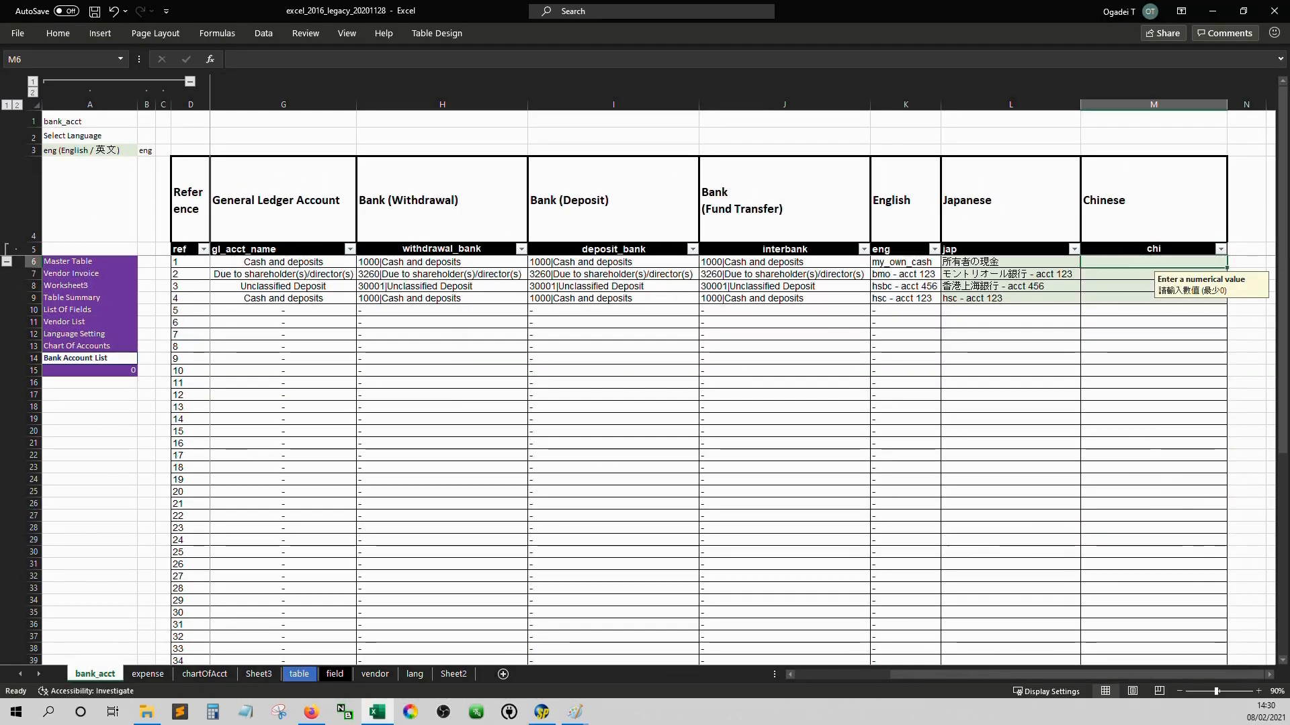
- Turn off the input message in the data validation of the first Chinese cell
key("alt+d")
key("l")
left_click(700, 242)
left_click(670, 261)
left_click(821, 417)
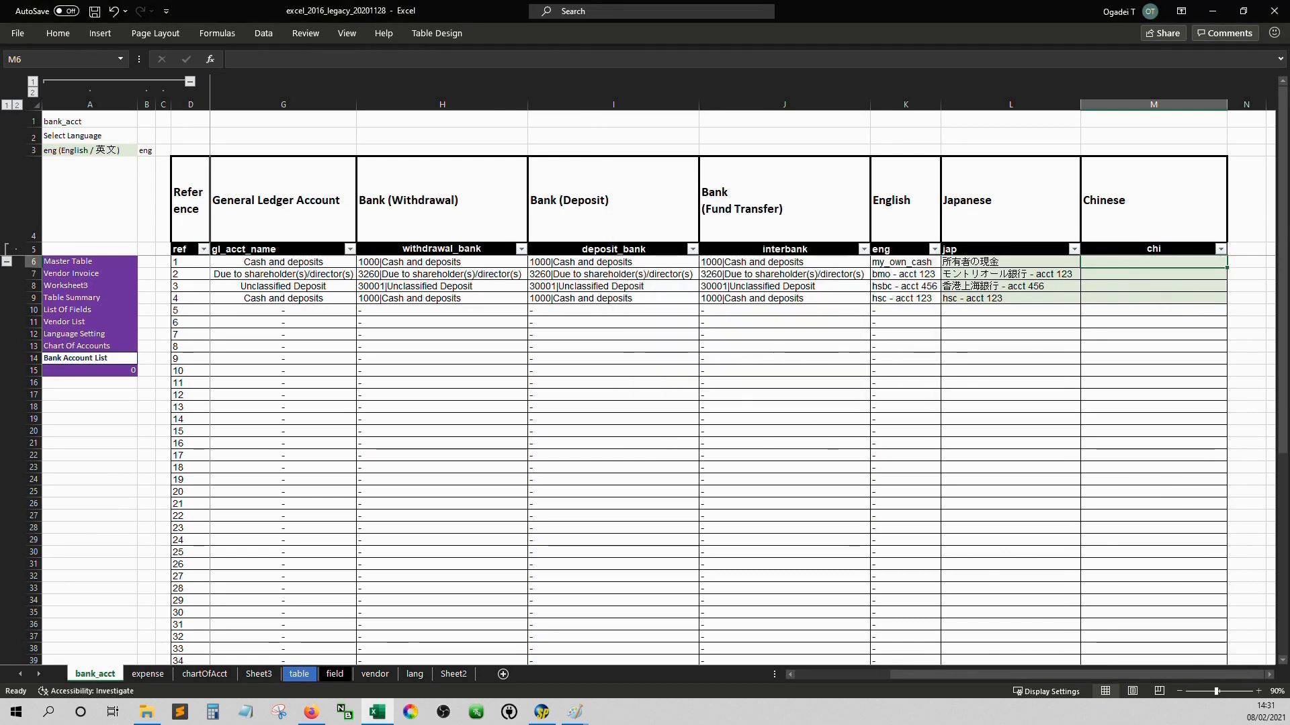
- Enter the Chinese descriptions 現金, 滿地可銀行, 匯豐銀行 and hsc 銀行, following each bank name with 戶口 and its account number
type("現金")
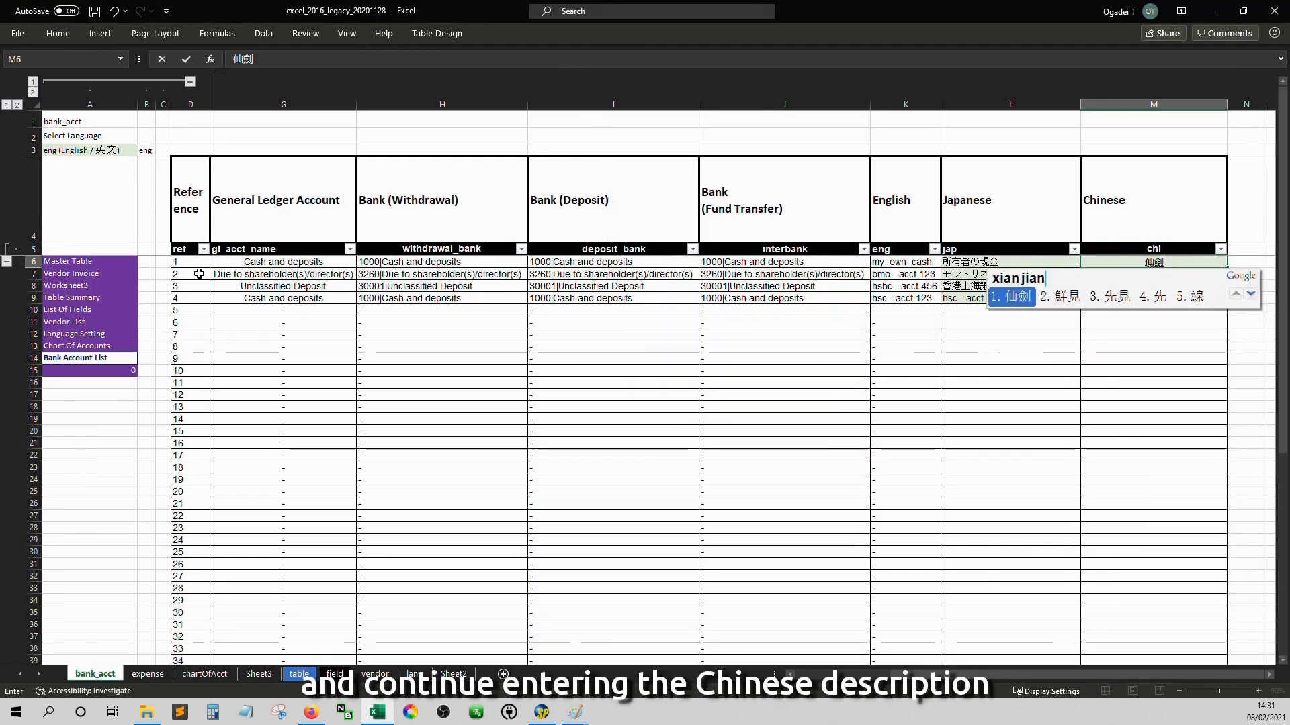
key("Return")
type("滿地可銀行 - 戶口123")
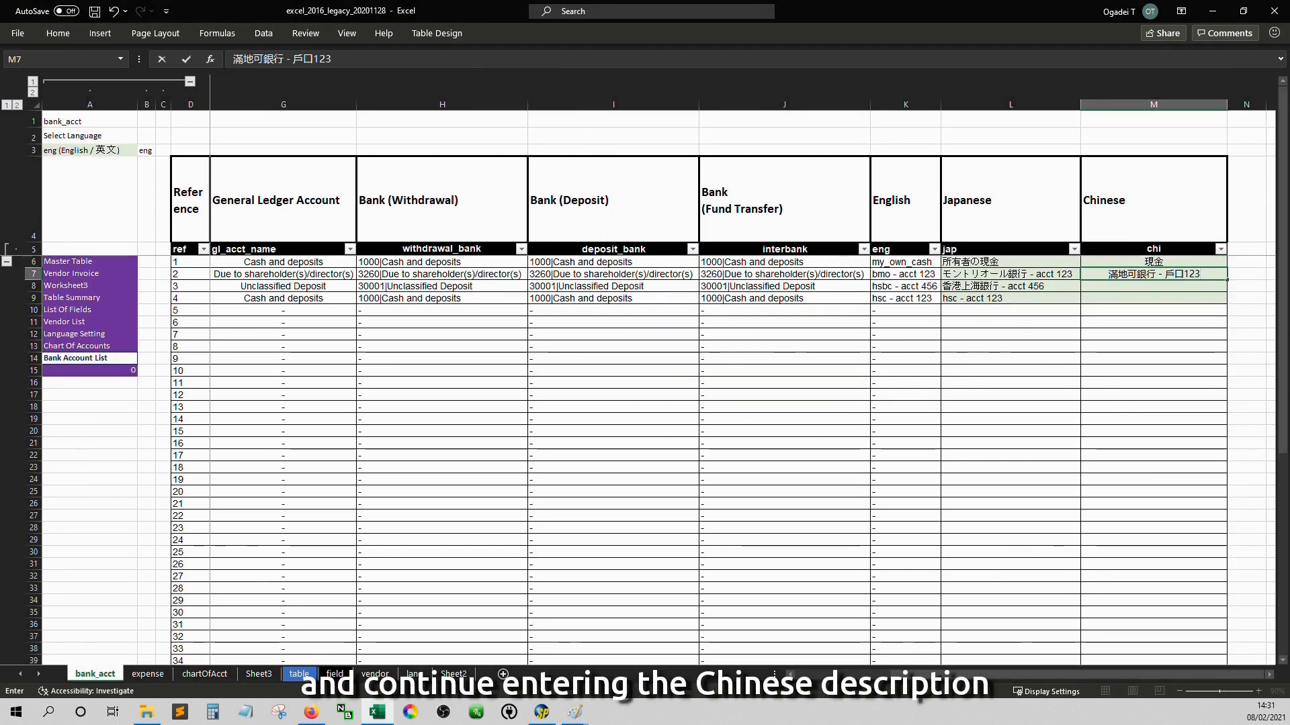
type("匯豐銀行 - 戶口hsc 銀行 - 戶口")
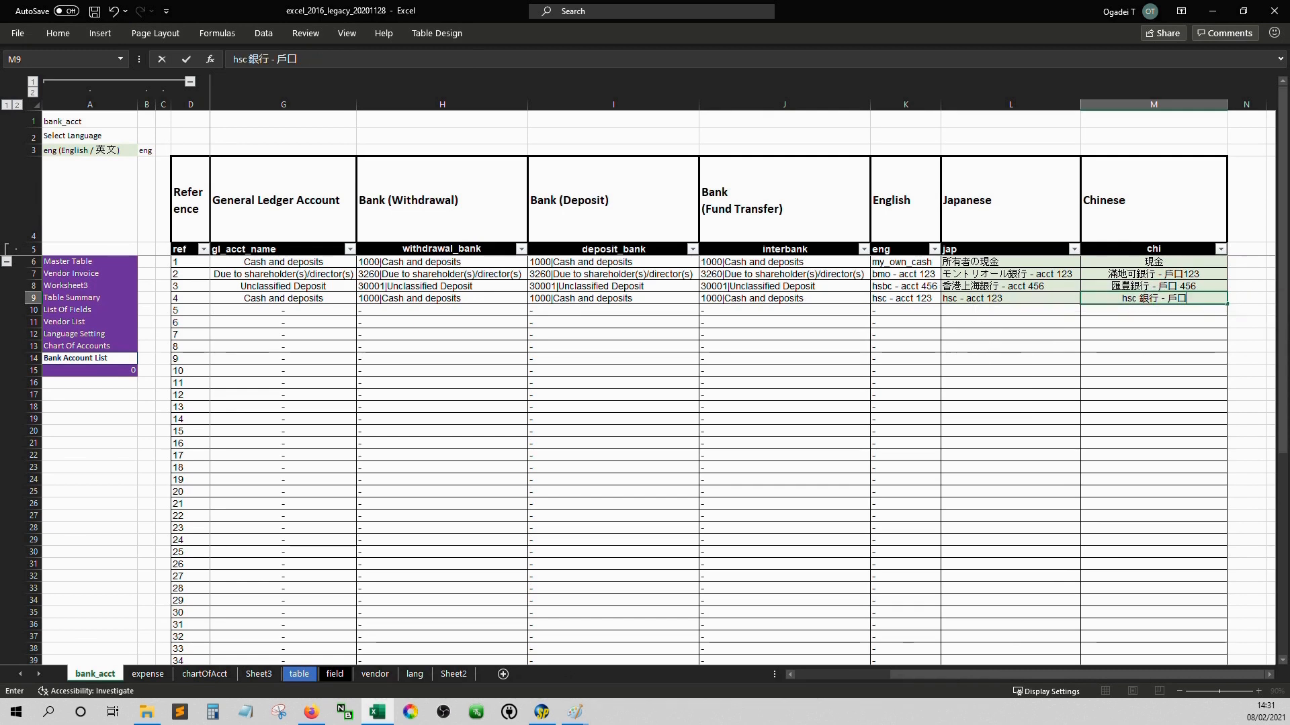
key("Left")
key("Left")
key("Left")
key("Left")
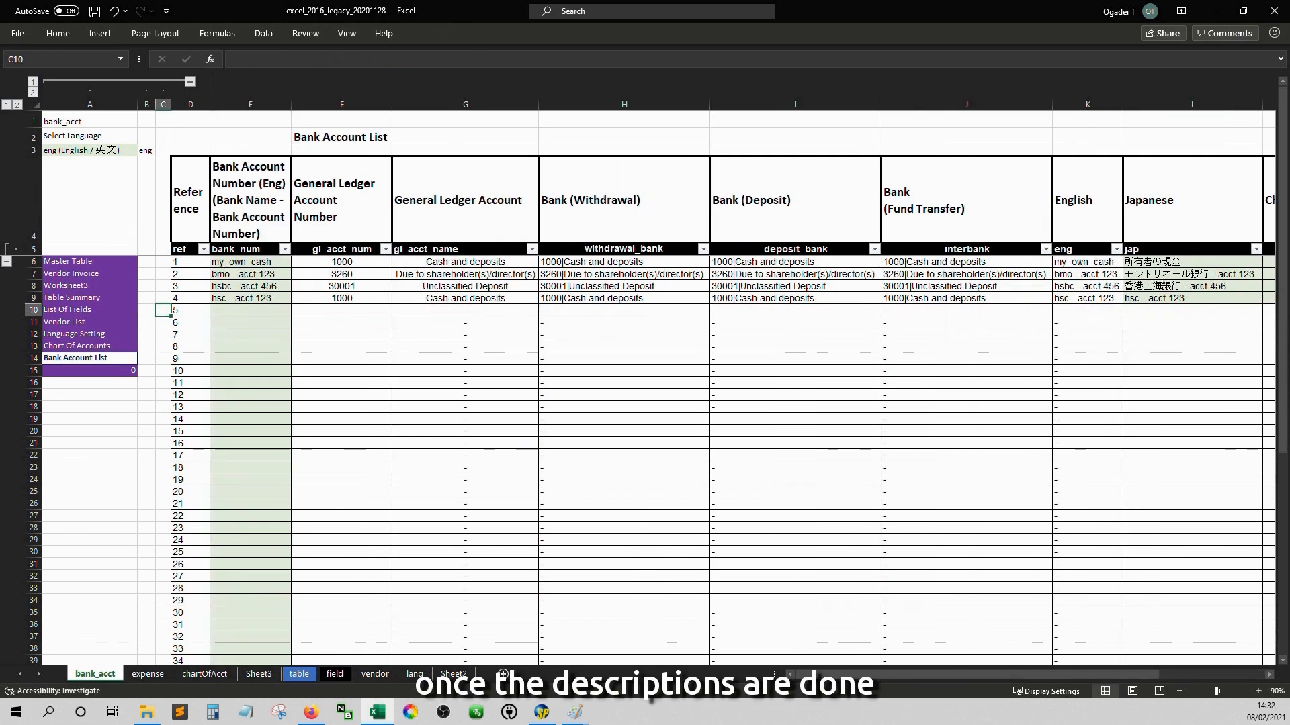
- Start a formula in cell O6 with the absolute reference $J$6 followed by a colon as the start of the range
key("Right")
key("Right")
key("Right")
key("Right")
key("Right")
key("Right")
key("Right")
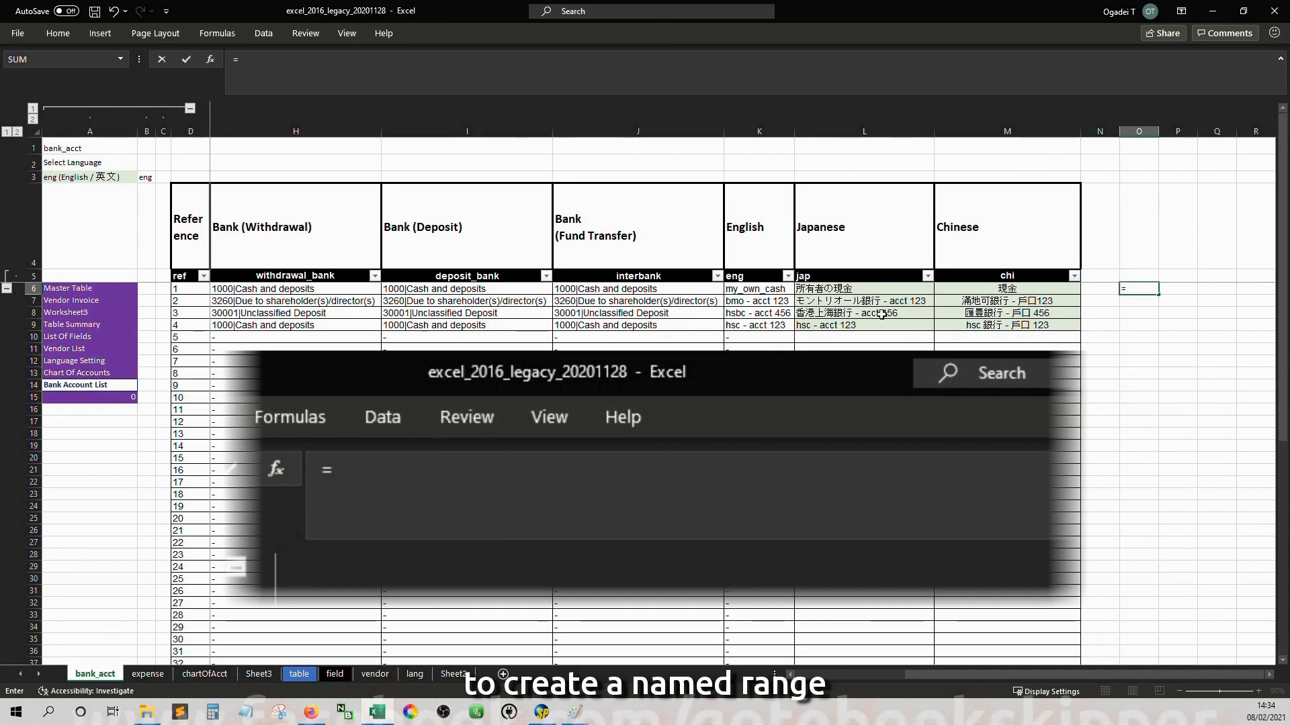
left_click(518, 58)
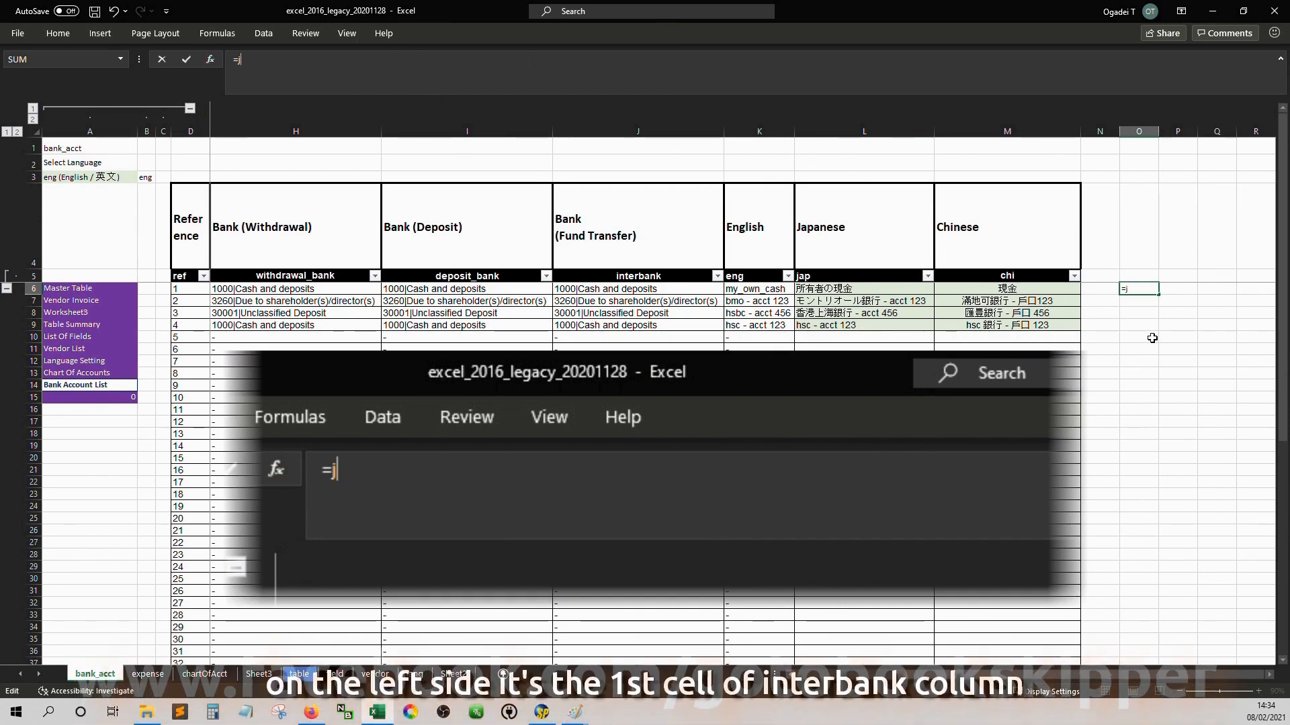
type("j6")
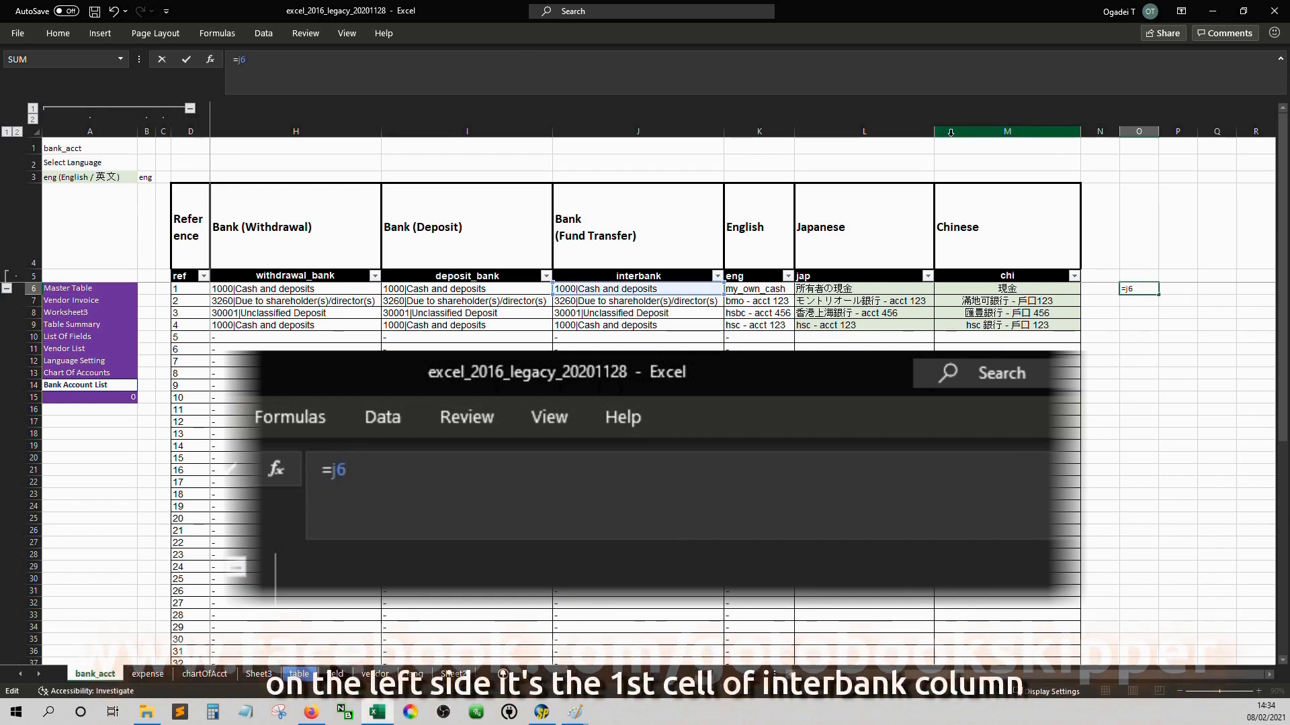
type(":")
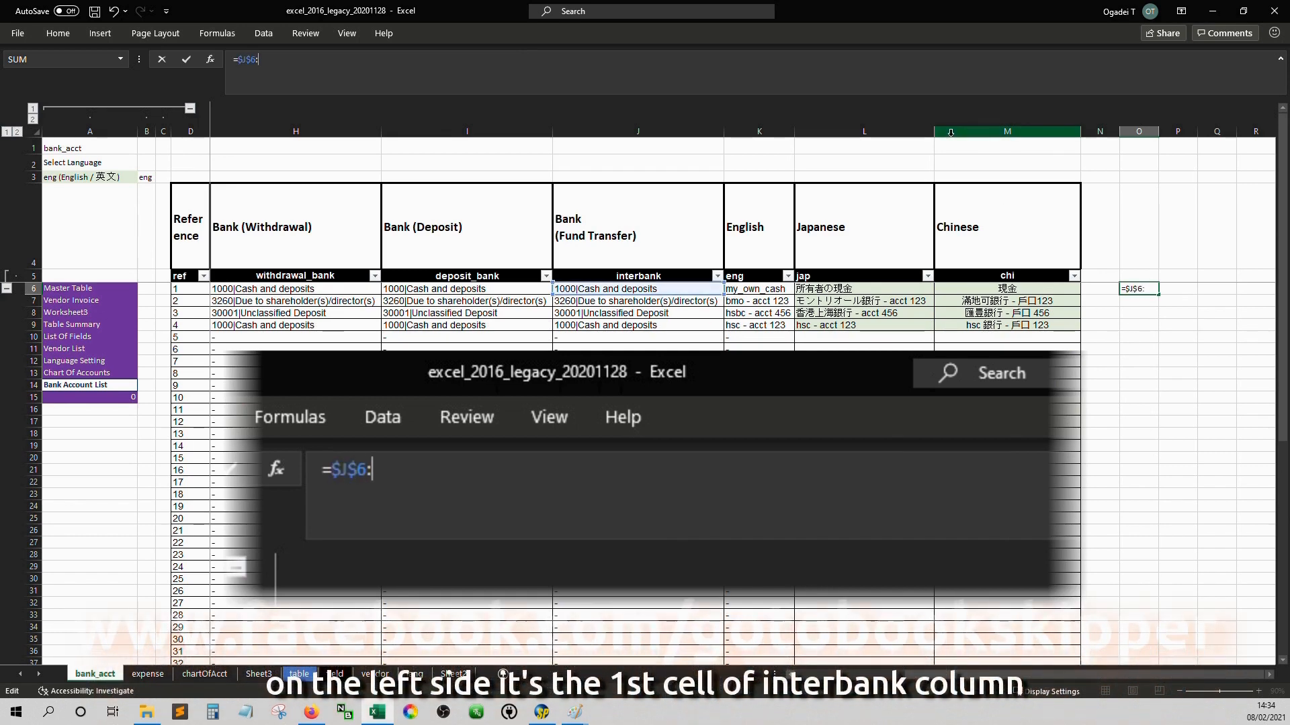
- Add an INDEX function over the whole master[interbank] column as the end of the range in the O6 formula
type("index")
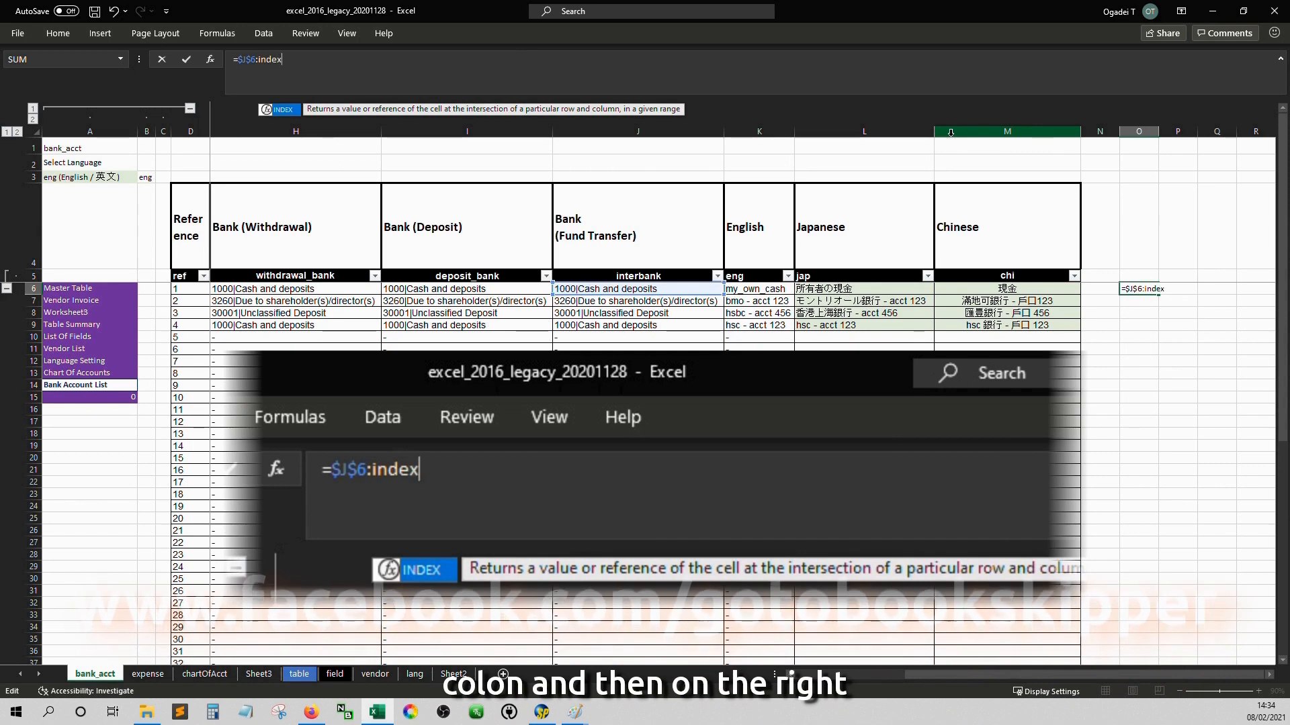
type("(")
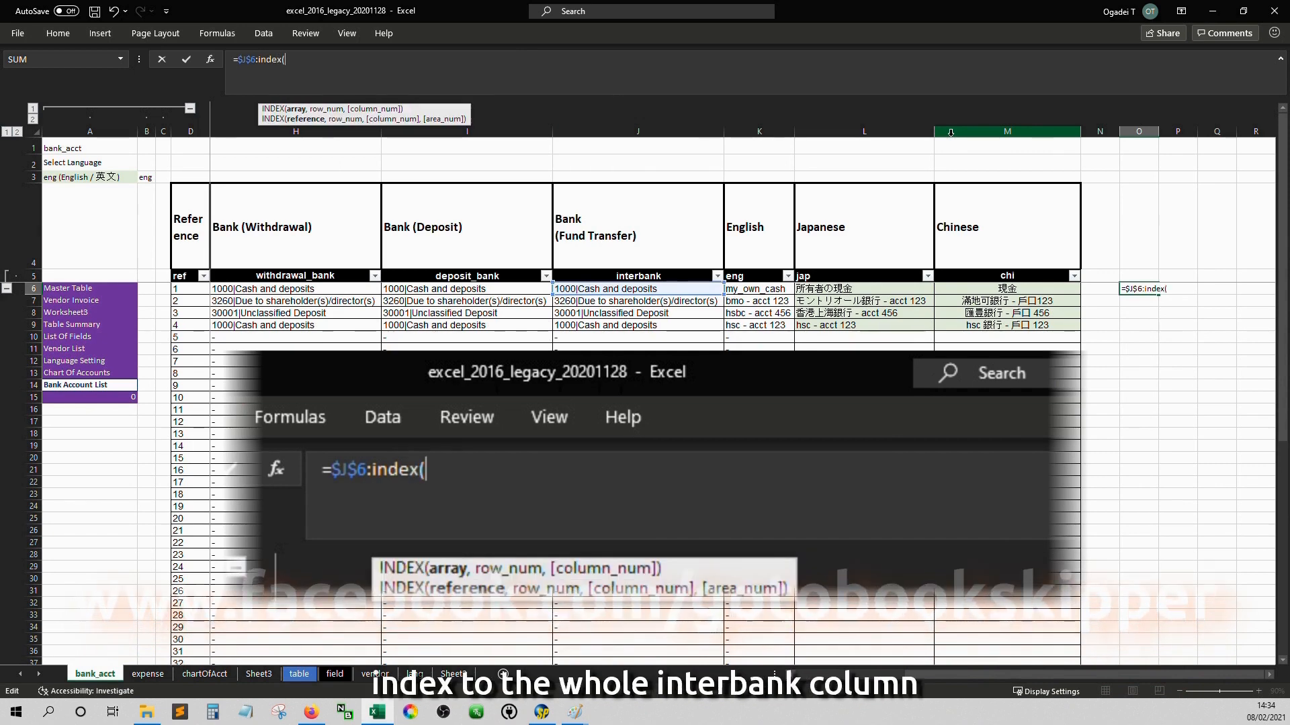
left_click(778, 209)
key("Left")
key("Down")
key("Down")
key("End")
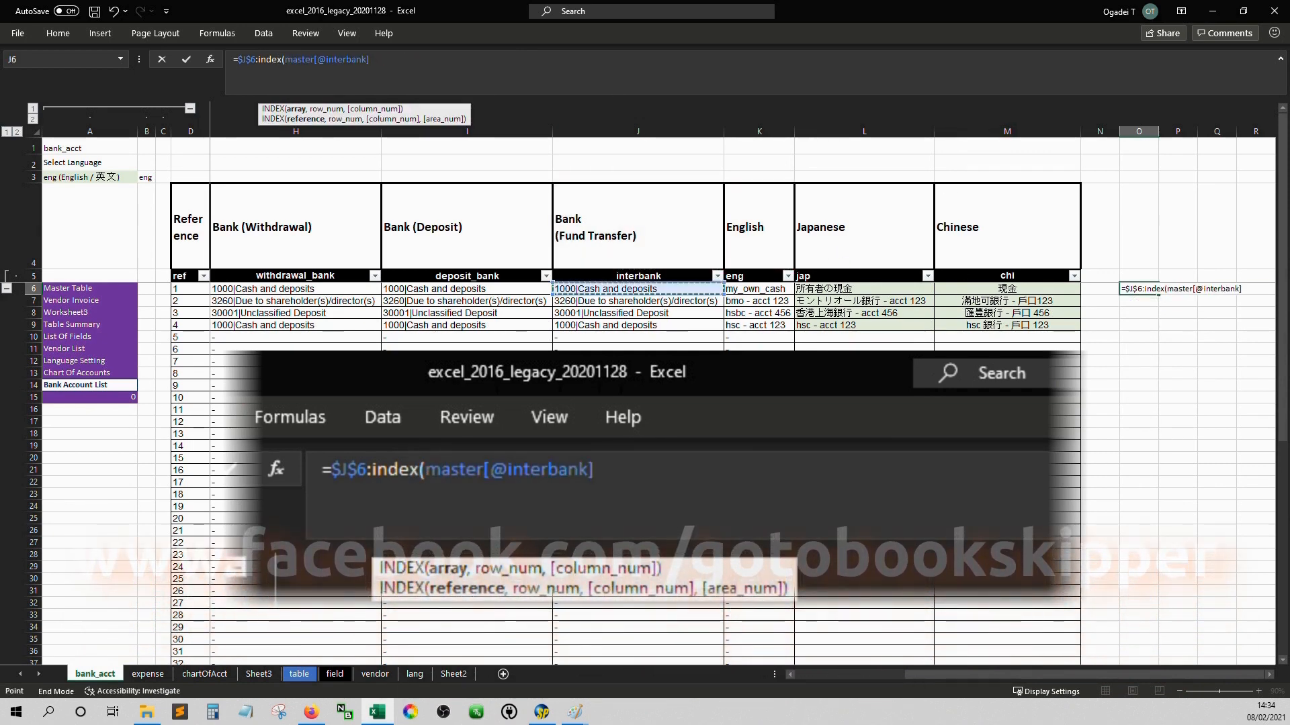
key("shift+Down")
type(",")
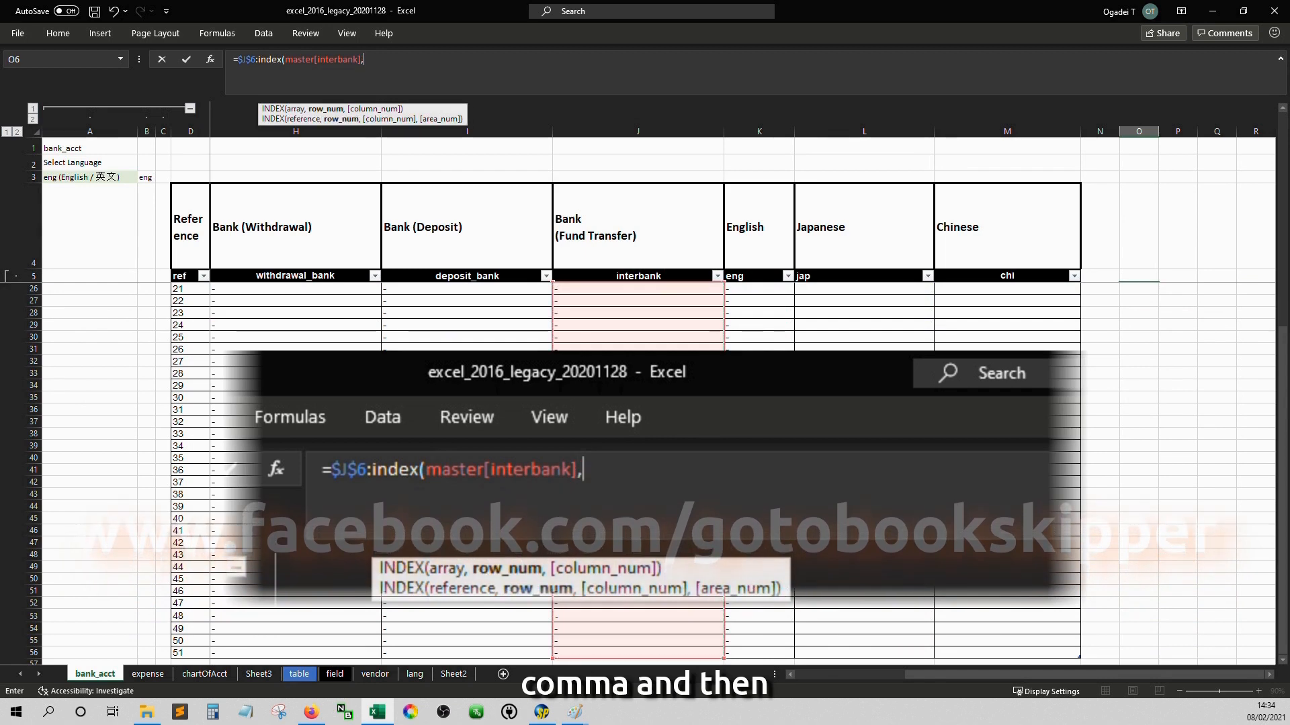
- Complete the O6 formula with COUNTIF(master[interbank],"<>-") as the INDEX row number and enter it
type("c")
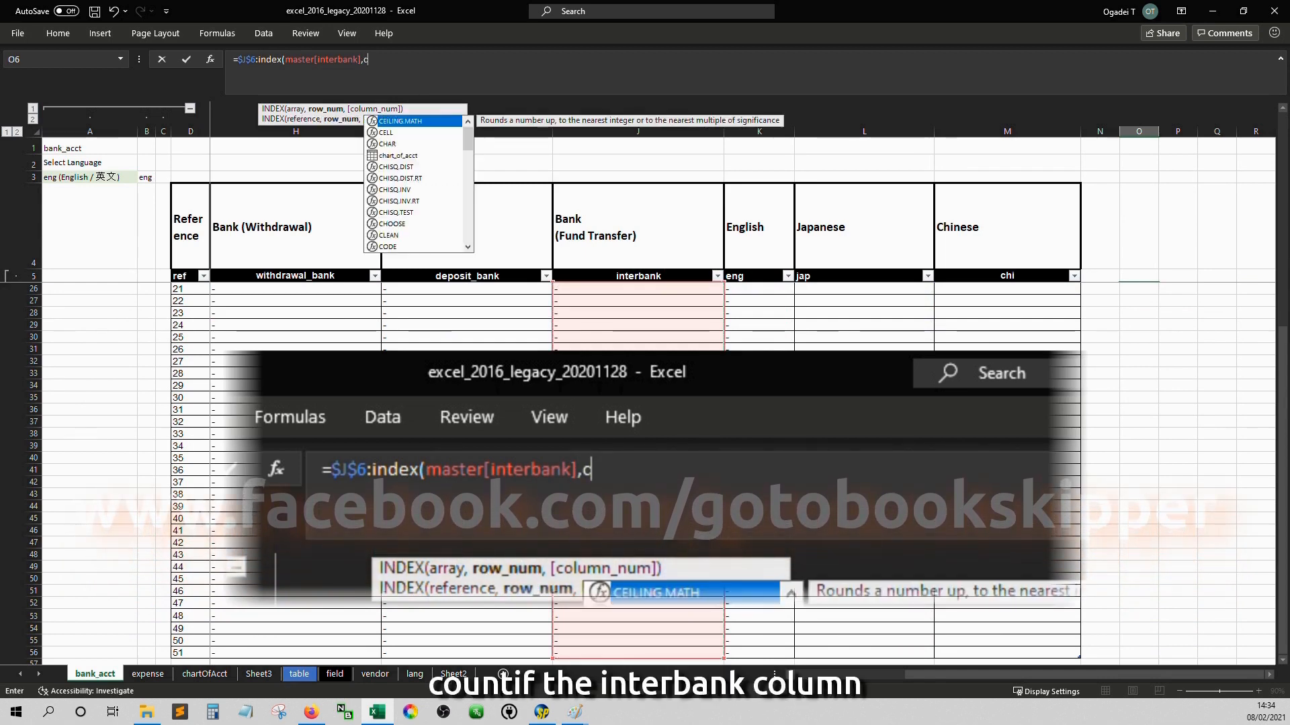
type("ountif(")
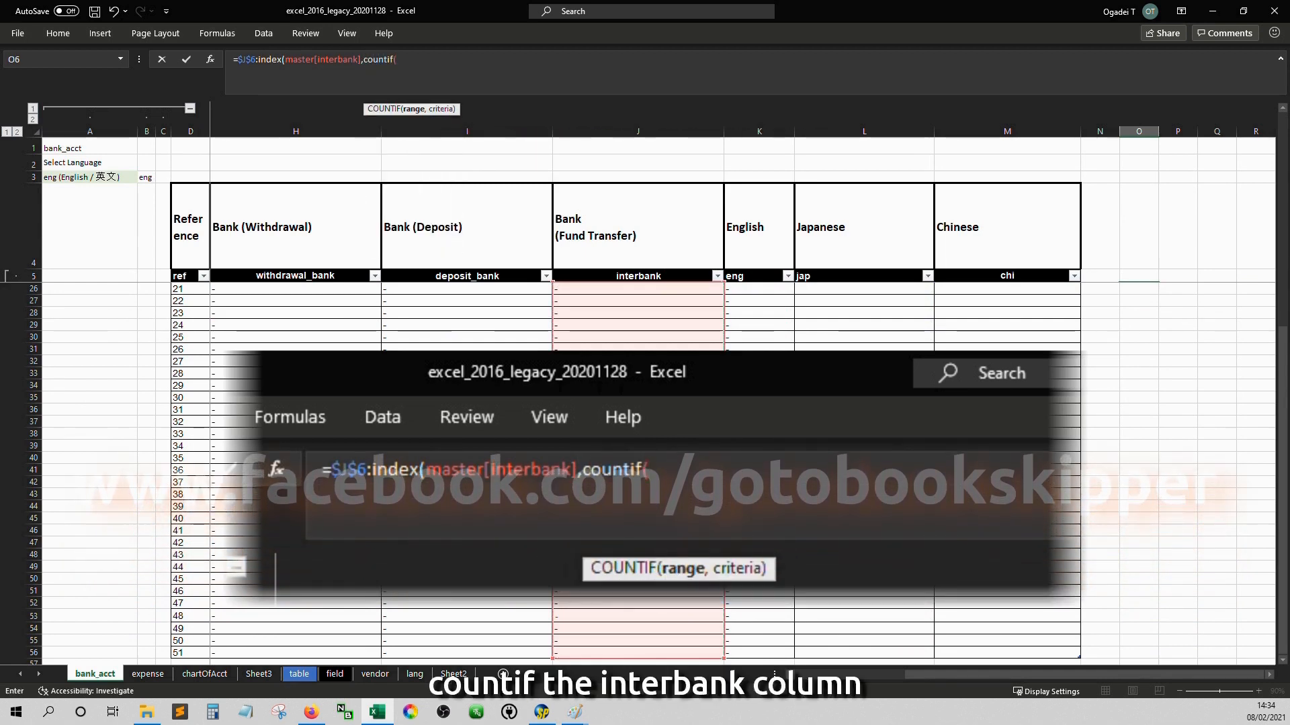
key("Left")
key("Left")
key("Left")
key("Left")
key("Left")
key("ctrl+shift+Down")
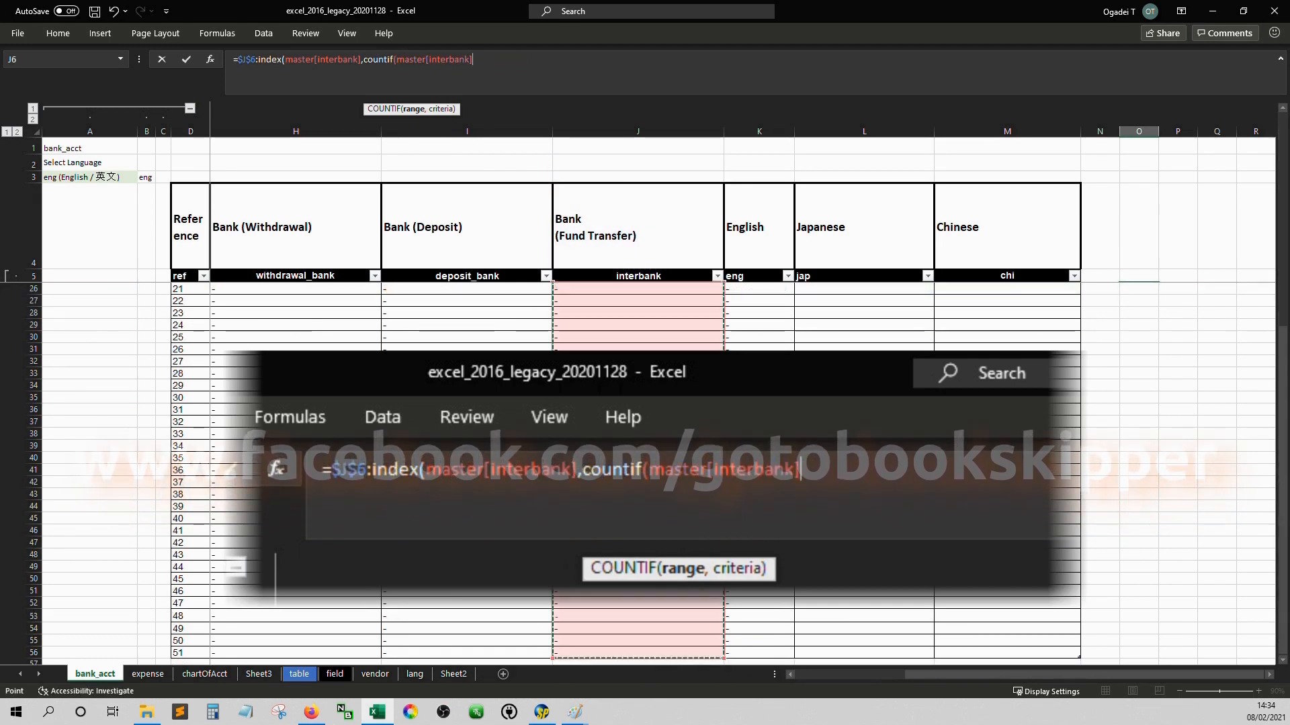
type(",")
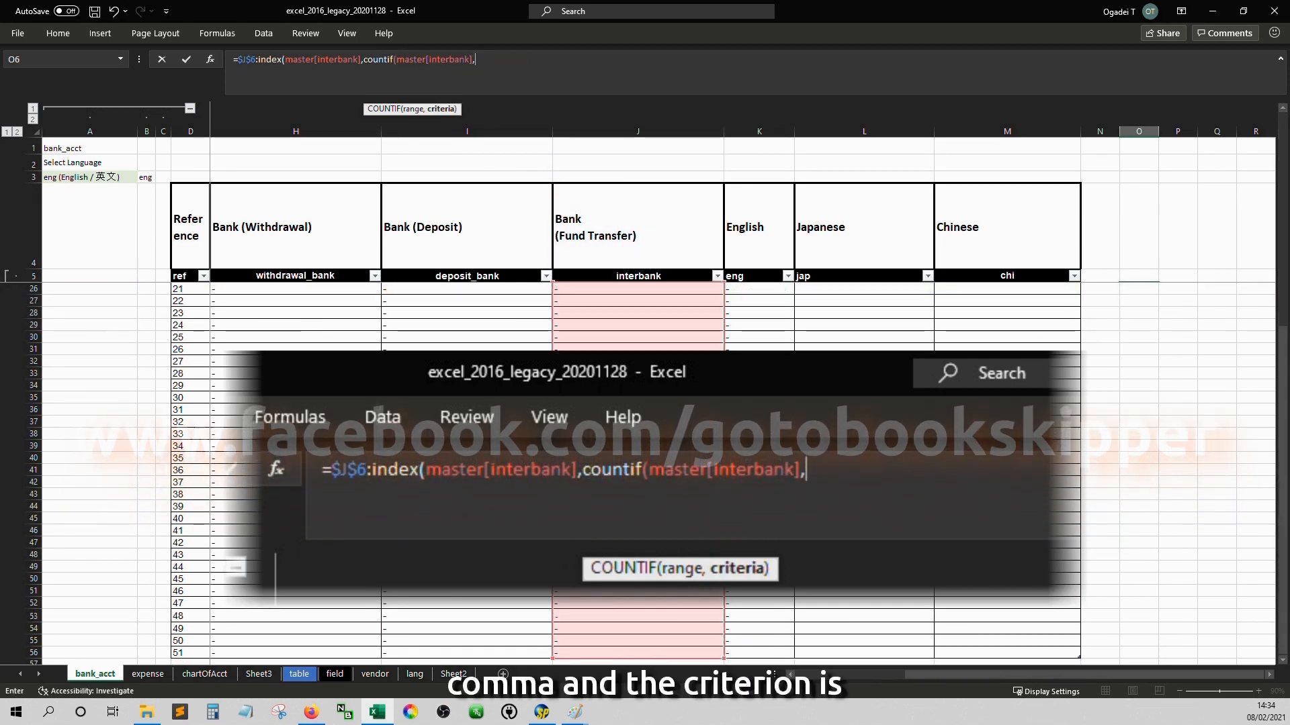
type("\"")
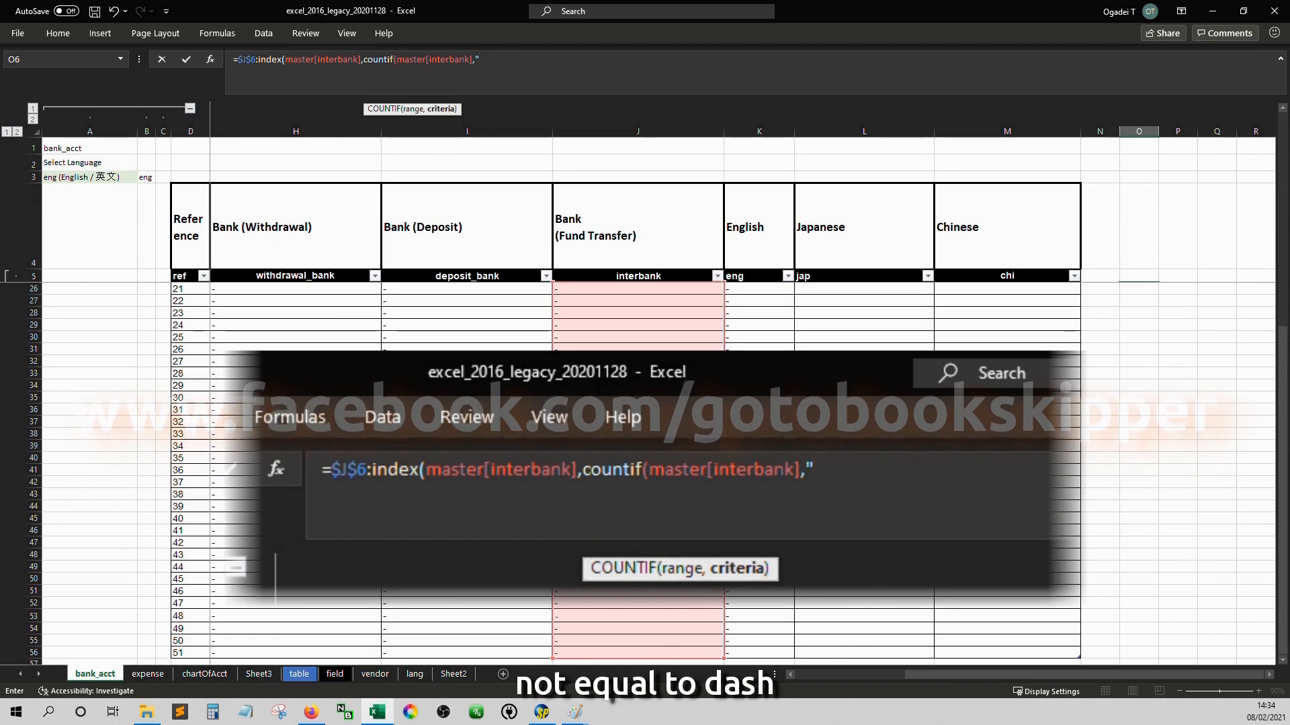
type("<>")
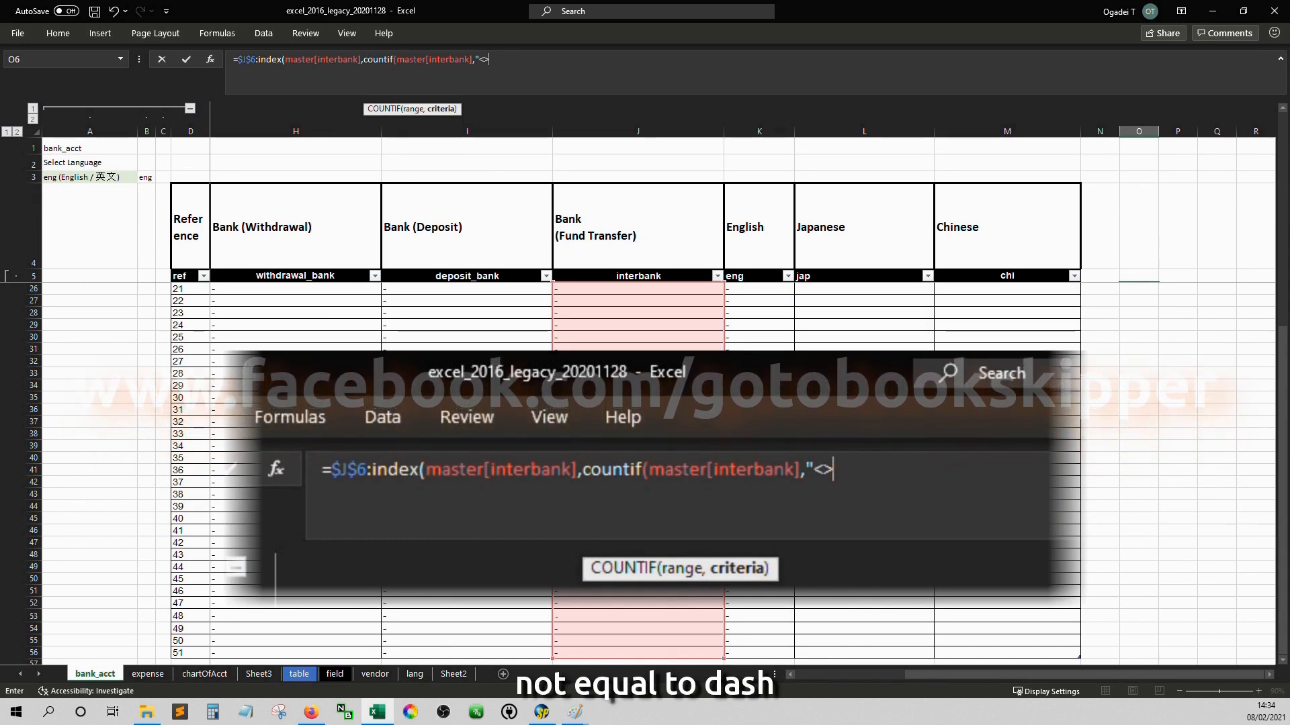
type("-\")")
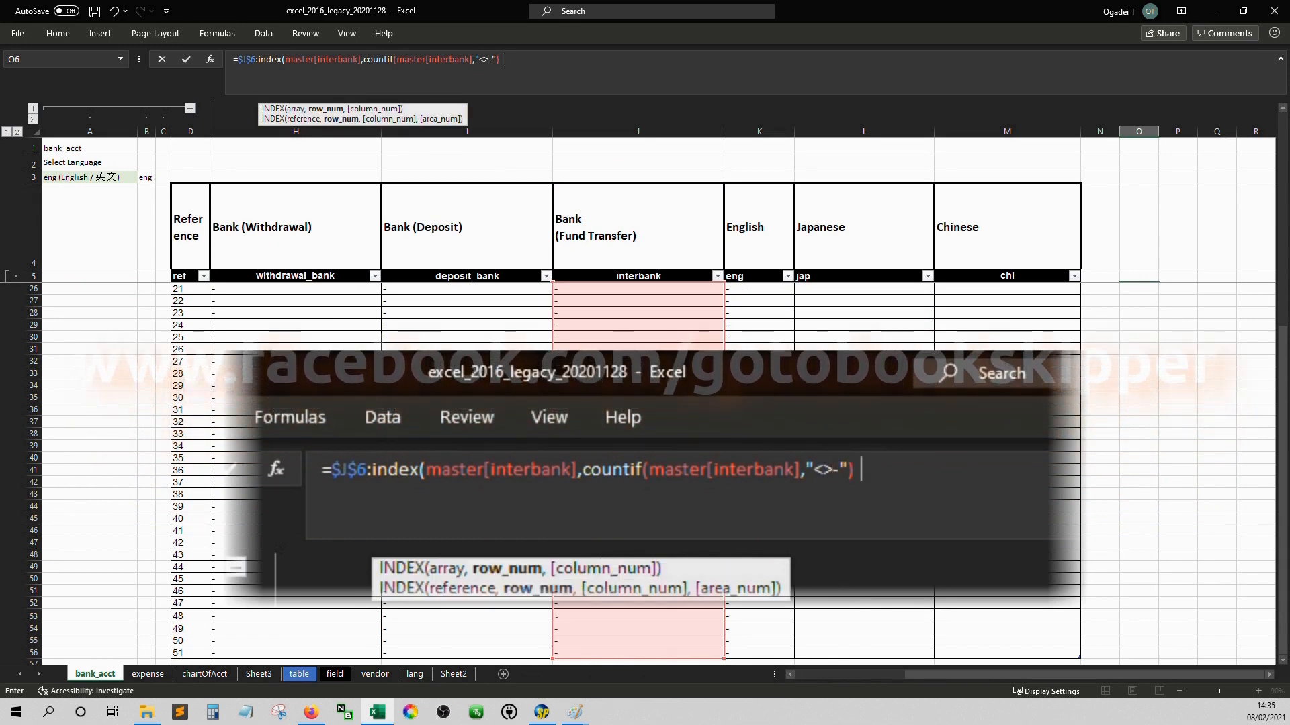
key("BackSpace")
type(")")
key("Return")
- From cell O3, start a new workbook-scoped defined name called select_bank_acct
left_click(1138, 177)
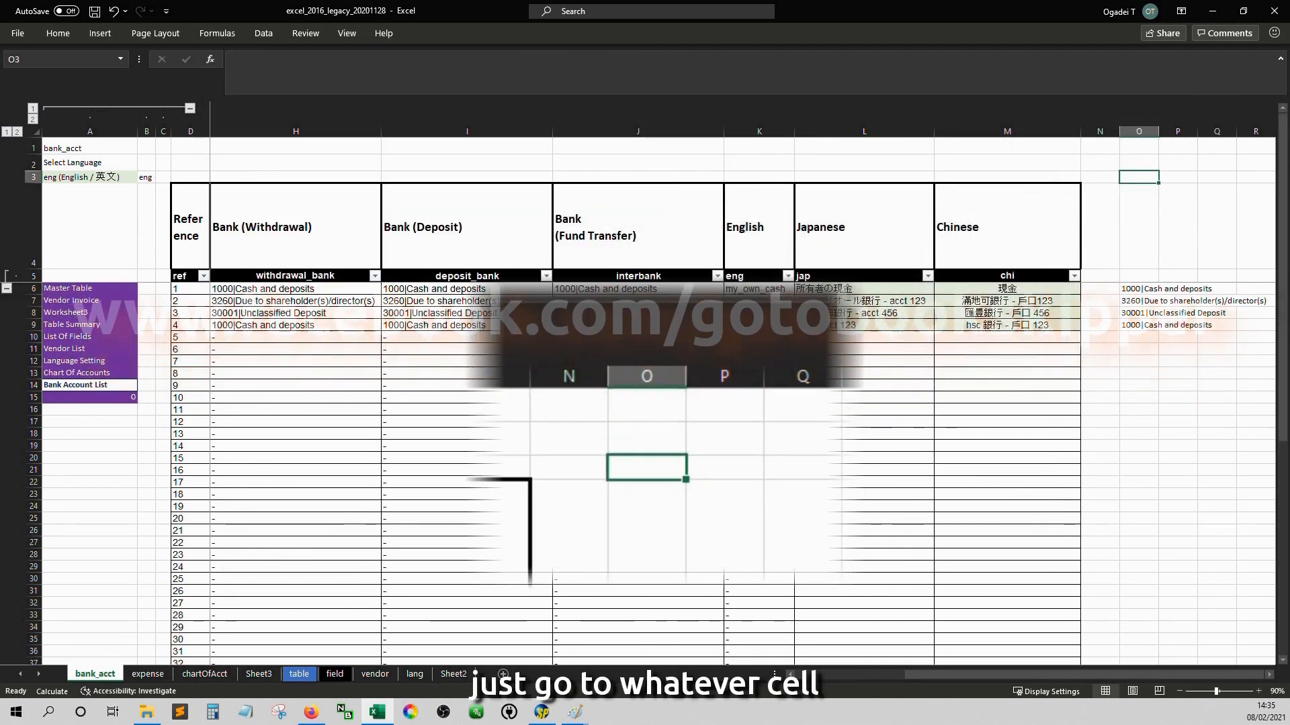
key("ctrl+F3")
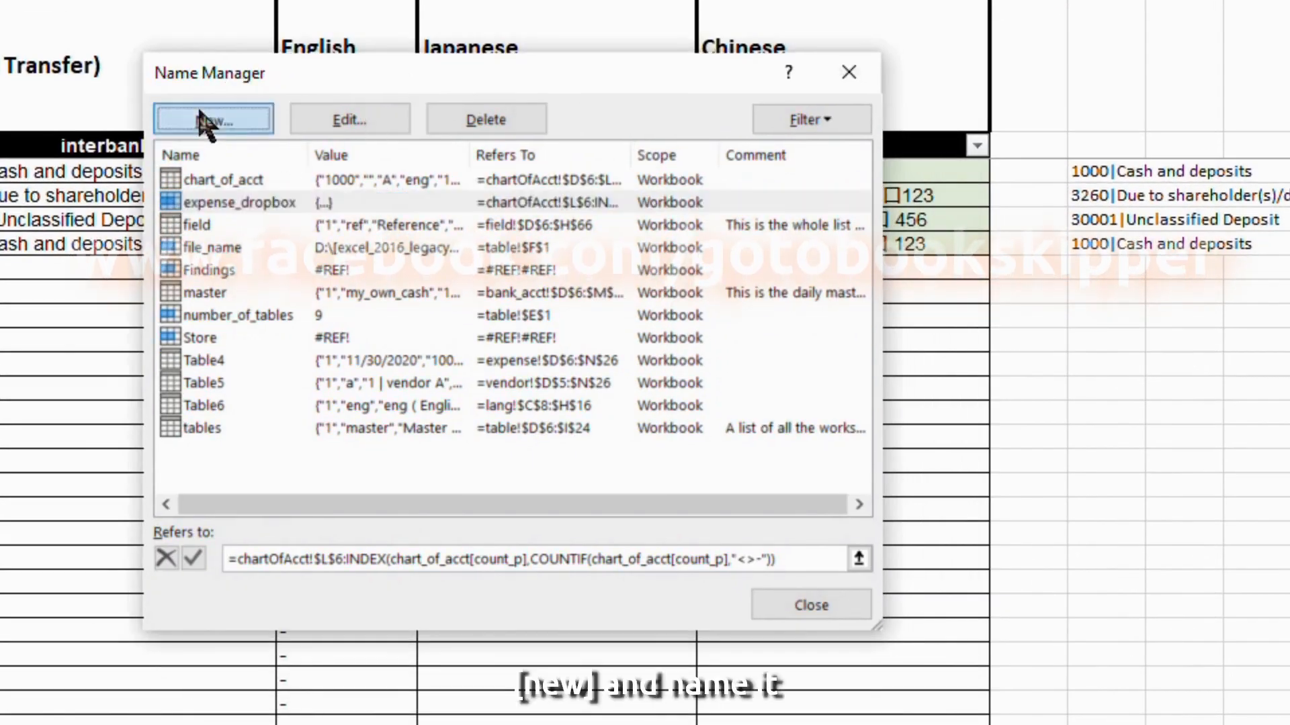
left_click(621, 206)
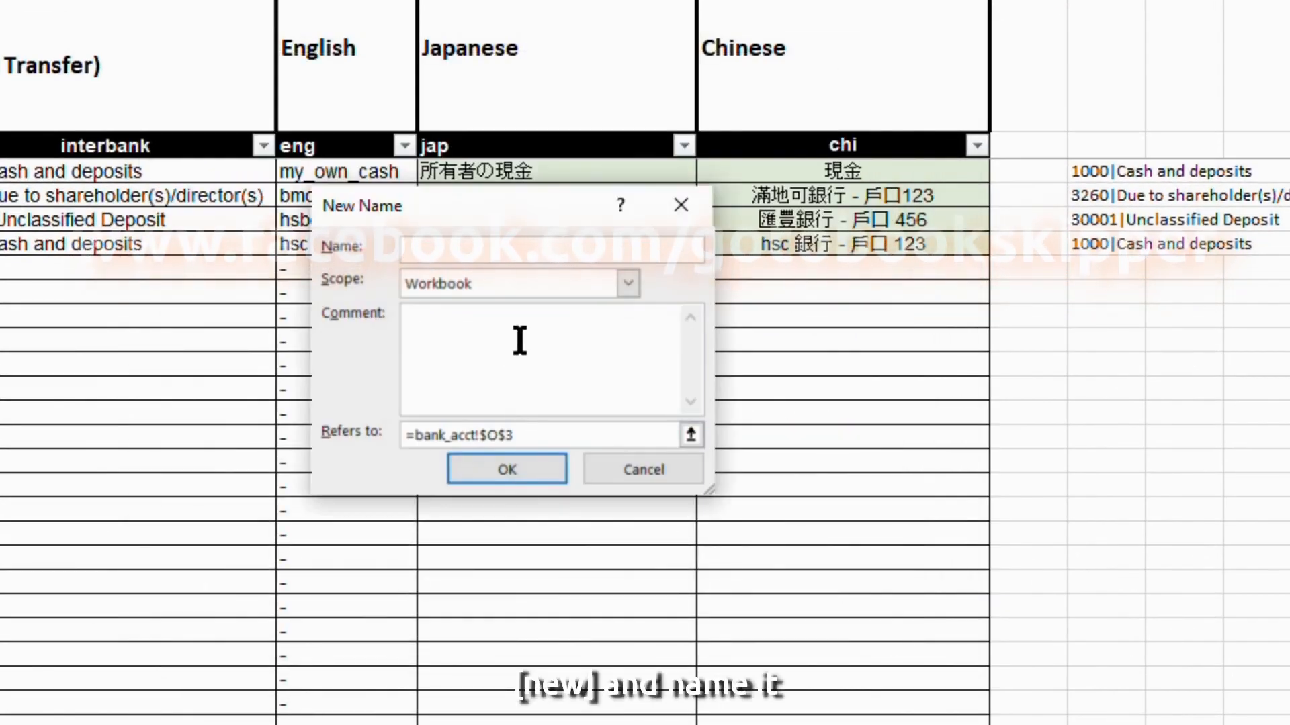
type("select")
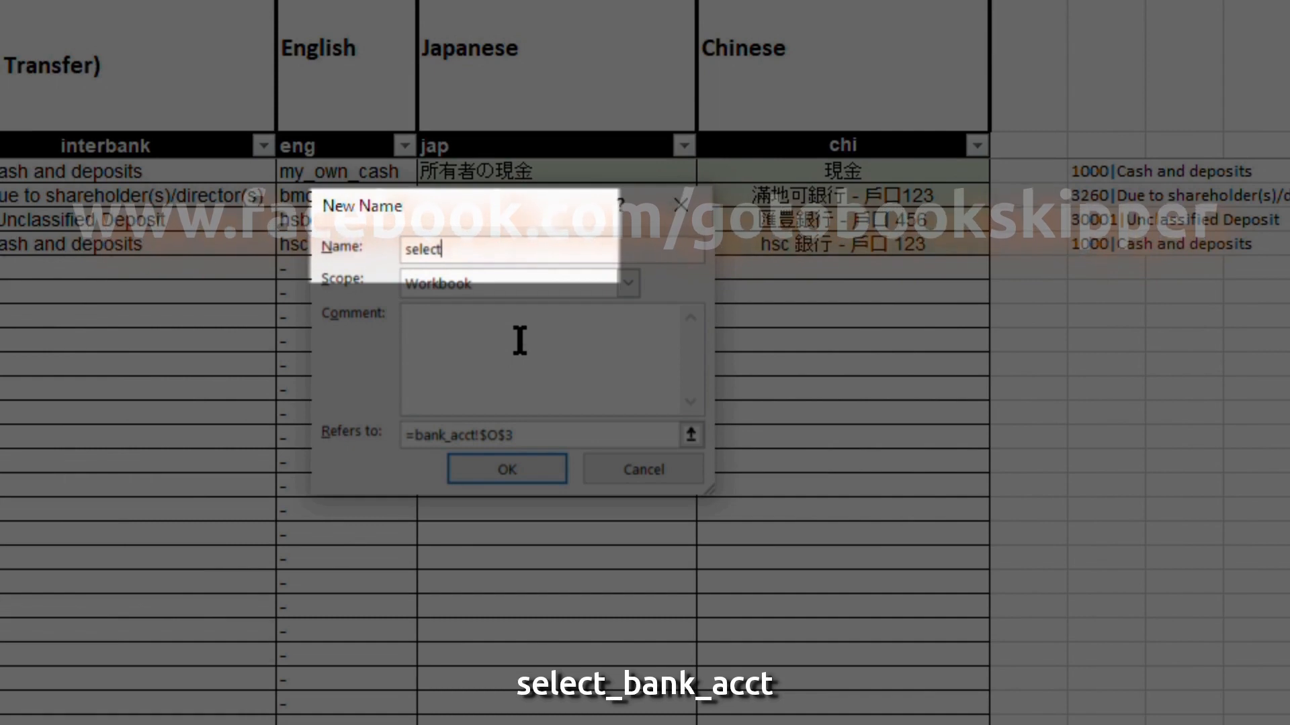
type("_bank_acct")
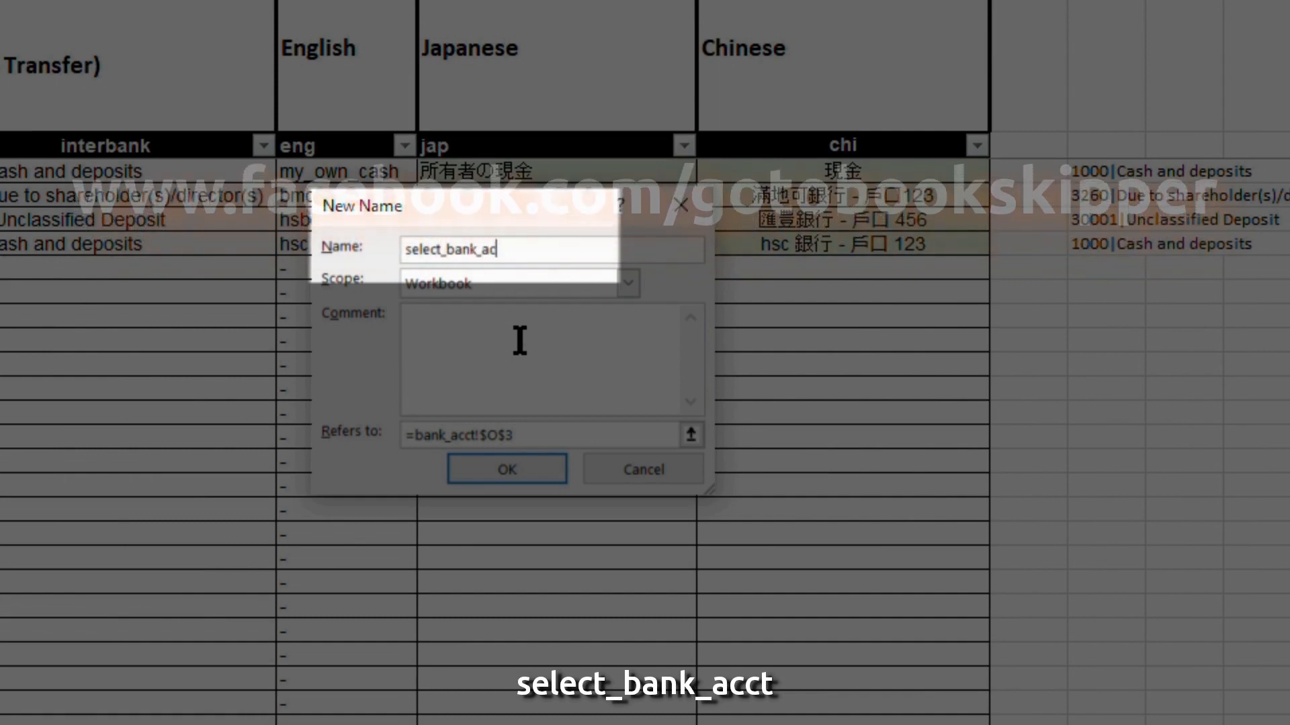
- Make select_bank_acct refer to =$J$6:INDEX(master[interbank],COUNTIF(master[interbank],"<>-")) on the bank_acct sheet and save the name
left_click(553, 434)
key("BackSpace")
key("BackSpace")
key("BackSpace")
key("BackSpace")
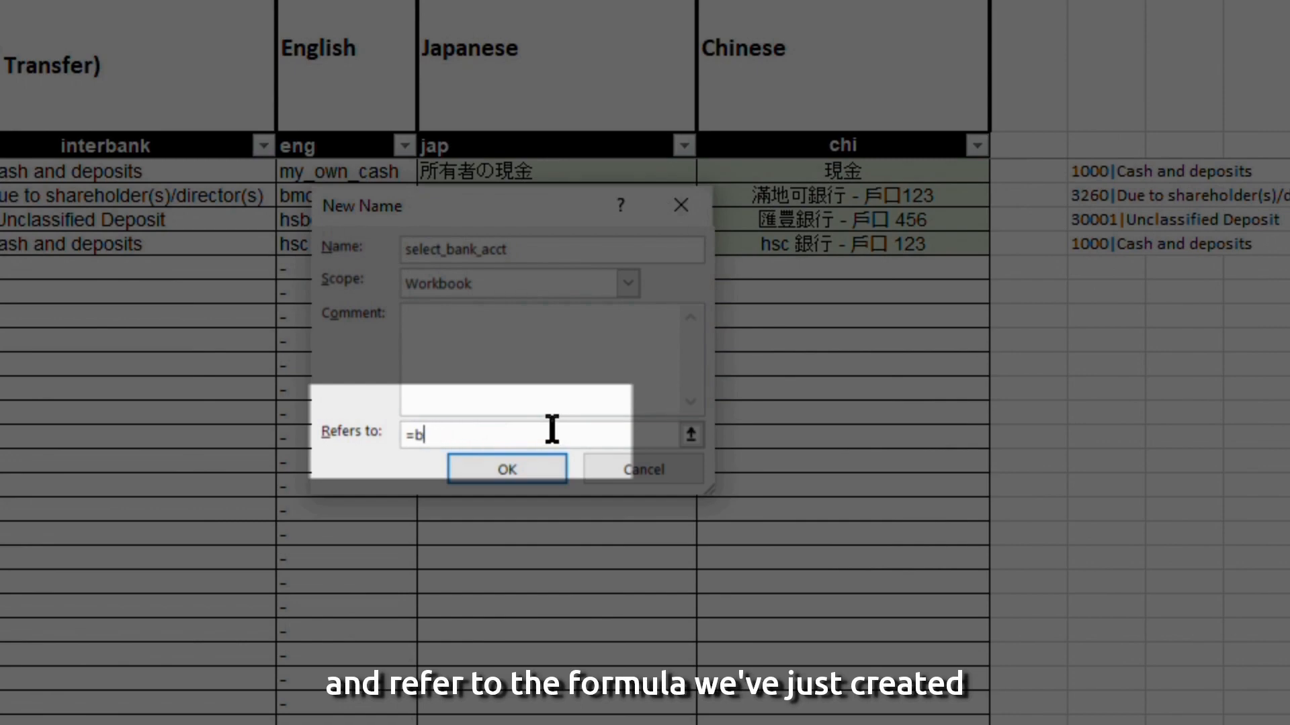
left_click(518, 474)
left_click(851, 600)
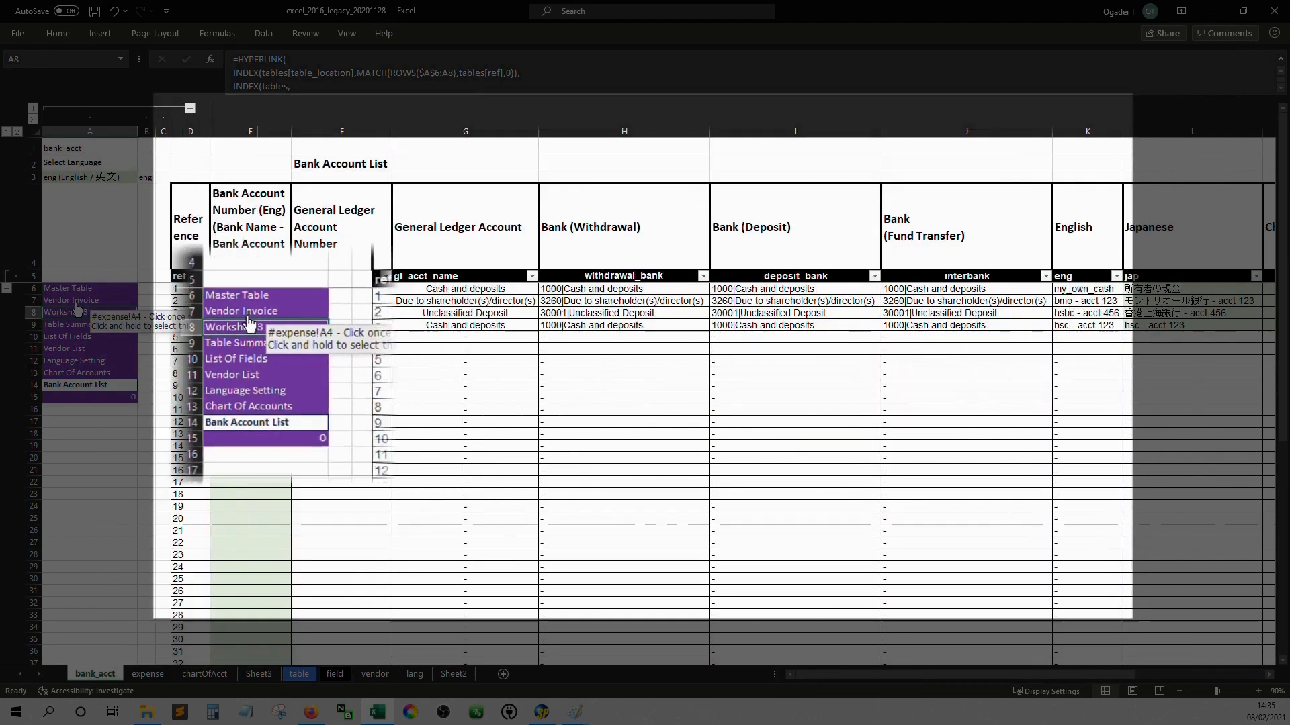
- On the Vendor Invoice sheet, turn off the input message in the data validation of the first withdrawal_bank cell
left_click(79, 309)
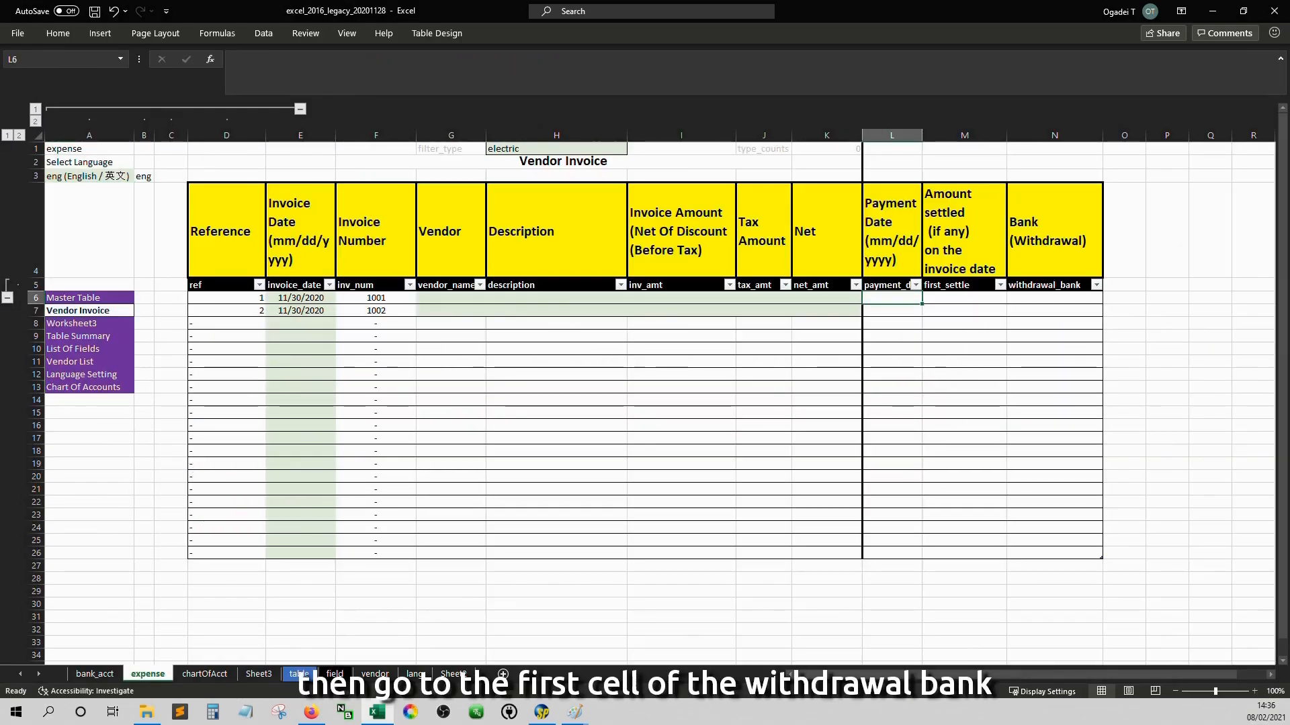
left_click(1054, 298)
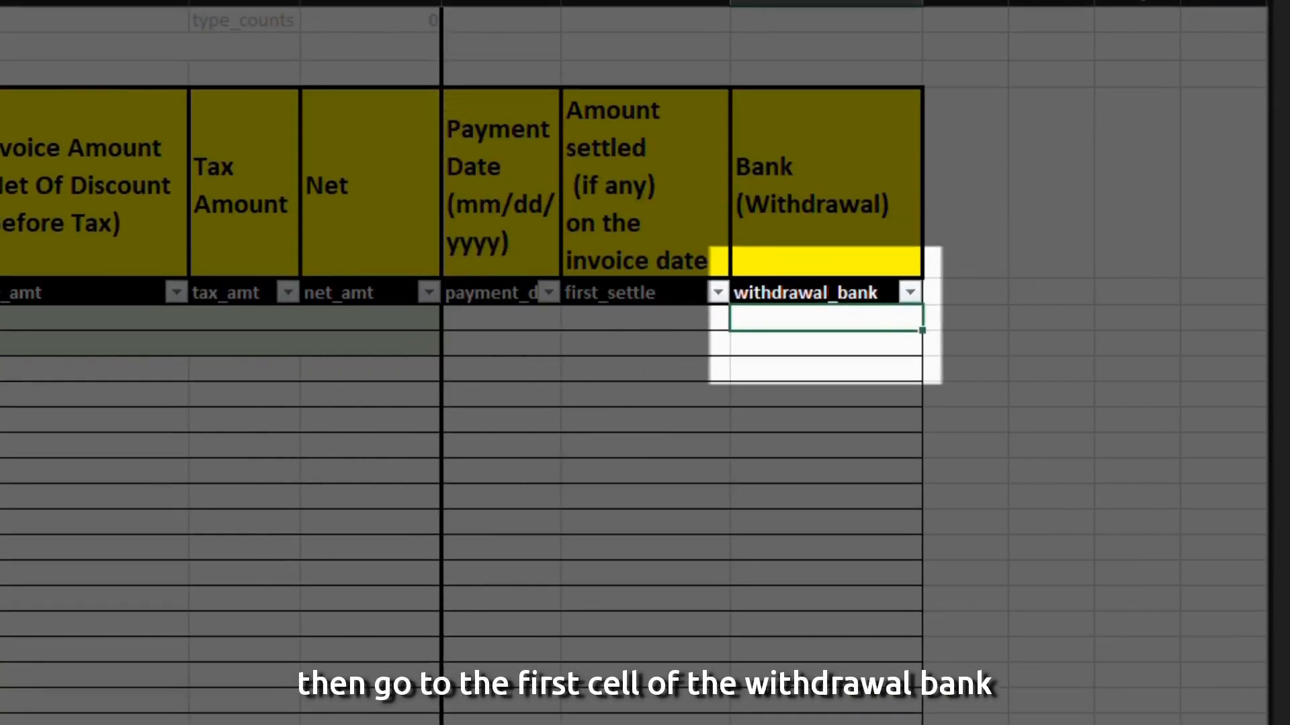
key("alt+d")
key("l")
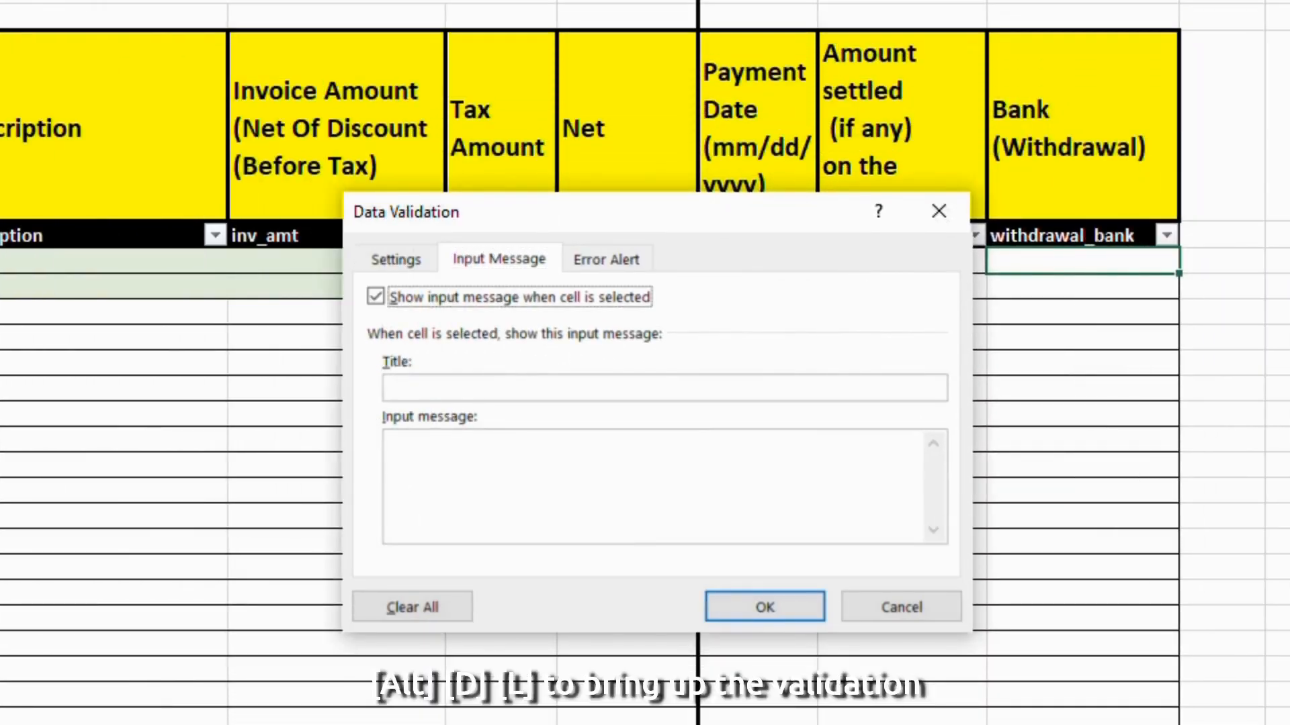
left_click(390, 306)
left_click(390, 306)
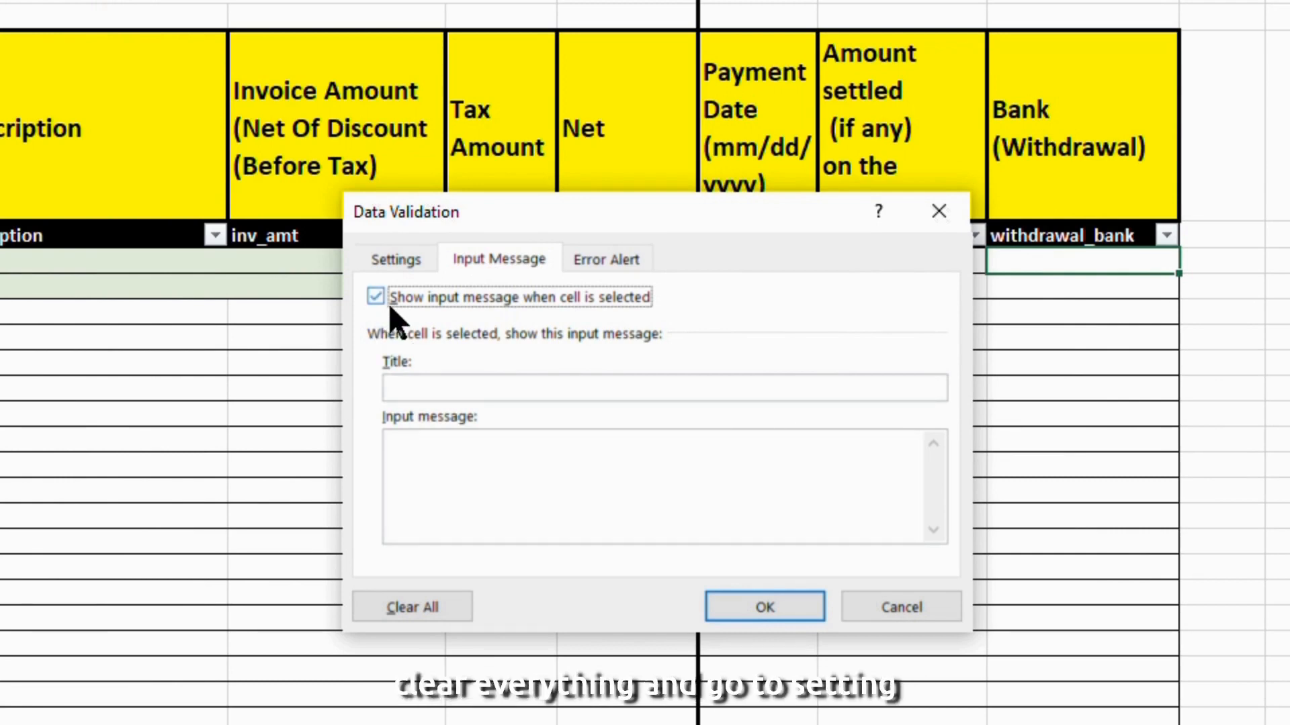
left_click(390, 305)
- Set the first withdrawal_bank cell's validation to allow a list sourced from the named range select_bank_acct
left_click(397, 262)
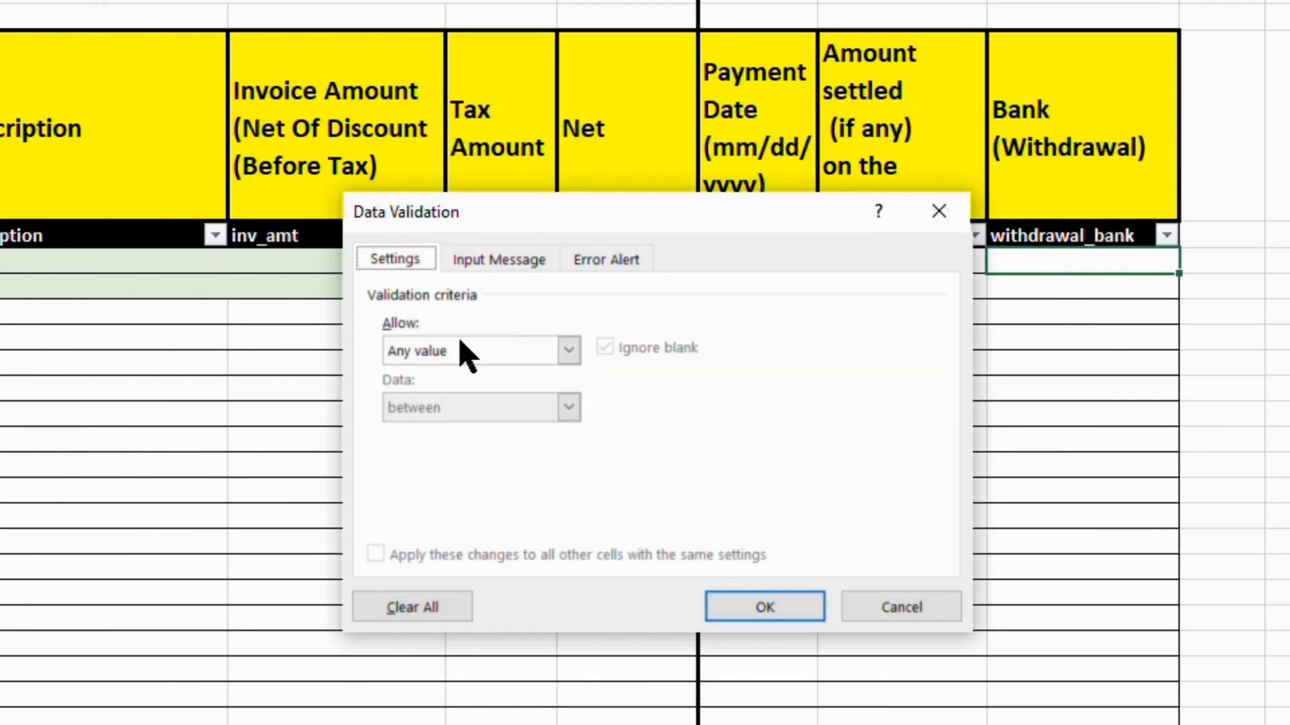
left_click(451, 356)
key("l")
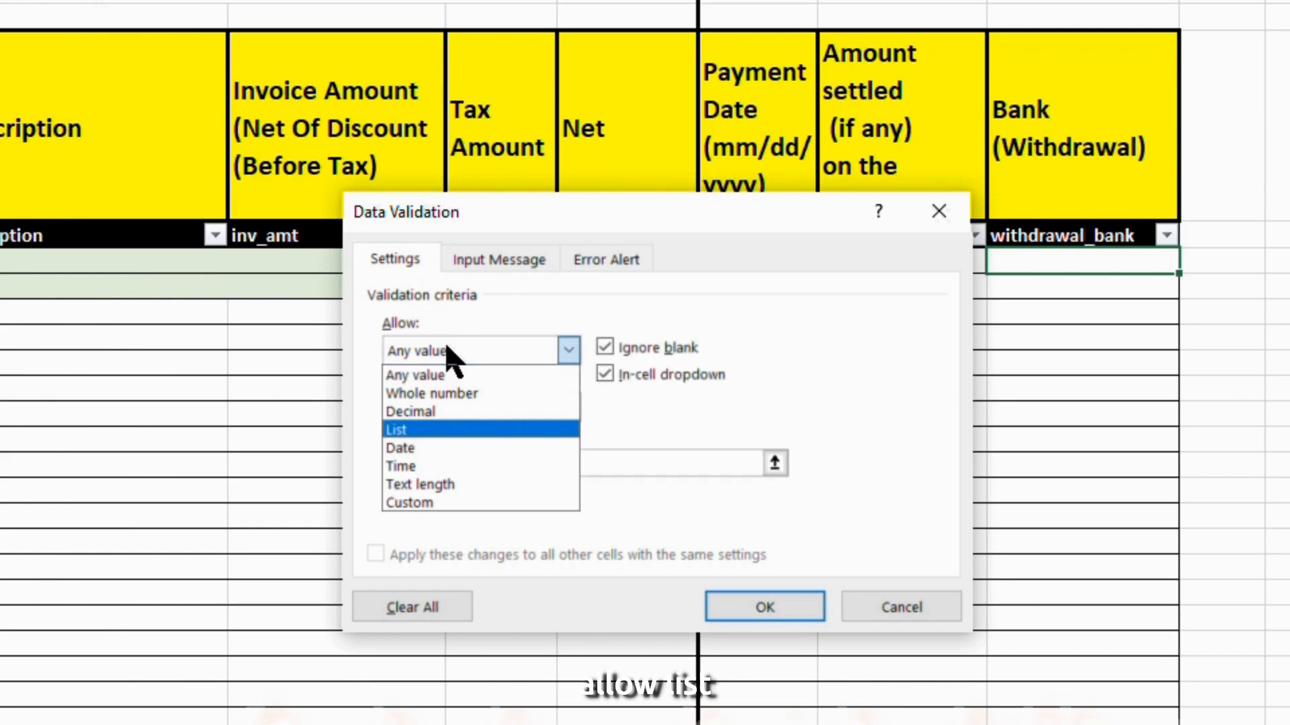
key("Return")
key("F3")
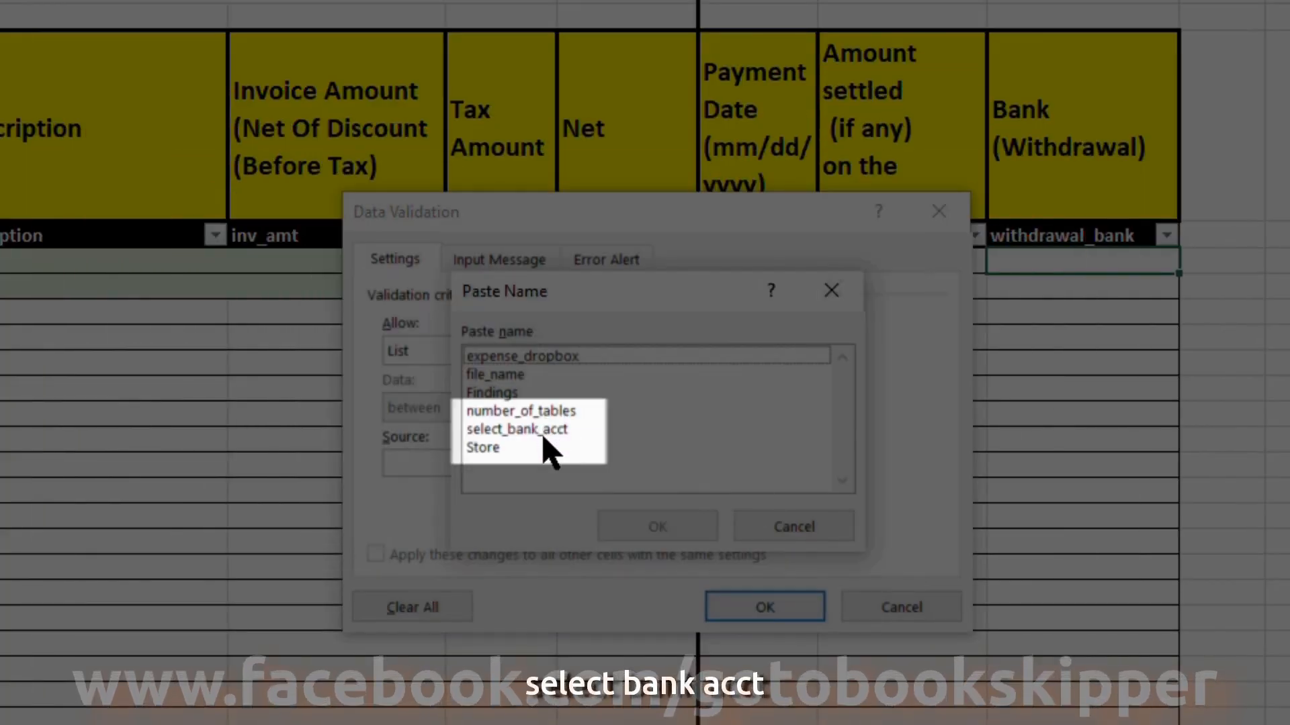
left_click(545, 446)
left_click(538, 429)
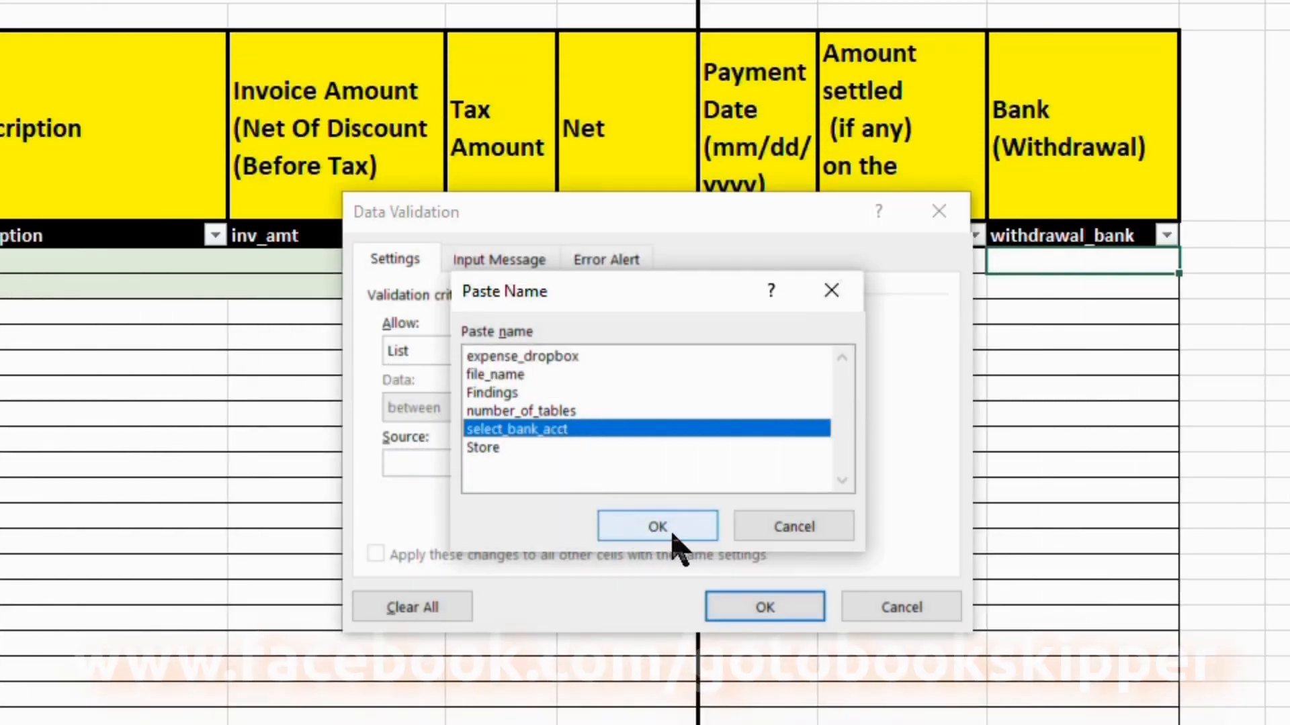
left_click(671, 531)
left_click(769, 603)
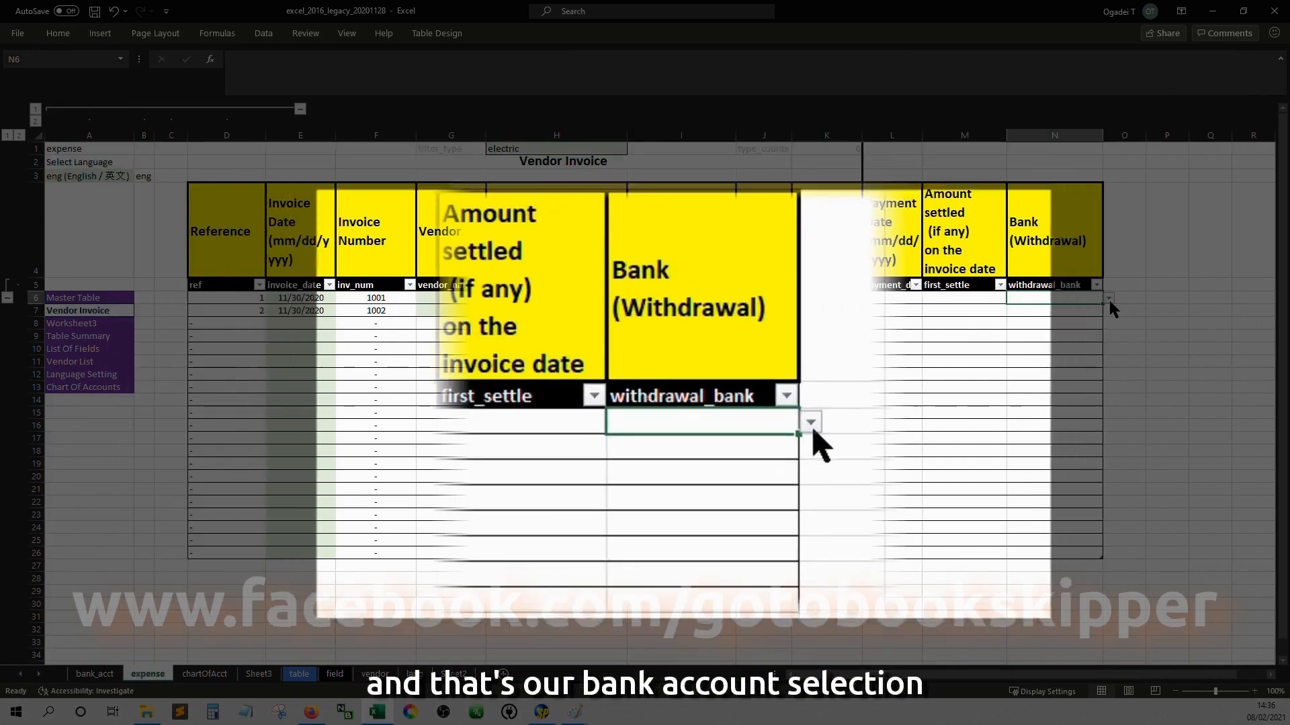
- Check the bank account choices offered in the first withdrawal_bank cell
left_click(1108, 298)
key("Up")
key("Up")
key("Up")
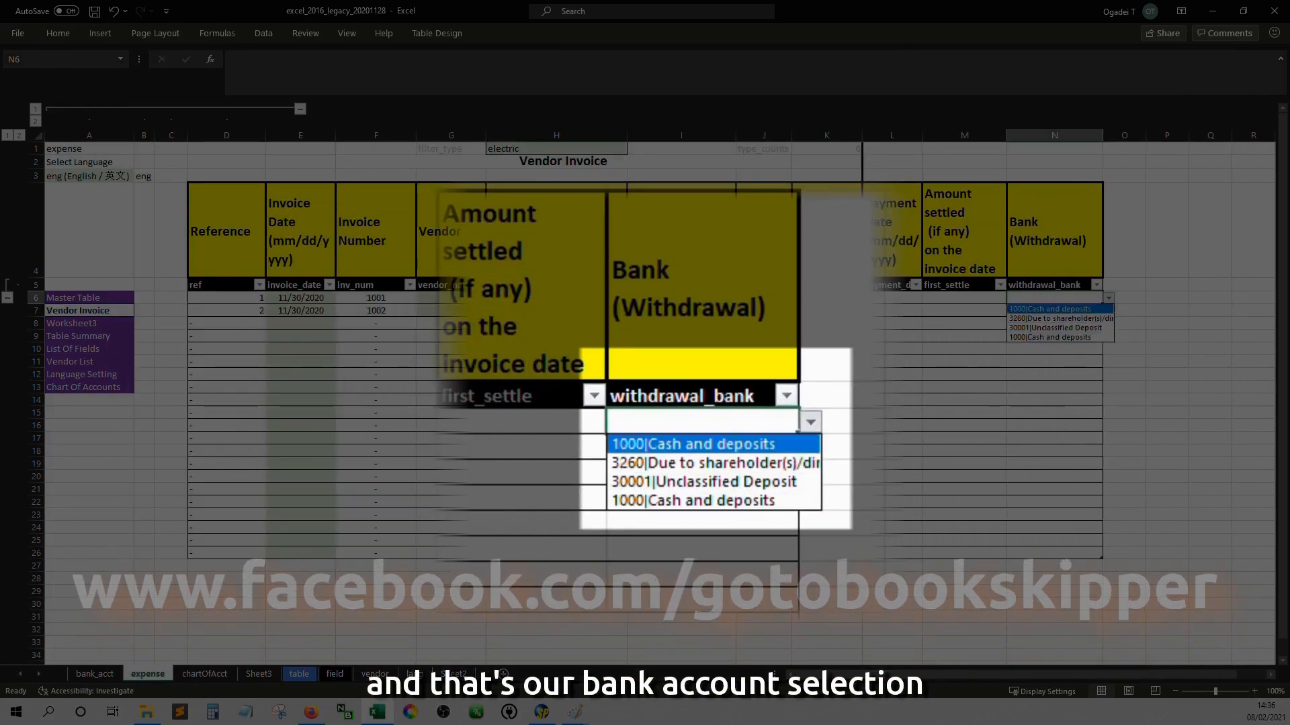
key("Return")
- Copy the first withdrawal_bank cell with its validation down the whole column
key("Up")
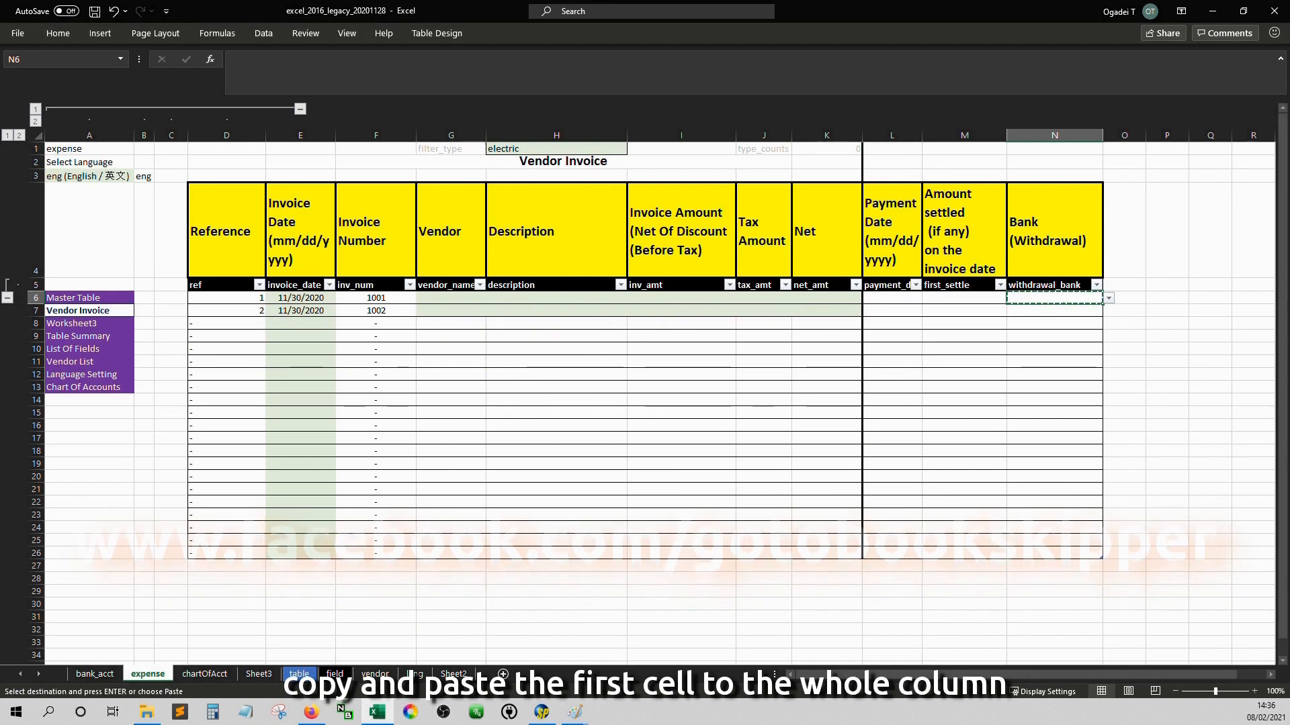
key("ctrl+shift+Down")
key("ctrl+v")
key("Escape")
- Check the bank account drop-down in the other rows of the withdrawal_bank column, including the second row
key("Up")
key("Down")
key("Down")
scroll(1075, 311, "down", 1)
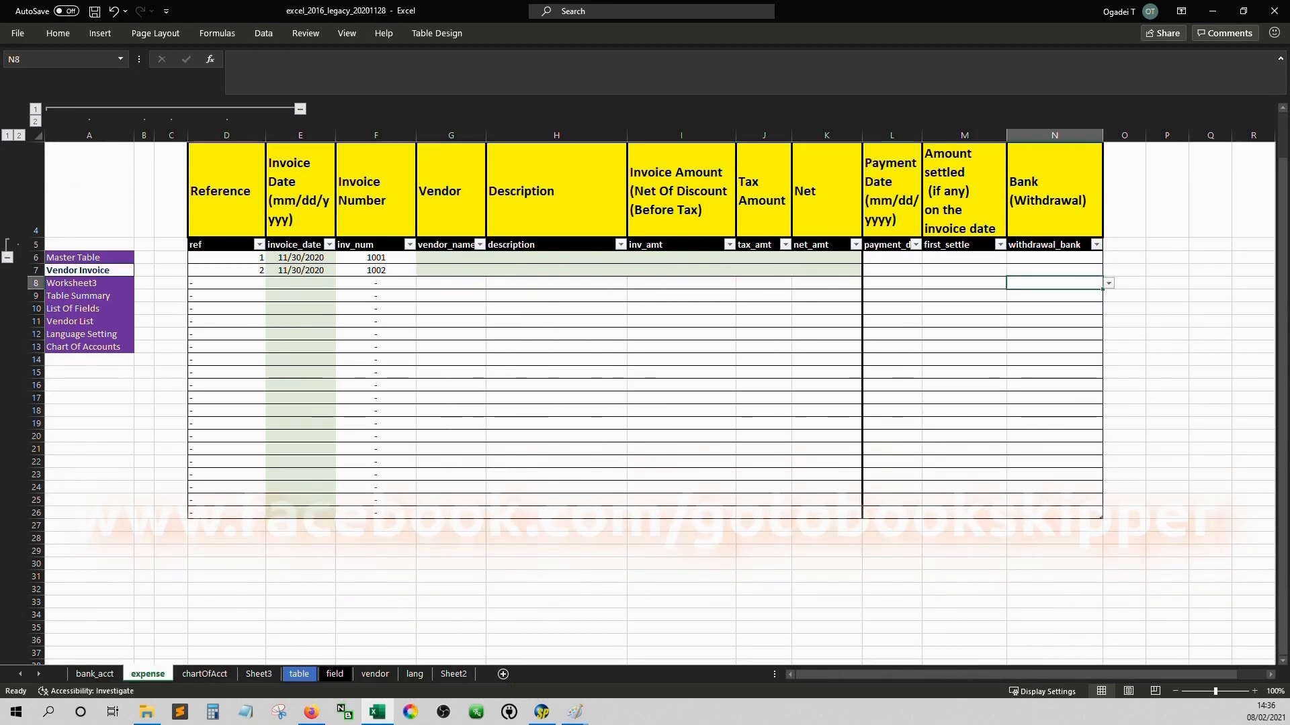
scroll(1074, 311, "up", 1)
left_click(1082, 311)
left_click(1108, 311)
left_click(1108, 311)
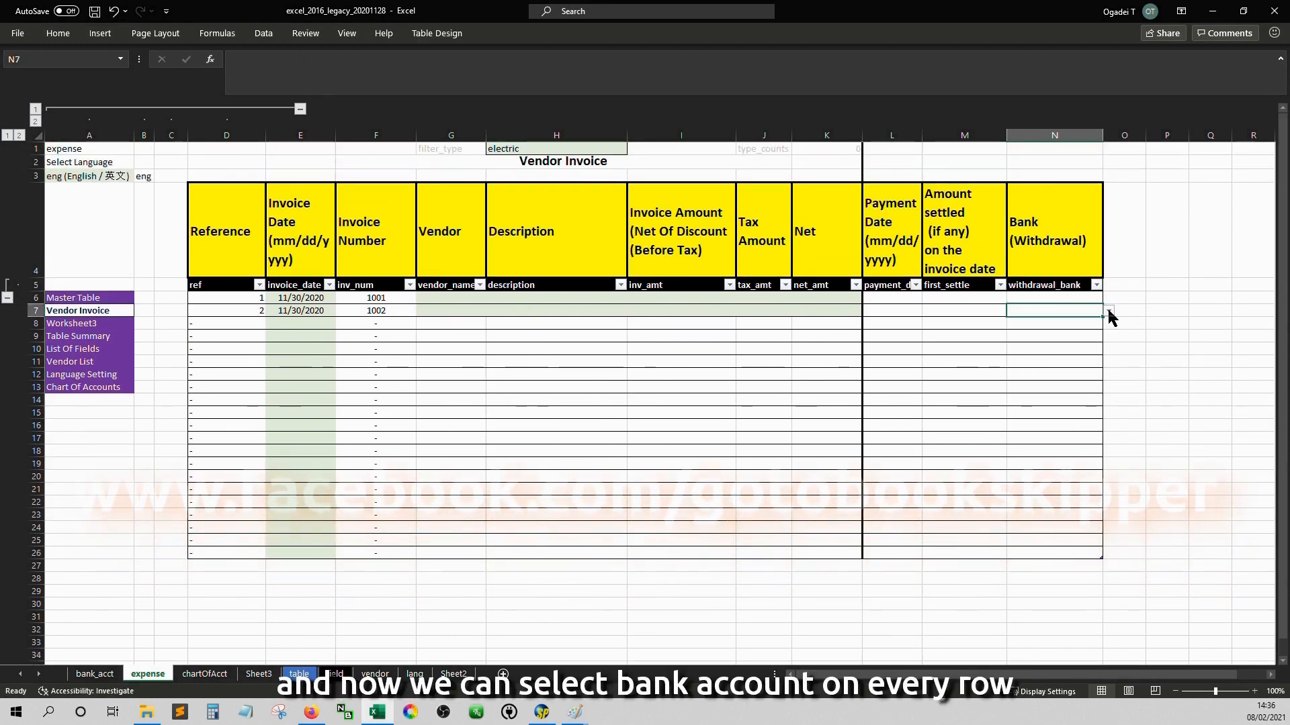
- Switch the Vendor Invoice sheet's language selection to chi (Chinese / 中文)
left_click(108, 177)
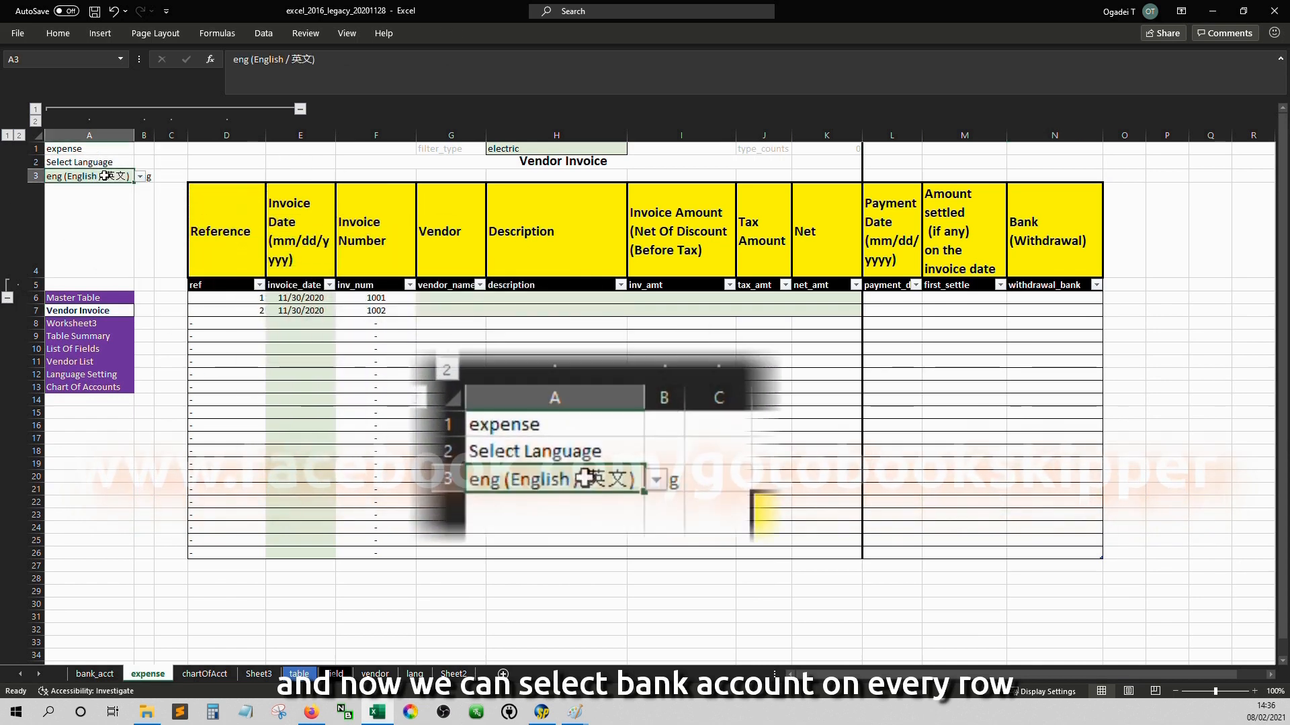
left_click(140, 177)
left_click(74, 198)
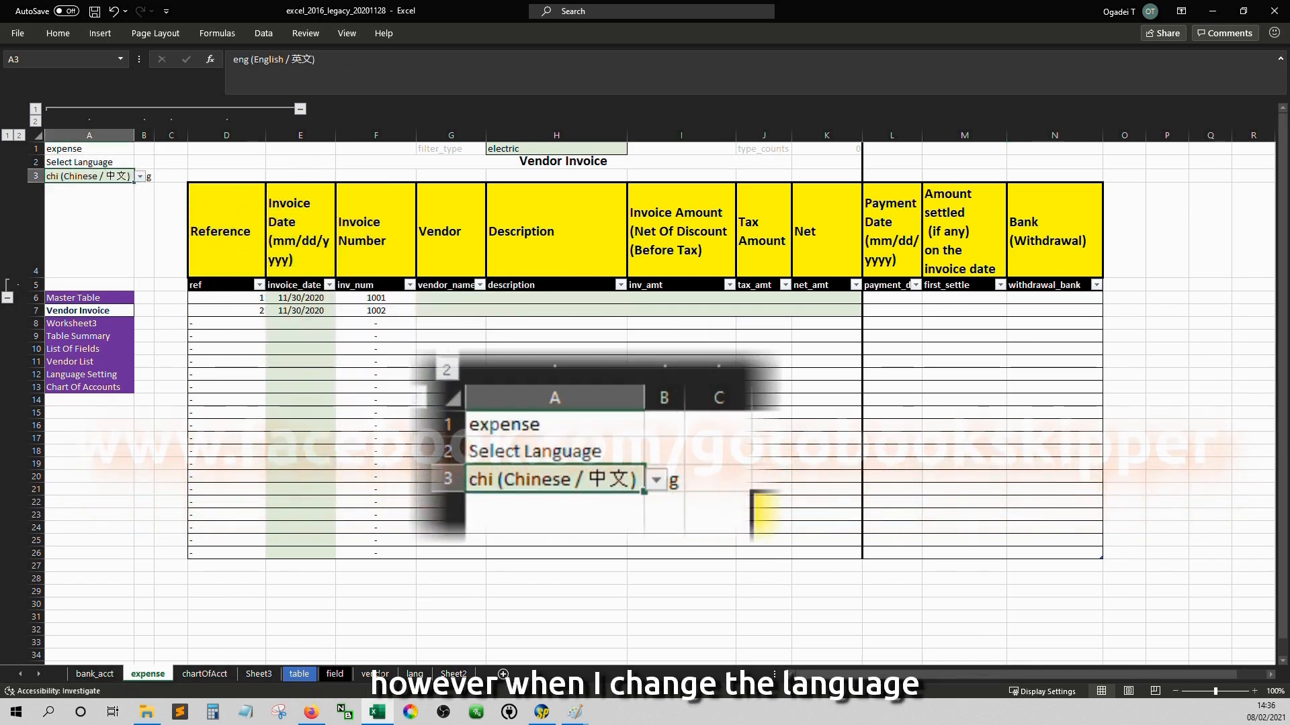
- Check the language of the bank account choices offered in the third row of the withdrawal_bank column
left_click(1088, 322)
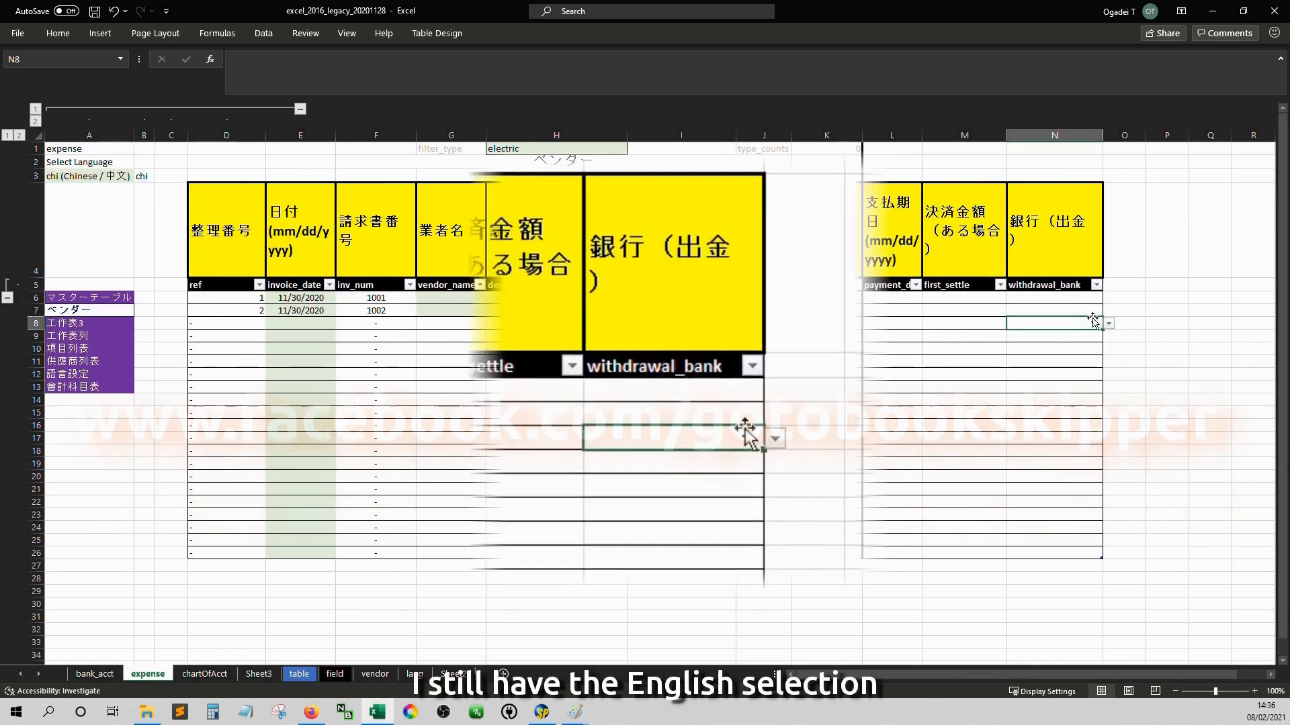
left_click(1105, 321)
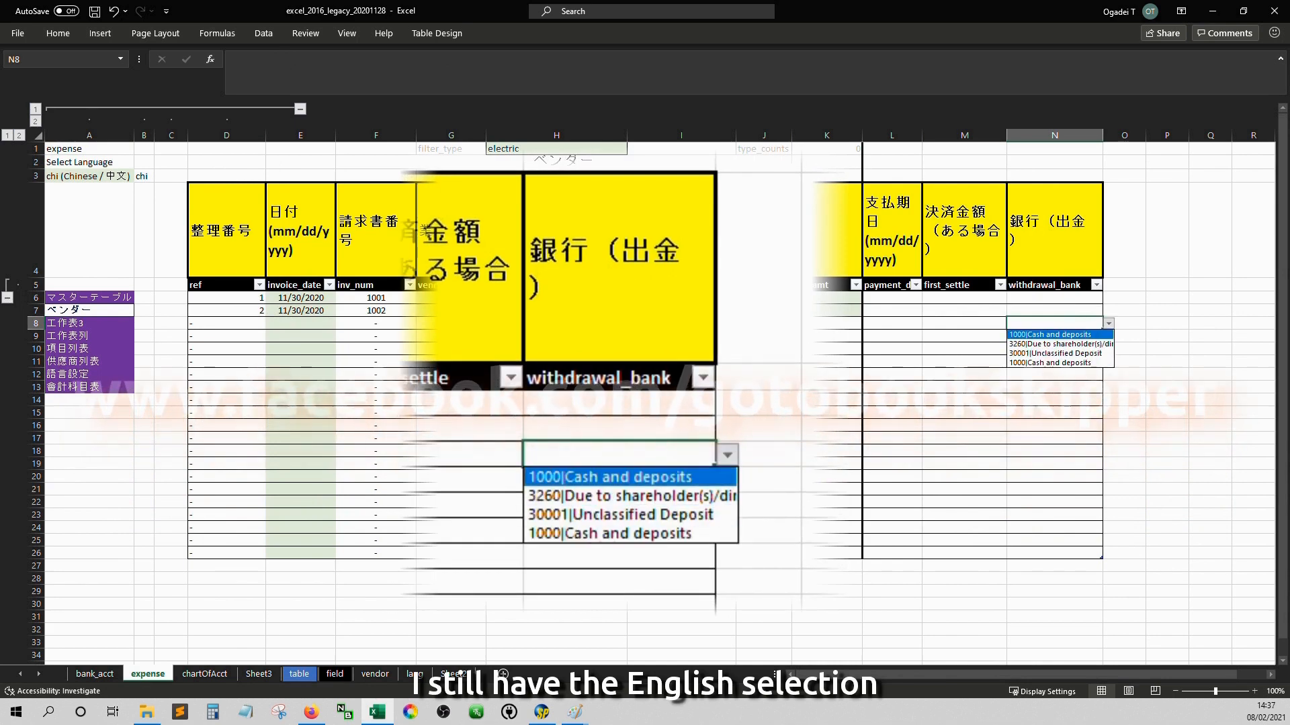
key("Escape")
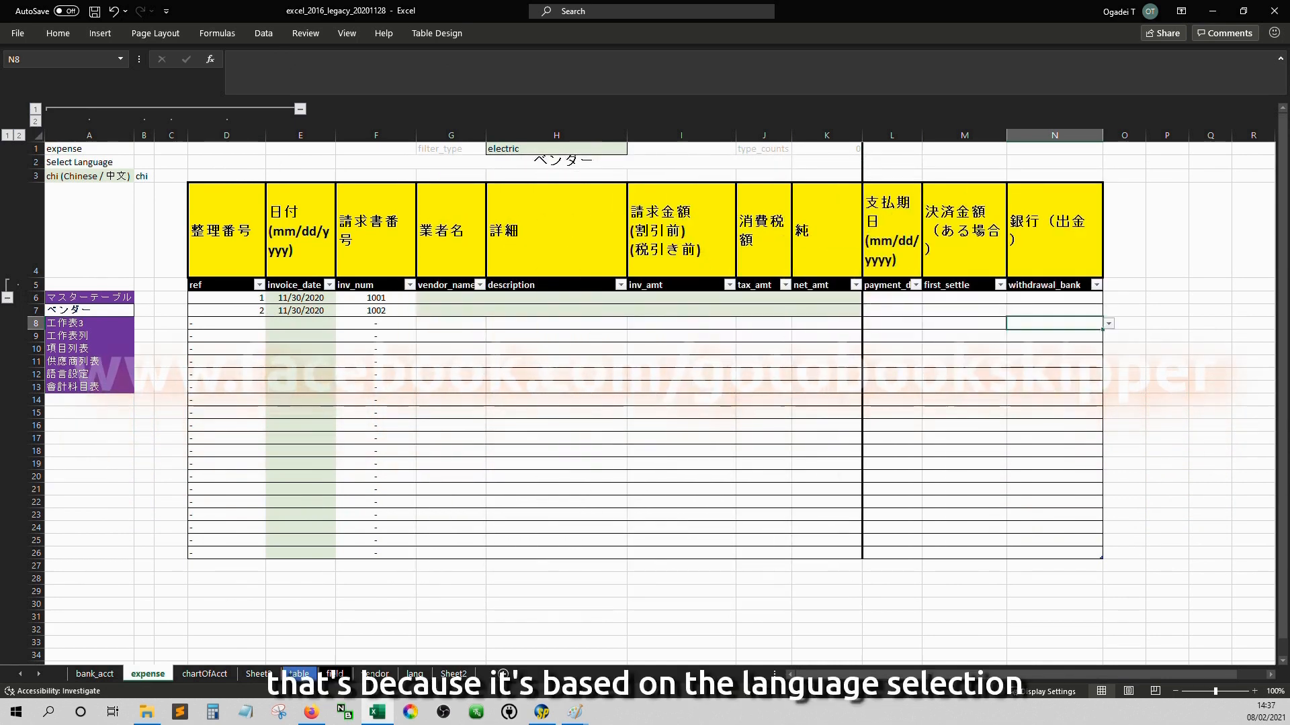
left_click(1054, 298)
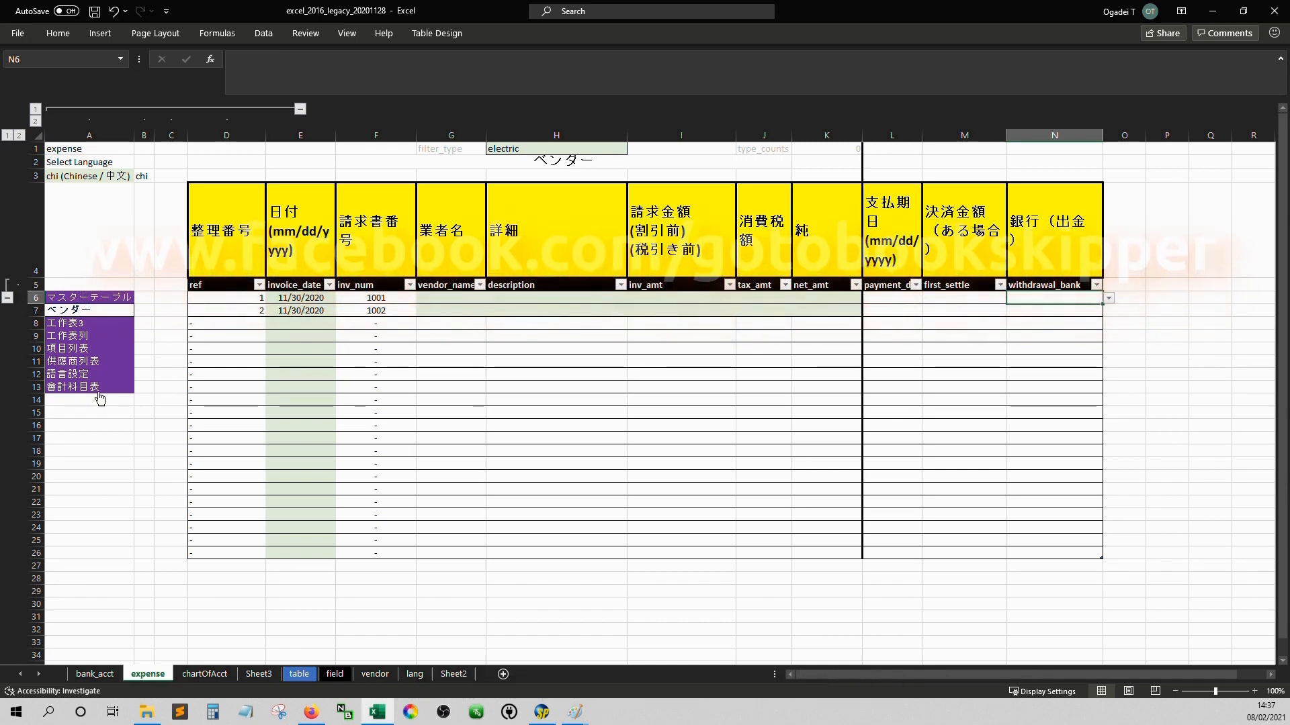
- Set the sheet's language selection back to eng (English / 英文)
left_click(124, 360)
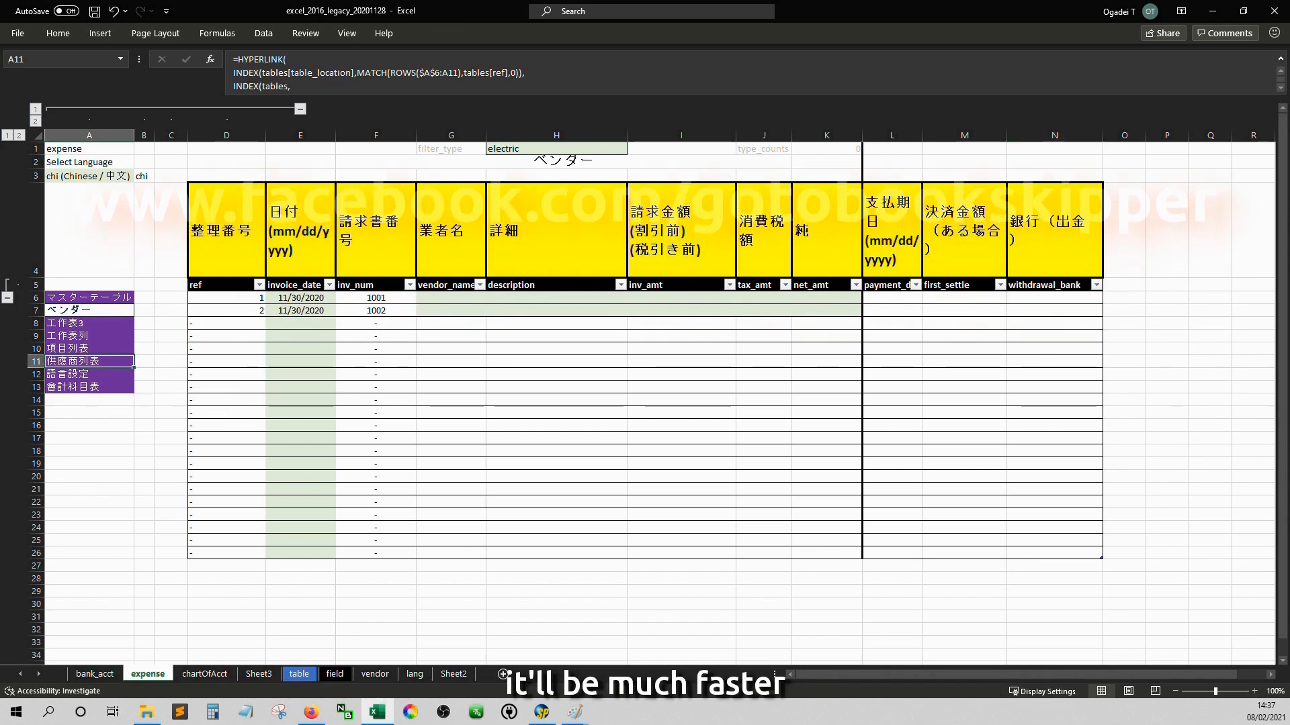
left_click(126, 176)
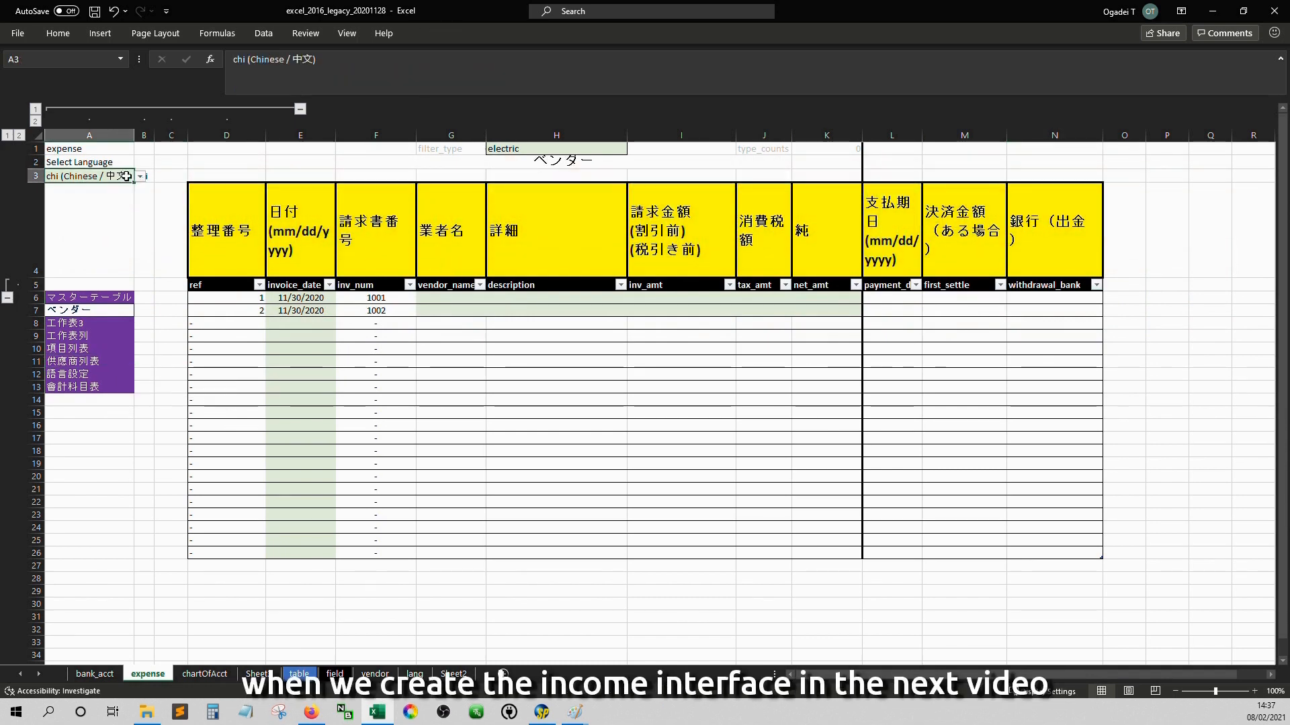
key("Return")
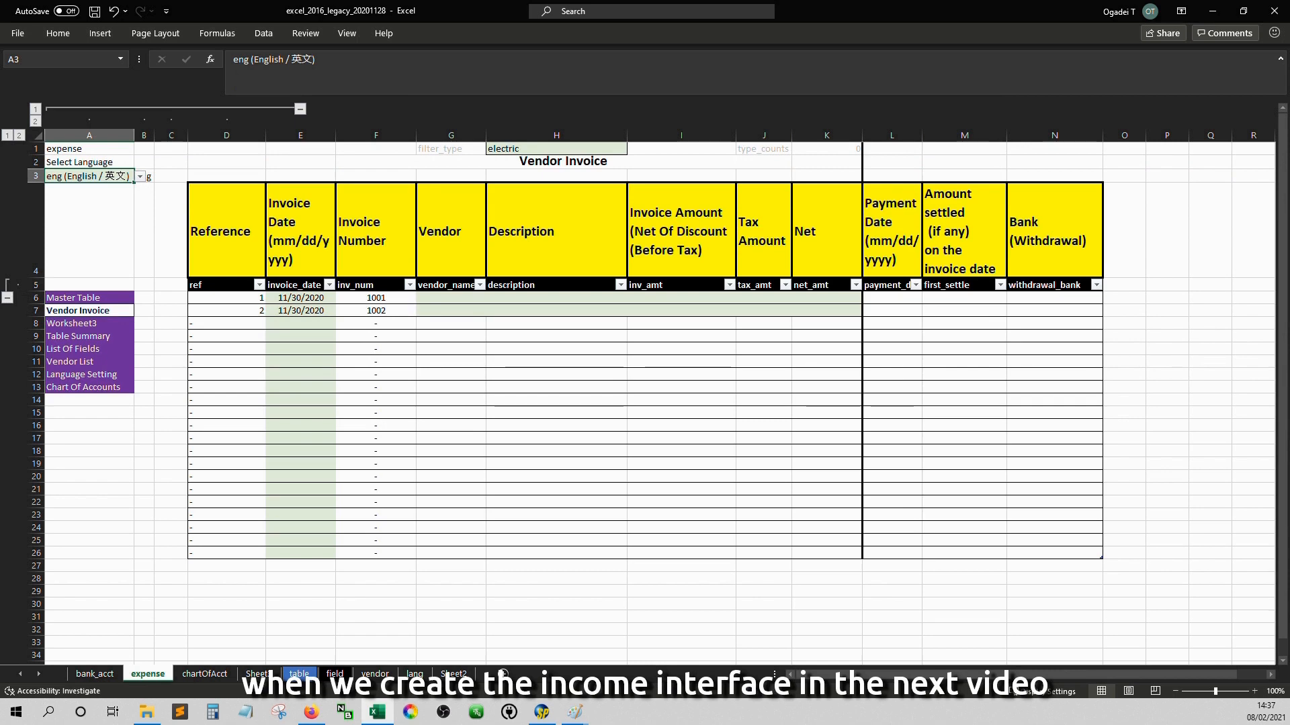
- Select the last sheet link, Chart Of Accounts, in the navigation list in column A
key("Down")
key("ctrl+Down")
key("ctrl+Down")
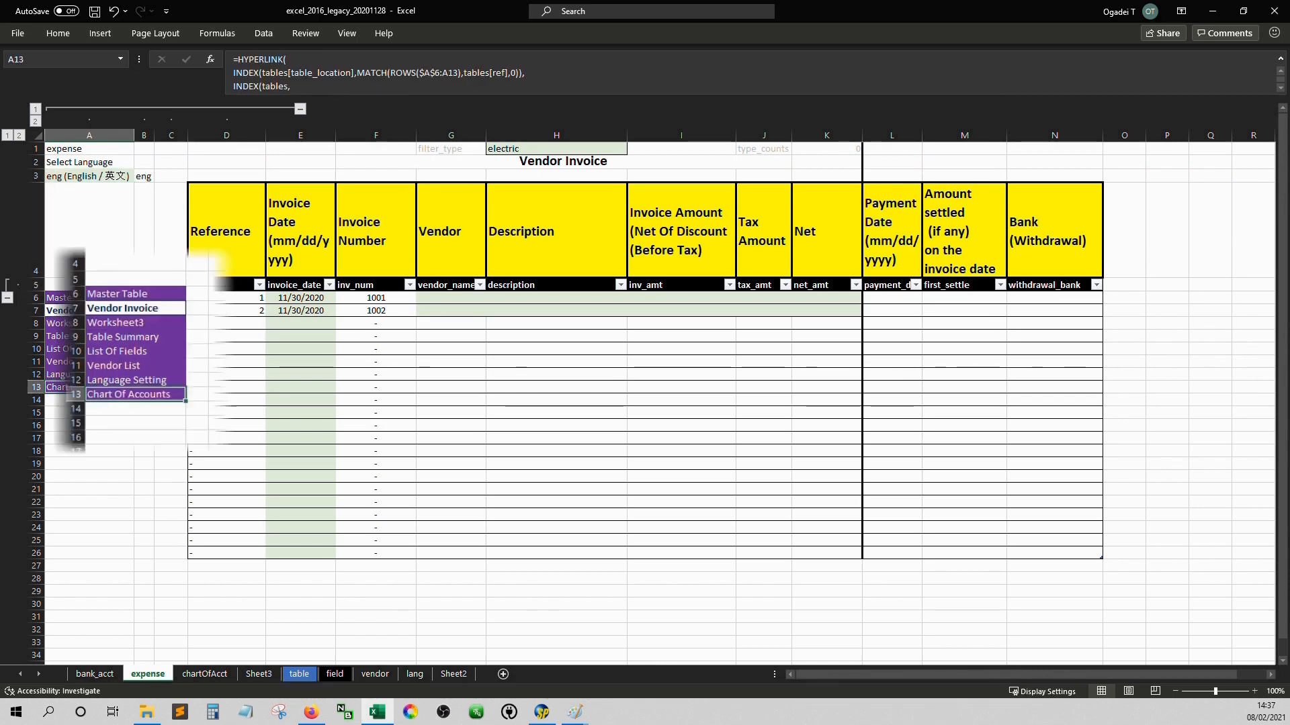